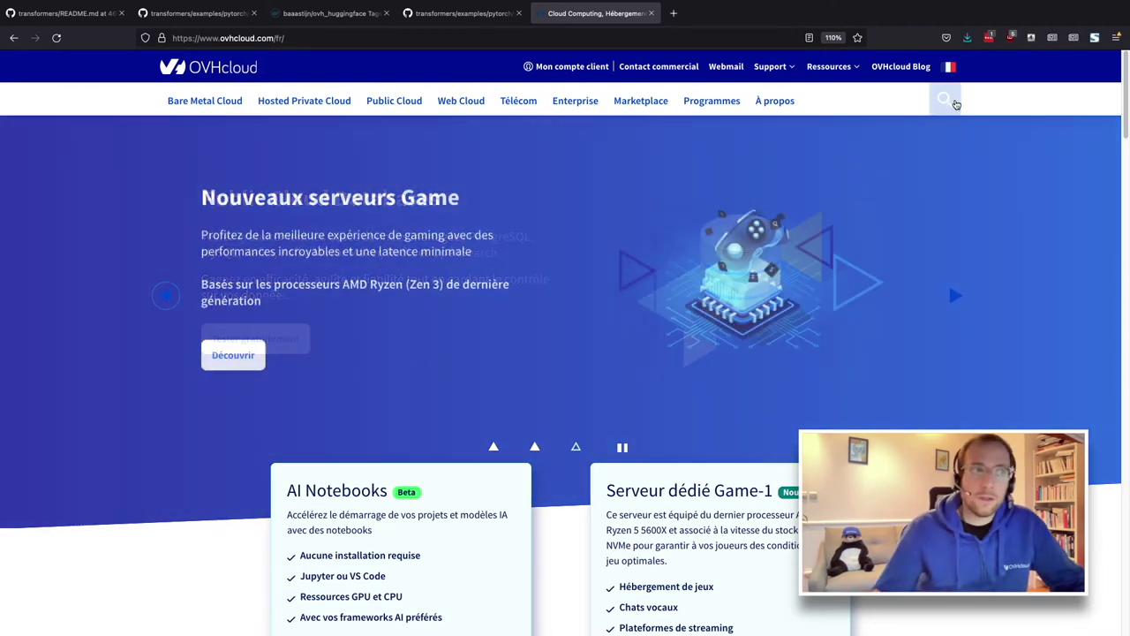
# - Switch to the English OVHcloud site and go to the customer account login
pyautogui.click(952, 69)
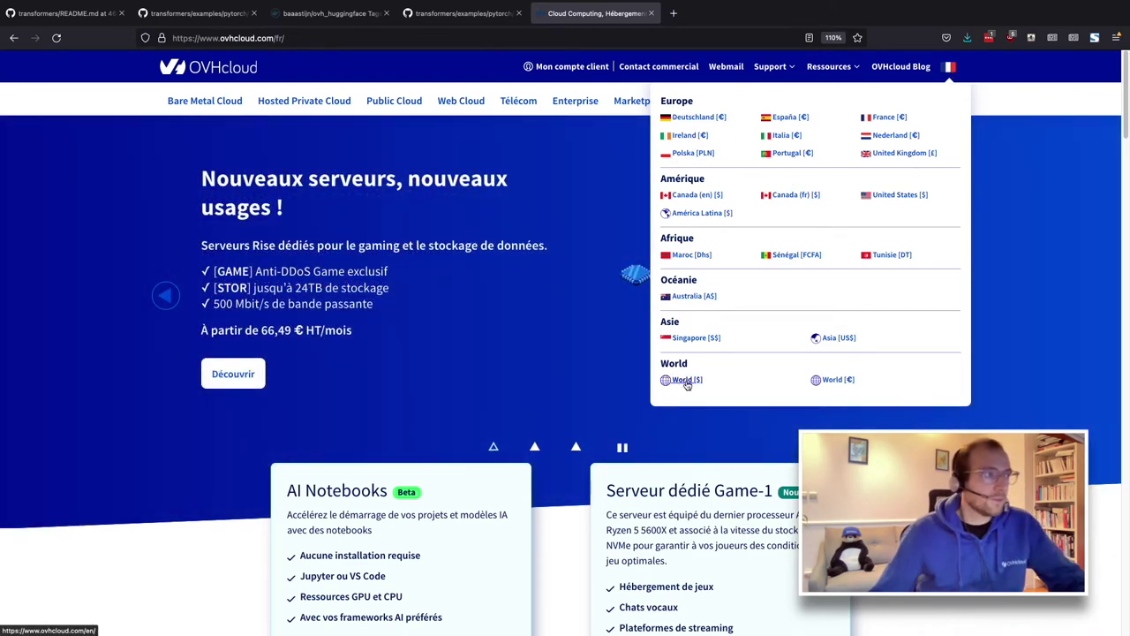
pyautogui.click(841, 382)
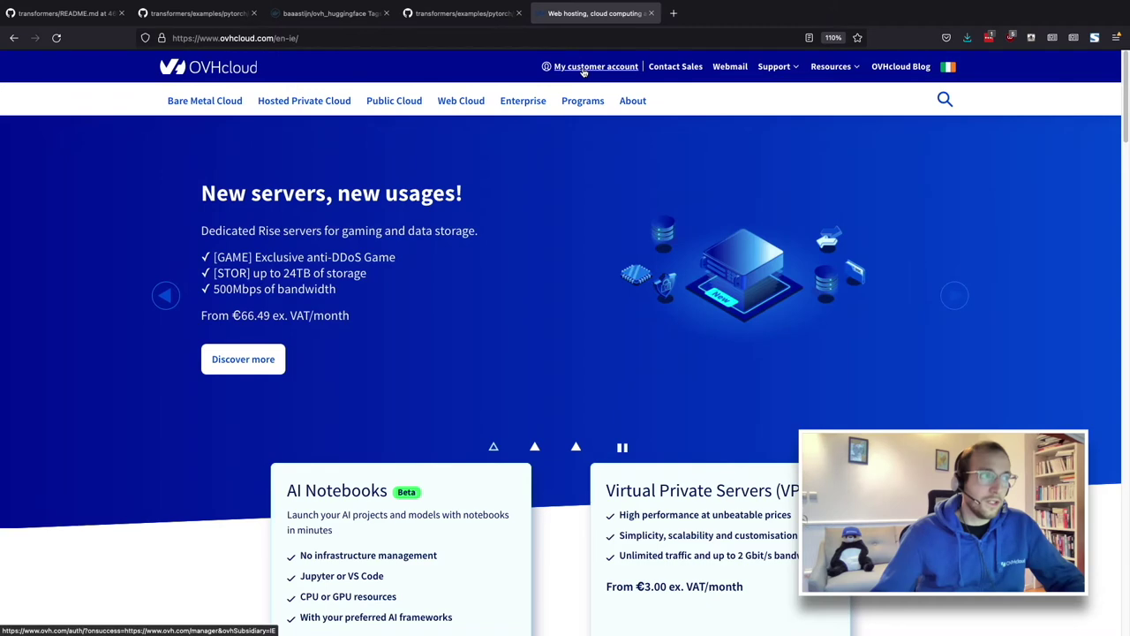
pyautogui.click(582, 71)
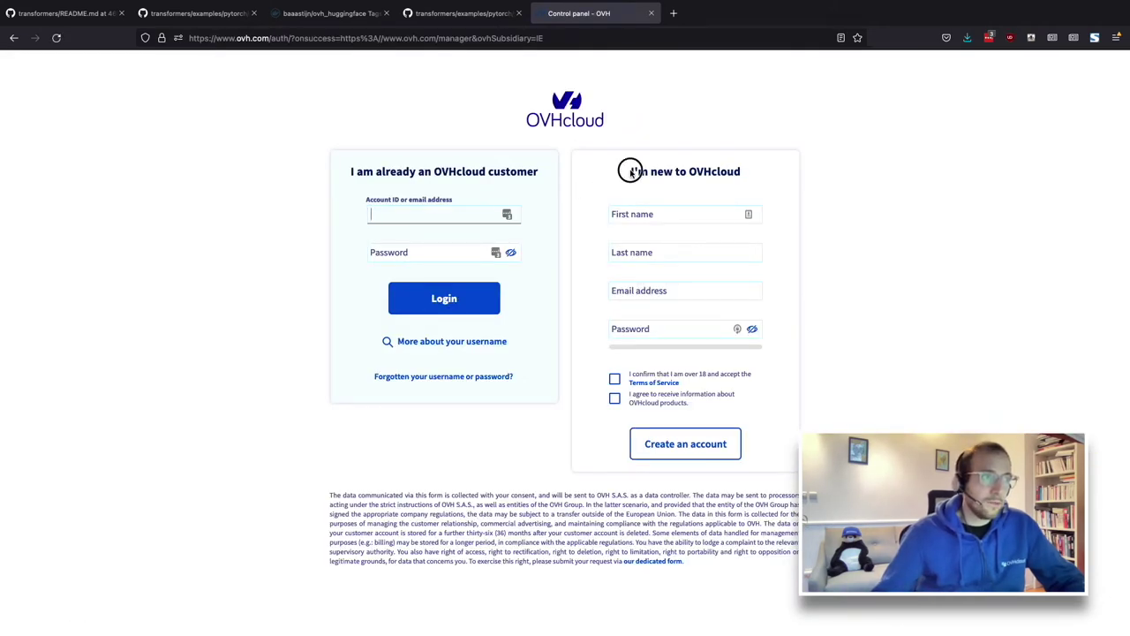
# - Log in with the saved LastPass credentials and confirm the two-factor verification code
pyautogui.moveTo(625, 175); pyautogui.dragTo(769, 171)
pyautogui.click(696, 191)
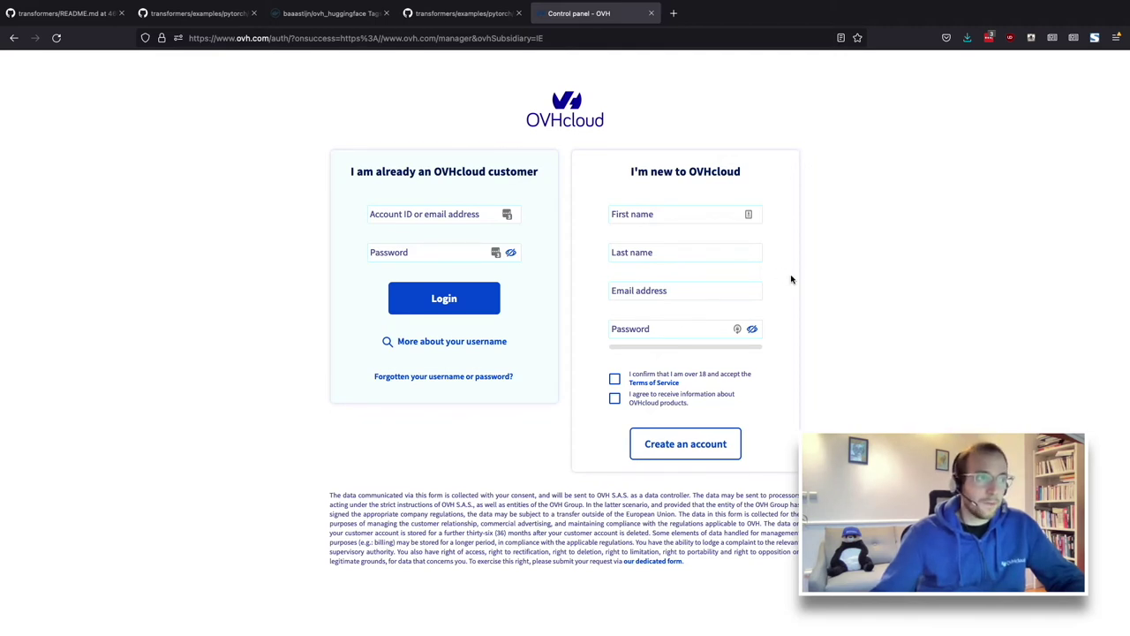
pyautogui.click(710, 217)
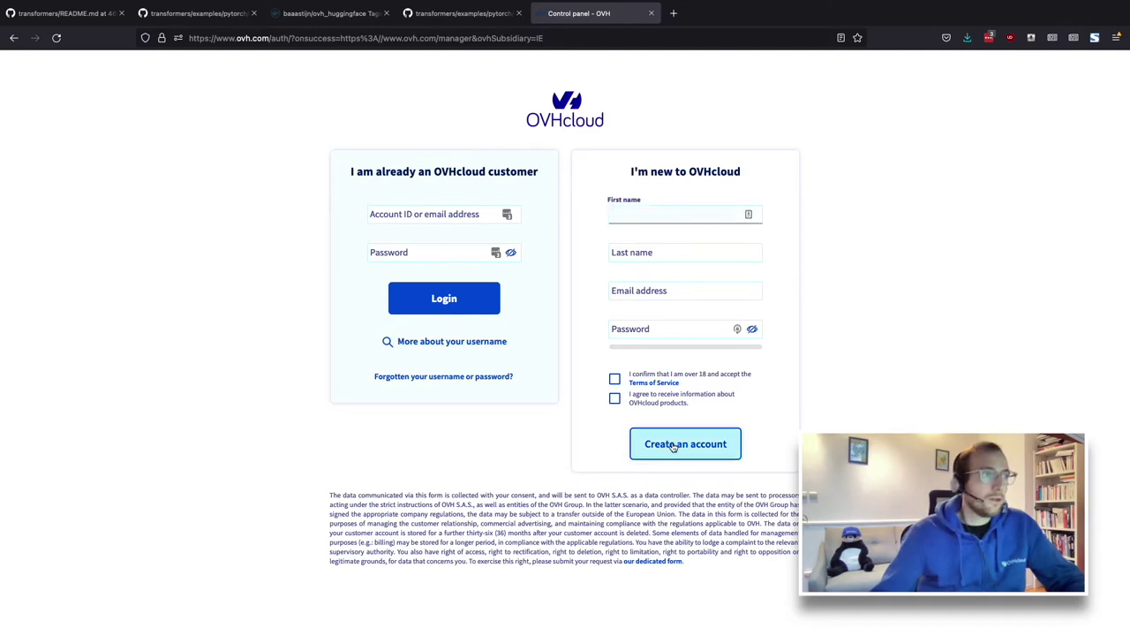
pyautogui.click(404, 217)
pyautogui.click(507, 215)
pyautogui.click(382, 288)
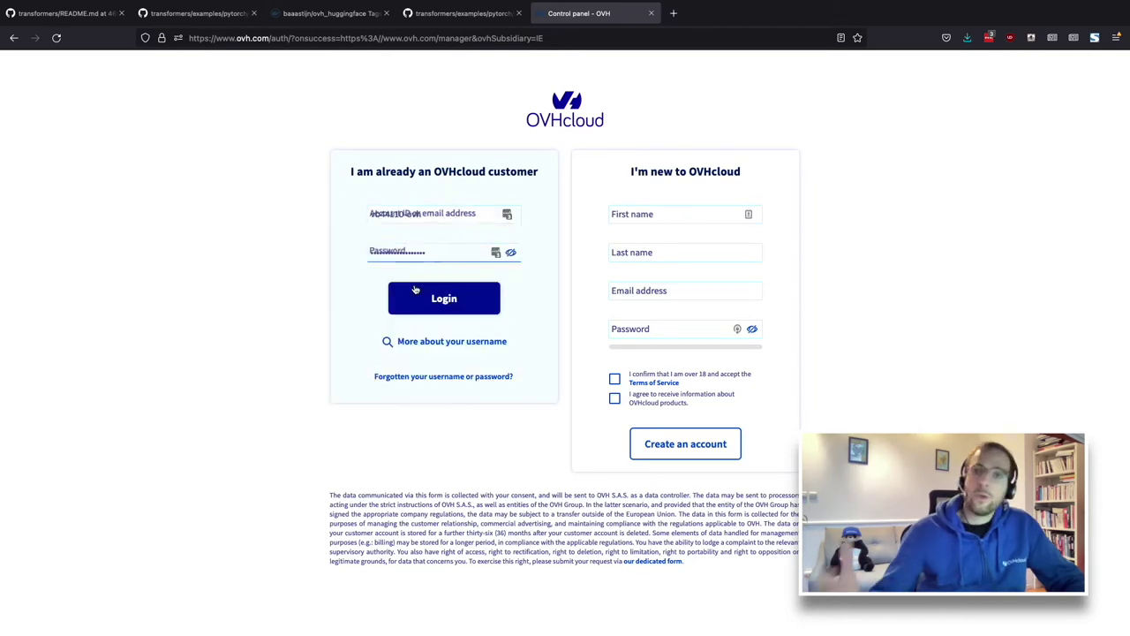
pyautogui.click(431, 302)
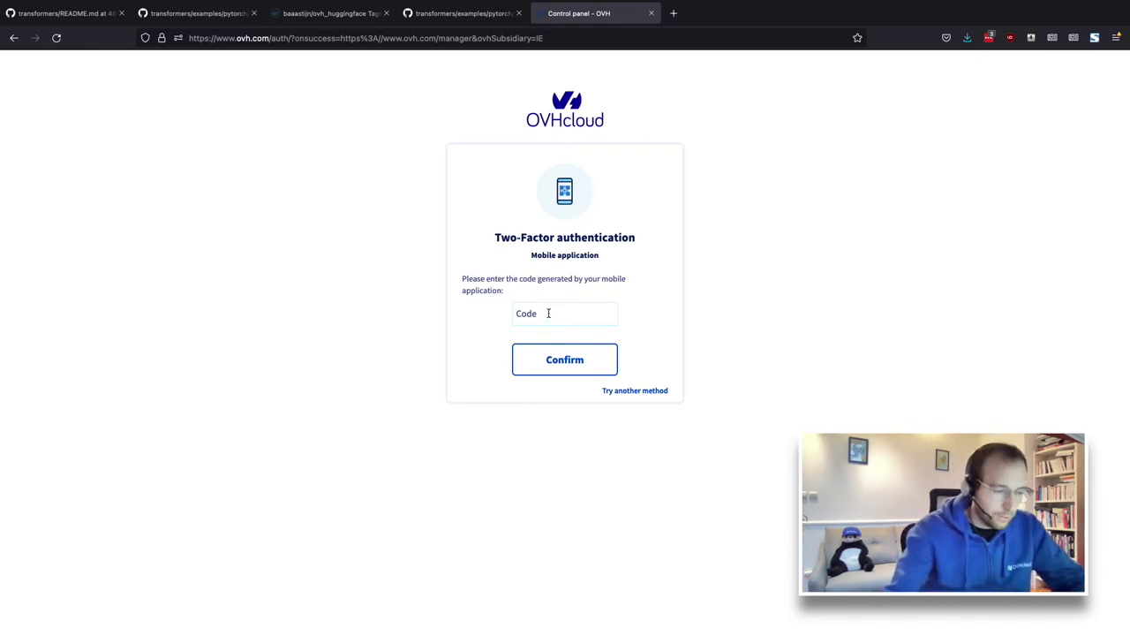
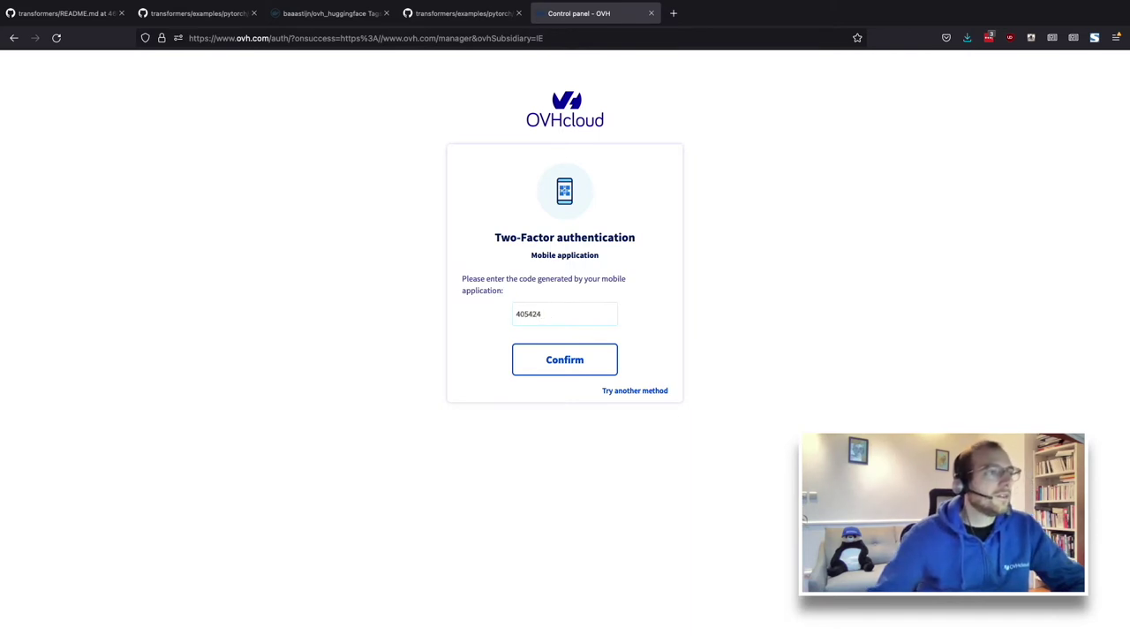
pyautogui.click(579, 352)
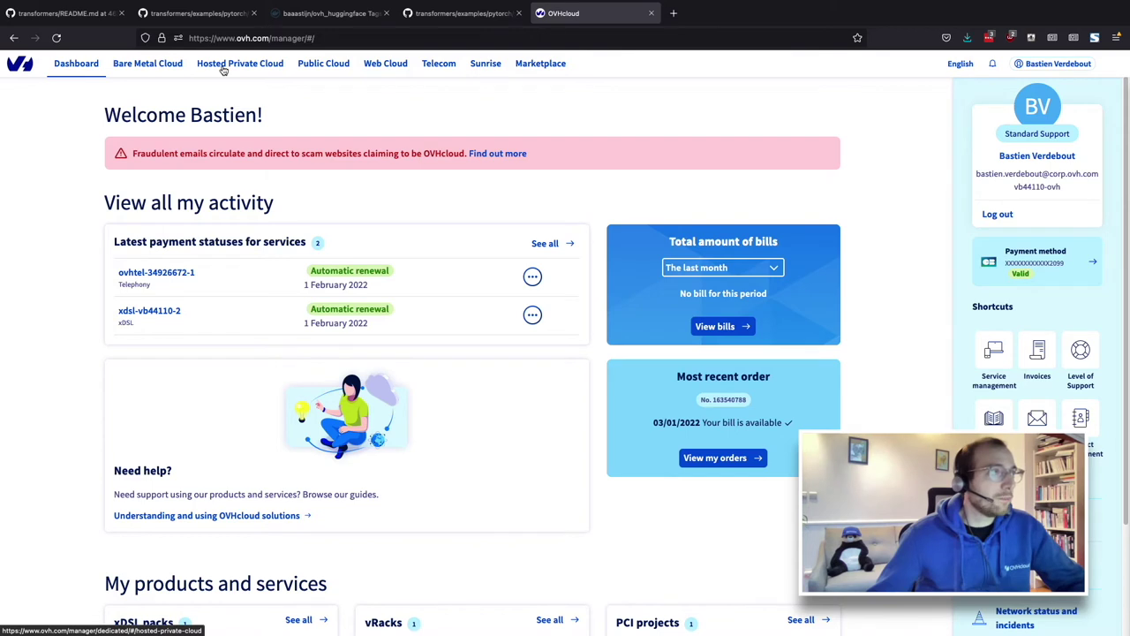
# - Open Public Cloud and choose to create a new project from the project list
pyautogui.click(319, 66)
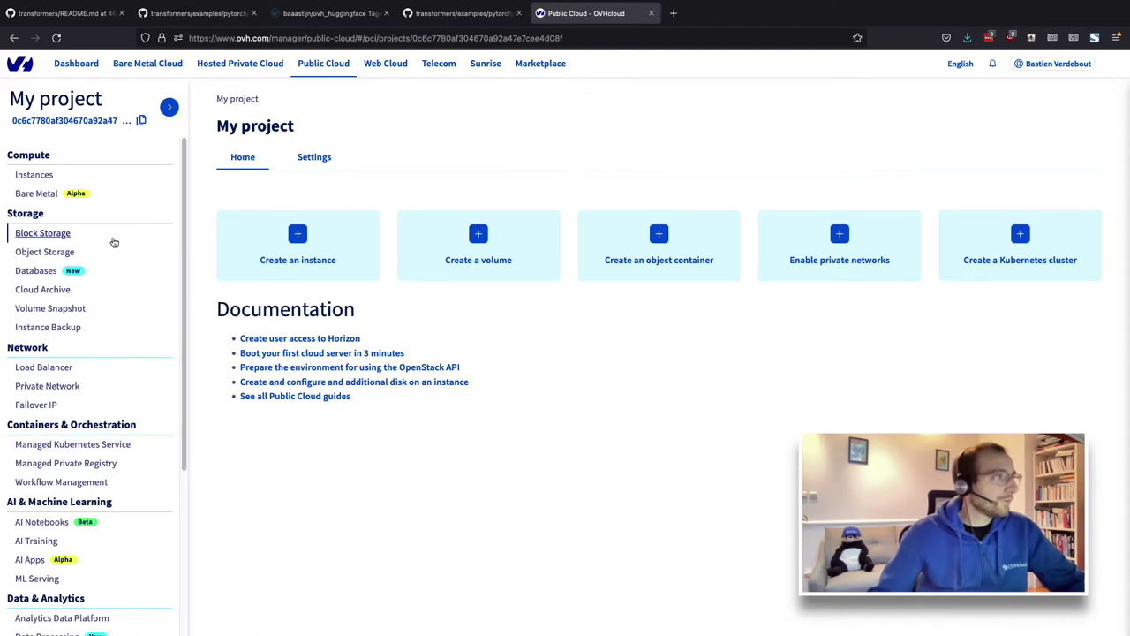
pyautogui.click(168, 107)
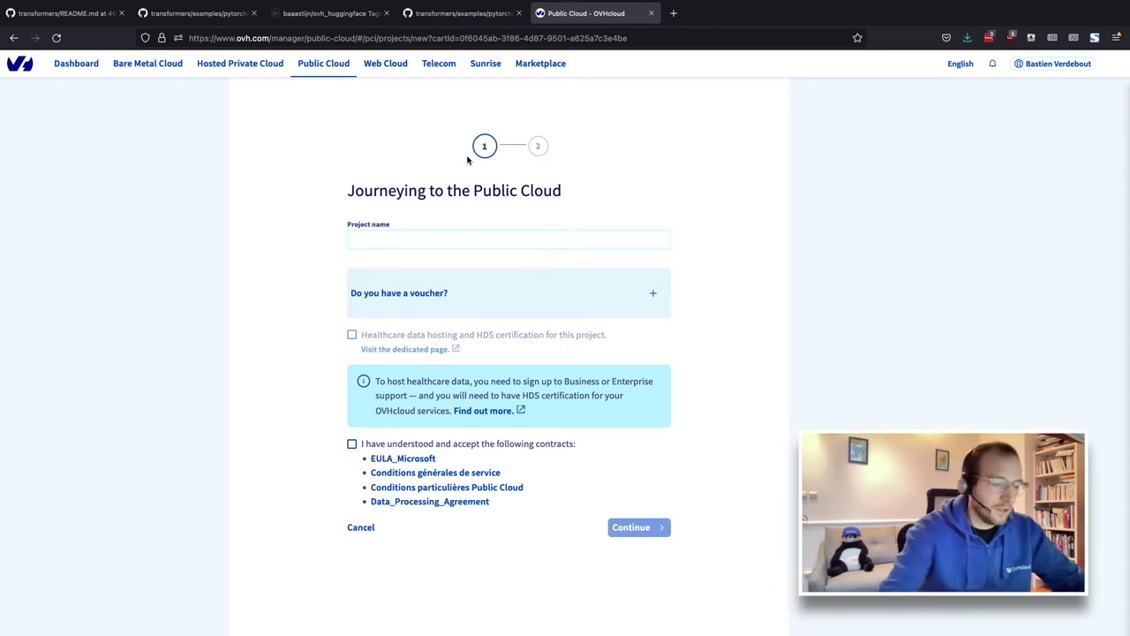
# - Name the new Public Cloud project Huggingface
pyautogui.click(412, 242)
pyautogui.write('Hui')
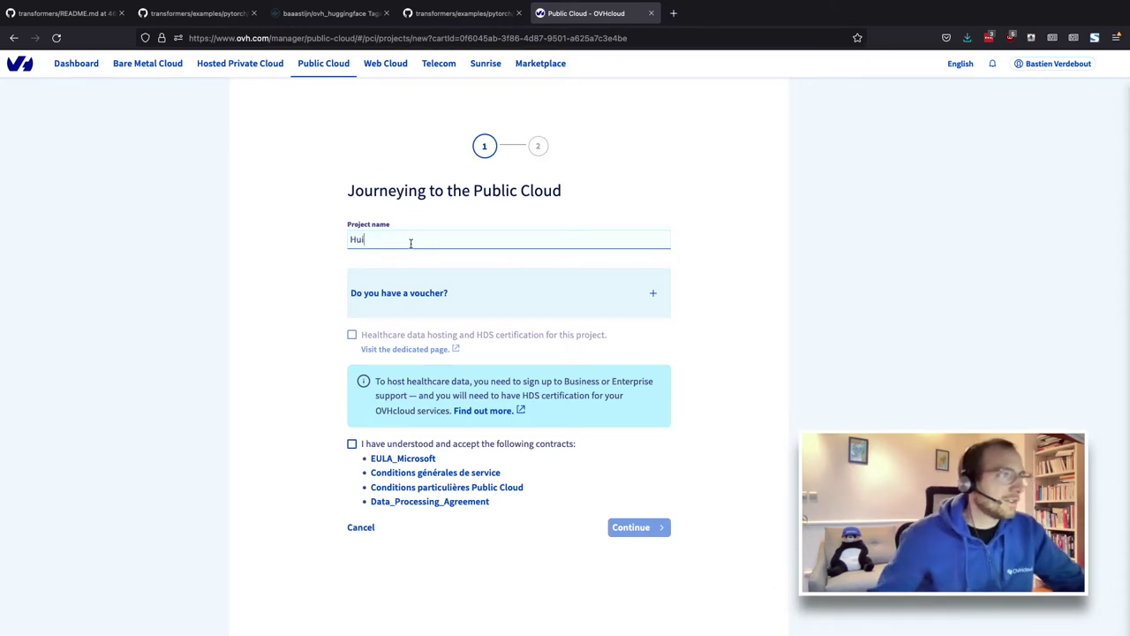
pyautogui.press('BackSpace')
pyautogui.press('Down')
pyautogui.press('Return')
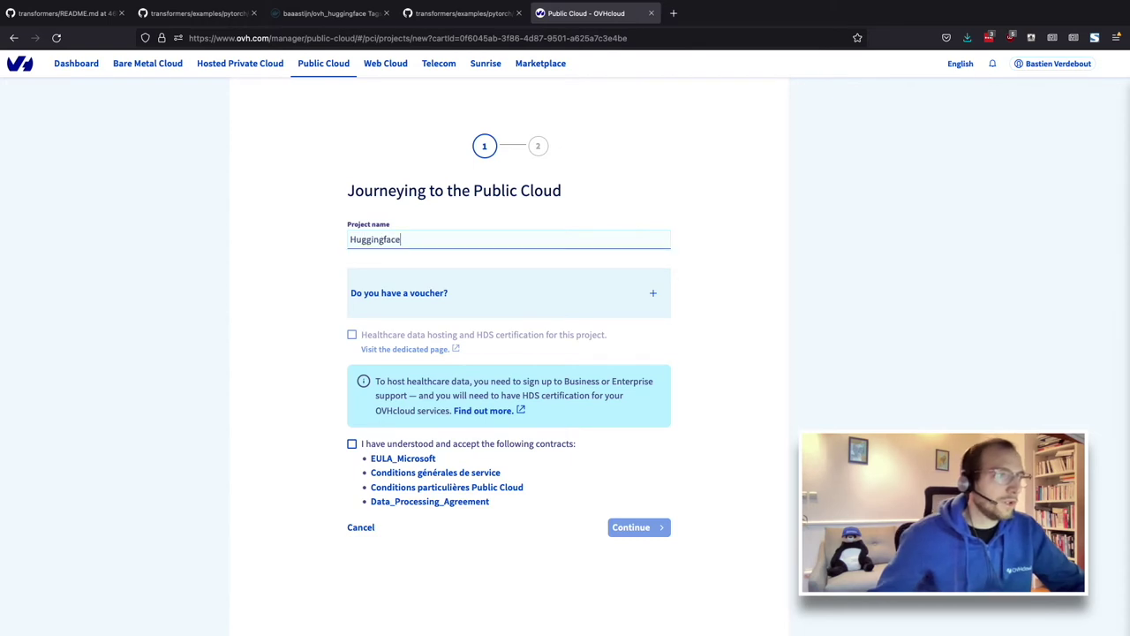
# - Paste the voucher code copied from demo.txt into the voucher field
pyautogui.click(383, 294)
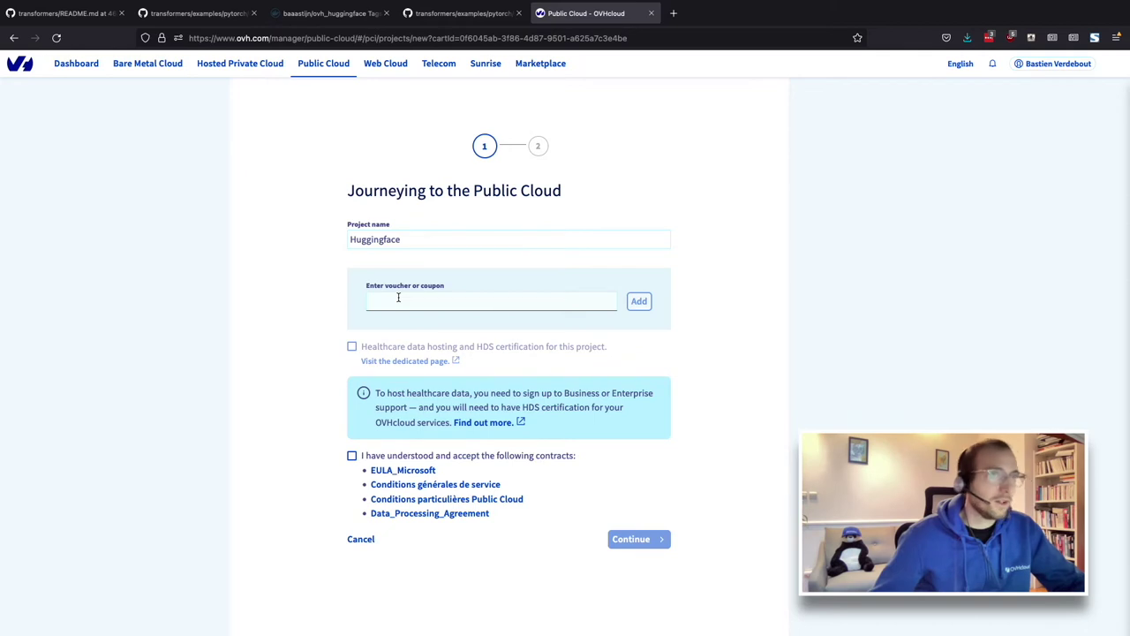
pyautogui.click(394, 299)
pyautogui.hotkey('ctrl', 'Up')
pyautogui.click(730, 197)
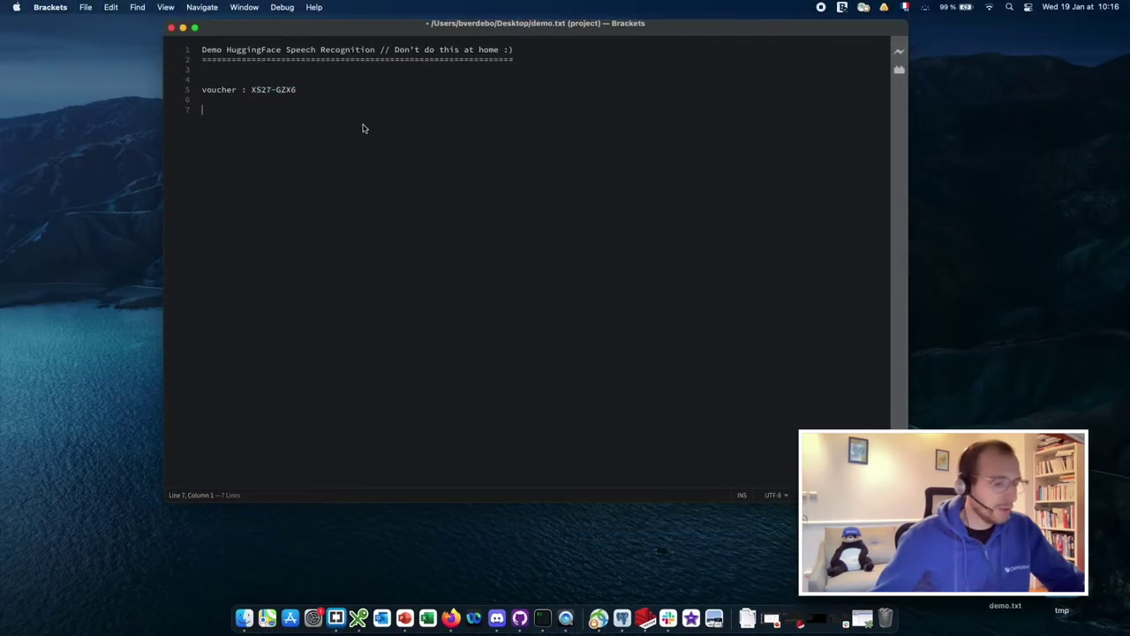
pyautogui.moveTo(300, 90); pyautogui.dragTo(252, 89)
pyautogui.press('super+c')
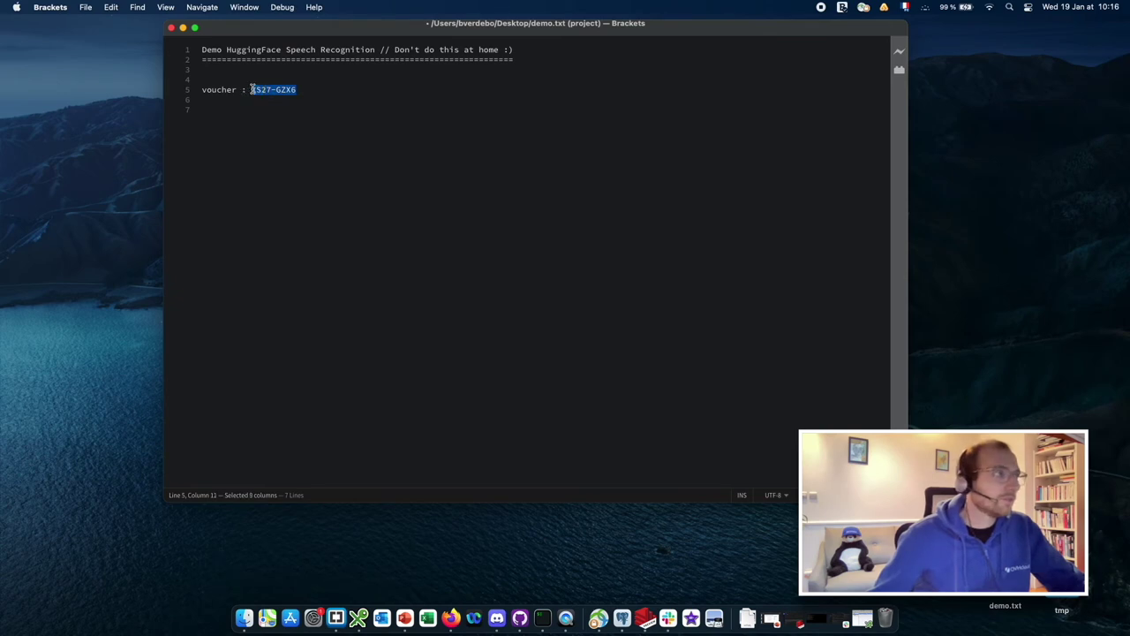
pyautogui.hotkey('ctrl', 'Up')
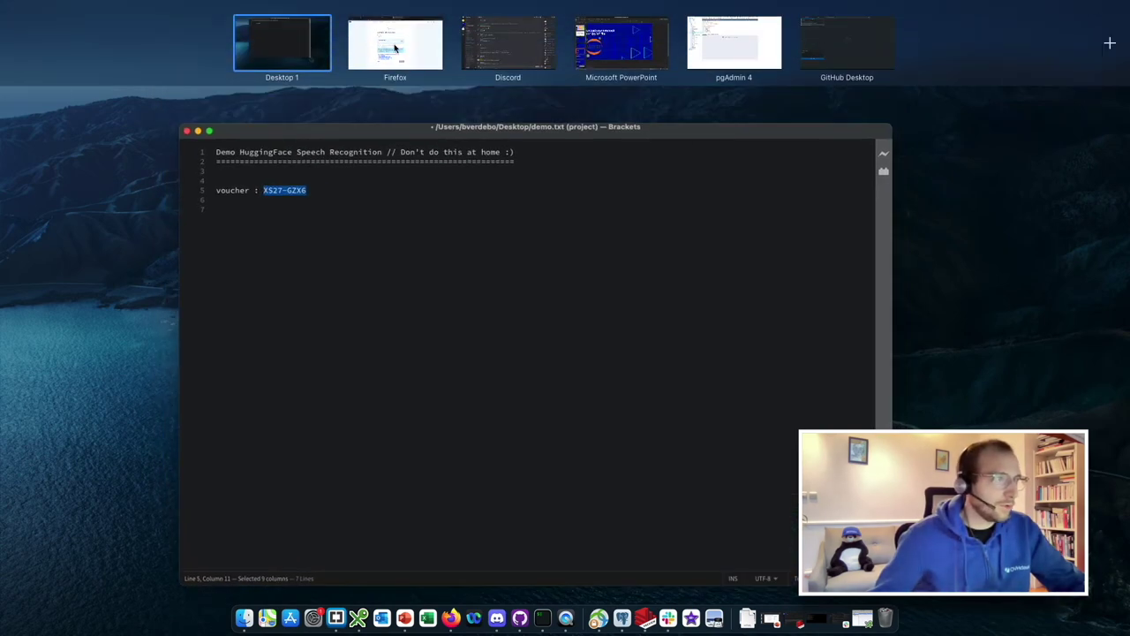
pyautogui.click(395, 50)
pyautogui.click(435, 299)
pyautogui.press('super+v')
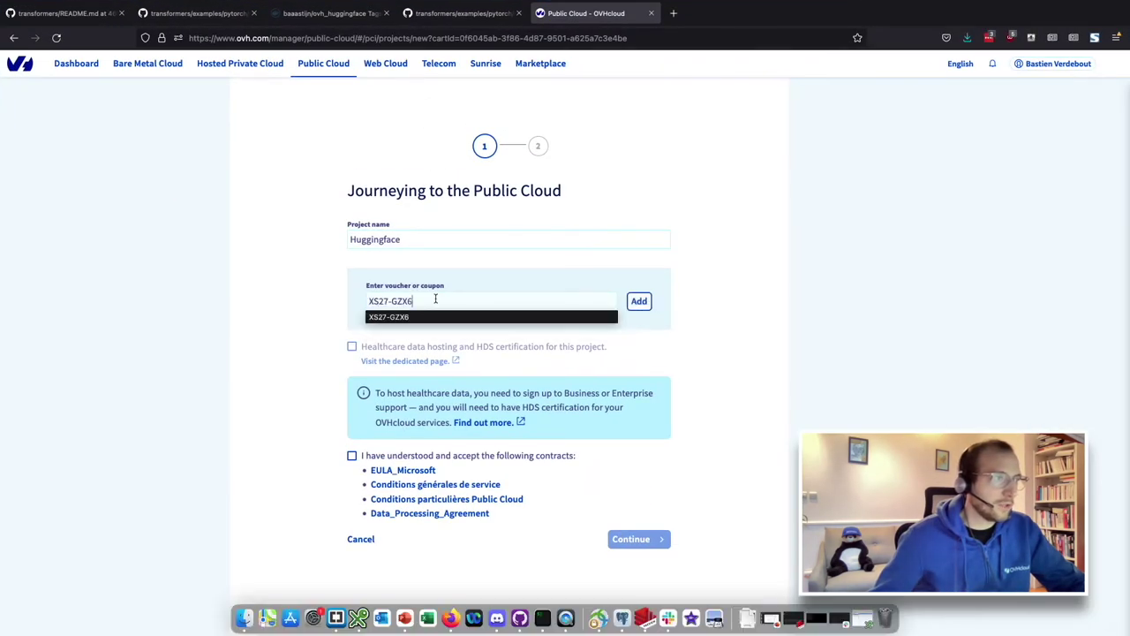
# - Add the voucher, accept the contracts and continue to payment method verification
pyautogui.click(641, 302)
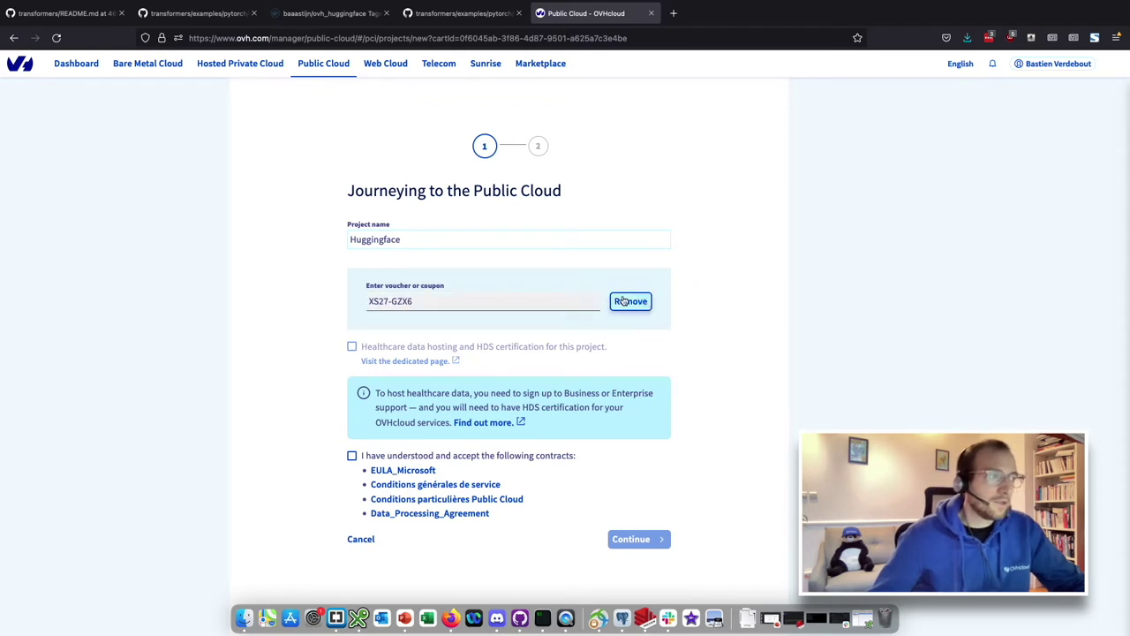
pyautogui.click(351, 457)
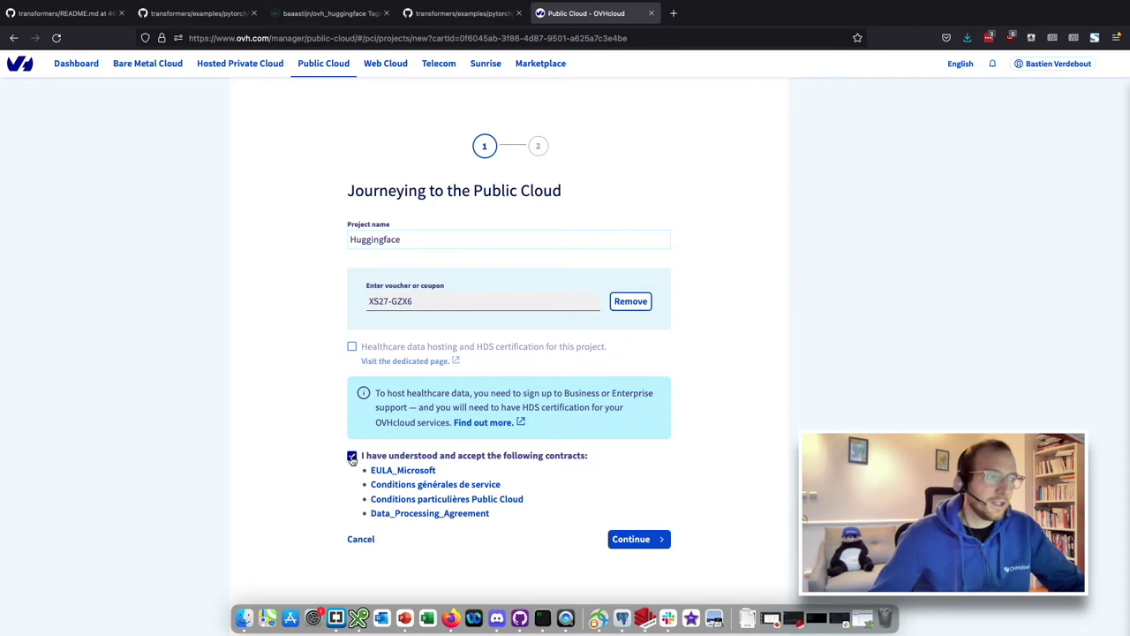
pyautogui.click(624, 547)
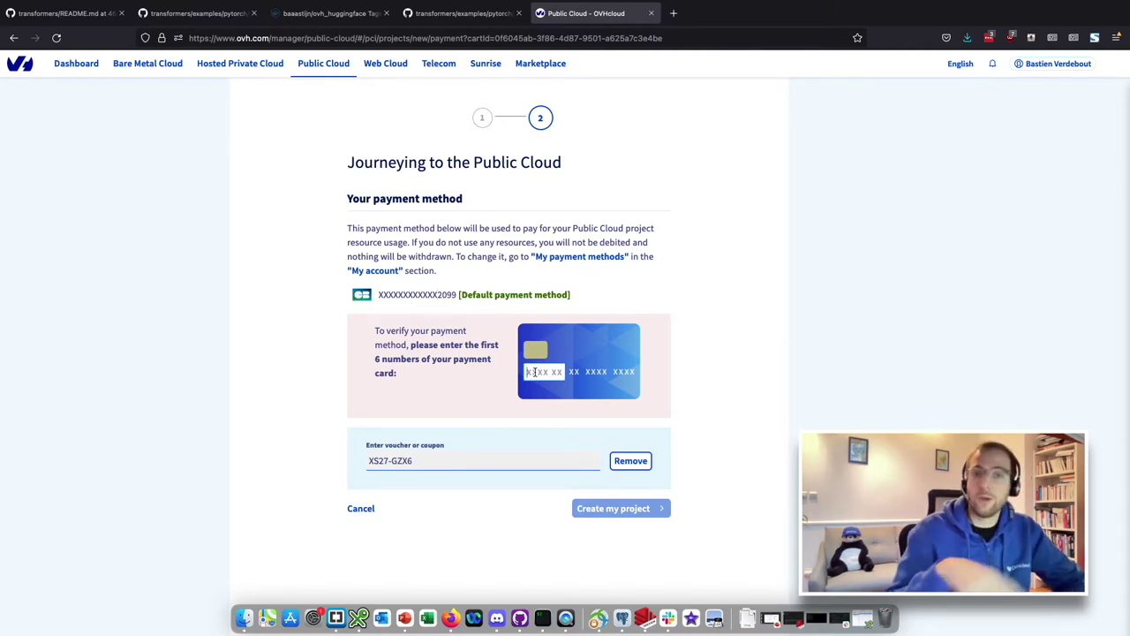
# - Enter the card's first six digits and create the Huggingface project
pyautogui.click(533, 372)
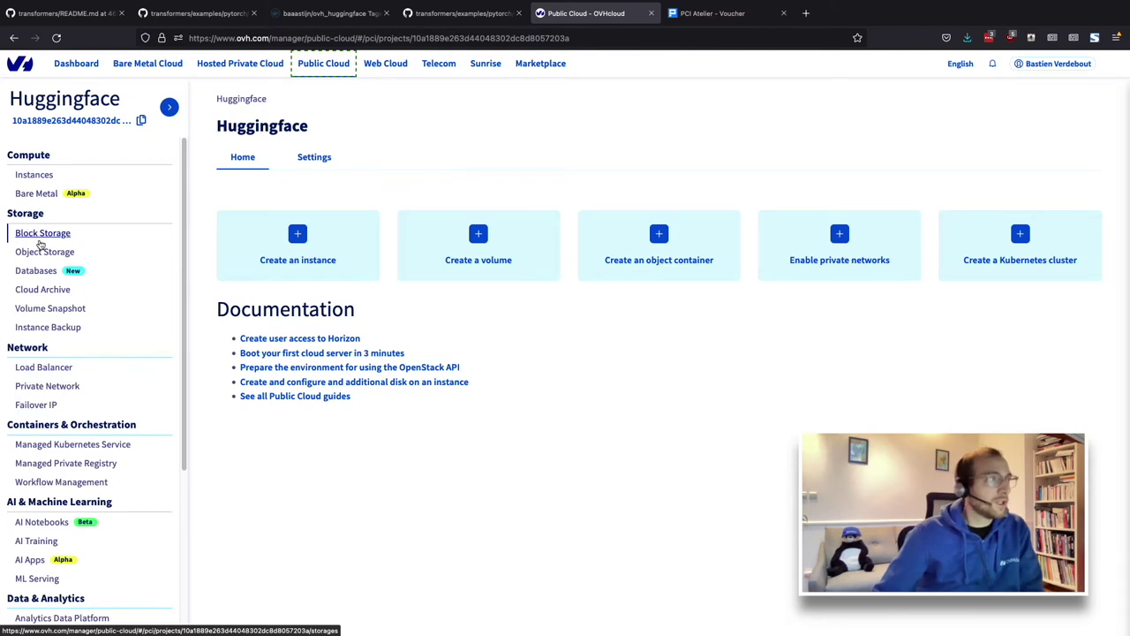
# - Scroll the project sidebar and open the Credit and Vouchers page
pyautogui.scroll(-1, 35, 242)
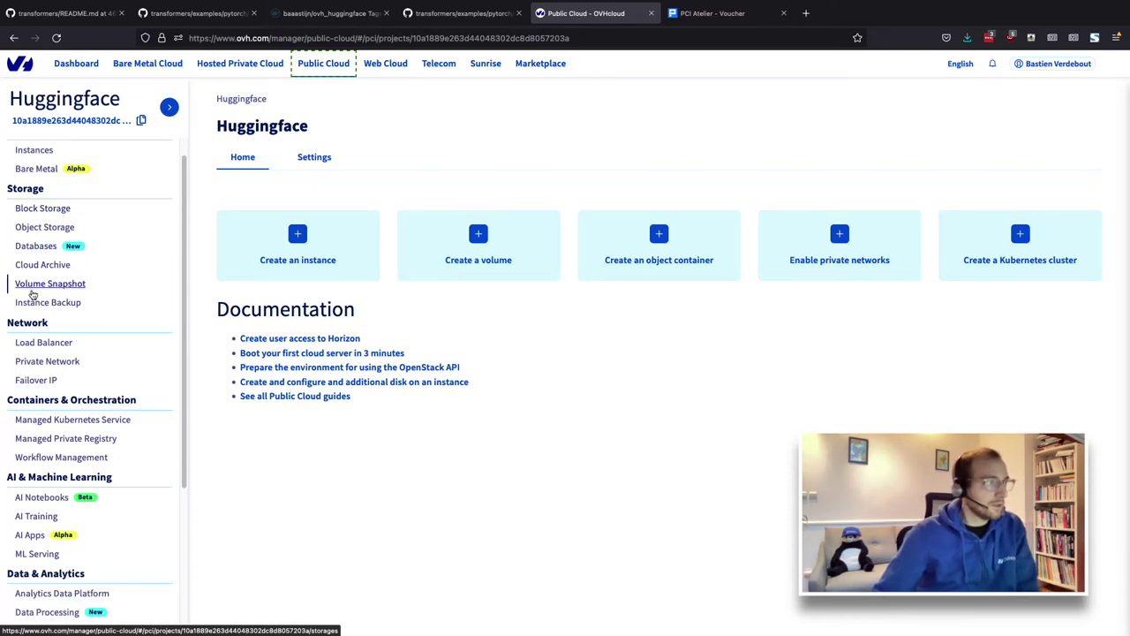
pyautogui.scroll(-4, 37, 282)
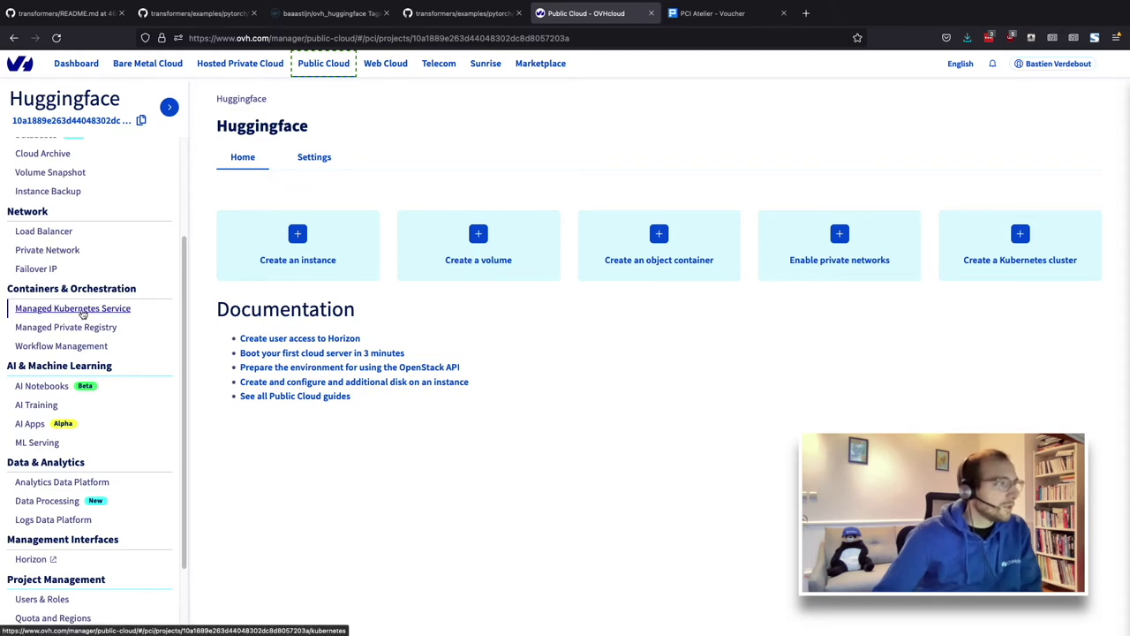
pyautogui.scroll(-3, 53, 318)
pyautogui.moveTo(19, 279); pyautogui.dragTo(113, 281)
pyautogui.scroll(-1, 102, 371)
pyautogui.moveTo(8, 488); pyautogui.dragTo(80, 487)
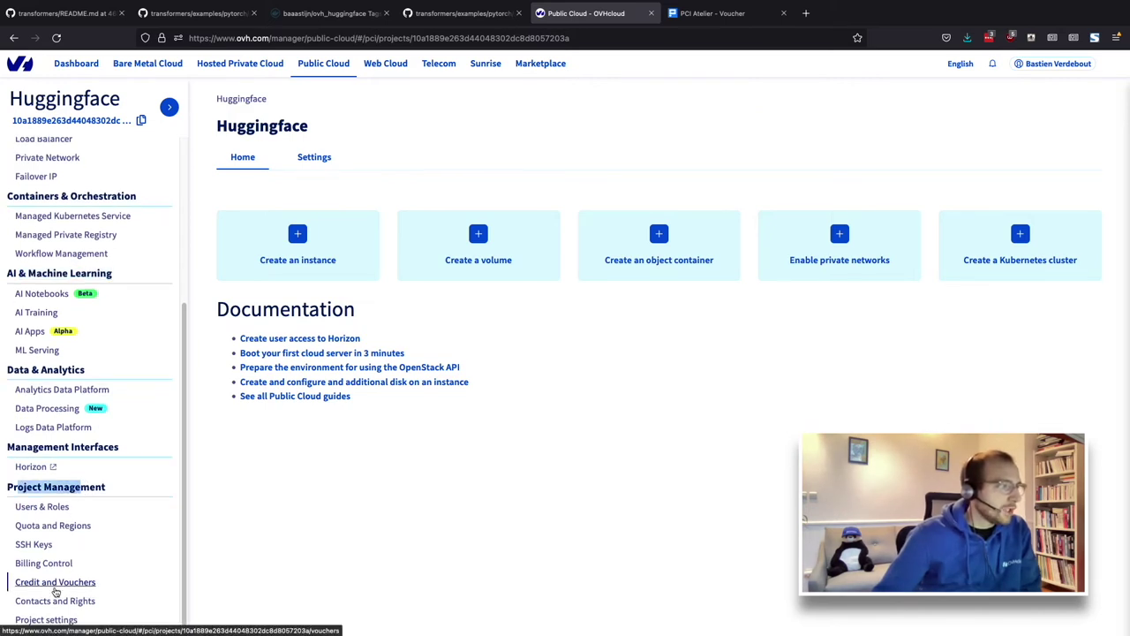
pyautogui.click(48, 588)
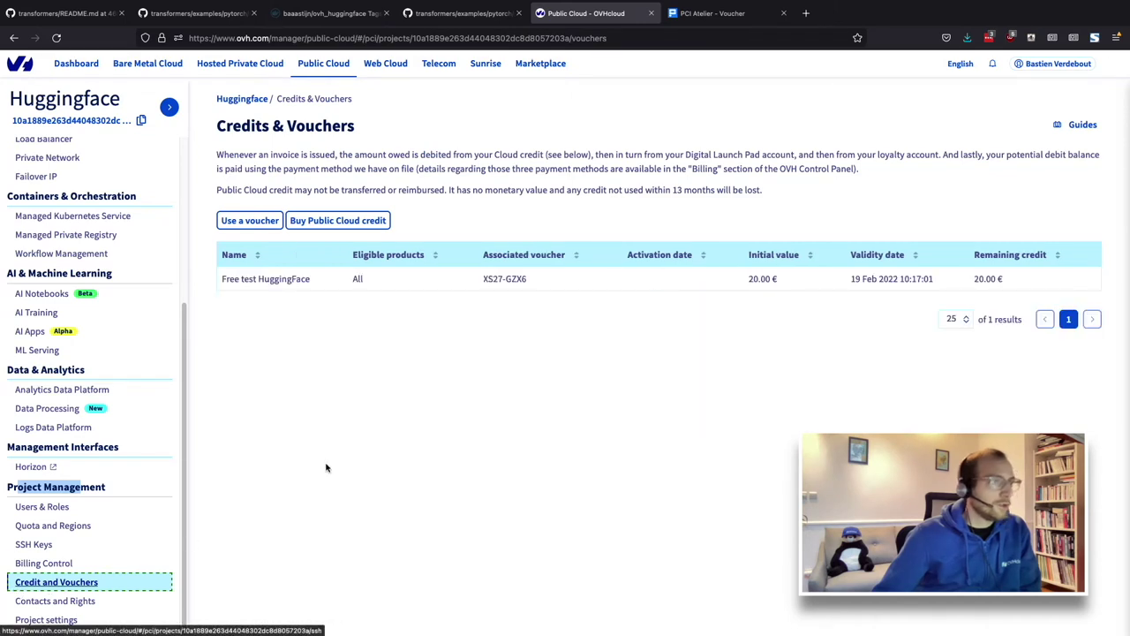
# - Highlight the Free test HuggingFace voucher's 20.00 € credit and validity date, then open Users & Roles
pyautogui.moveTo(227, 280); pyautogui.dragTo(302, 281)
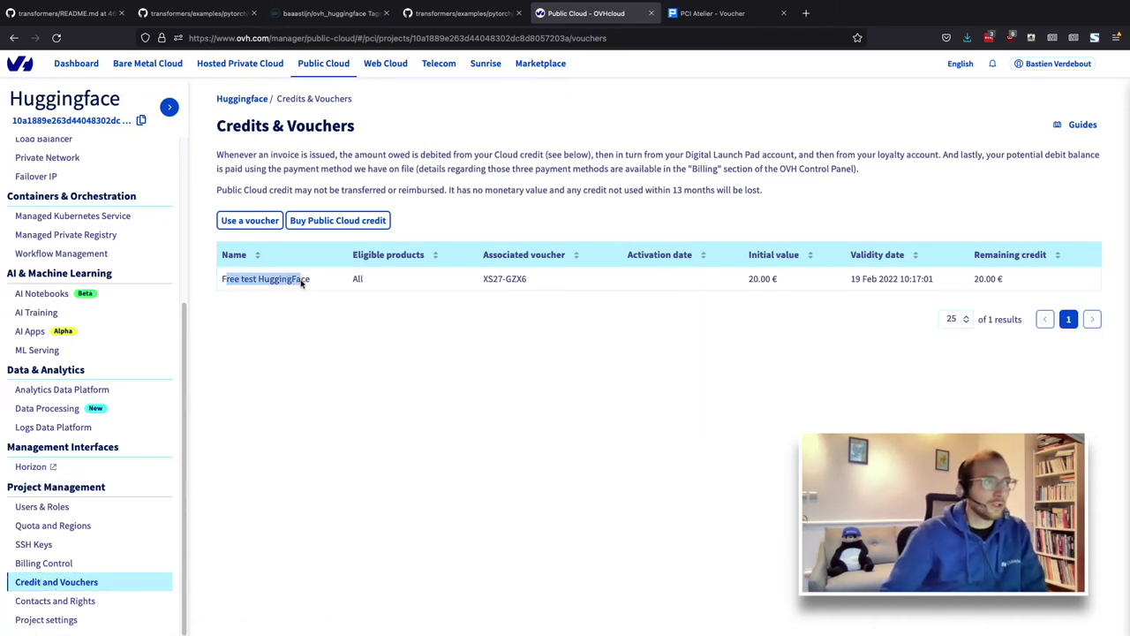
pyautogui.doubleClick(757, 281)
pyautogui.moveTo(846, 282); pyautogui.dragTo(1004, 280)
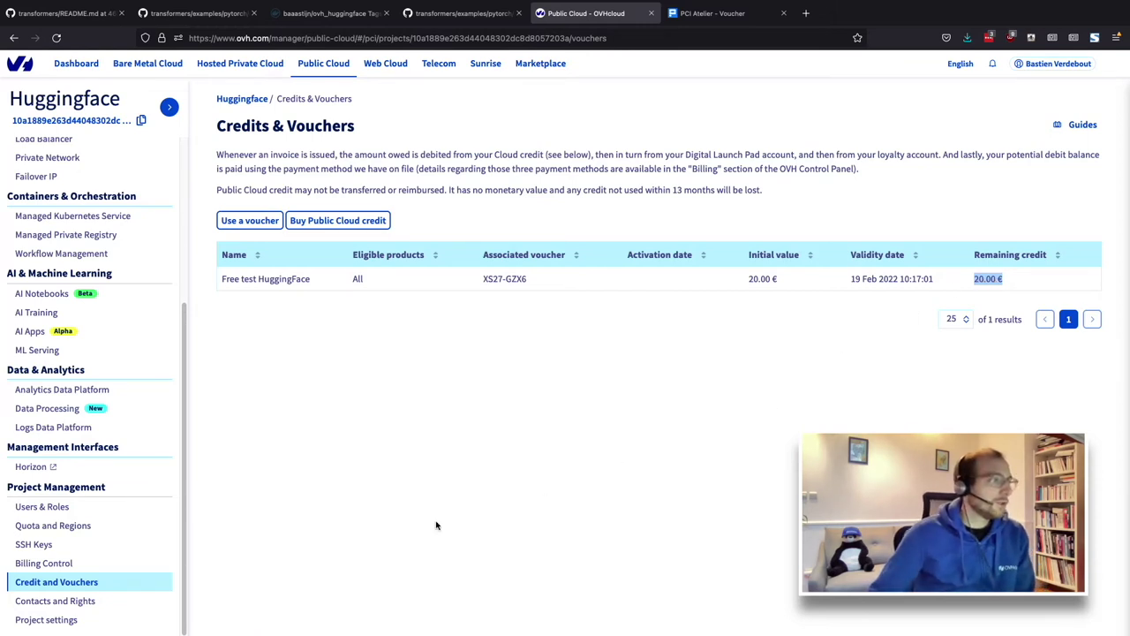
pyautogui.click(30, 510)
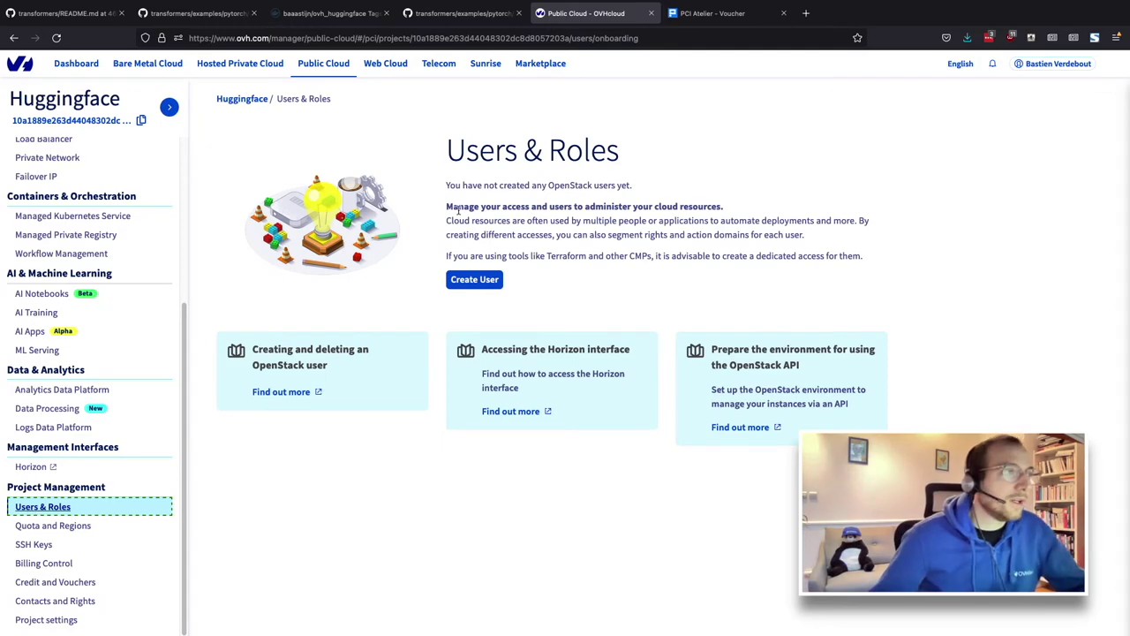
# - Create an OpenStack user with a description and the AI Training Operator and Reader roles
pyautogui.click(468, 281)
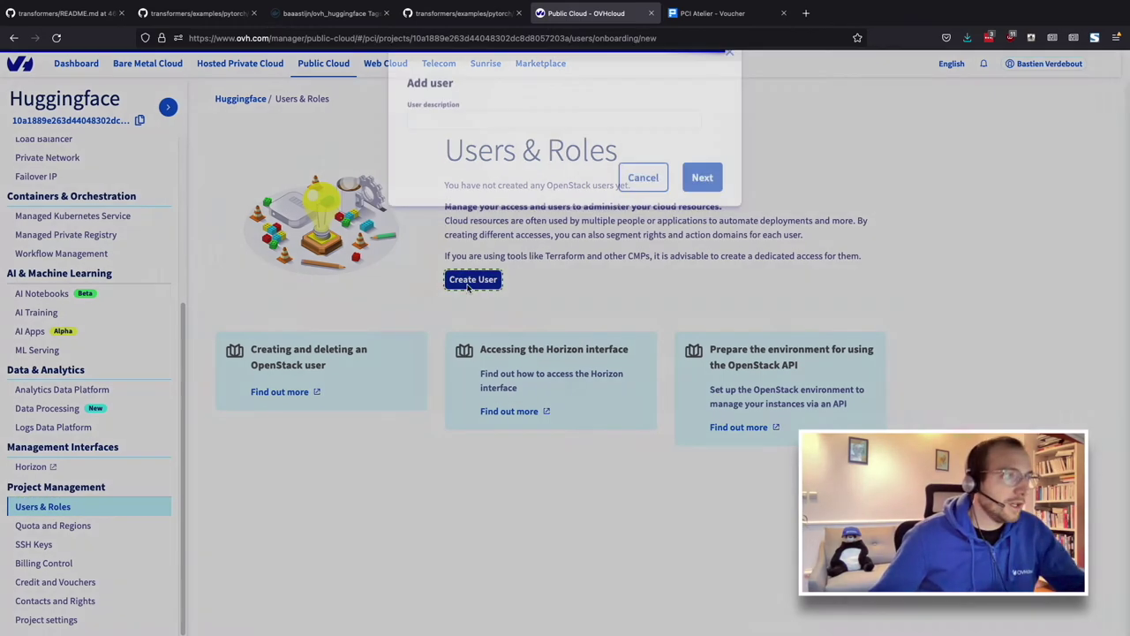
pyautogui.click(483, 147)
pyautogui.write('bastien')
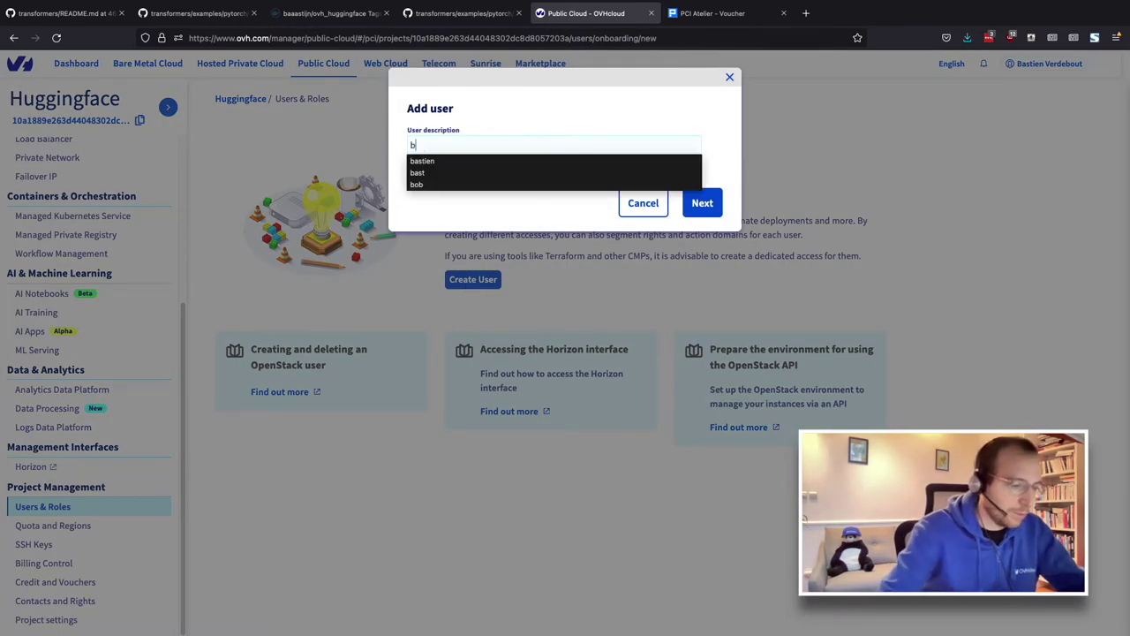
pyautogui.click(699, 205)
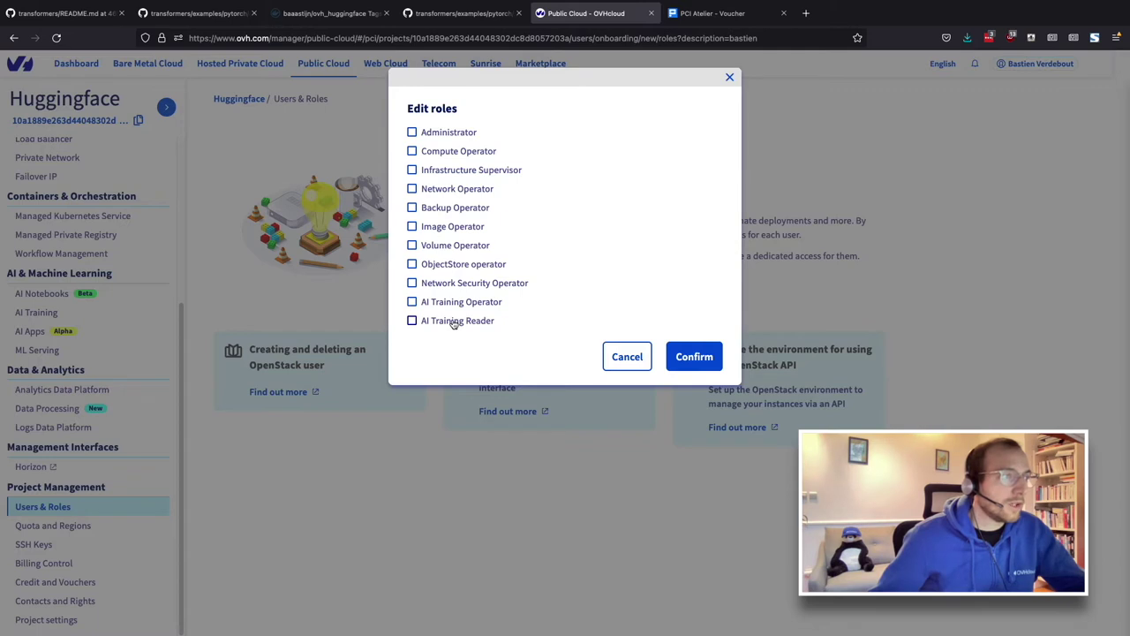
pyautogui.click(459, 302)
pyautogui.click(457, 321)
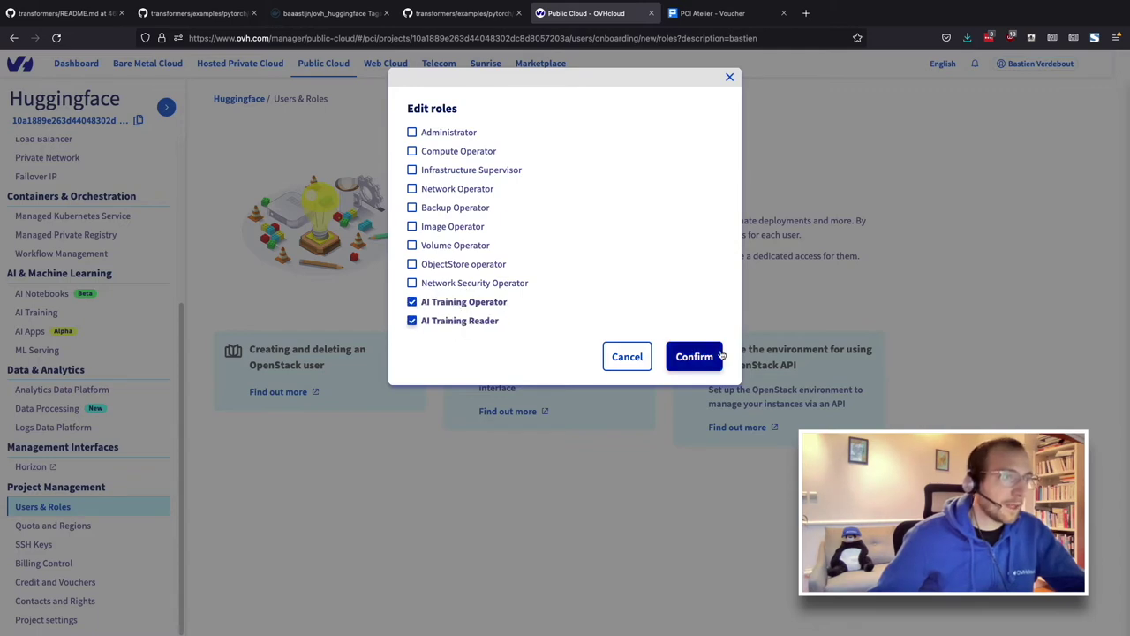
pyautogui.click(695, 357)
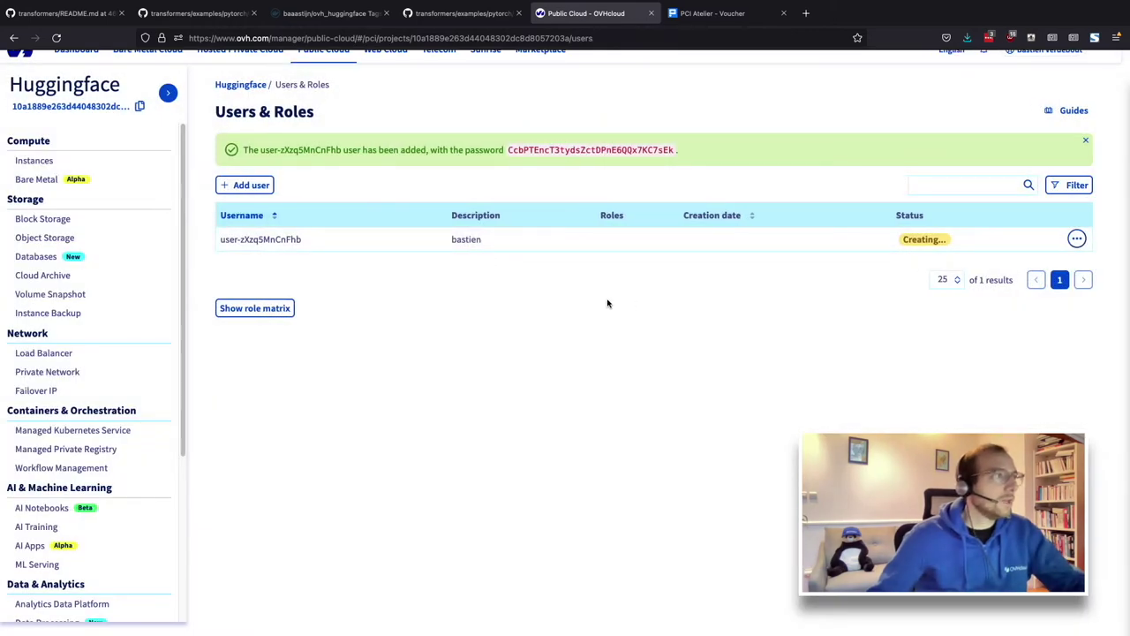
# - Copy the new user's username and password from the confirmation banner
pyautogui.moveTo(223, 245); pyautogui.dragTo(299, 245)
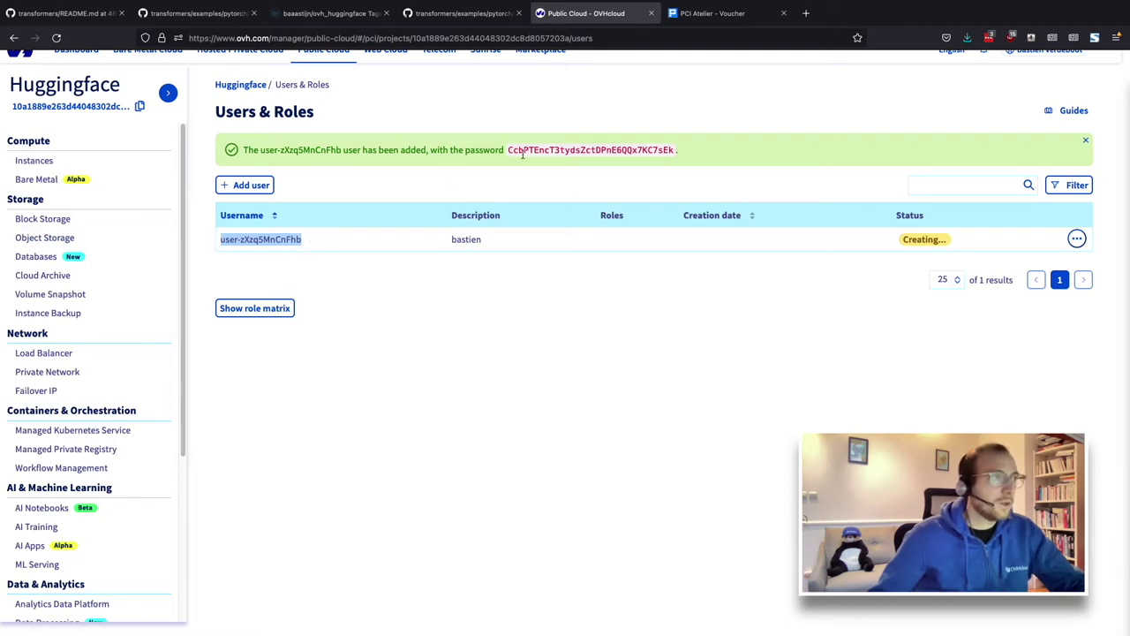
pyautogui.moveTo(260, 152); pyautogui.dragTo(673, 151)
pyautogui.press('super+c')
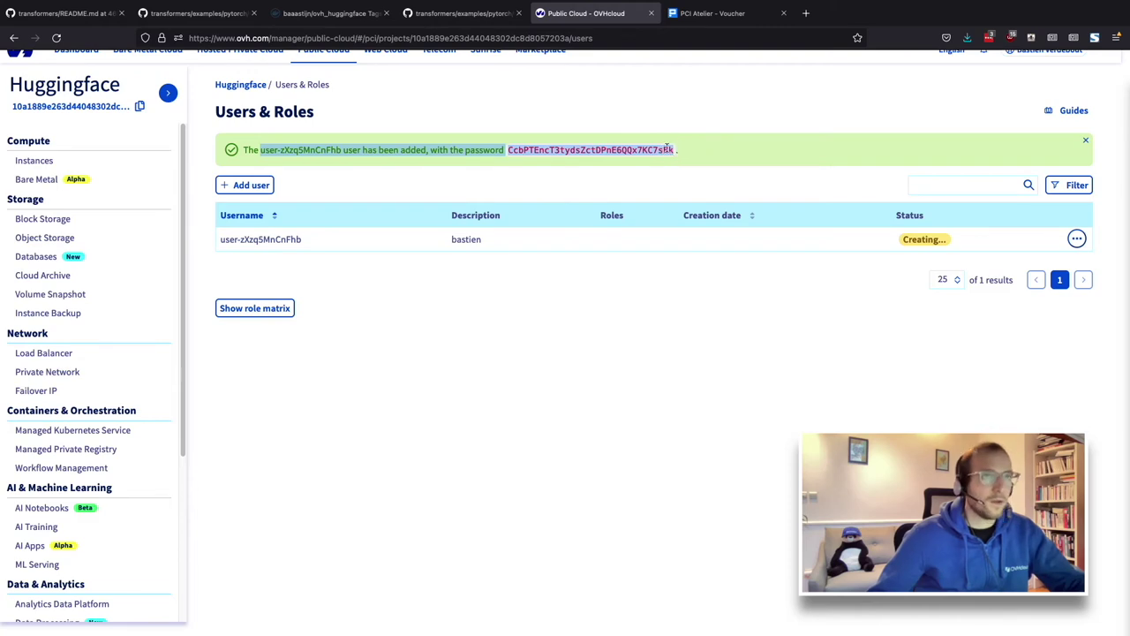
pyautogui.hotkey('ctrl', 'Up')
# - Paste the user's username and password onto separate lines of demo.txt, then return to the browser
pyautogui.click(715, 217)
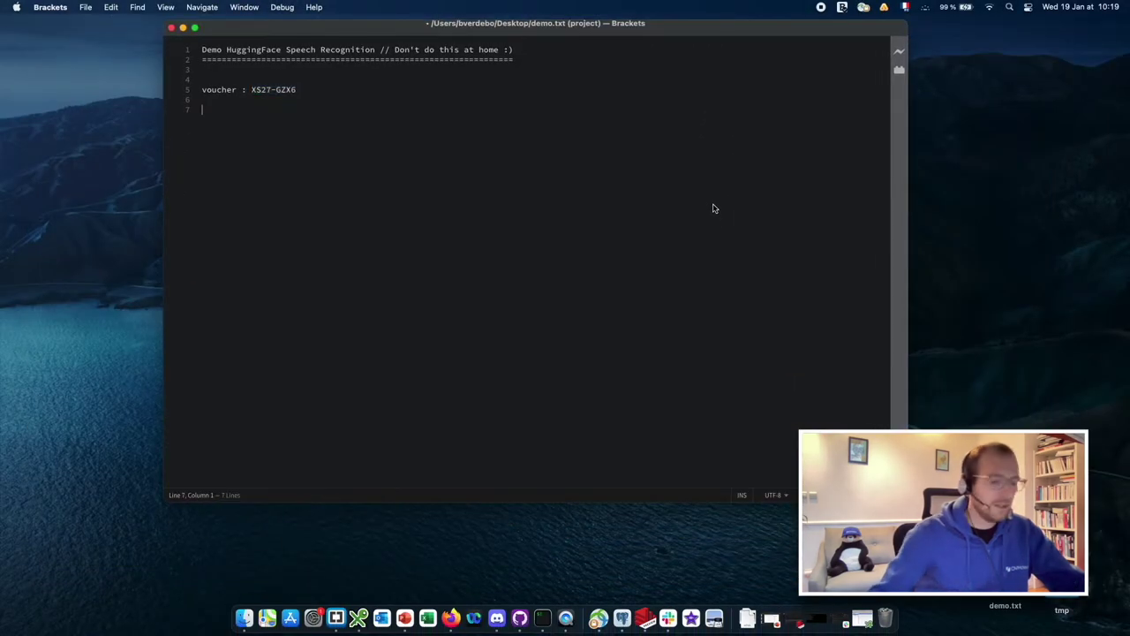
pyautogui.press('super+v')
pyautogui.moveTo(292, 110); pyautogui.dragTo(483, 111)
pyautogui.press('BackSpace')
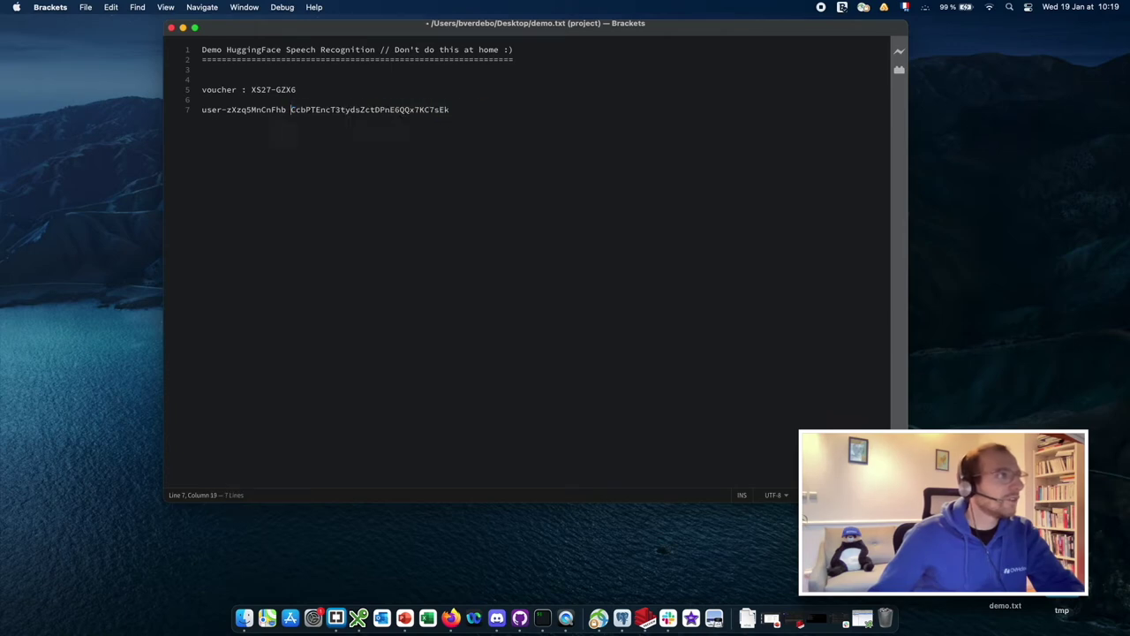
pyautogui.press('Return')
pyautogui.press('super+Right')
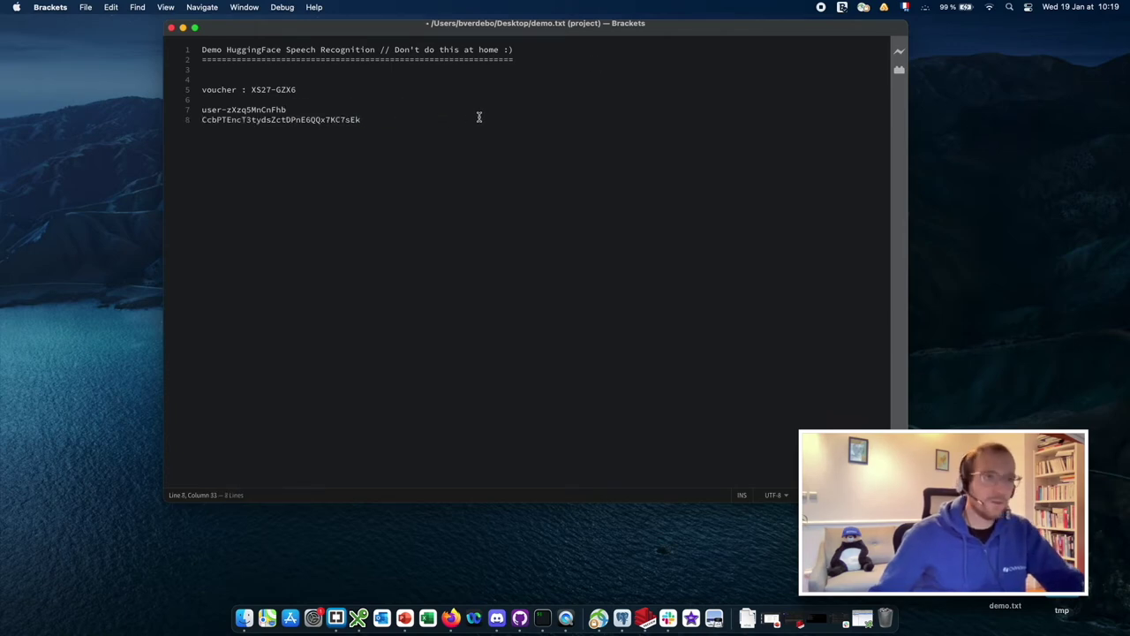
pyautogui.hotkey('ctrl', 'Up')
pyautogui.click(393, 41)
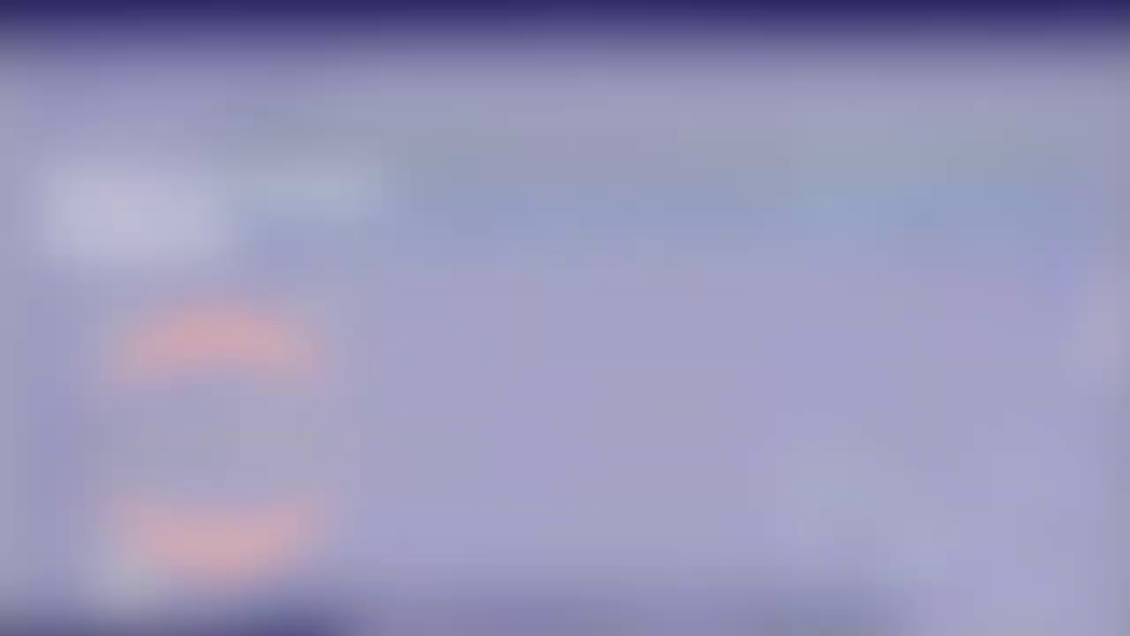
# - Open AI Notebooks and start a new notebook named 'hugging'
pyautogui.click(40, 507)
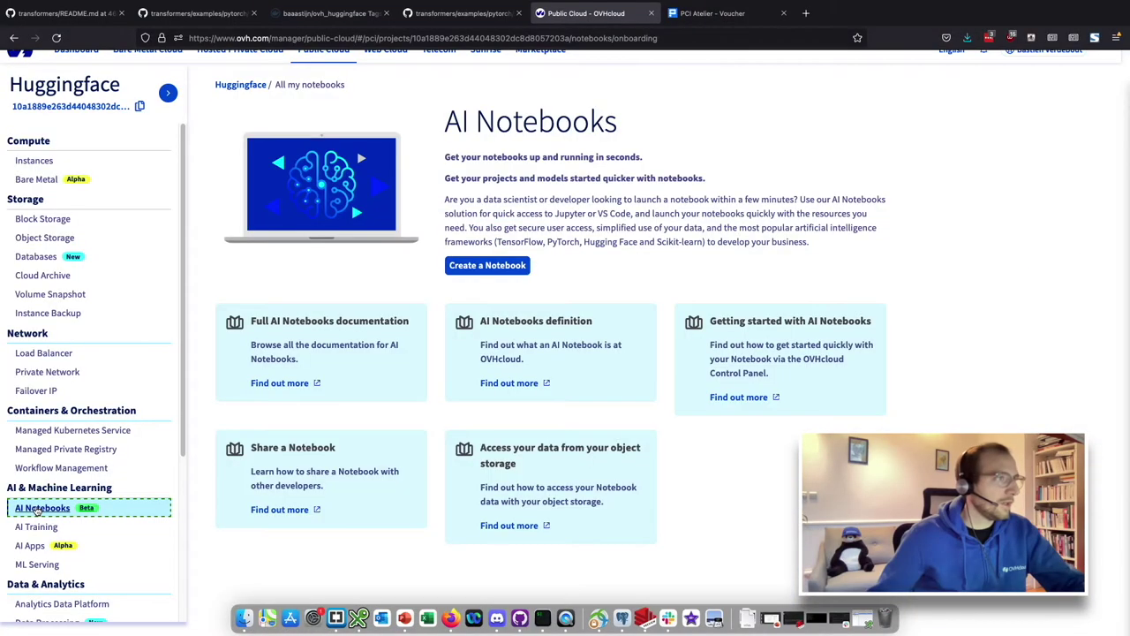
pyautogui.click(481, 272)
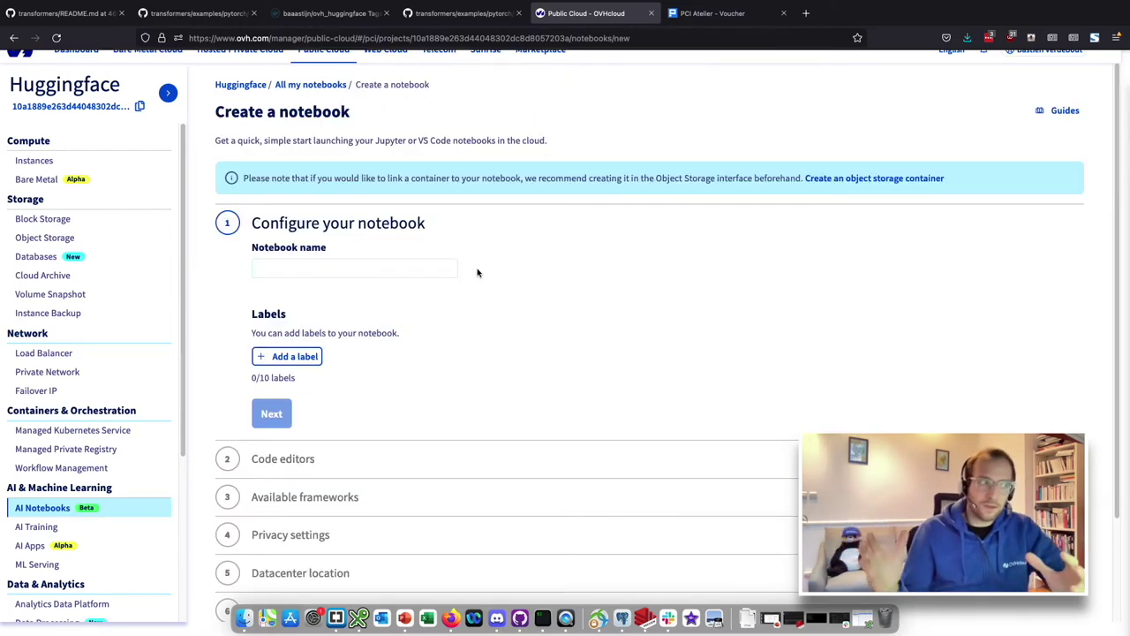
pyautogui.click(449, 270)
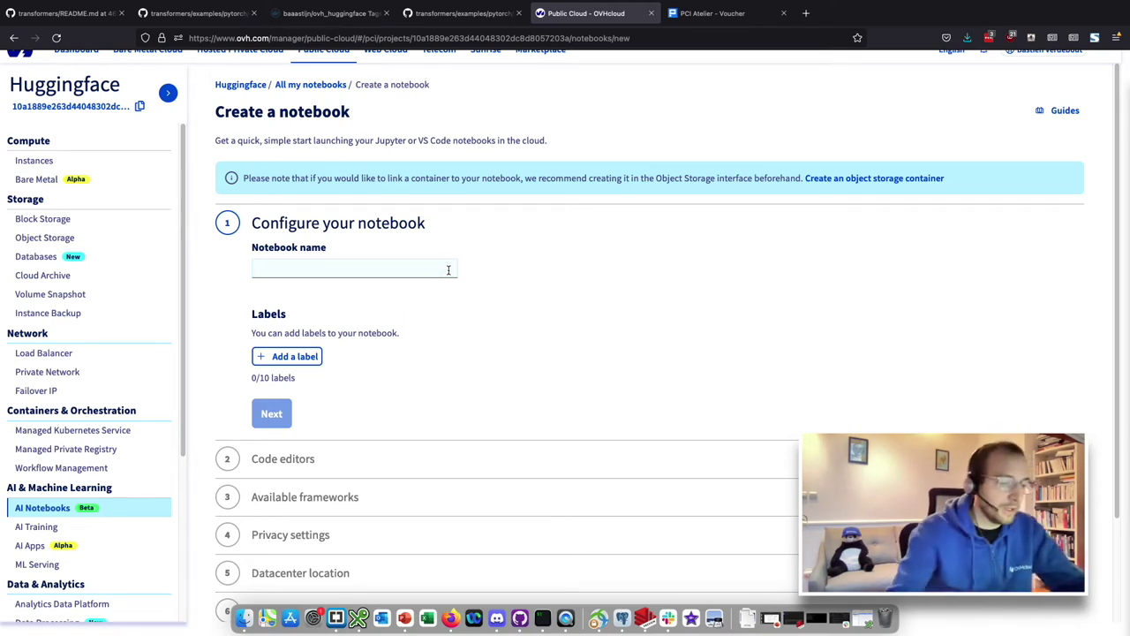
pyautogui.write('hugging')
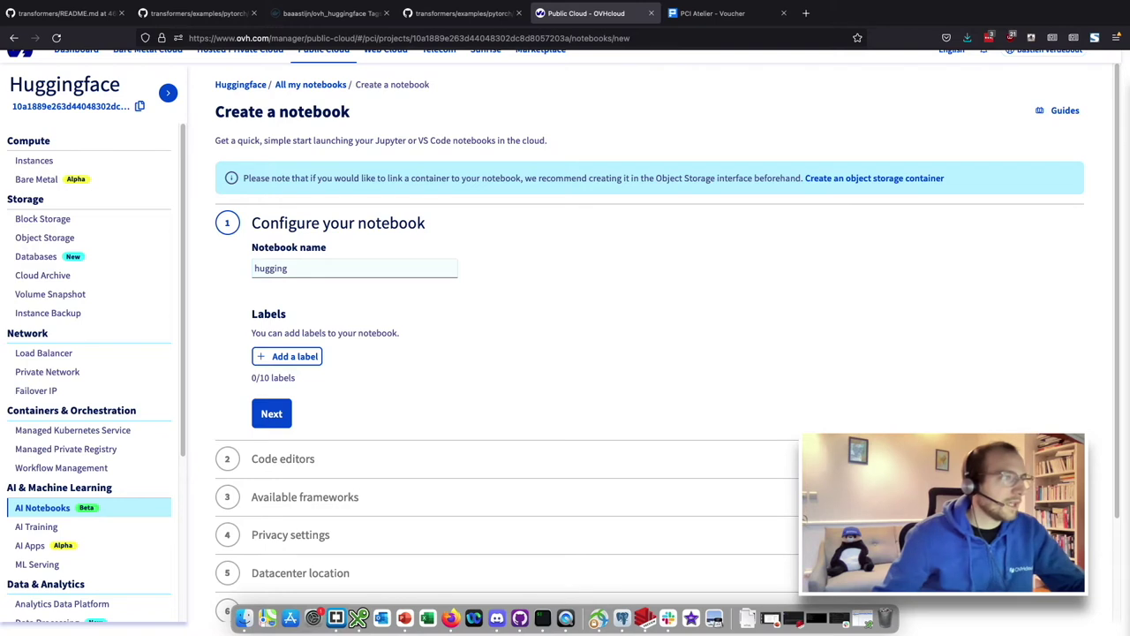
pyautogui.click(487, 332)
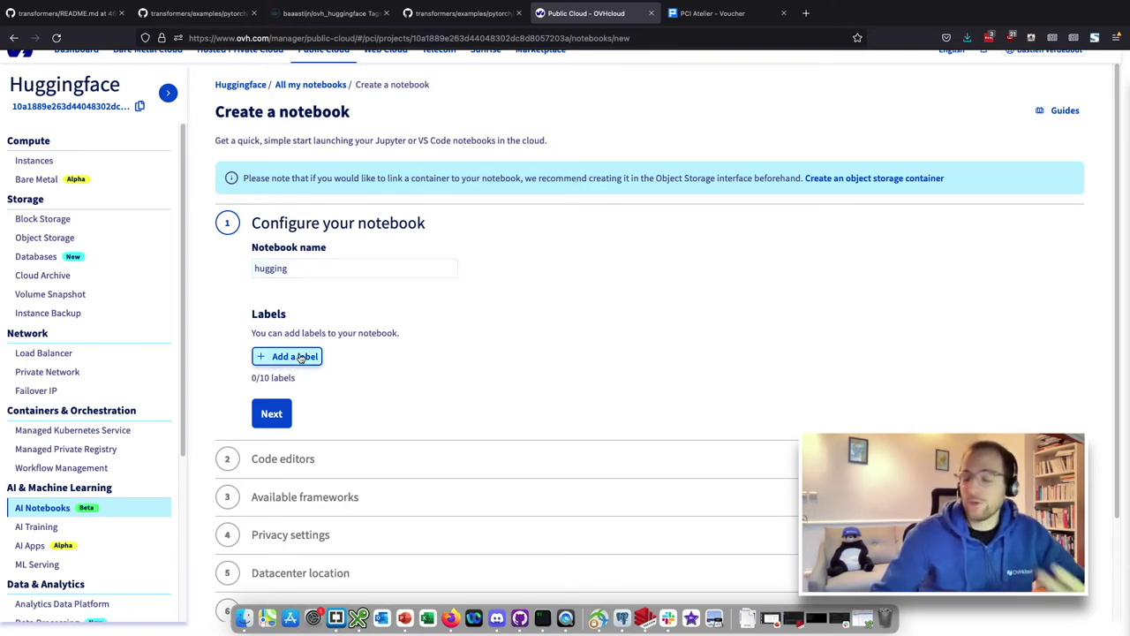
pyautogui.scroll(-2, 383, 354)
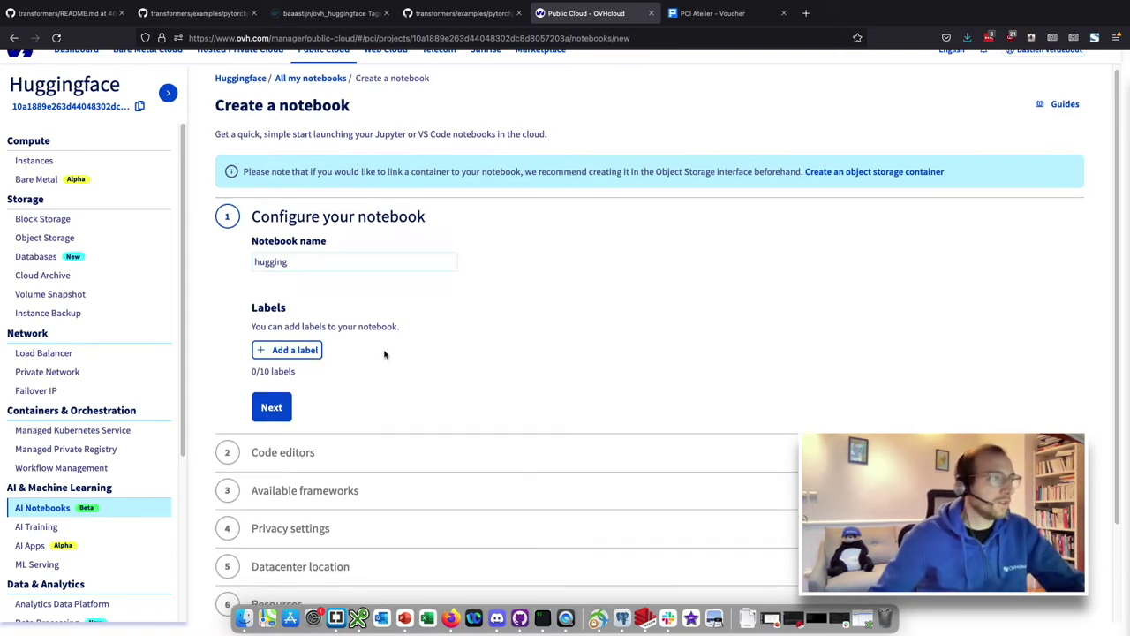
# - Keep the notebook name and choose JupyterLab as the code editor
pyautogui.click(272, 344)
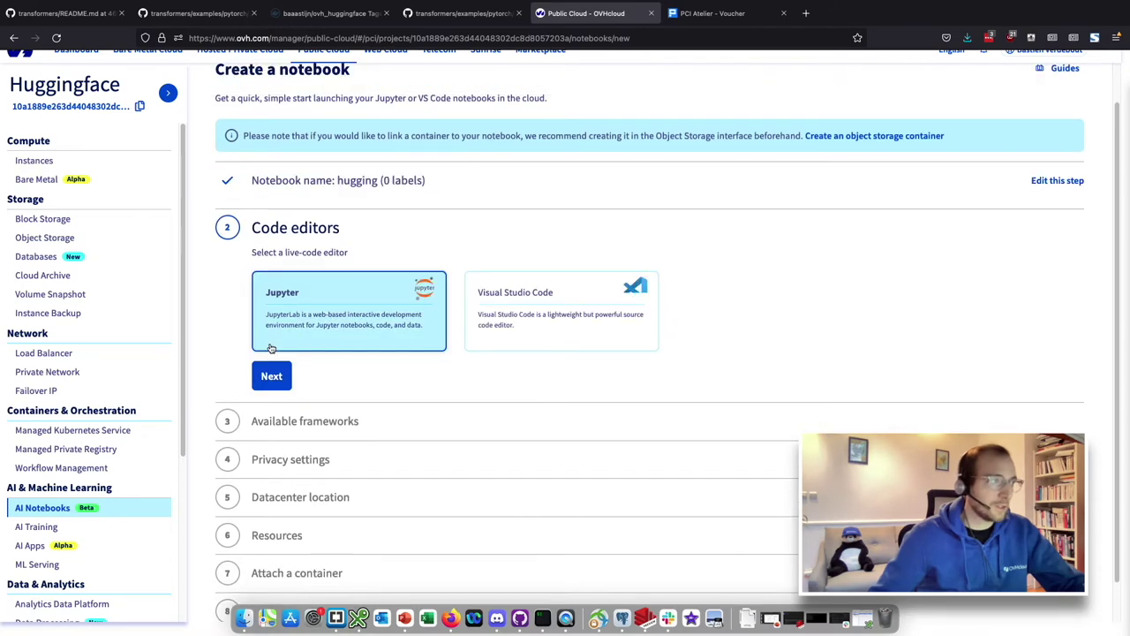
pyautogui.click(508, 302)
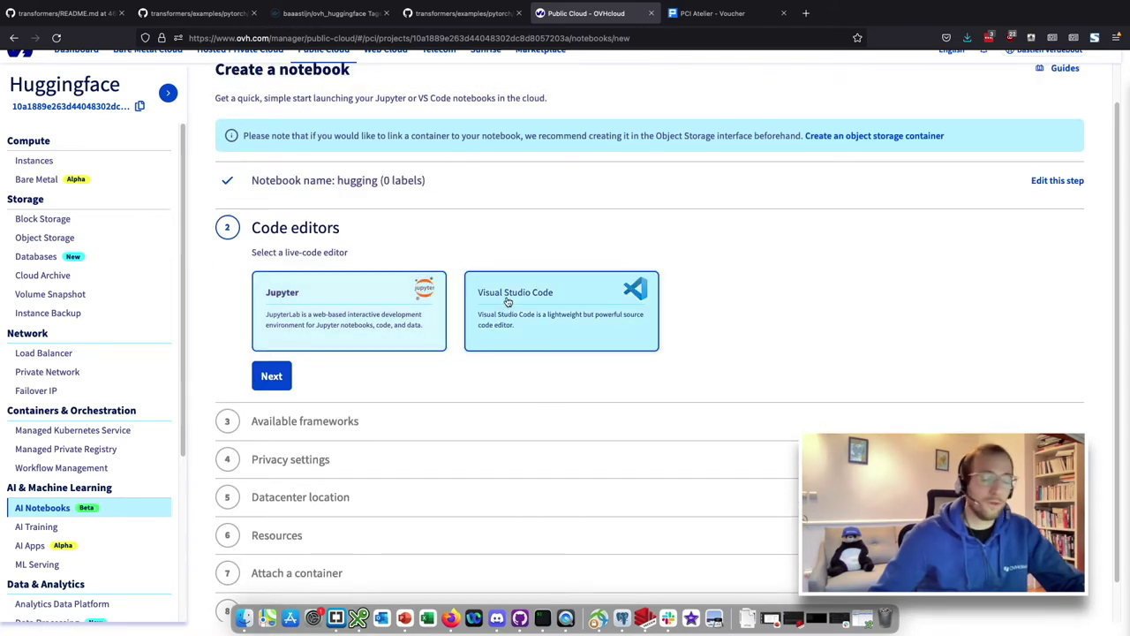
pyautogui.click(408, 312)
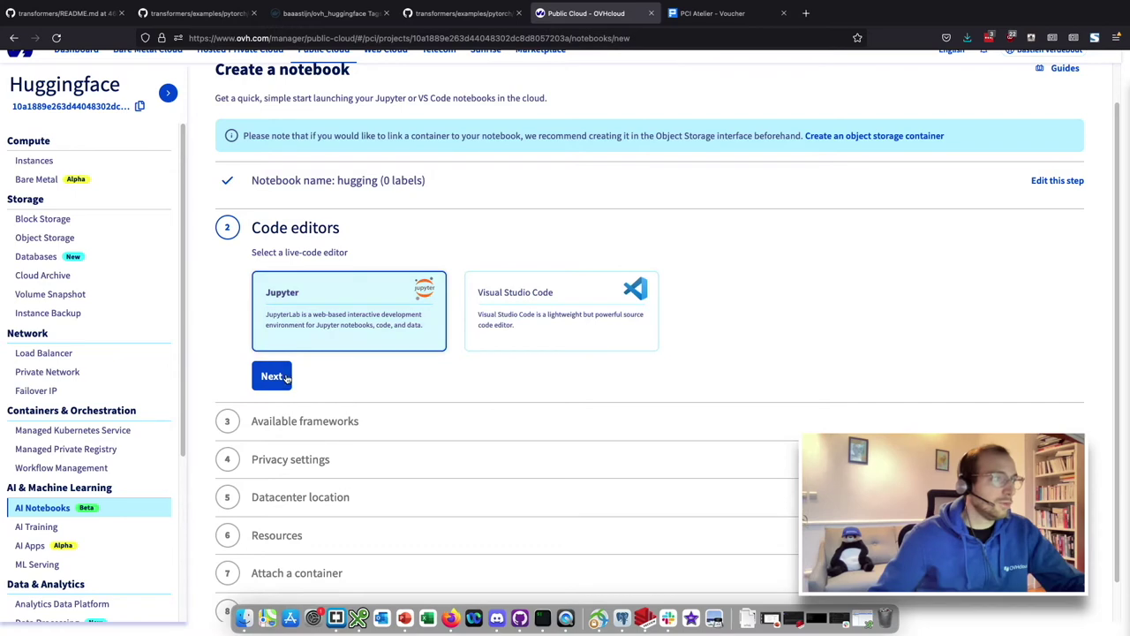
pyautogui.click(284, 380)
# - Select the PyTorch 1.8.1-ovh.beta.1 framework for the notebook
pyautogui.moveTo(284, 274); pyautogui.dragTo(410, 275)
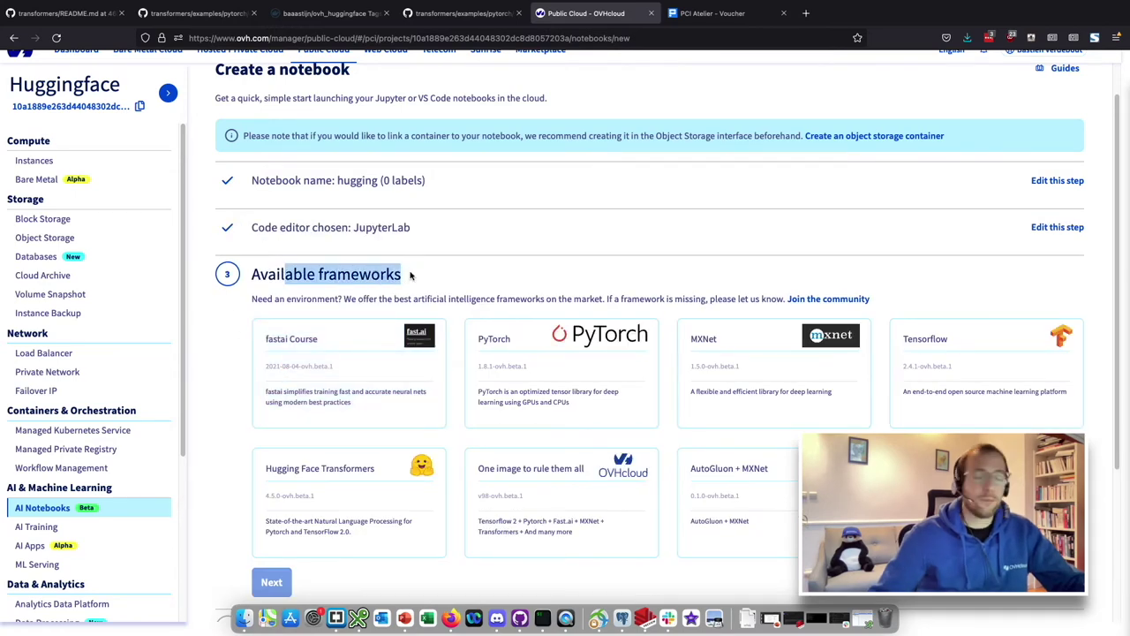
pyautogui.scroll(-2, 295, 361)
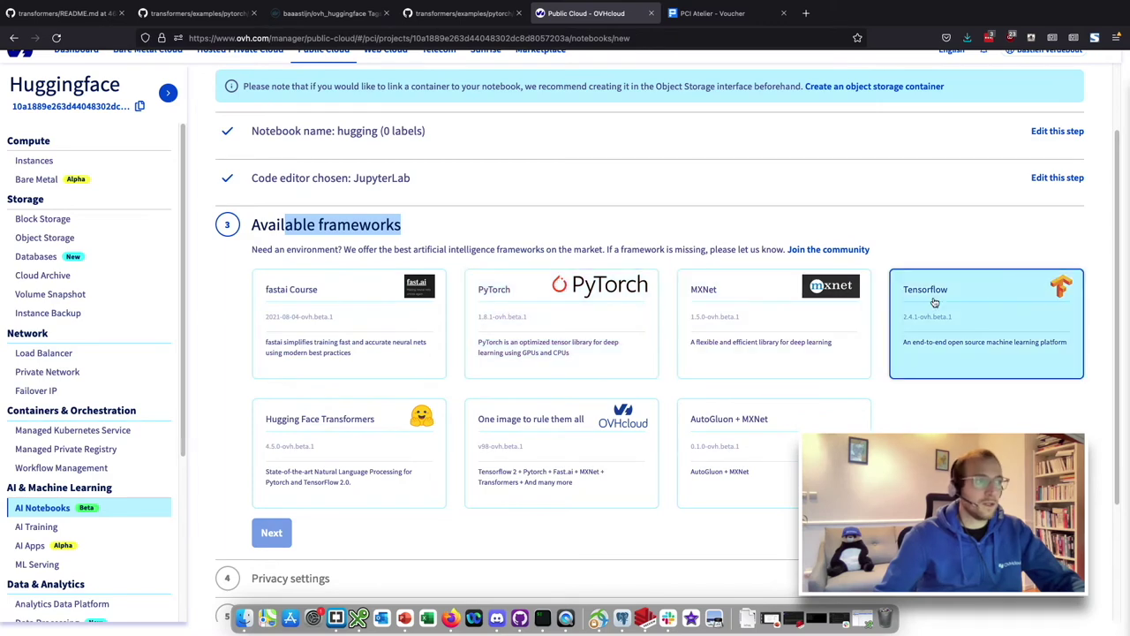
pyautogui.click(526, 325)
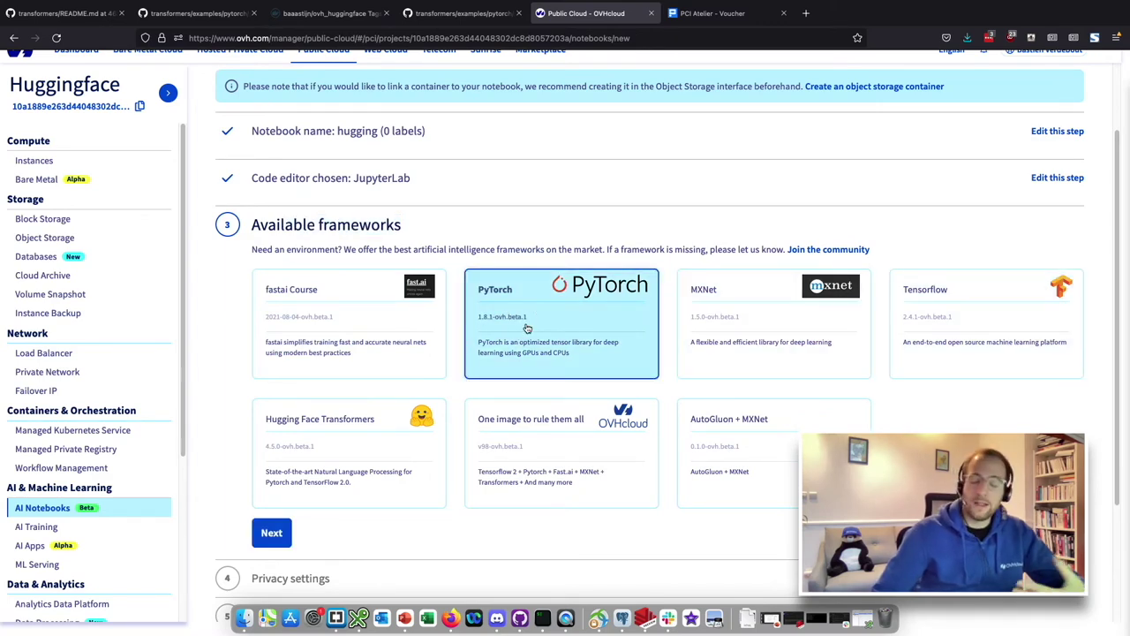
pyautogui.scroll(-4, 521, 329)
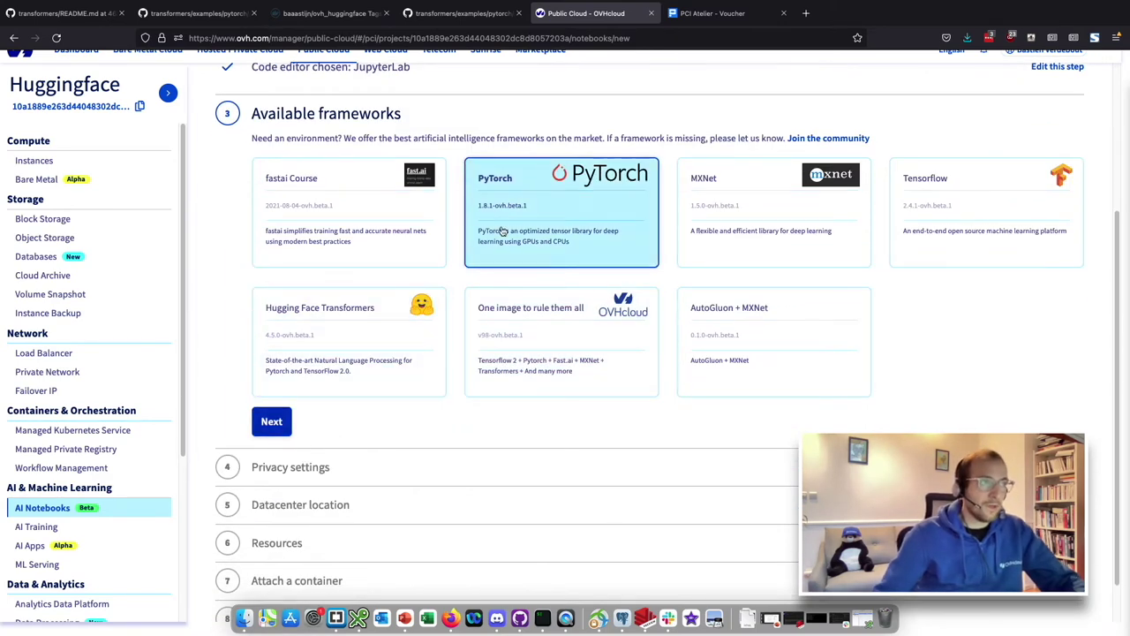
# - Set the notebook's privacy to Restricted access for project users only
pyautogui.click(271, 421)
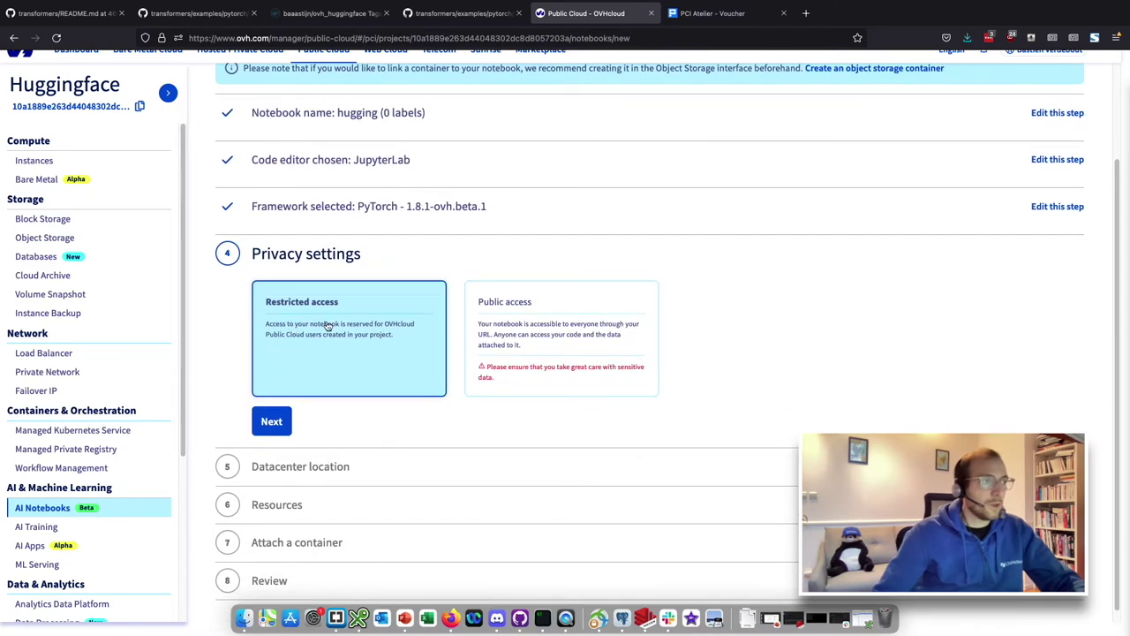
pyautogui.click(545, 326)
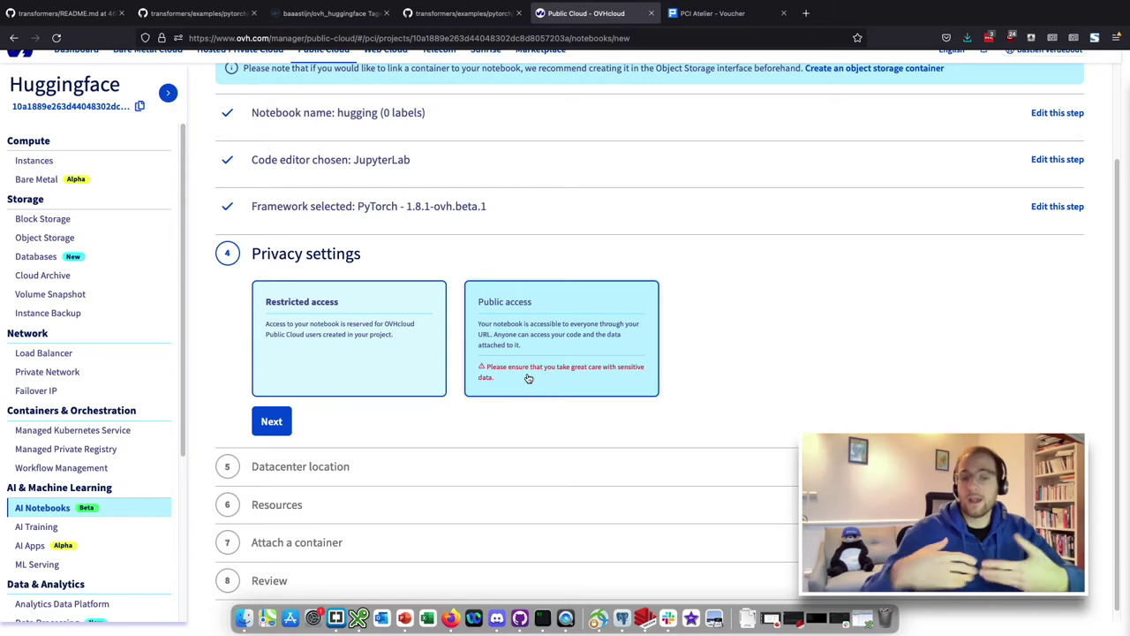
pyautogui.click(273, 356)
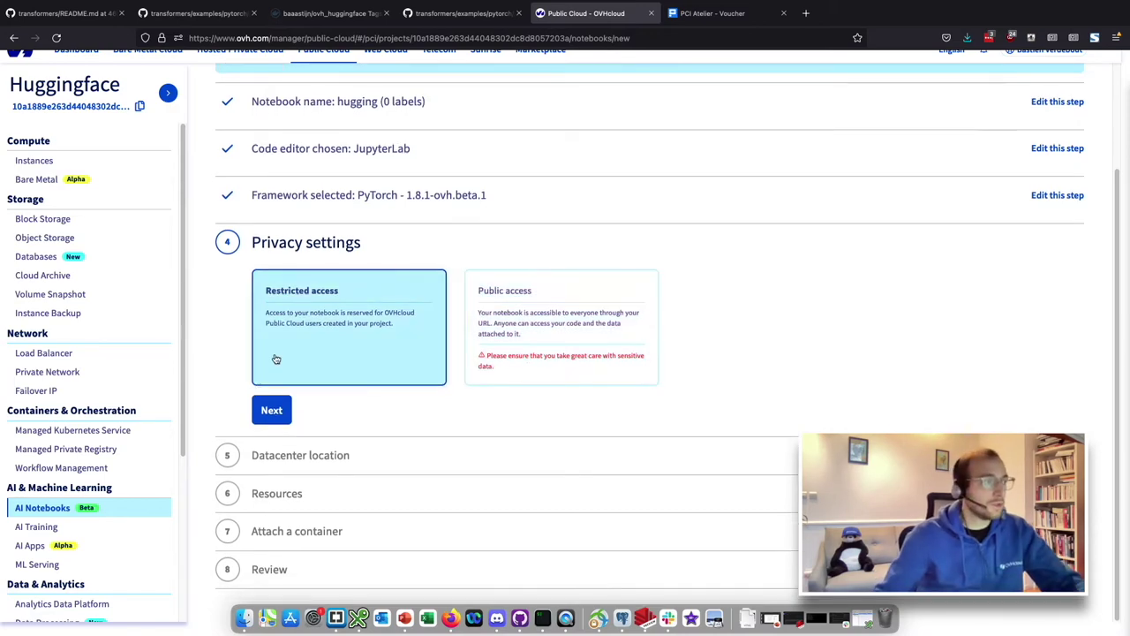
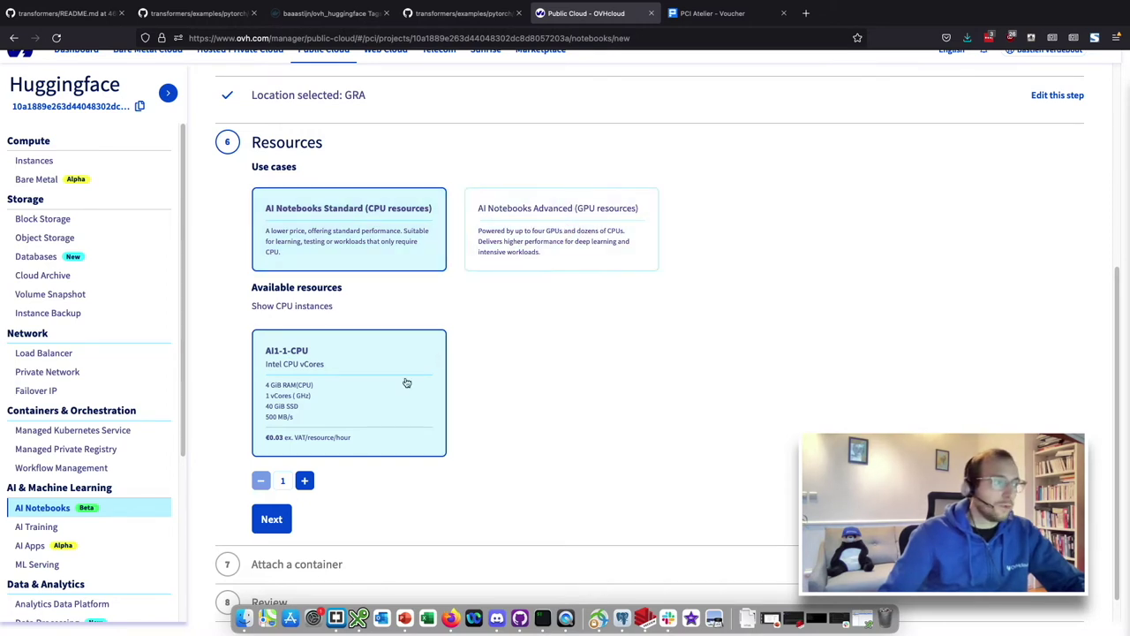
# - Switch the notebook from CPU to GPU resources, set one AI1-1-GPU Tesla V100S, and confirm
pyautogui.click(304, 481)
pyautogui.click(304, 481)
pyautogui.click(304, 480)
pyautogui.click(303, 480)
pyautogui.click(304, 480)
pyautogui.click(304, 480)
pyautogui.click(304, 481)
pyautogui.click(304, 481)
pyautogui.click(304, 480)
pyautogui.click(304, 480)
pyautogui.click(304, 480)
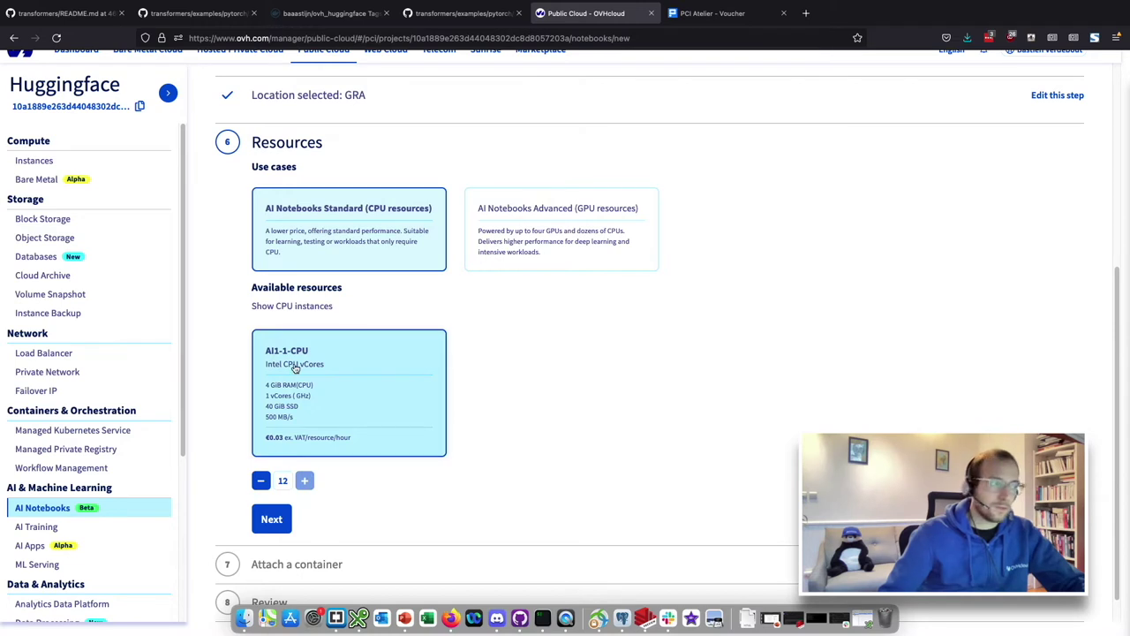
pyautogui.click(472, 263)
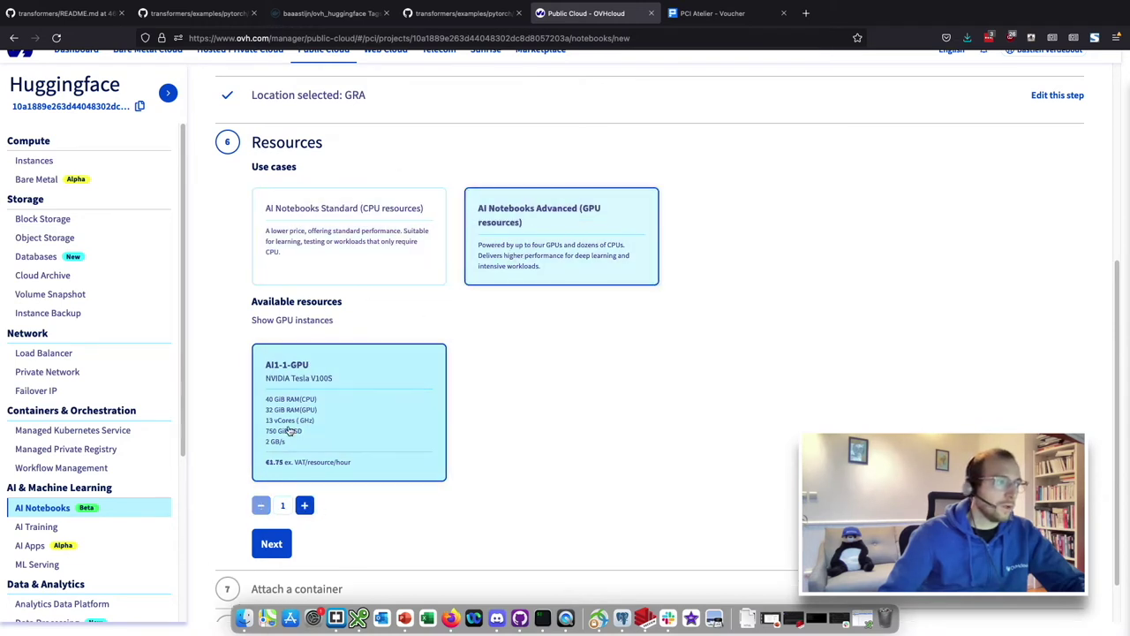
pyautogui.click(304, 505)
pyautogui.click(304, 506)
pyautogui.click(305, 506)
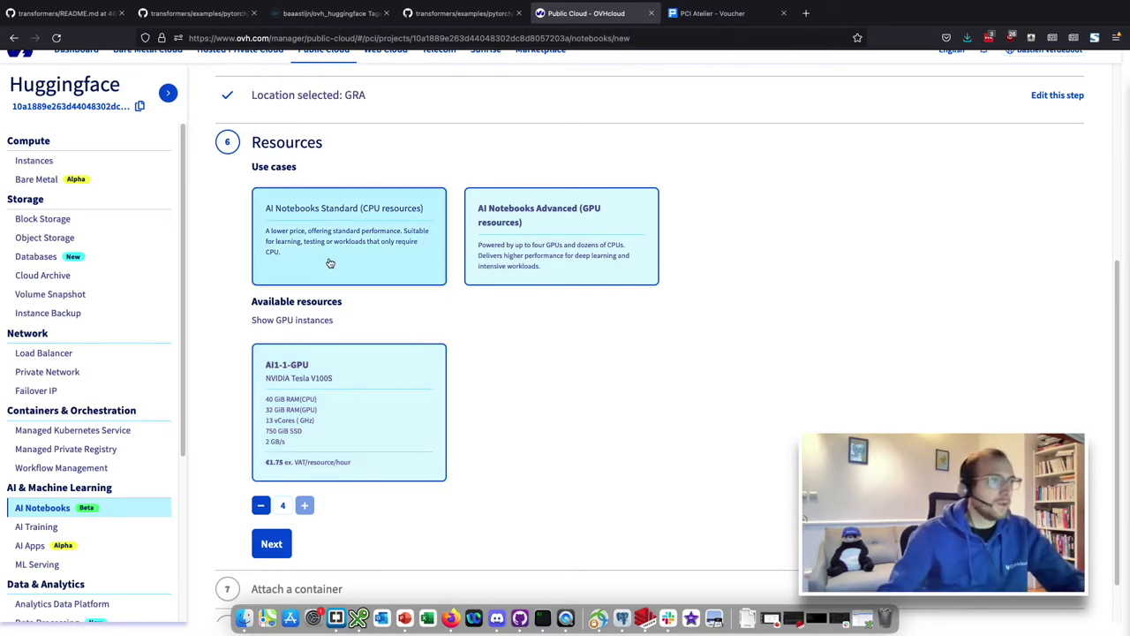
pyautogui.click(261, 506)
pyautogui.click(262, 506)
pyautogui.click(262, 506)
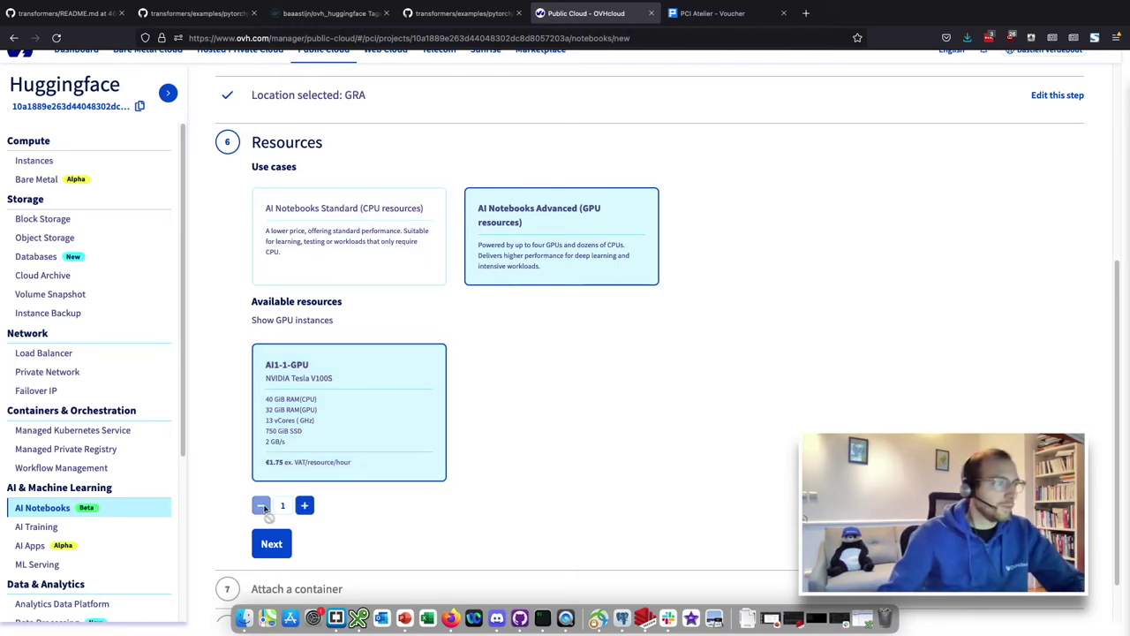
pyautogui.scroll(-1, 261, 494)
pyautogui.click(259, 491)
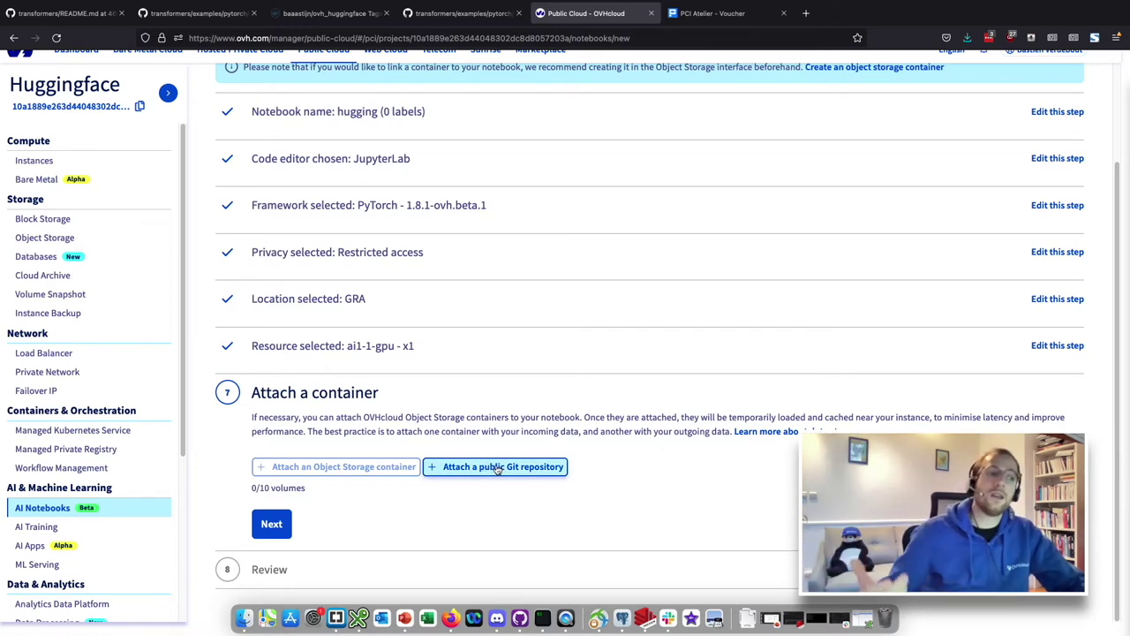
pyautogui.click(289, 523)
# - Review the €1.75/hour summary and the ovhai command's pytorch jupyterlab and ai1-1-gpu parts, then create the notebook
pyautogui.scroll(-3, 474, 471)
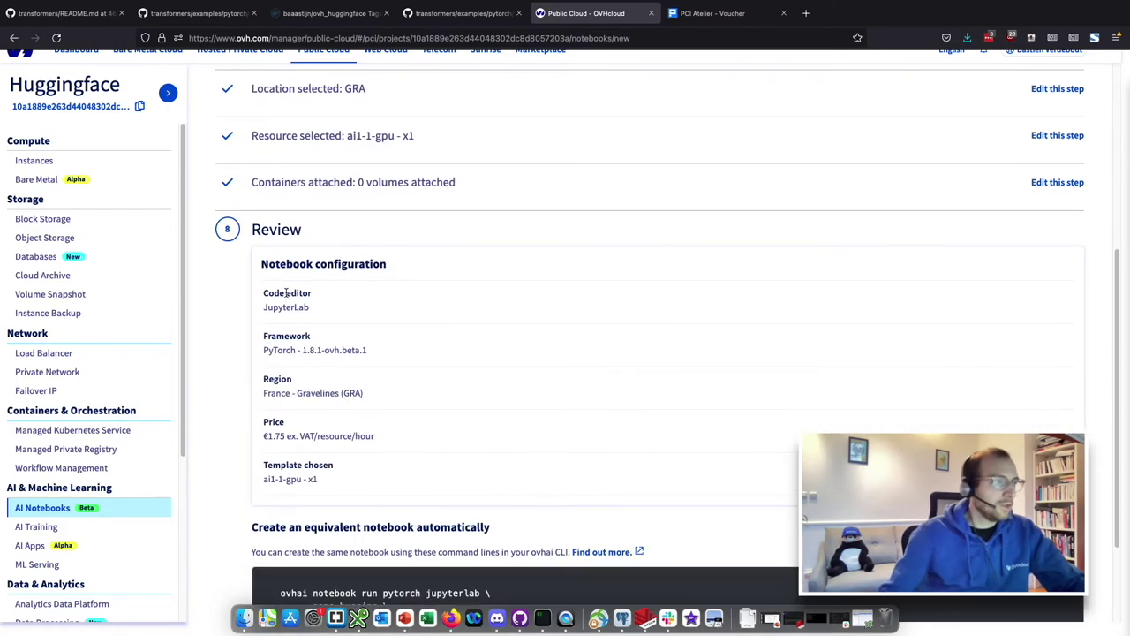
pyautogui.scroll(-2, 485, 406)
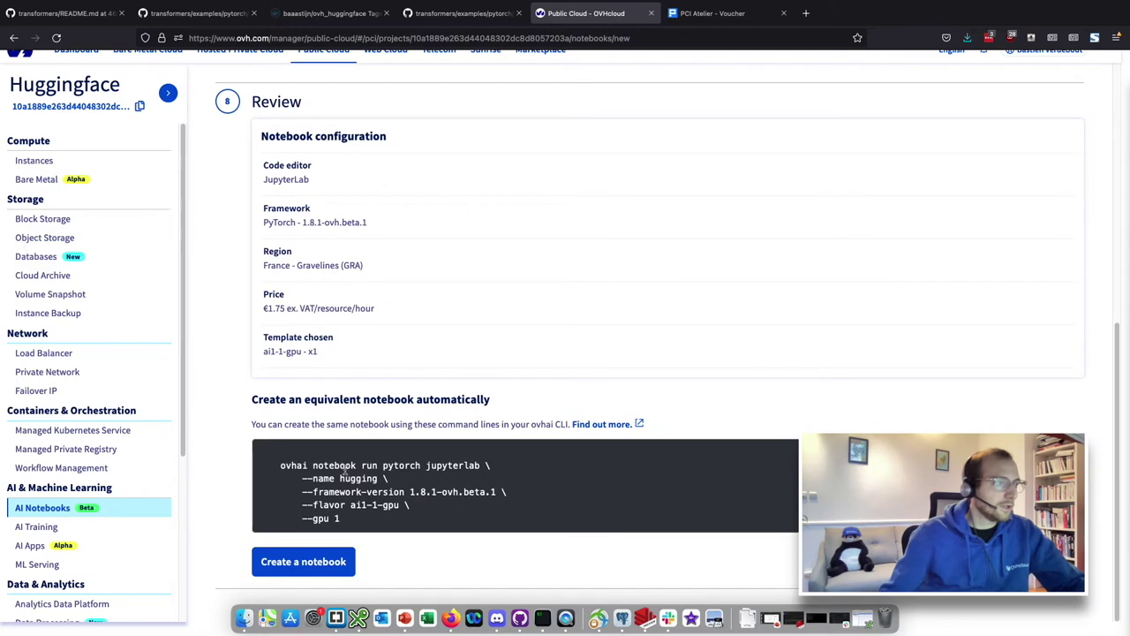
pyautogui.moveTo(281, 466); pyautogui.dragTo(349, 525)
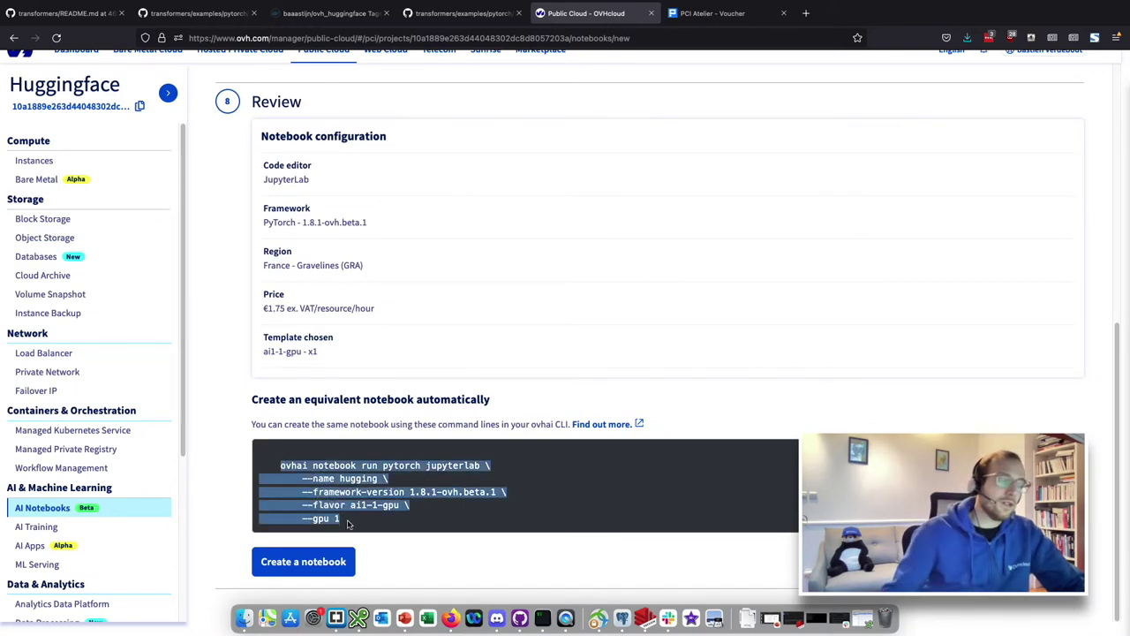
pyautogui.click(349, 523)
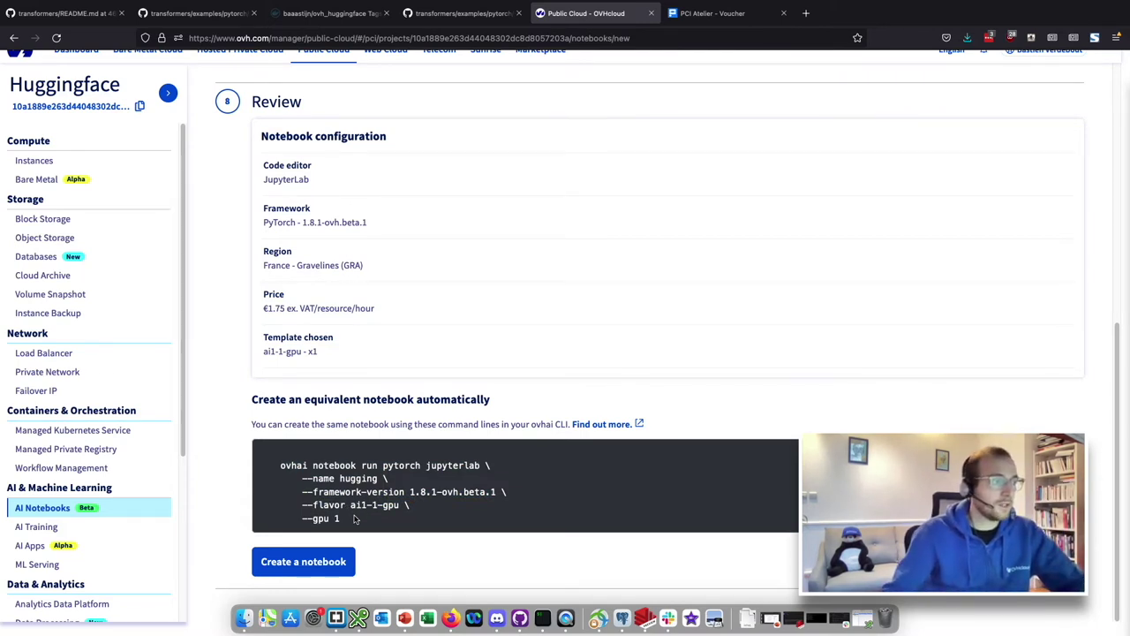
pyautogui.moveTo(280, 465); pyautogui.dragTo(353, 518)
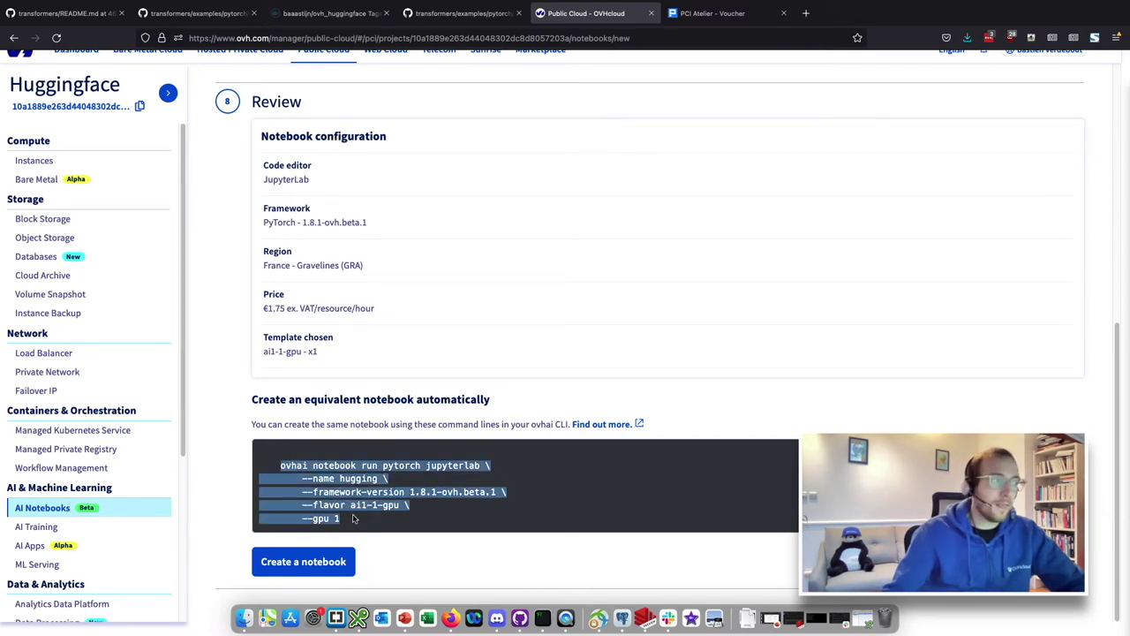
pyautogui.click(353, 519)
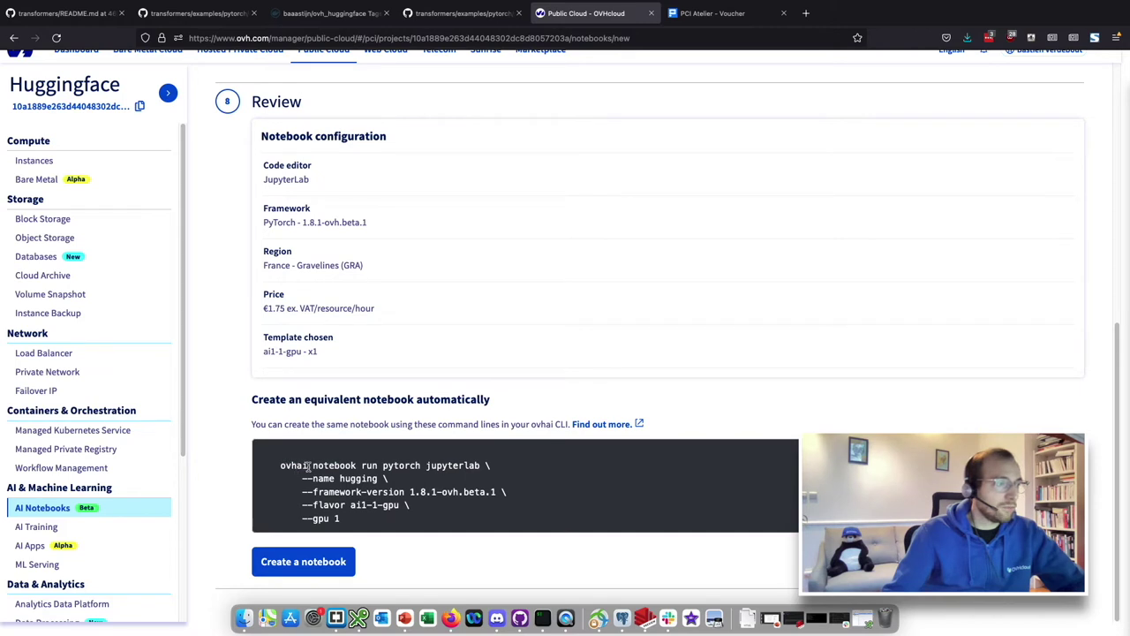
pyautogui.moveTo(383, 465); pyautogui.dragTo(464, 465)
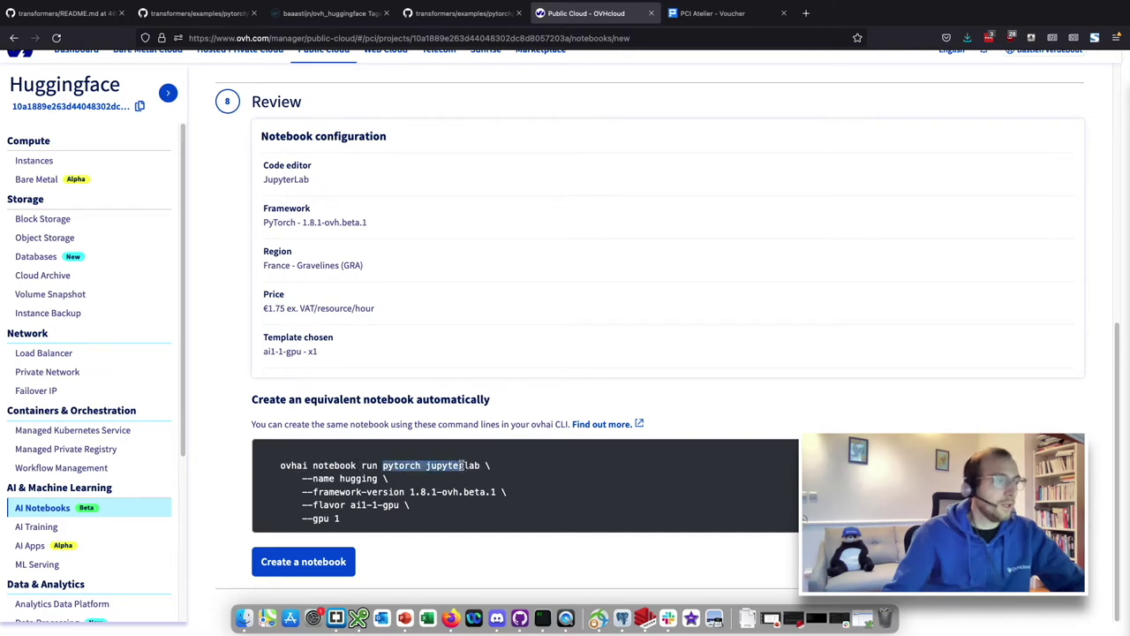
pyautogui.moveTo(356, 505); pyautogui.dragTo(372, 505)
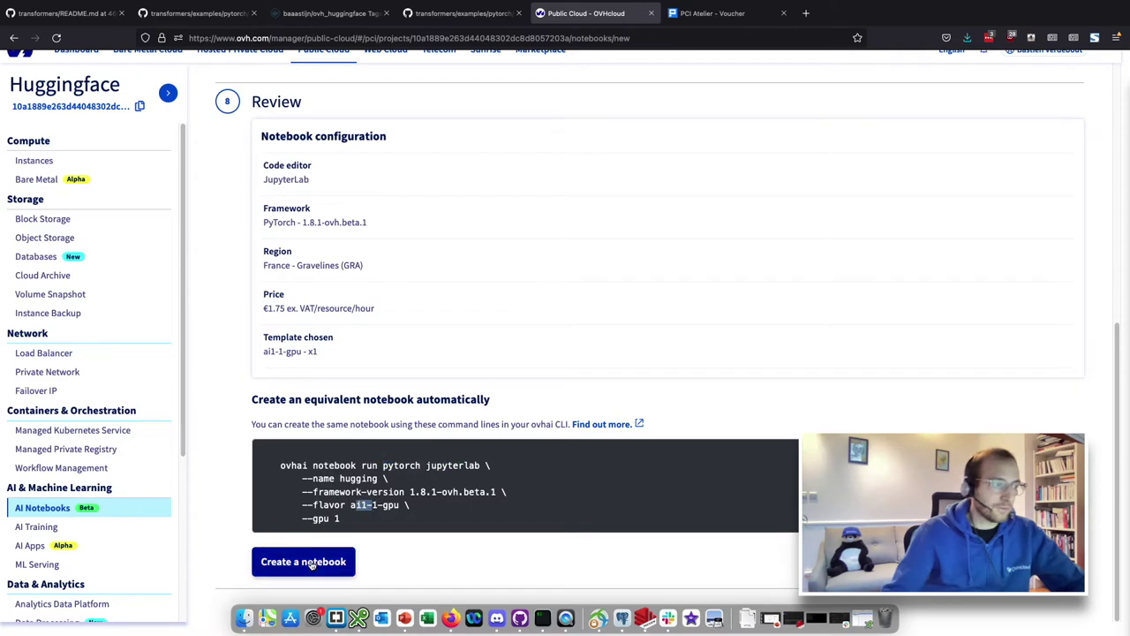
pyautogui.click(309, 563)
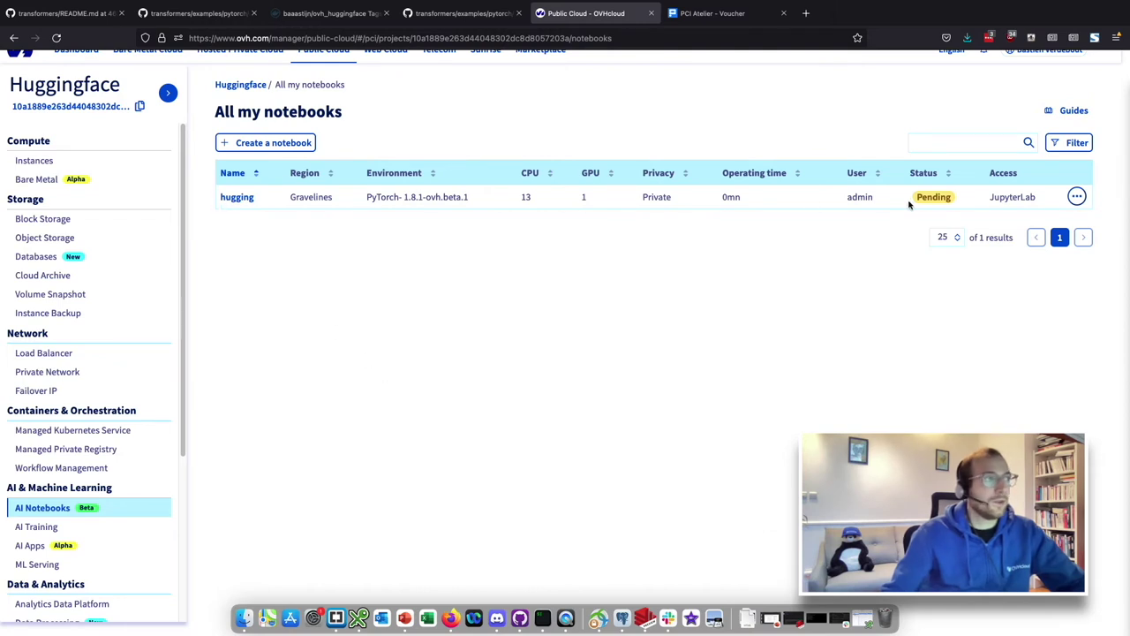
# - Open the hugging notebook's details and follow its JupyterLab link
pyautogui.click(232, 198)
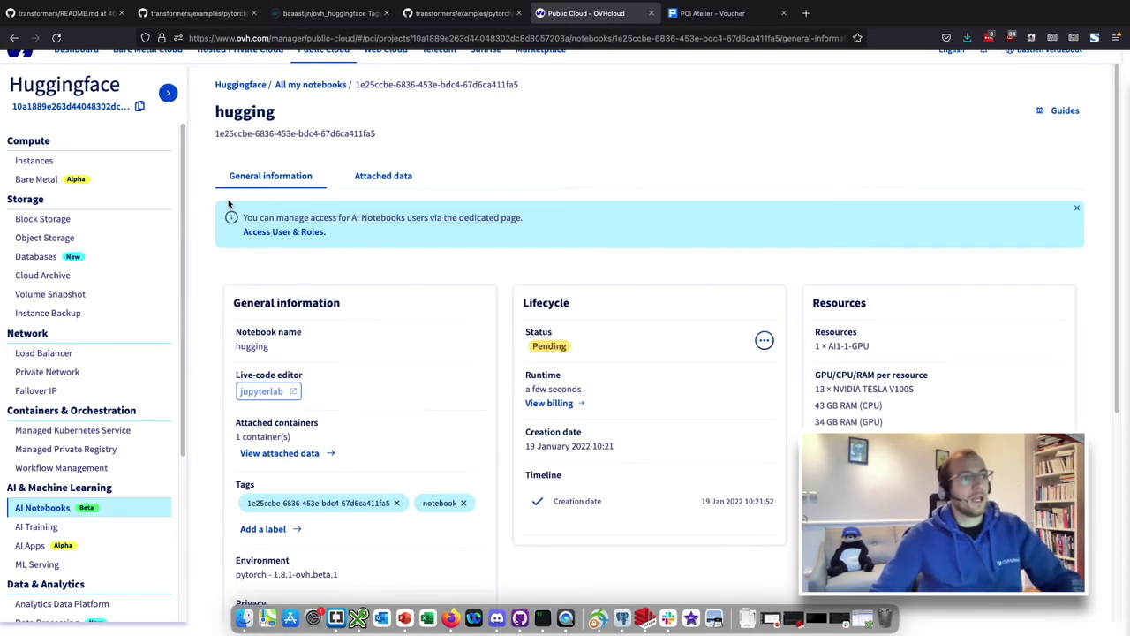
pyautogui.scroll(-2, 421, 322)
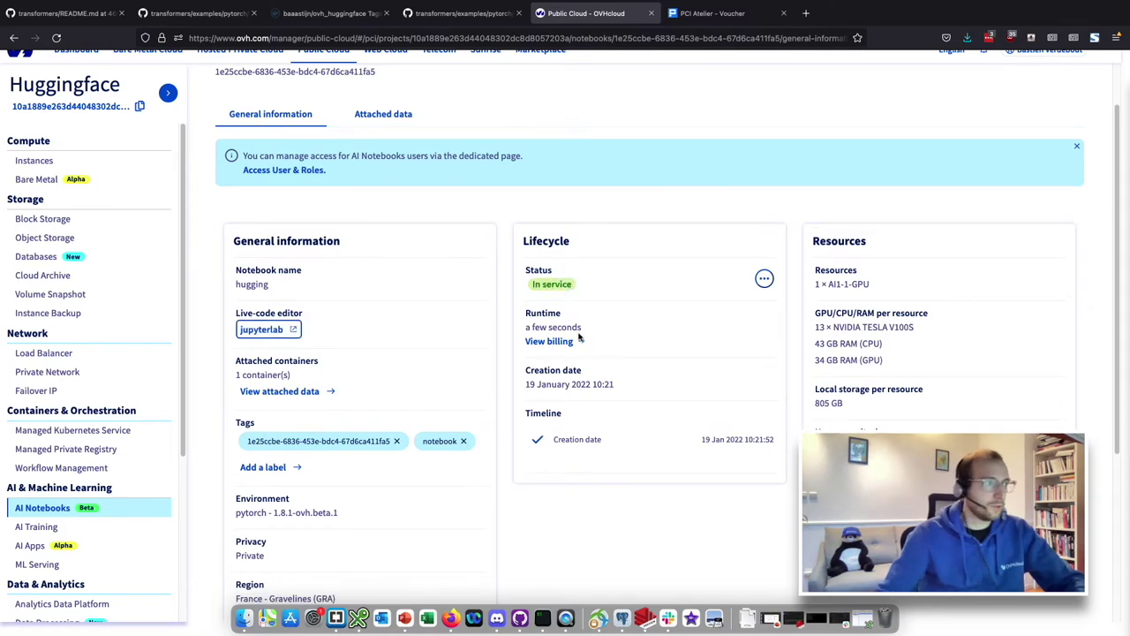
pyautogui.scroll(-1, 580, 329)
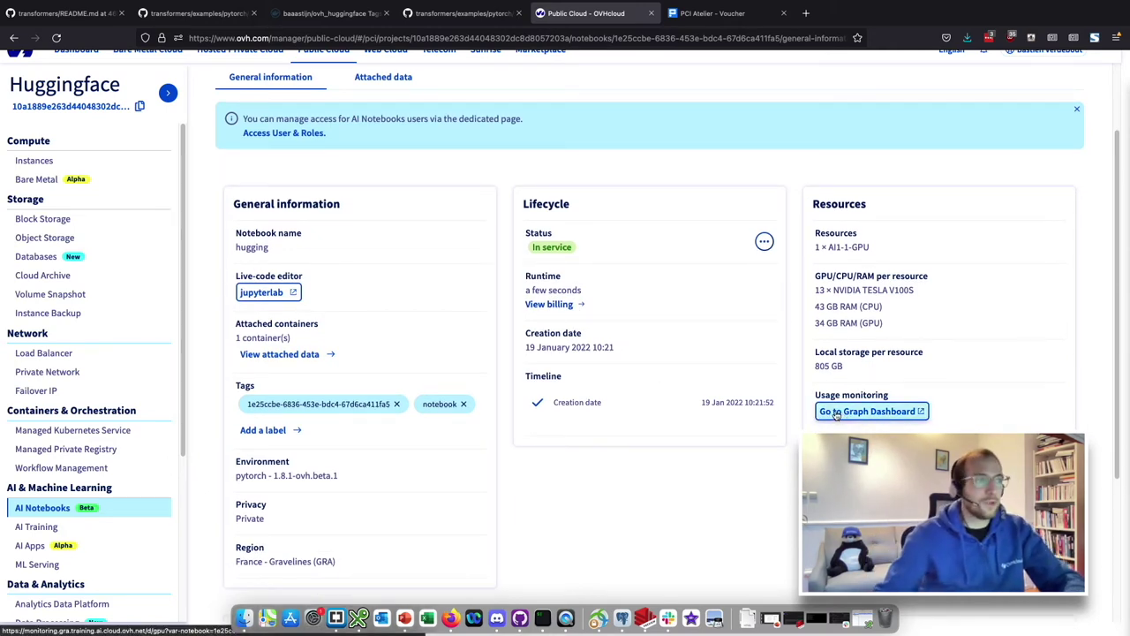
pyautogui.click(264, 293)
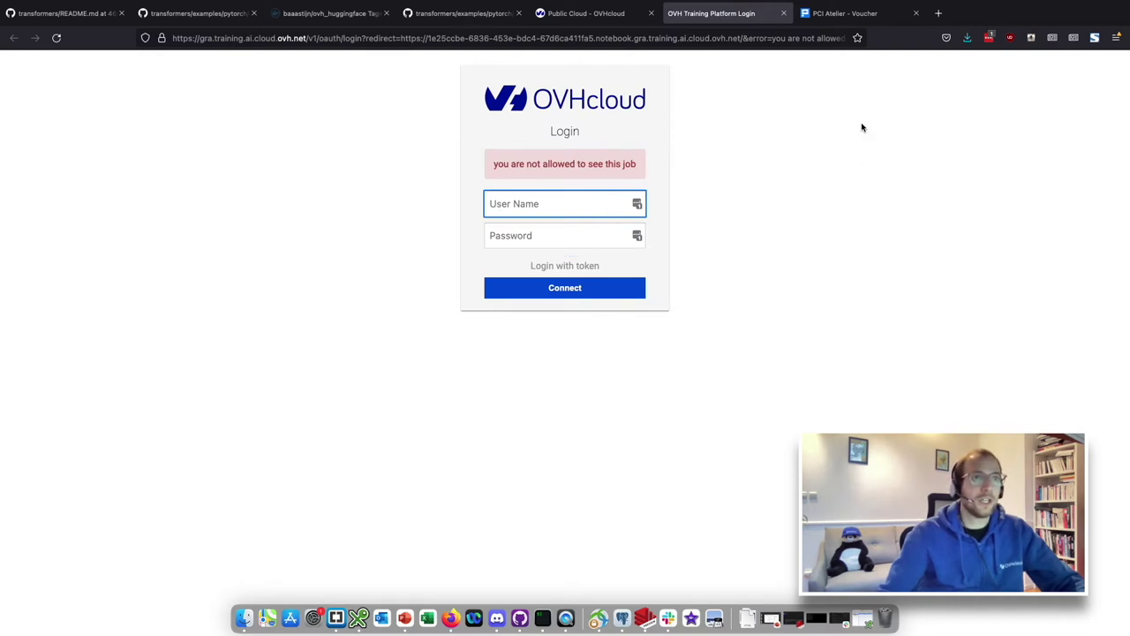
# - Copy the user name from demo.txt into the AI Training login form
pyautogui.hotkey('ctrl', 'Up')
pyautogui.click(735, 226)
pyautogui.moveTo(288, 110); pyautogui.dragTo(202, 110)
pyautogui.press('super+c')
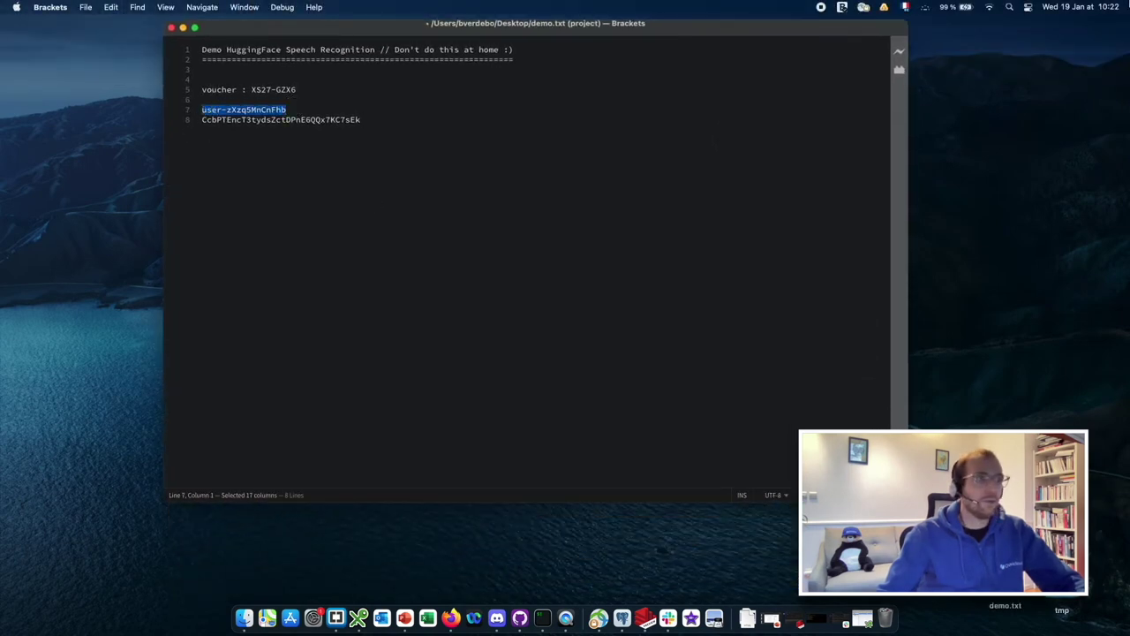
pyautogui.hotkey('ctrl', 'Up')
pyautogui.click(416, 48)
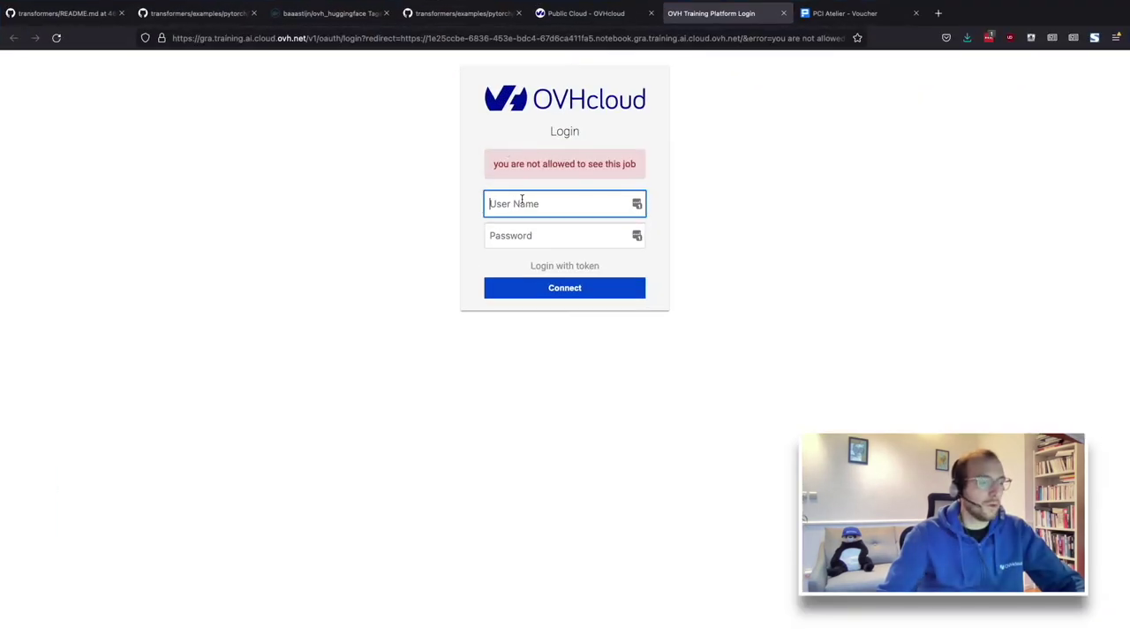
pyautogui.press('super+v')
# - Copy the password from demo.txt into the password field and sign in
pyautogui.hotkey('ctrl', 'Up')
pyautogui.click(408, 281)
pyautogui.moveTo(364, 120); pyautogui.dragTo(202, 123)
pyautogui.press('super+c')
pyautogui.hotkey('ctrl', 'Up')
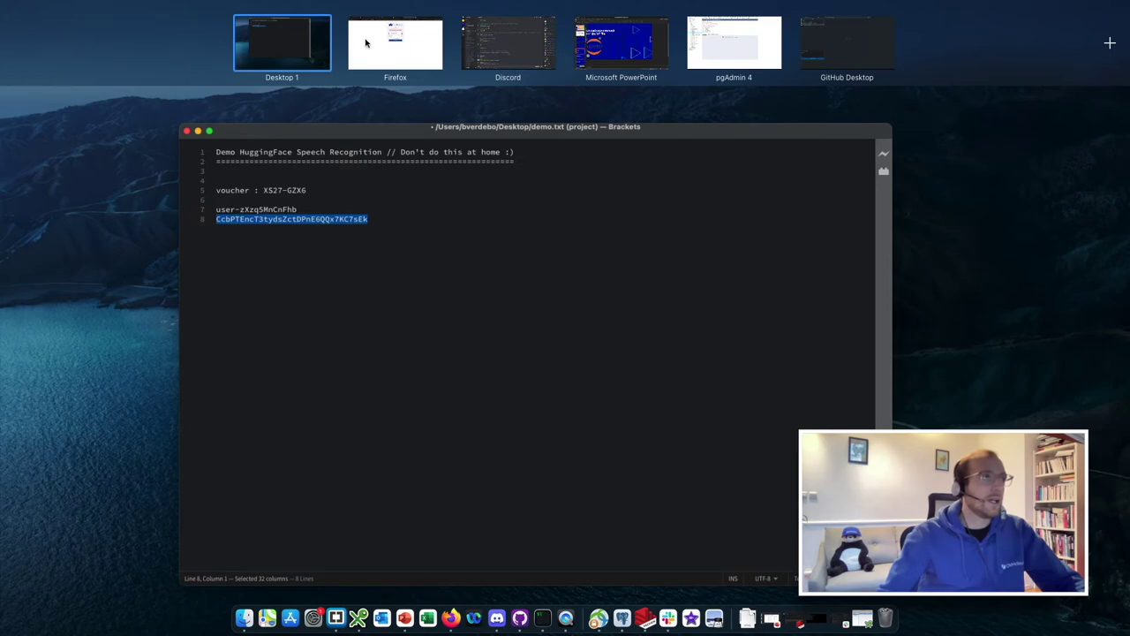
pyautogui.click(365, 43)
pyautogui.click(554, 237)
pyautogui.press('super+v')
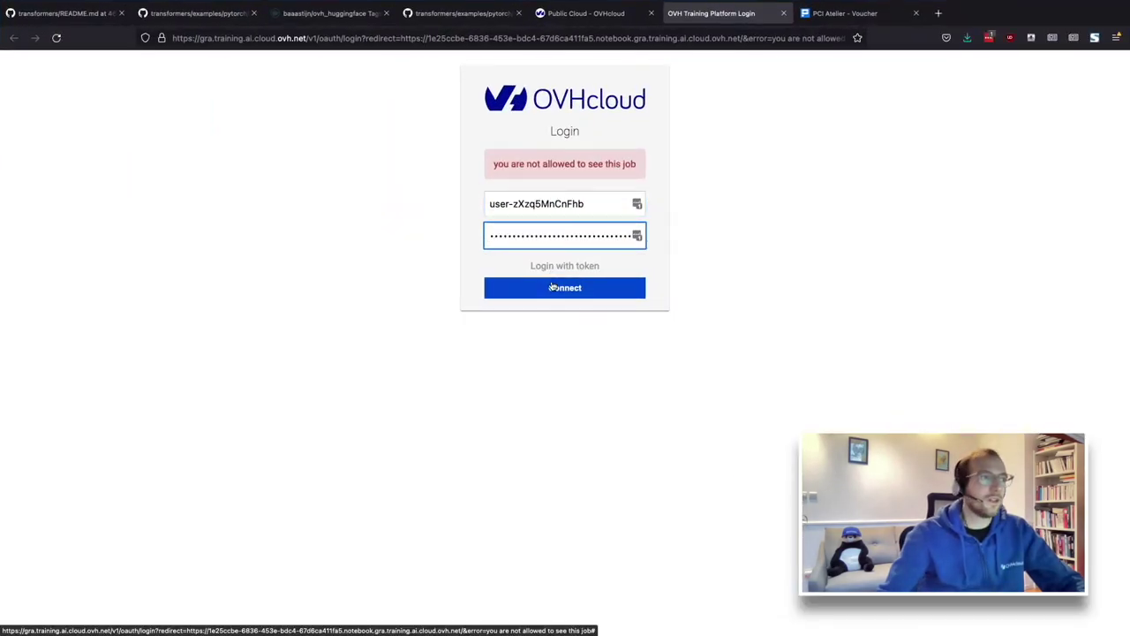
pyautogui.click(552, 291)
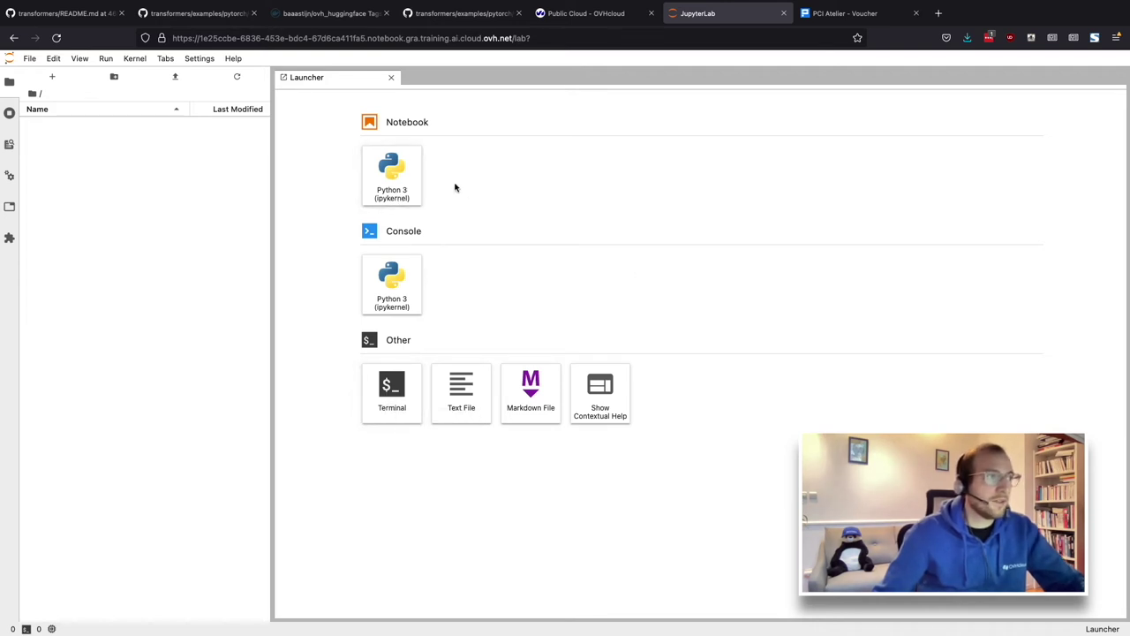
# - Open a JupyterLab terminal, run pip freeze to list packages, then return to the Public Cloud tab
pyautogui.click(380, 181)
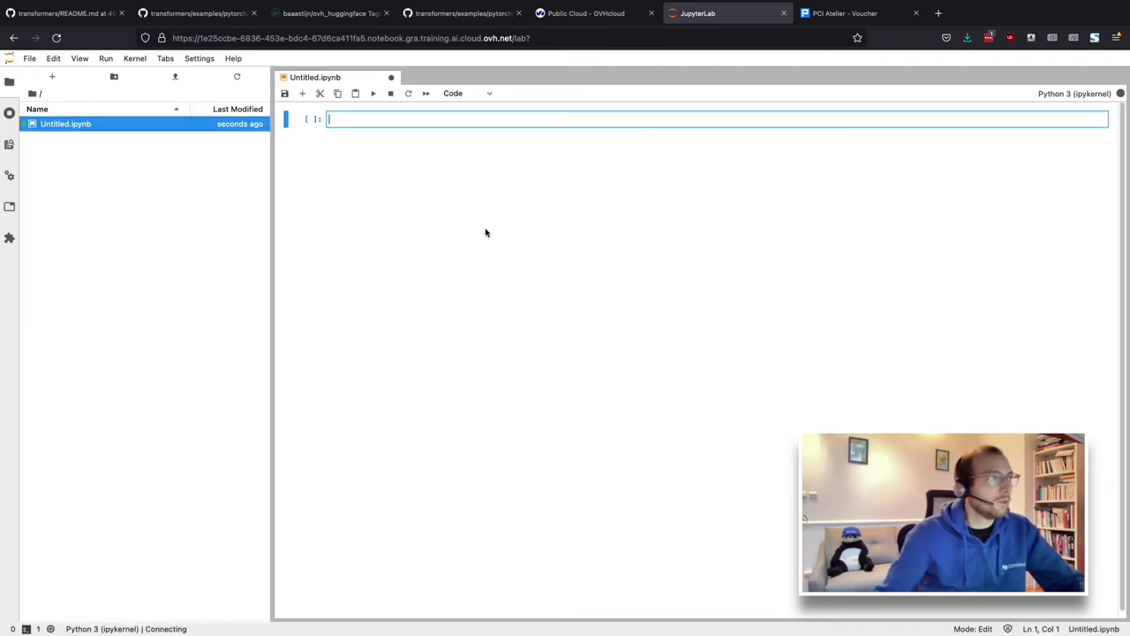
pyautogui.click(31, 60)
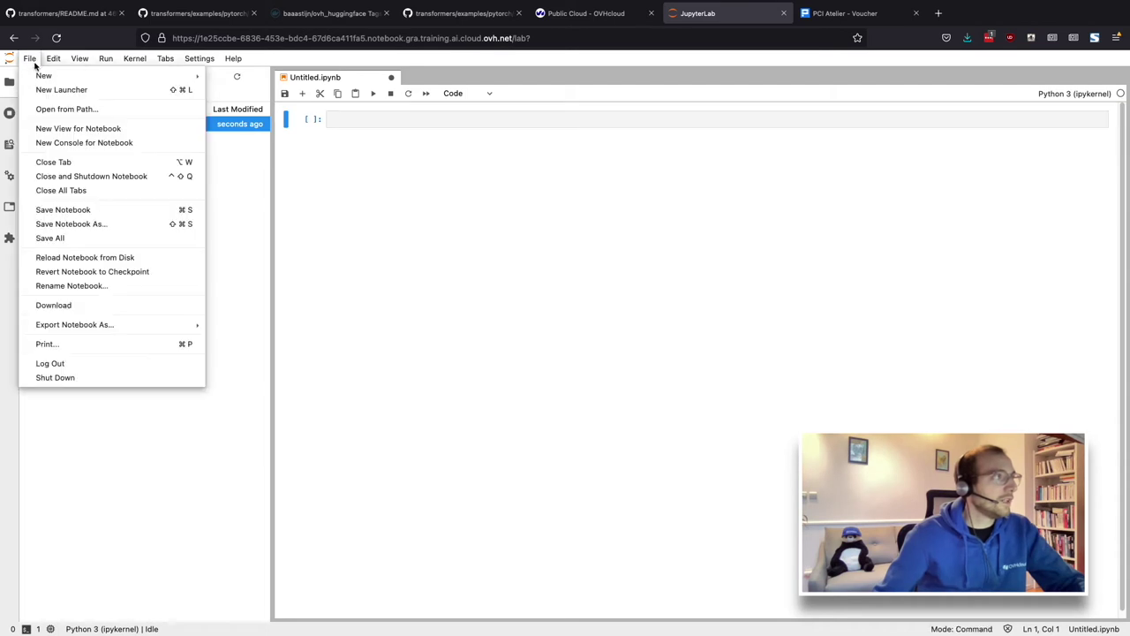
pyautogui.click(356, 191)
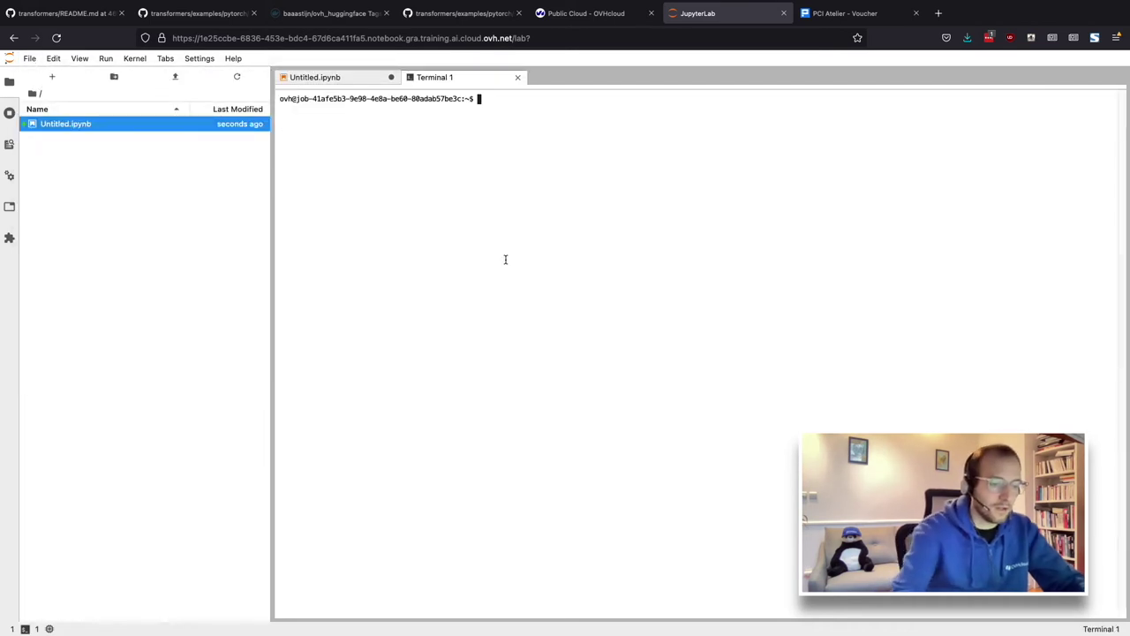
pyautogui.write('p f')
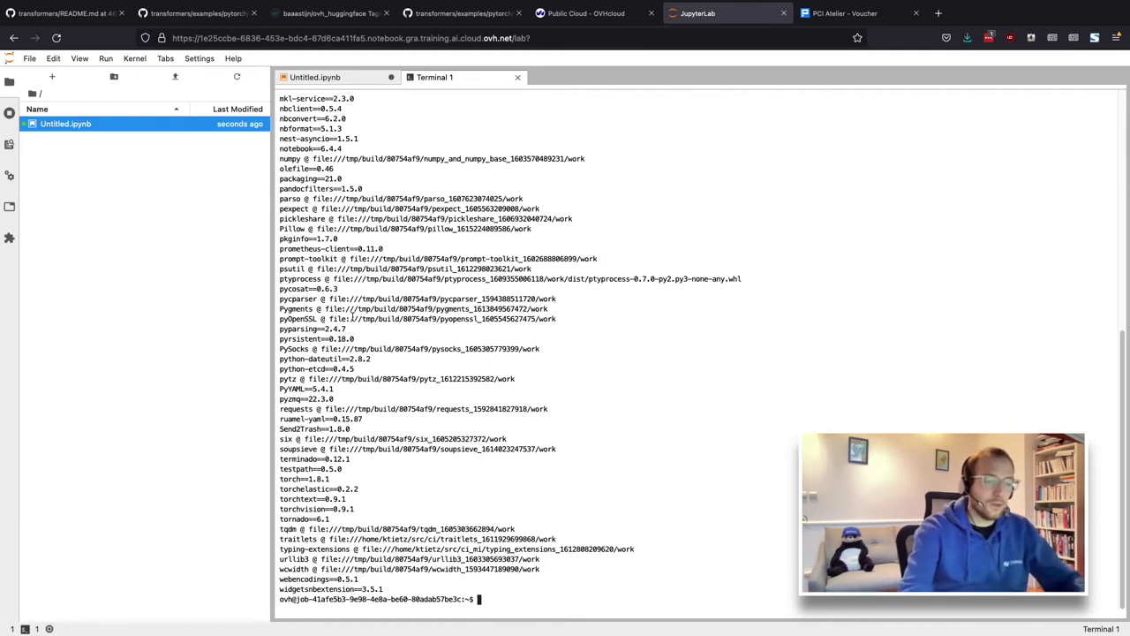
pyautogui.write('pip')
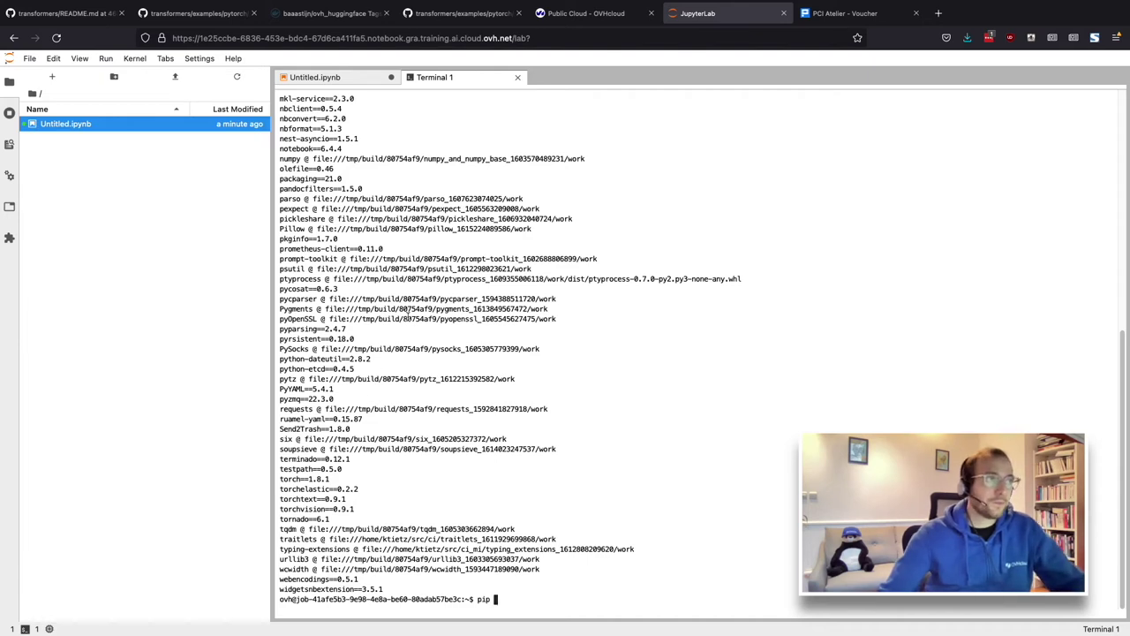
pyautogui.click(598, 16)
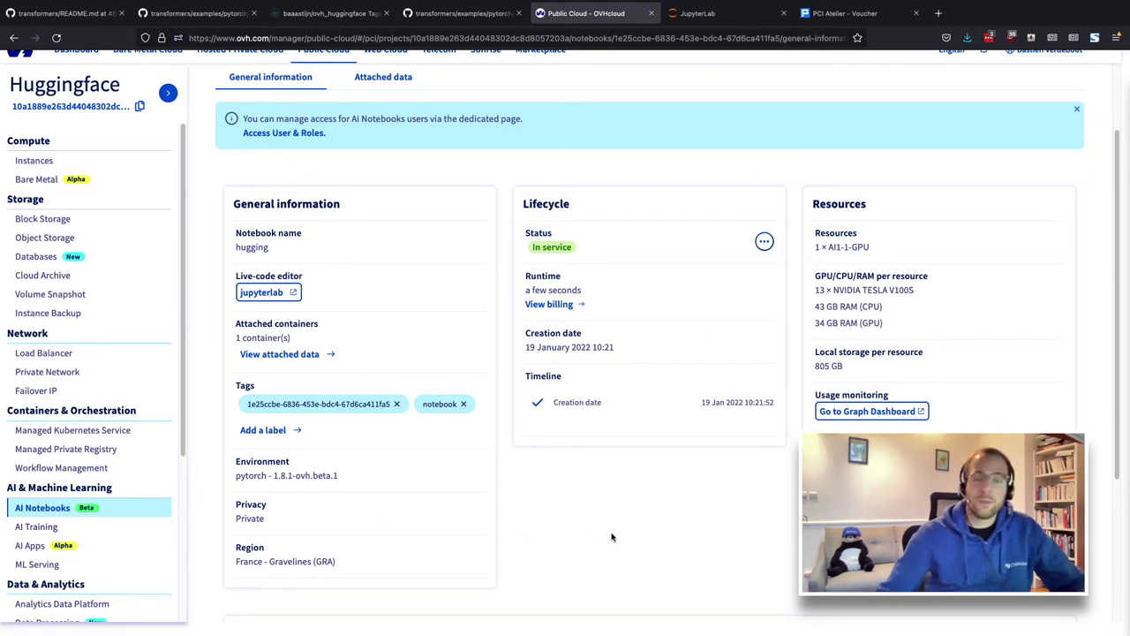
# - Stop the hugging notebook from its Lifecycle menu and go to the AI Training dashboard
pyautogui.click(765, 243)
pyautogui.click(711, 285)
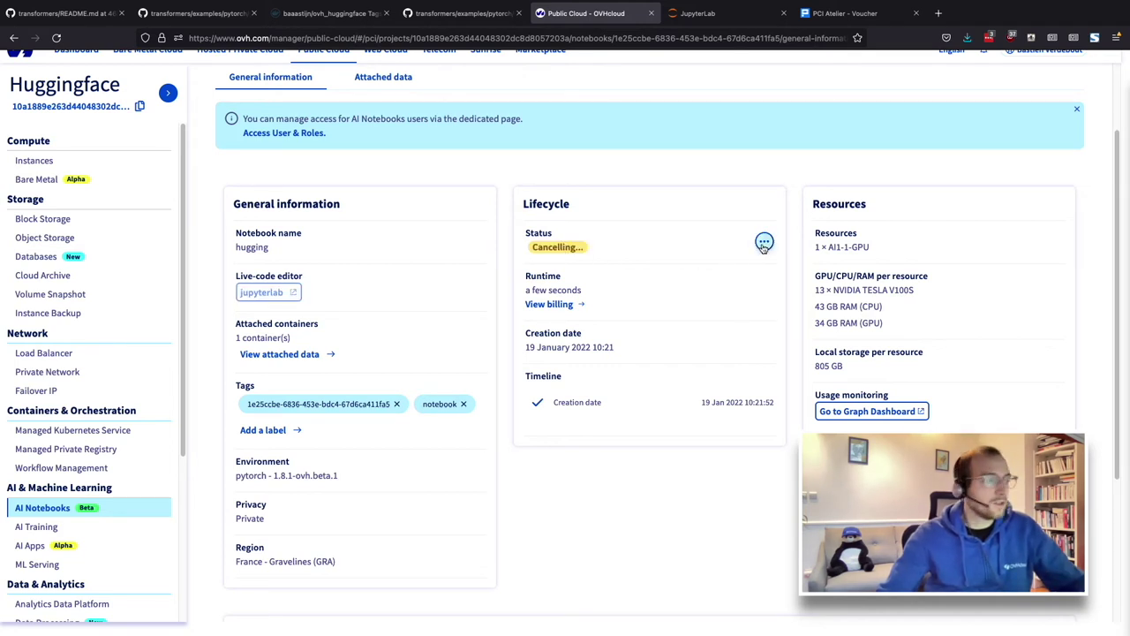
pyautogui.click(36, 527)
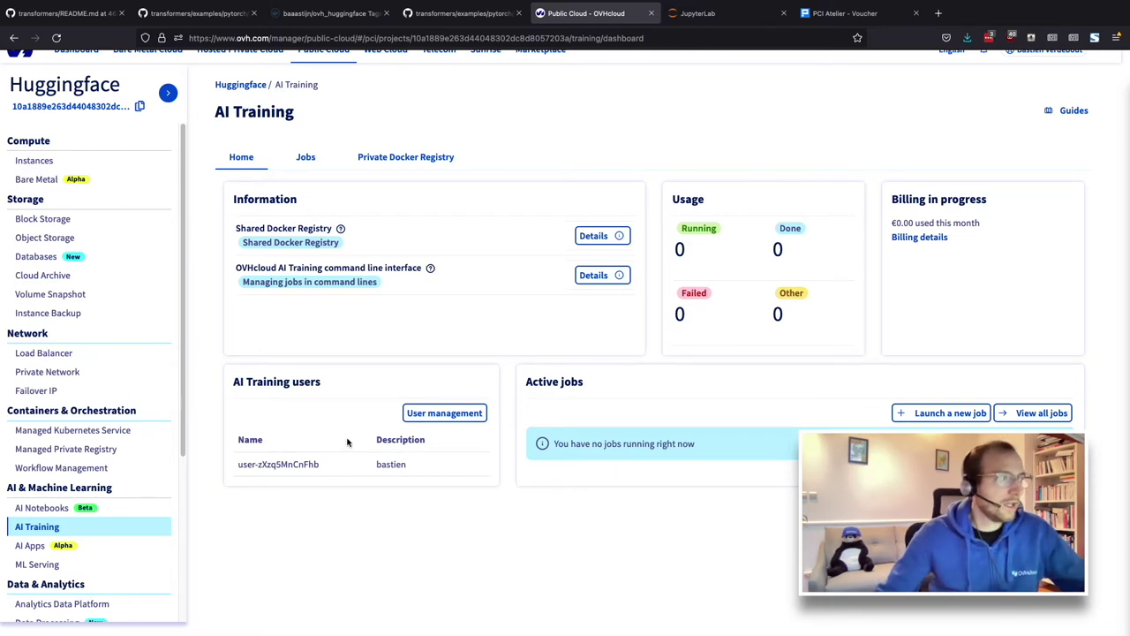
# - Start a new training job in the Gravelines (GRA) region
pyautogui.moveTo(245, 380); pyautogui.dragTo(300, 381)
pyautogui.moveTo(250, 467); pyautogui.dragTo(282, 468)
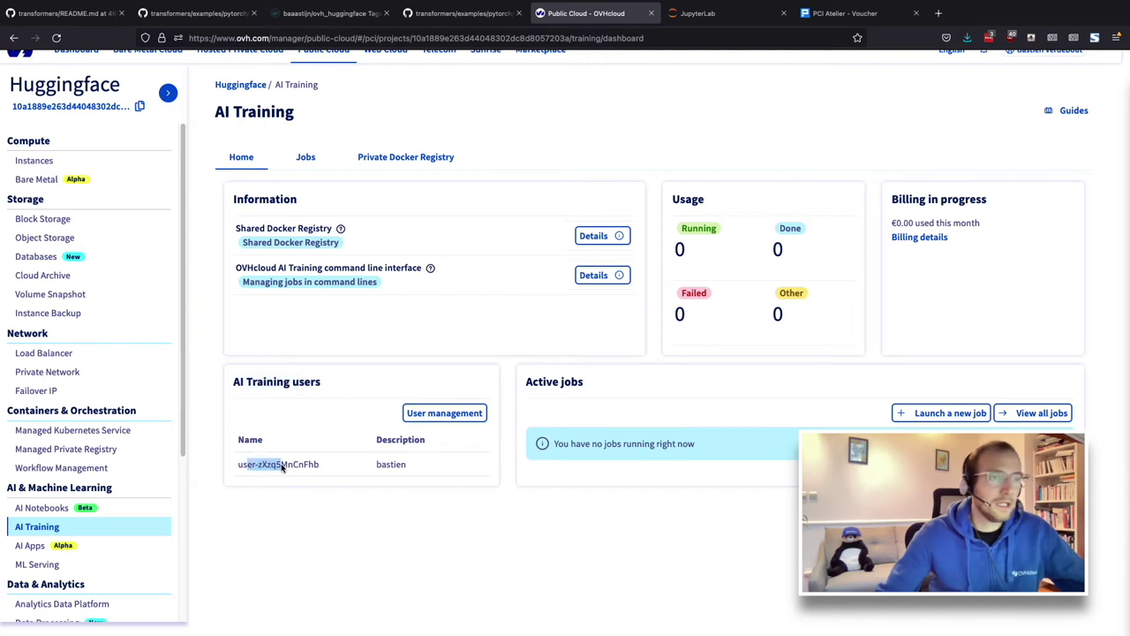
pyautogui.click(948, 417)
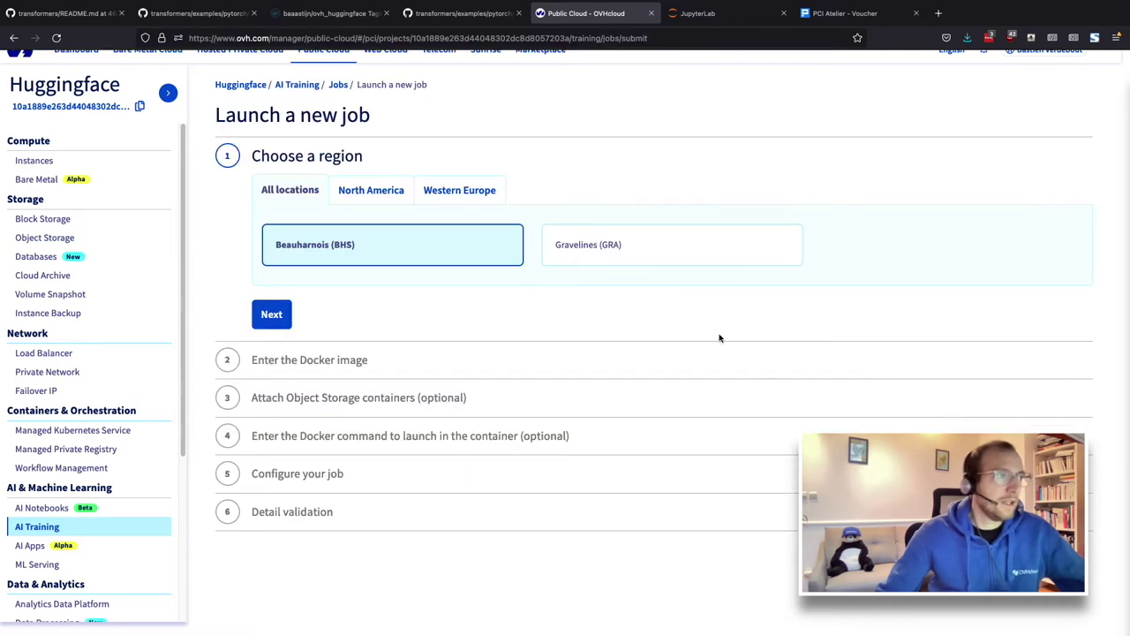
pyautogui.moveTo(568, 257); pyautogui.dragTo(569, 256)
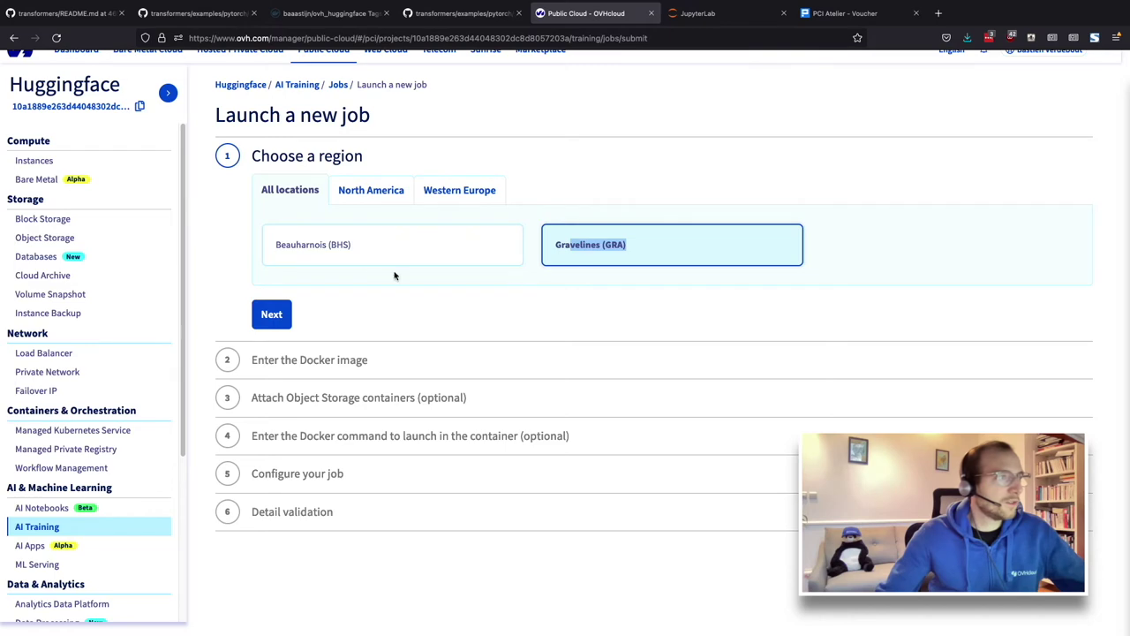
pyautogui.click(265, 317)
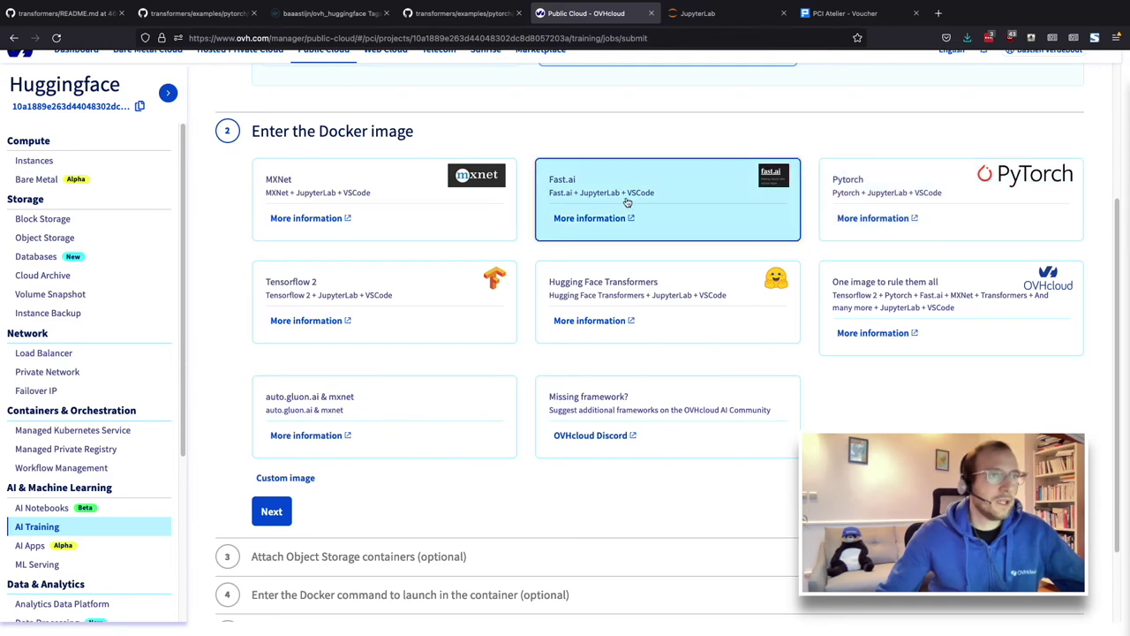
# - Choose a custom image and delete the default ovhcom/ai-training-pytorch:1.8.1 name
pyautogui.click(858, 186)
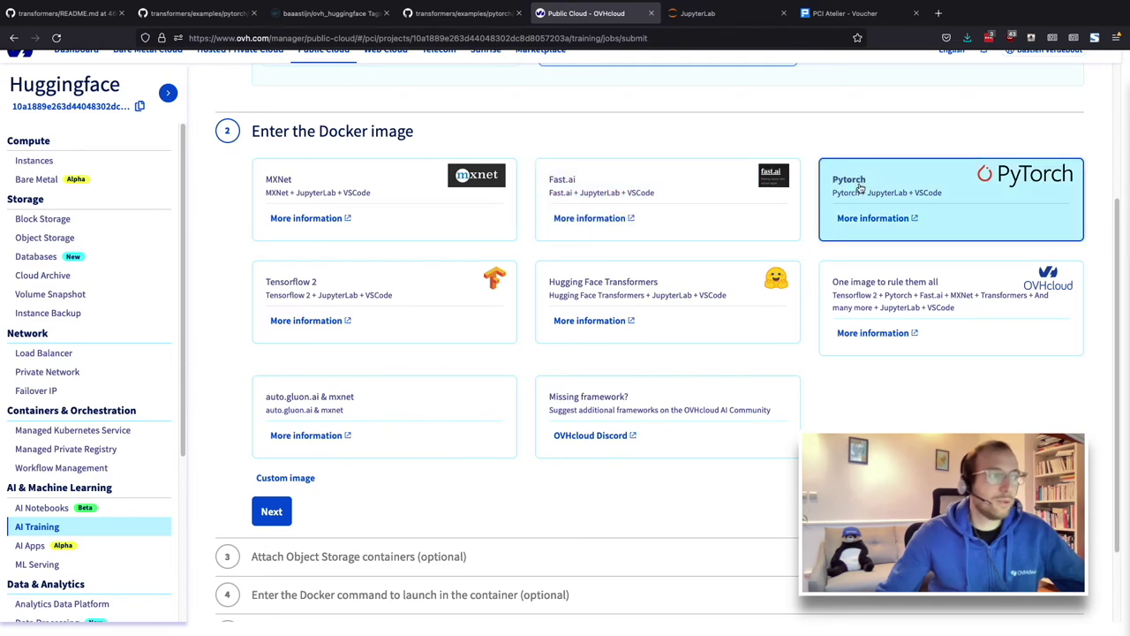
pyautogui.click(292, 478)
pyautogui.click(267, 520)
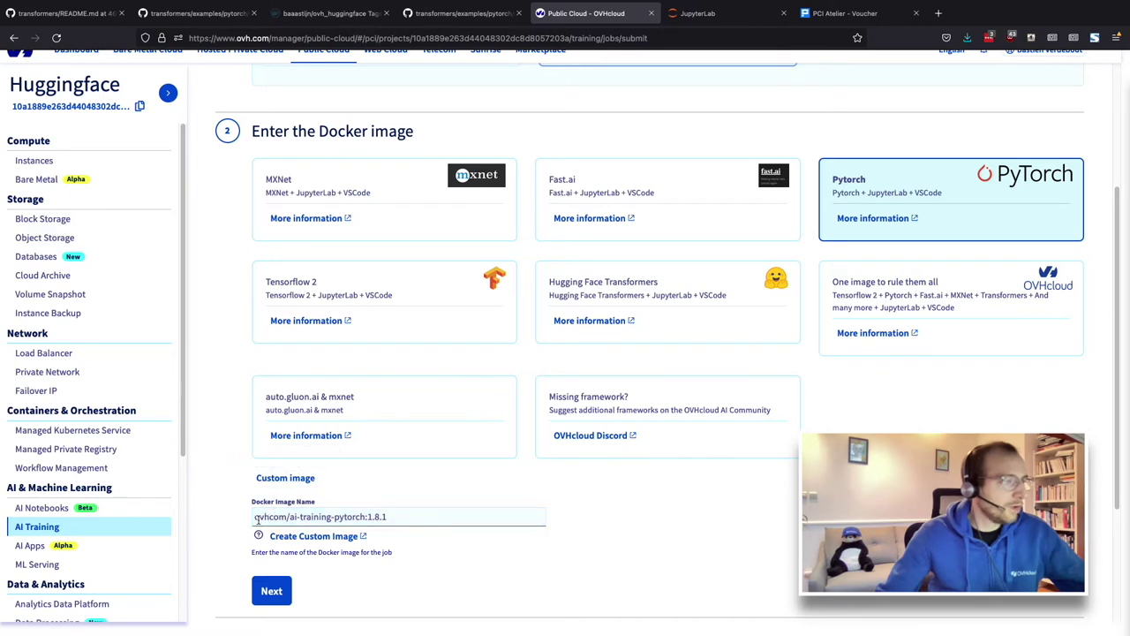
pyautogui.moveTo(255, 520); pyautogui.dragTo(305, 516)
pyautogui.click(314, 516)
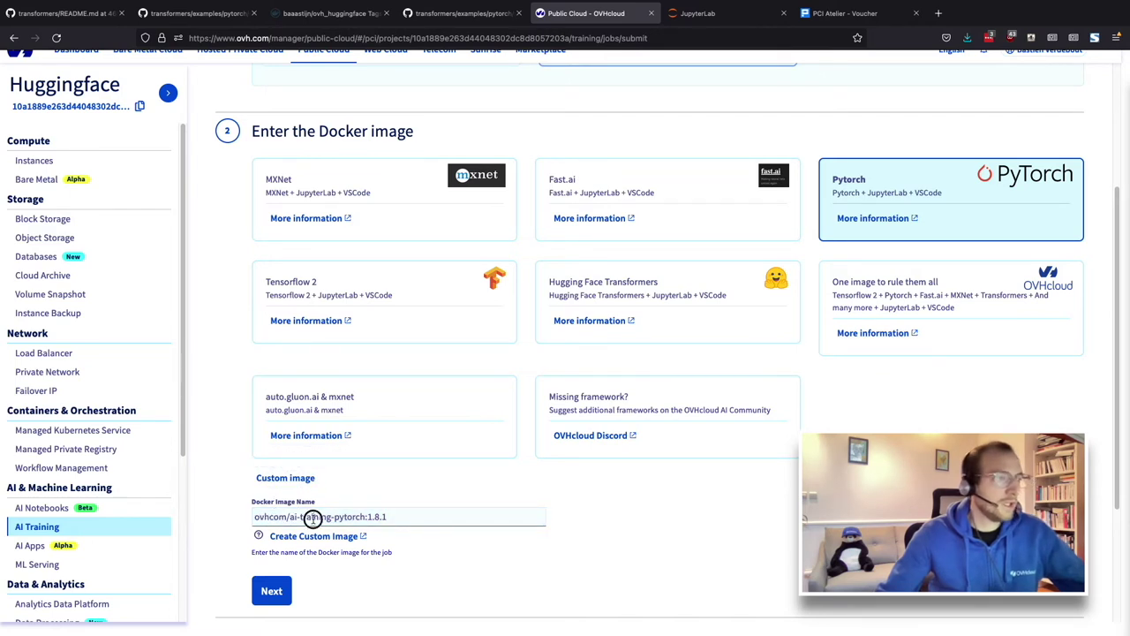
pyautogui.moveTo(425, 515); pyautogui.dragTo(238, 519)
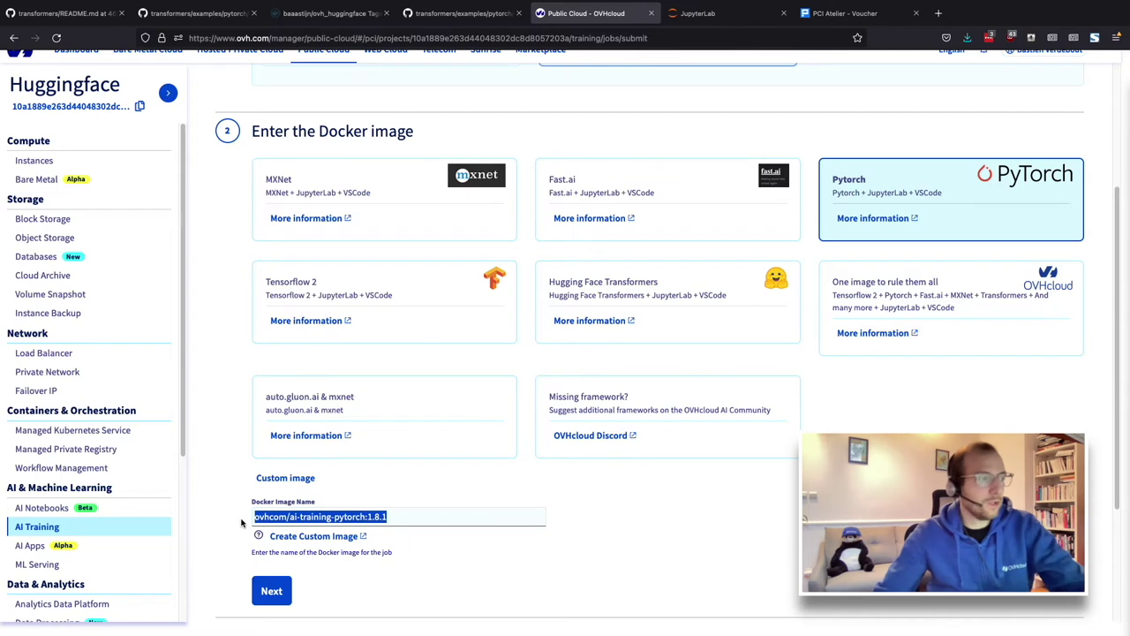
pyautogui.press('BackSpace')
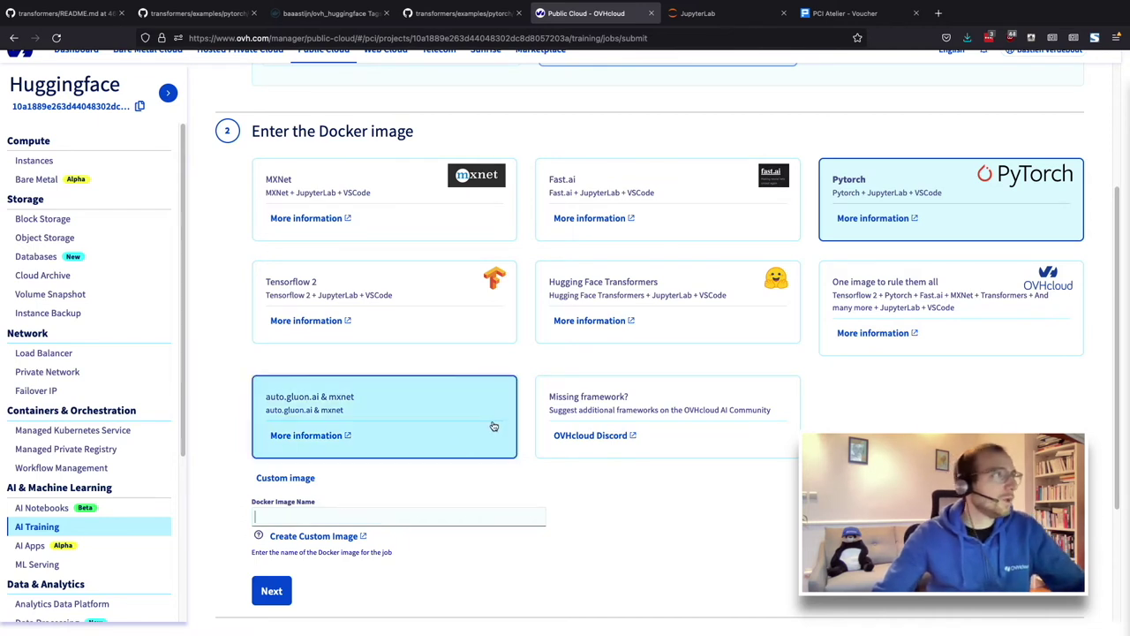
# - Copy the ovh_huggingface repository name from Docker Hub and return to the job form
pyautogui.click(342, 14)
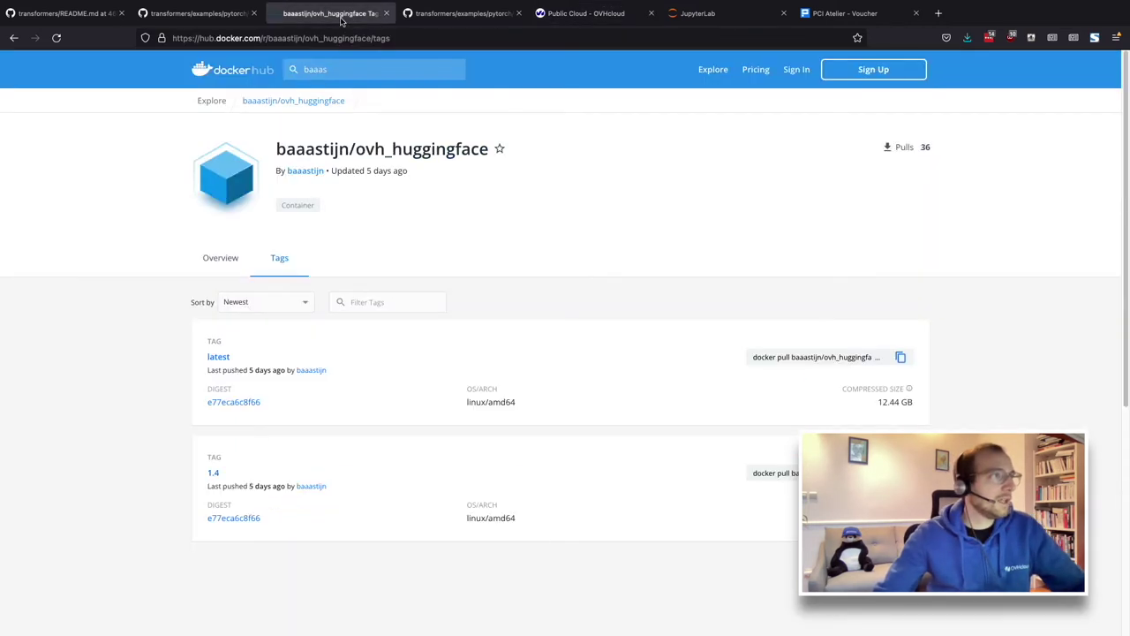
pyautogui.moveTo(276, 149); pyautogui.dragTo(489, 151)
pyautogui.hotkey('ctrl', 'c')
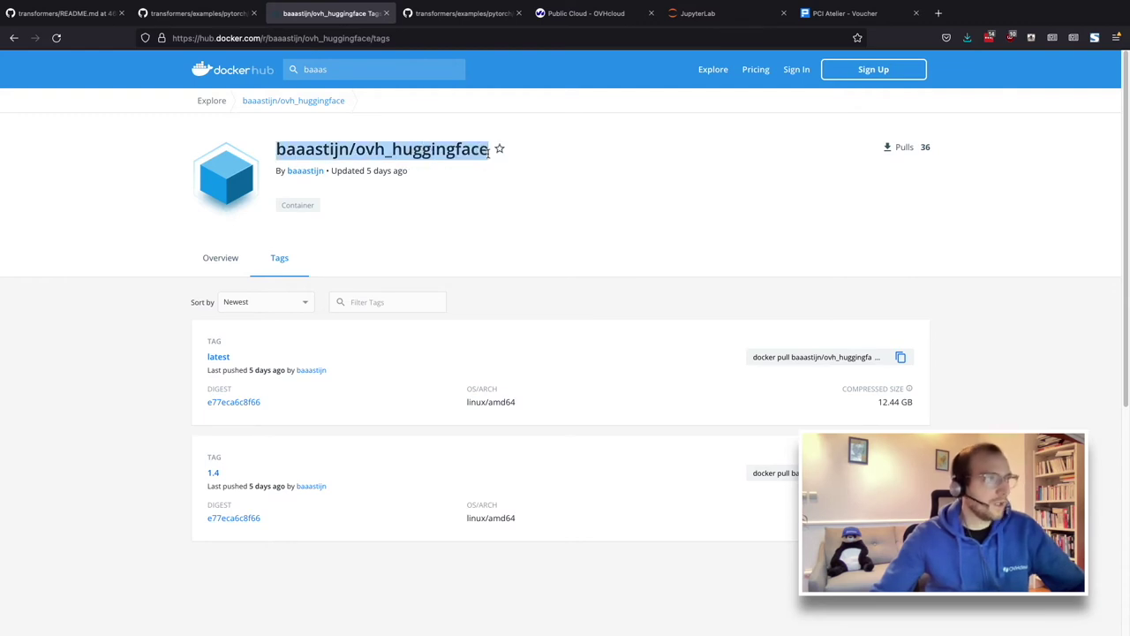
pyautogui.click(559, 197)
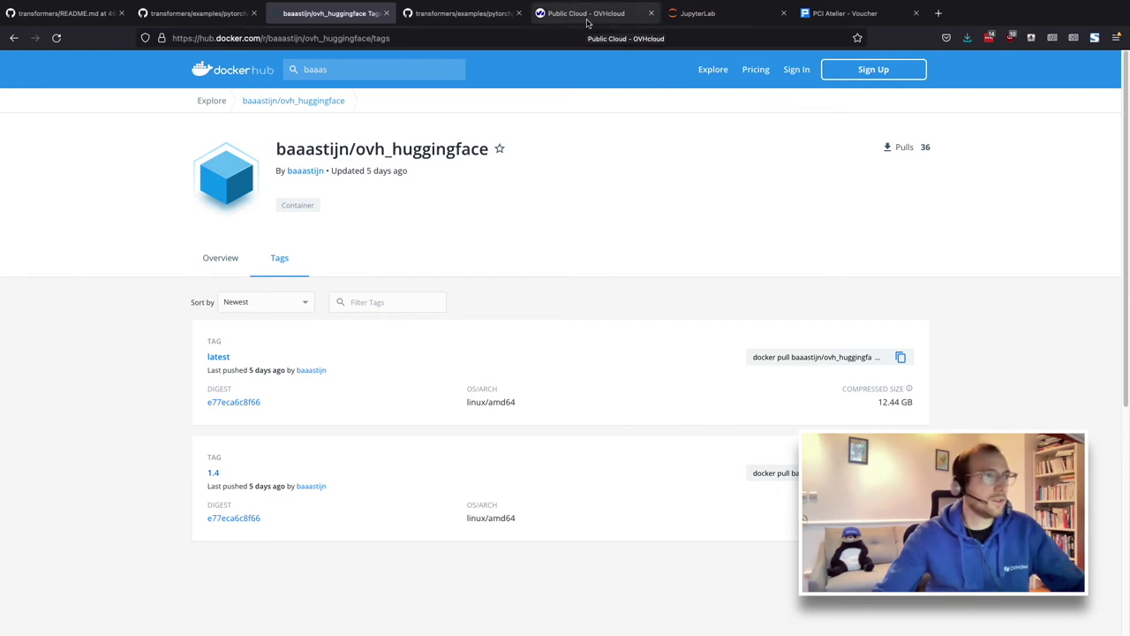
pyautogui.click(619, 15)
# - Set the Docker image to ovh_huggingface:latest
pyautogui.click(365, 513)
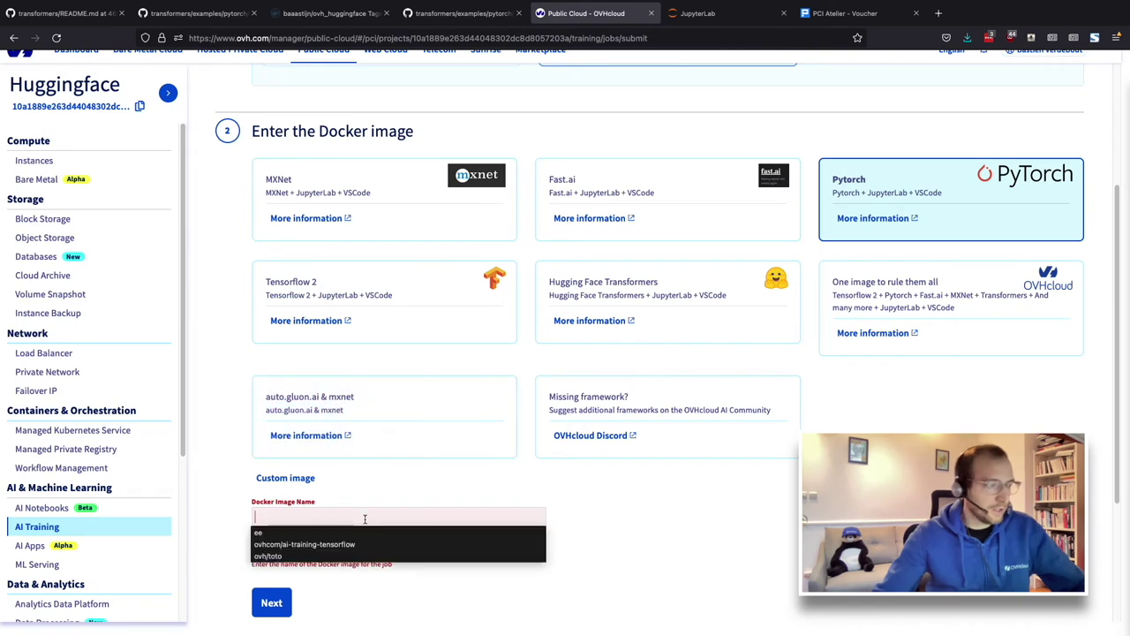
pyautogui.hotkey('ctrl', 'v')
pyautogui.write(':latest')
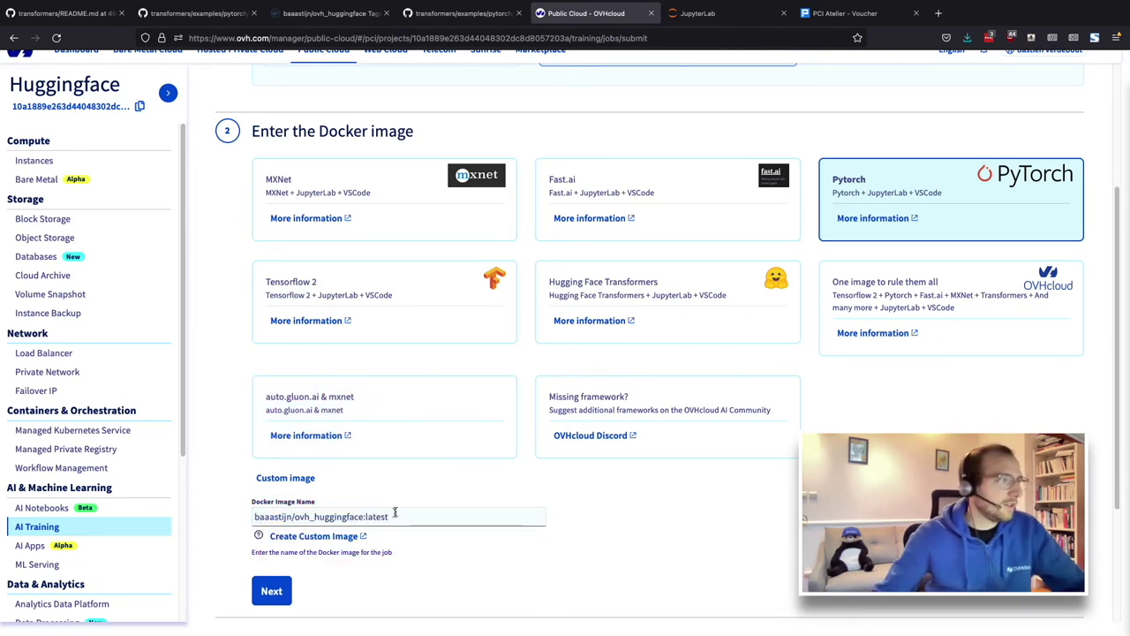
pyautogui.scroll(-3, 415, 503)
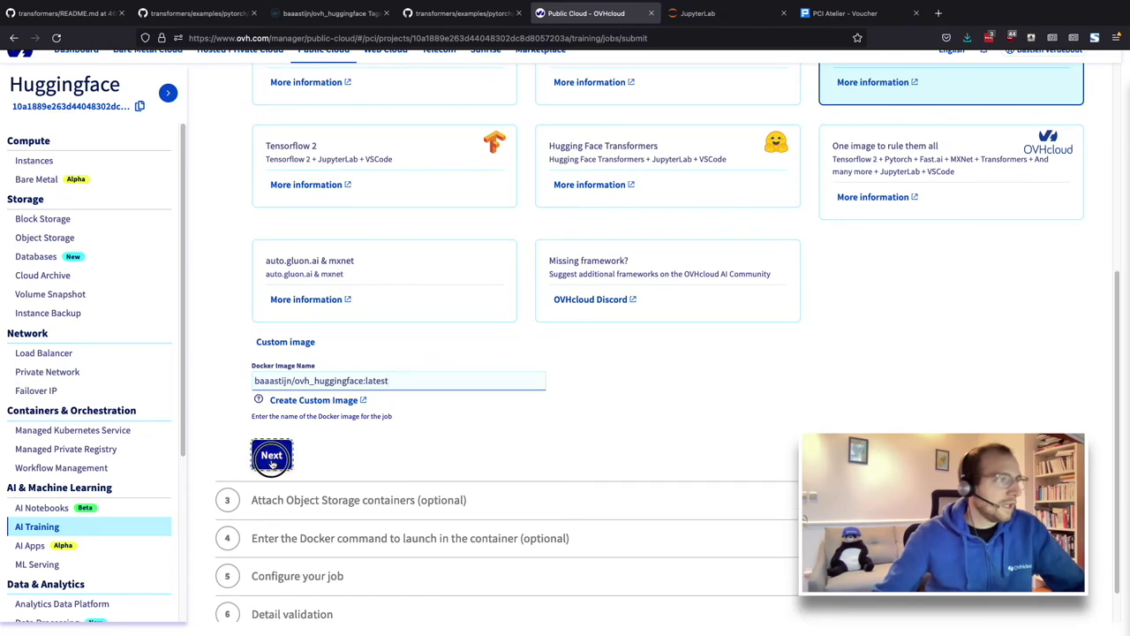
pyautogui.click(273, 457)
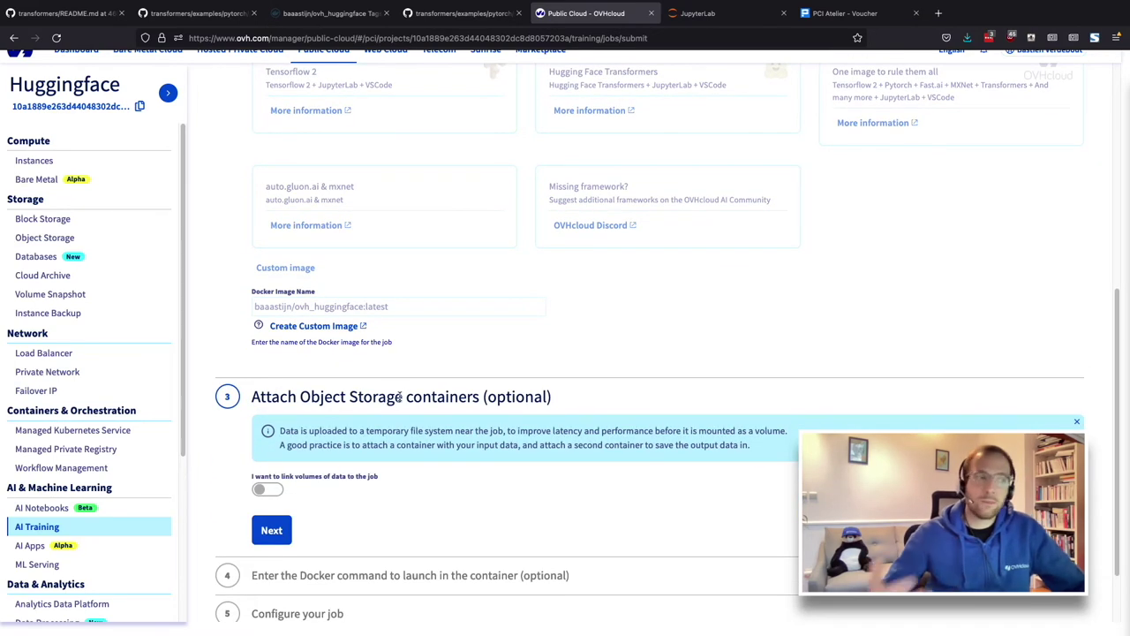
# - Skip the object storage and command steps to reach job configuration
pyautogui.scroll(-2, 345, 433)
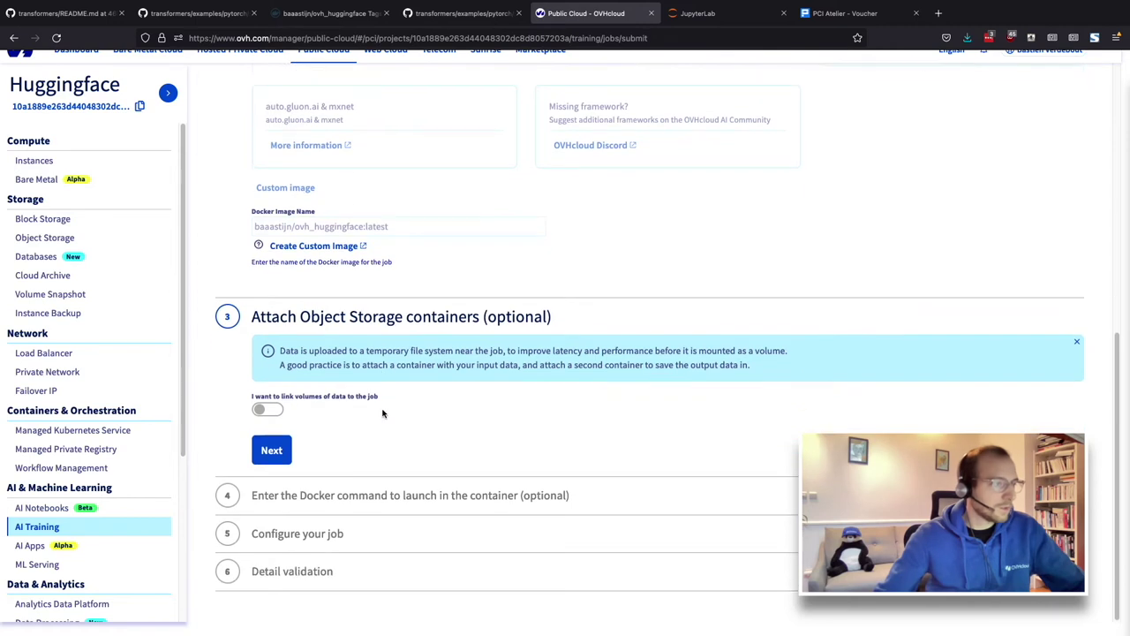
pyautogui.click(281, 454)
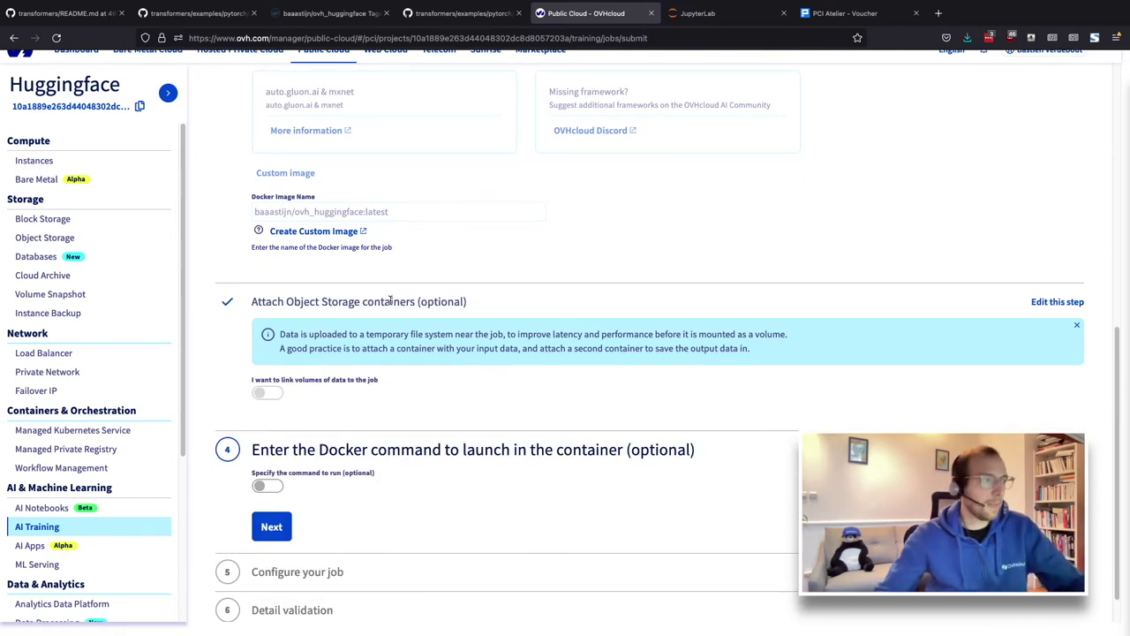
pyautogui.scroll(-1, 386, 302)
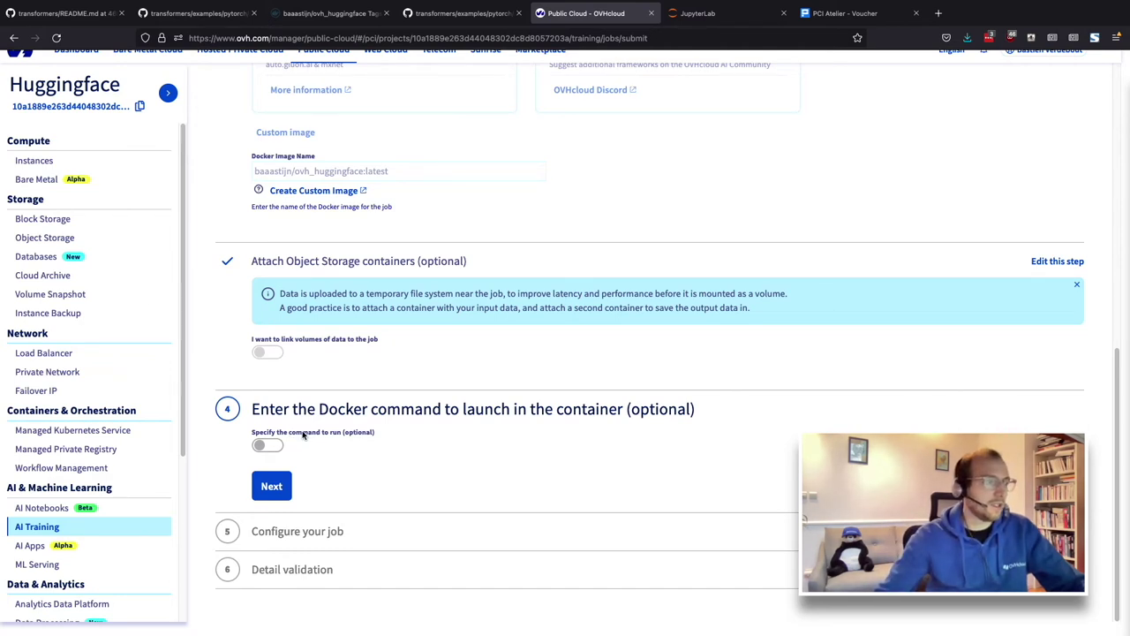
pyautogui.click(281, 485)
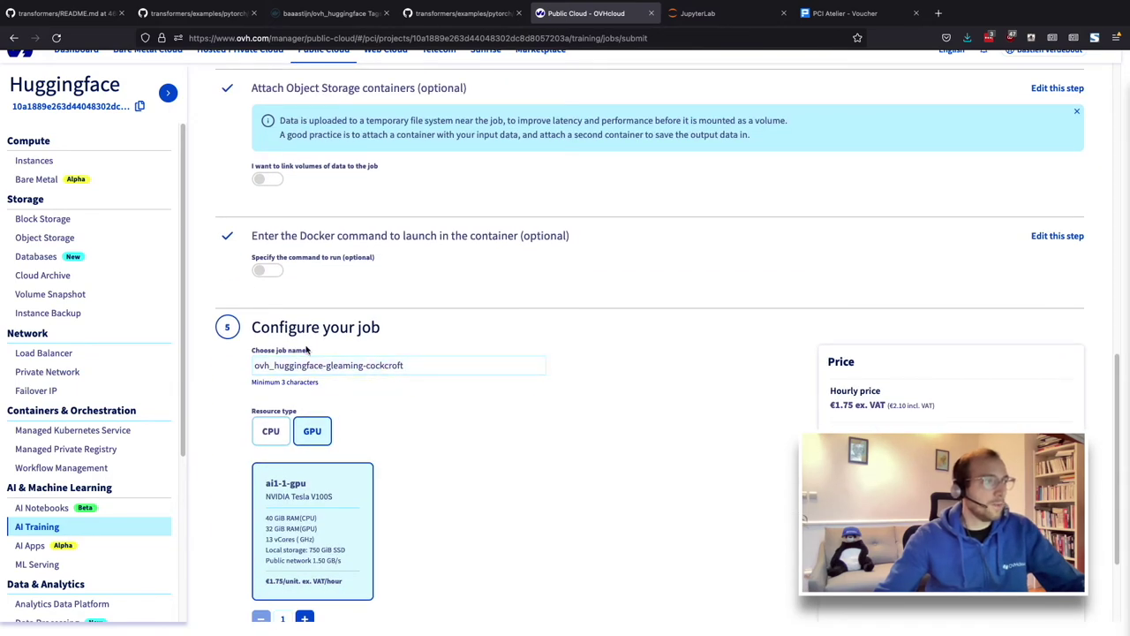
# - Keep one ai1-1-gpu, review the equivalent ovhai command, and create the training job
pyautogui.scroll(-1, 267, 430)
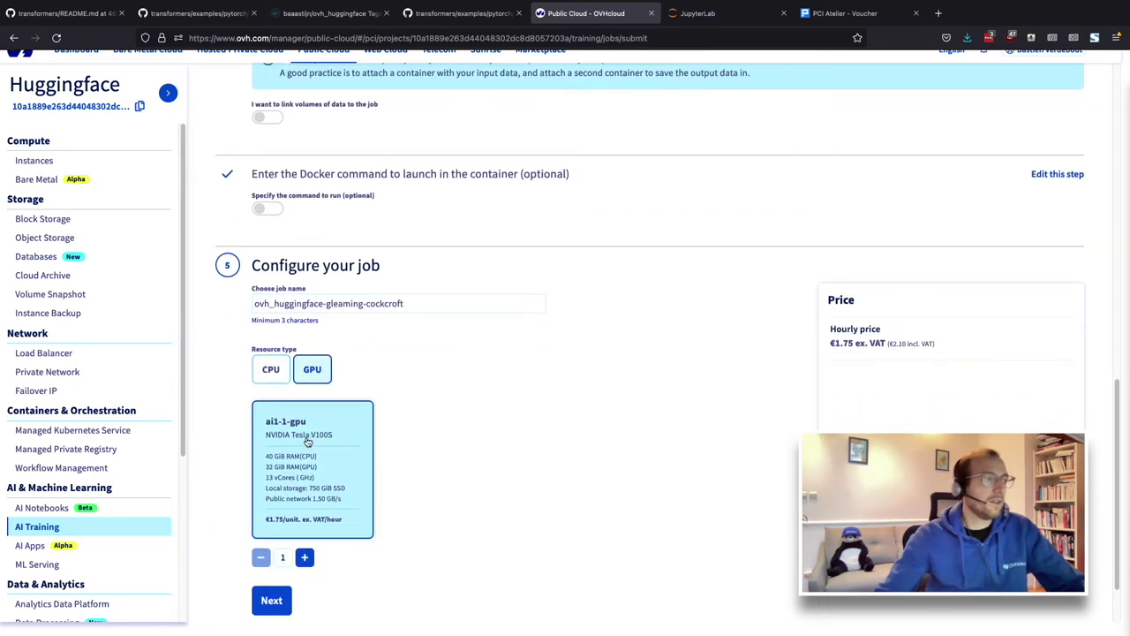
pyautogui.scroll(-2, 269, 430)
pyautogui.click(271, 524)
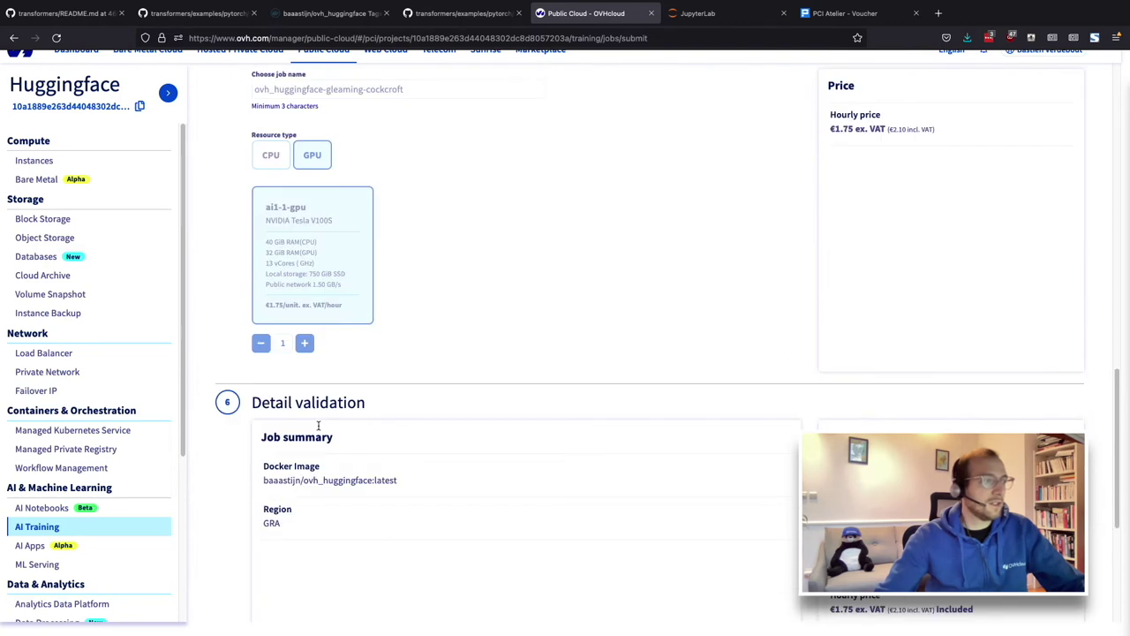
pyautogui.moveTo(273, 428); pyautogui.dragTo(495, 480)
pyautogui.click(493, 481)
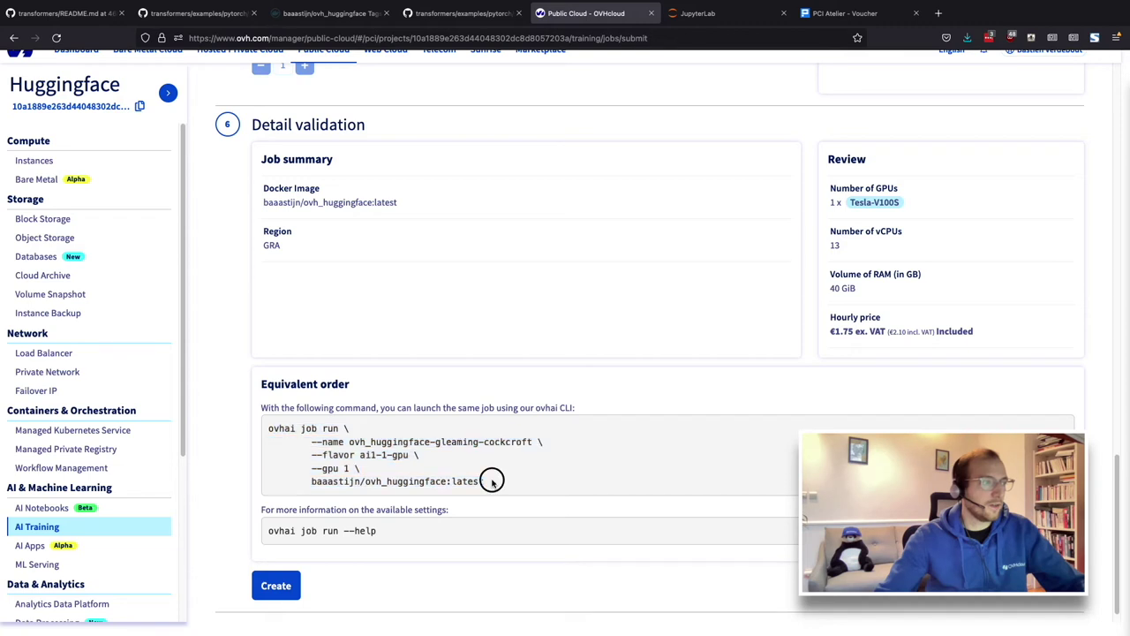
pyautogui.doubleClick(308, 429)
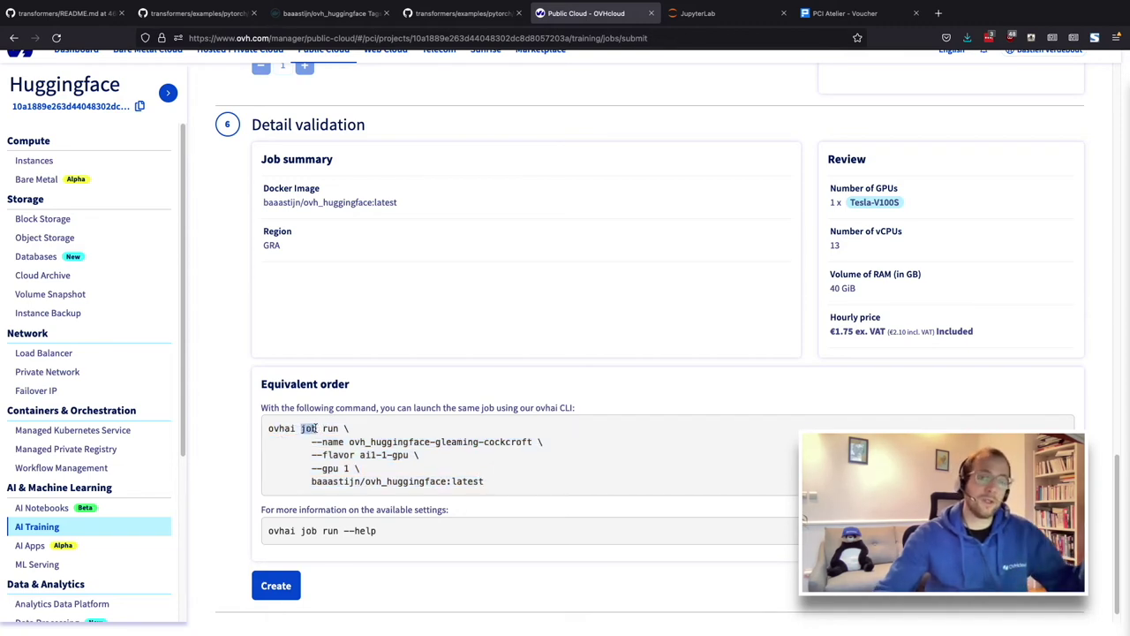
pyautogui.click(316, 430)
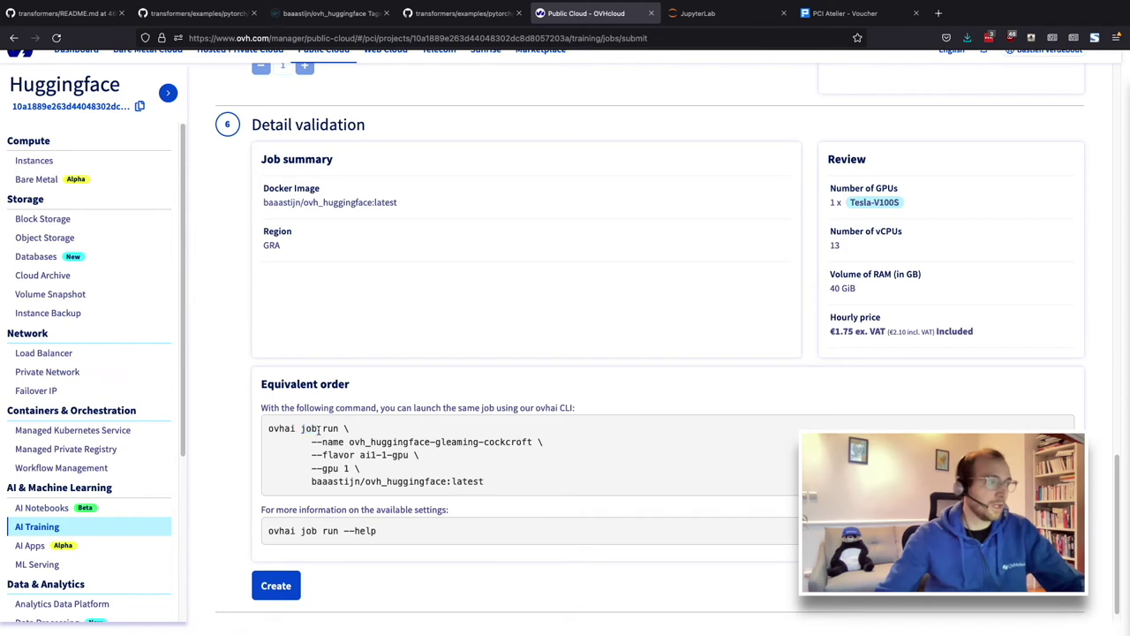
pyautogui.click(268, 590)
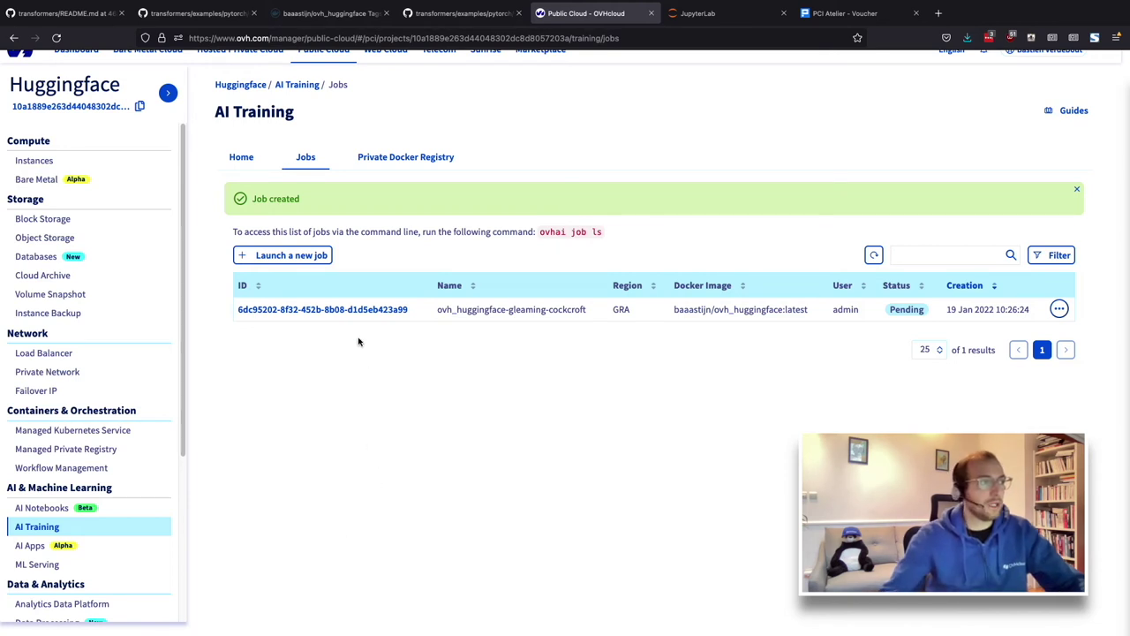
# - Open the new pending training job's details page (one Tesla-V100S, 13 CPUs, 40 GiB RAM)
pyautogui.click(353, 311)
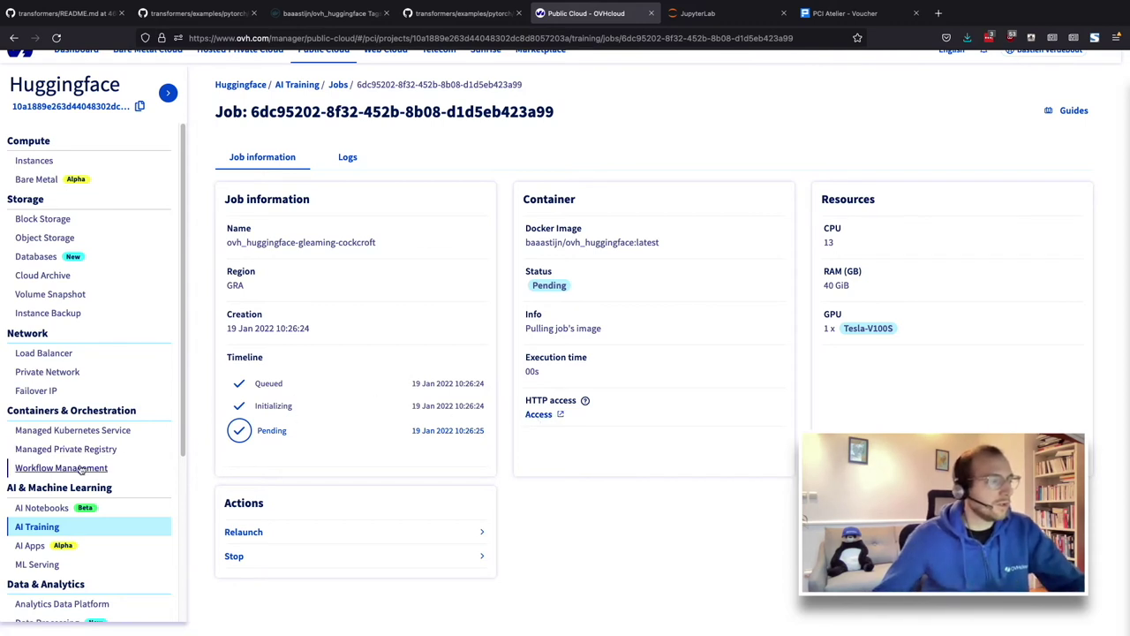
pyautogui.scroll(-5, 90, 532)
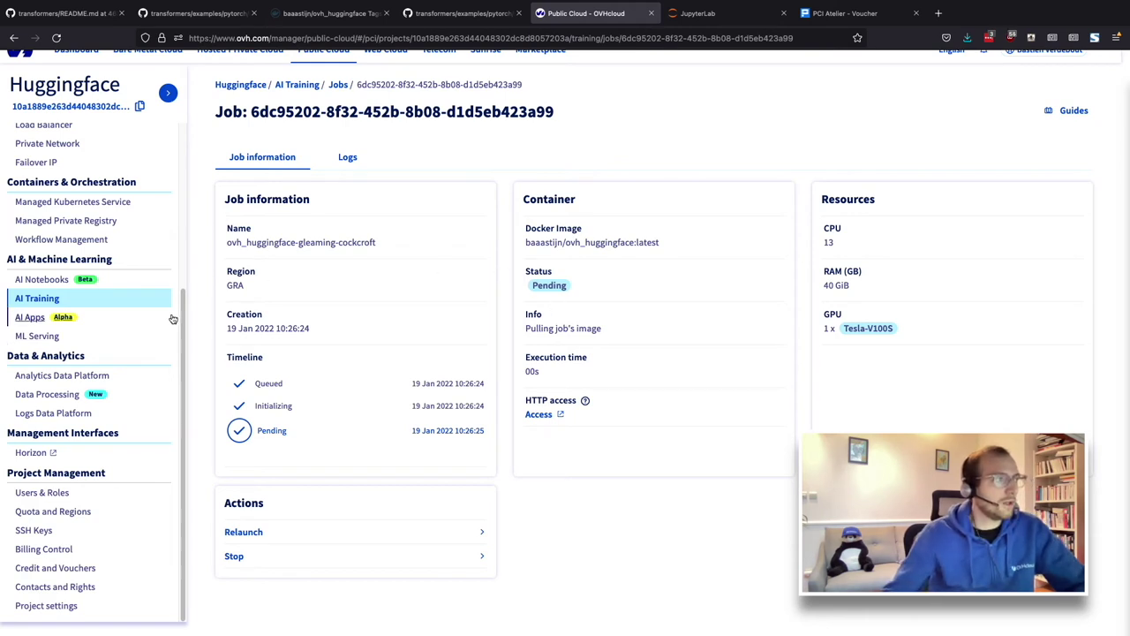
pyautogui.moveTo(183, 323); pyautogui.dragTo(189, 226)
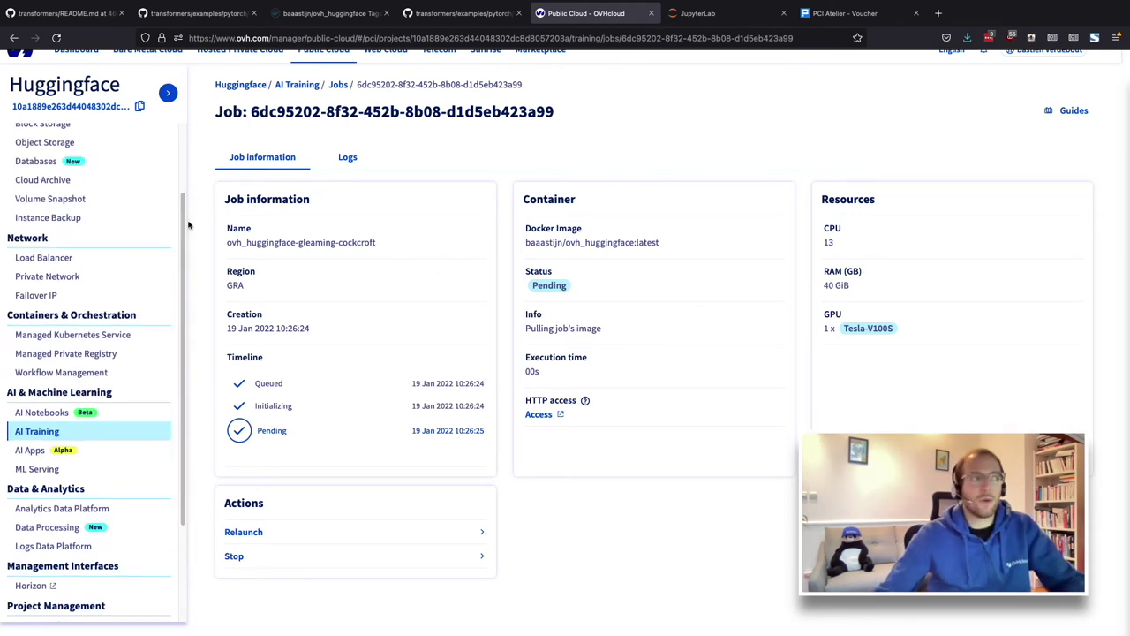
pyautogui.scroll(2, 158, 258)
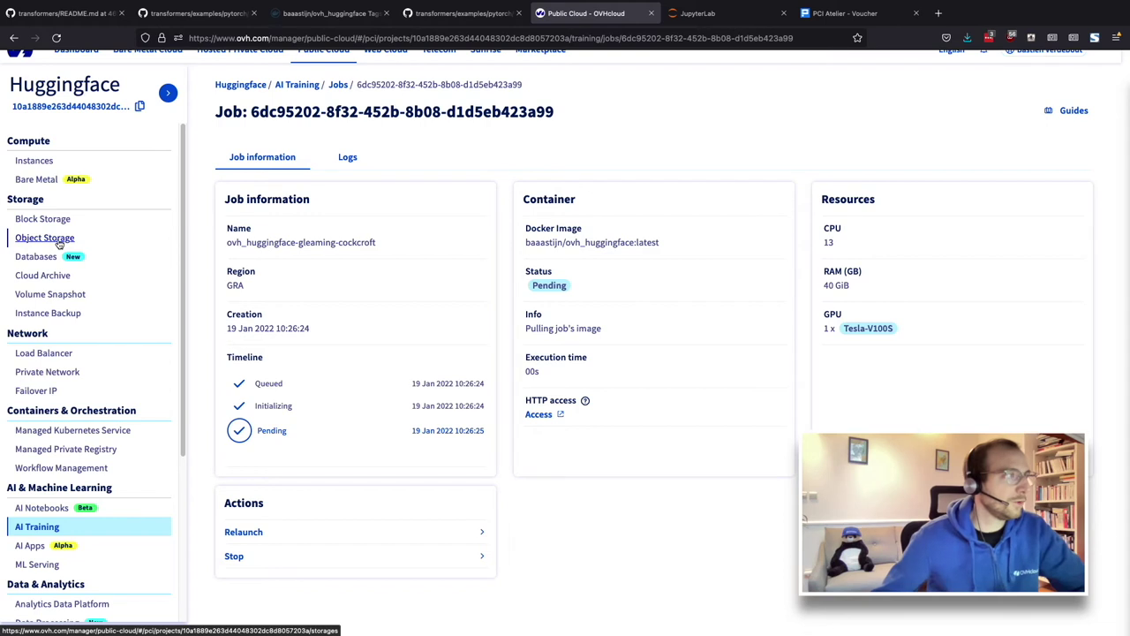
# - Create a private Standard (Swift) object container named 'datasets' in the Gravelines region
pyautogui.click(59, 243)
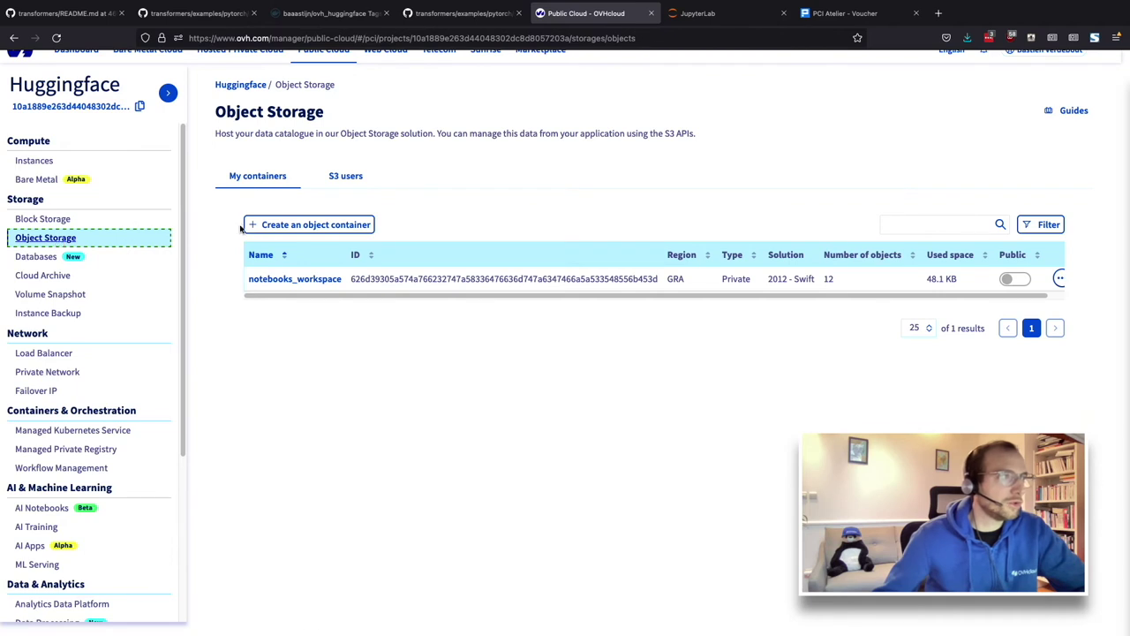
pyautogui.click(272, 226)
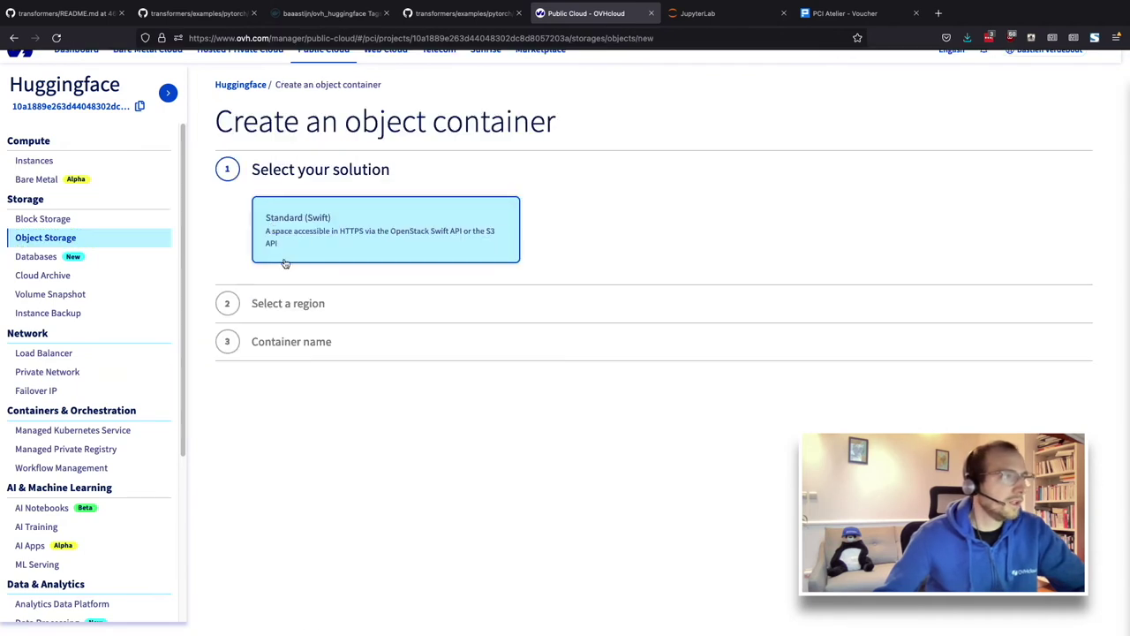
pyautogui.click(279, 290)
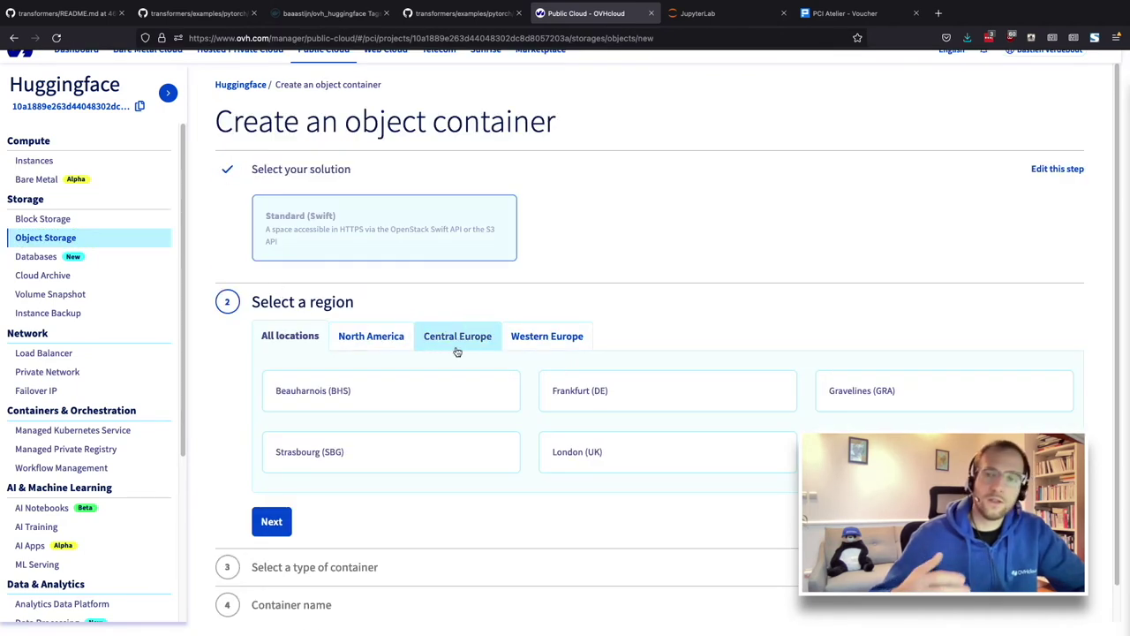
pyautogui.scroll(-1, 456, 350)
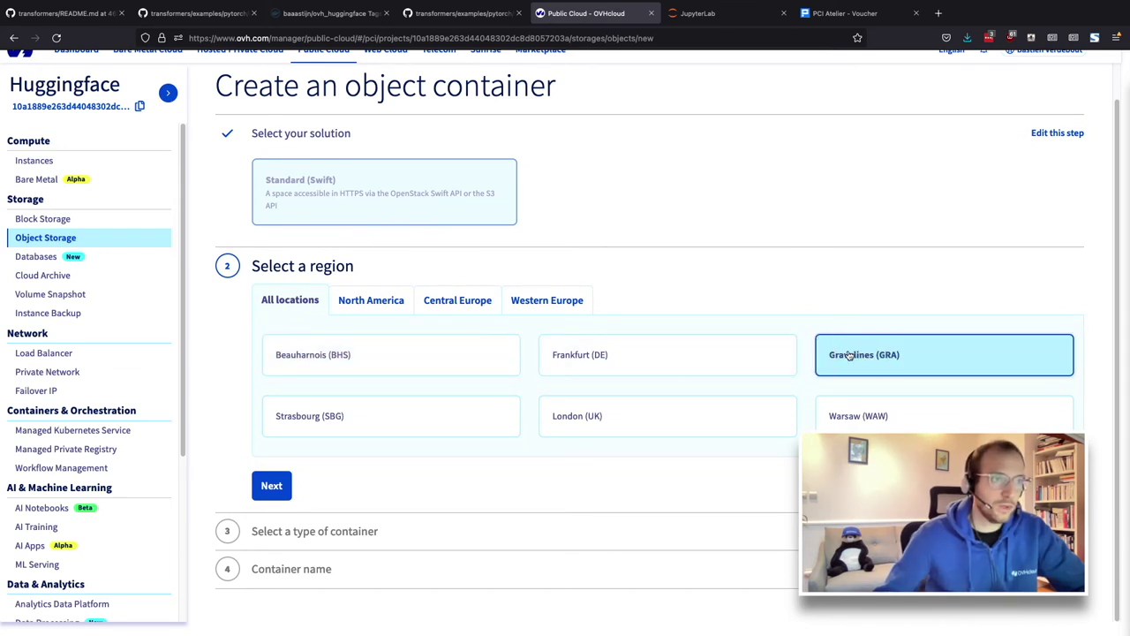
pyautogui.click(275, 485)
pyautogui.click(596, 468)
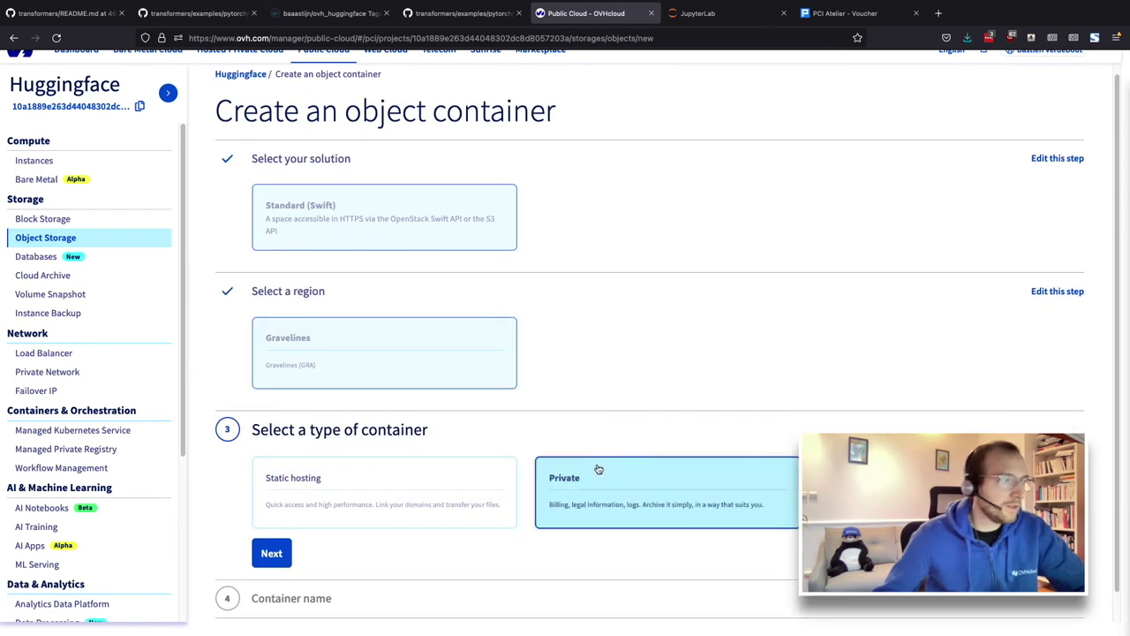
pyautogui.click(272, 524)
pyautogui.click(335, 488)
pyautogui.write('da')
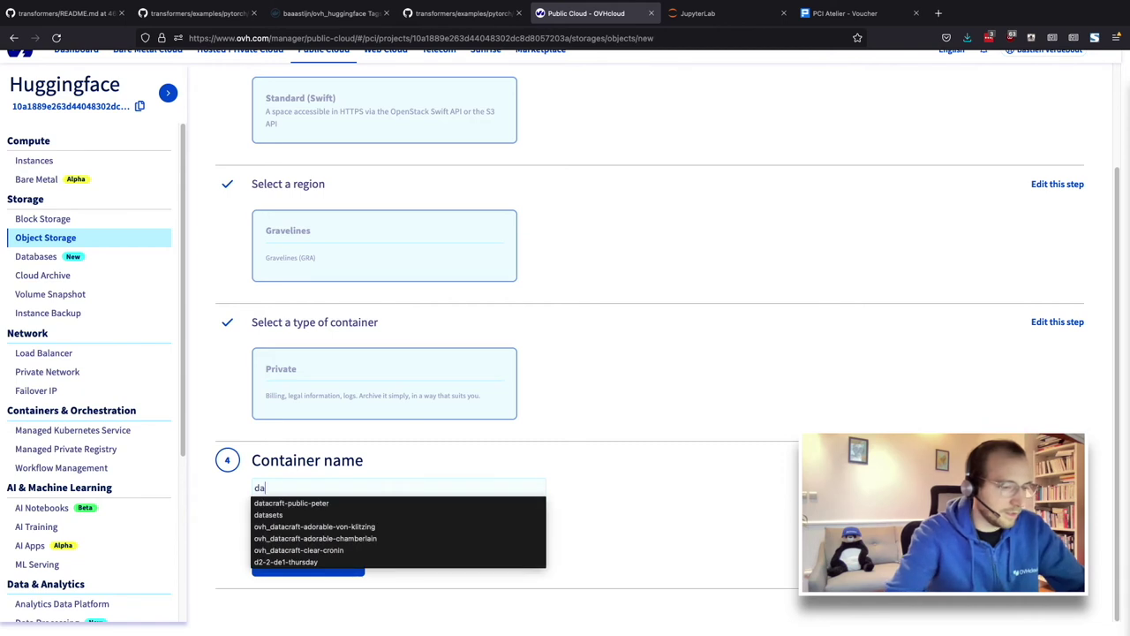
pyautogui.write('tasets')
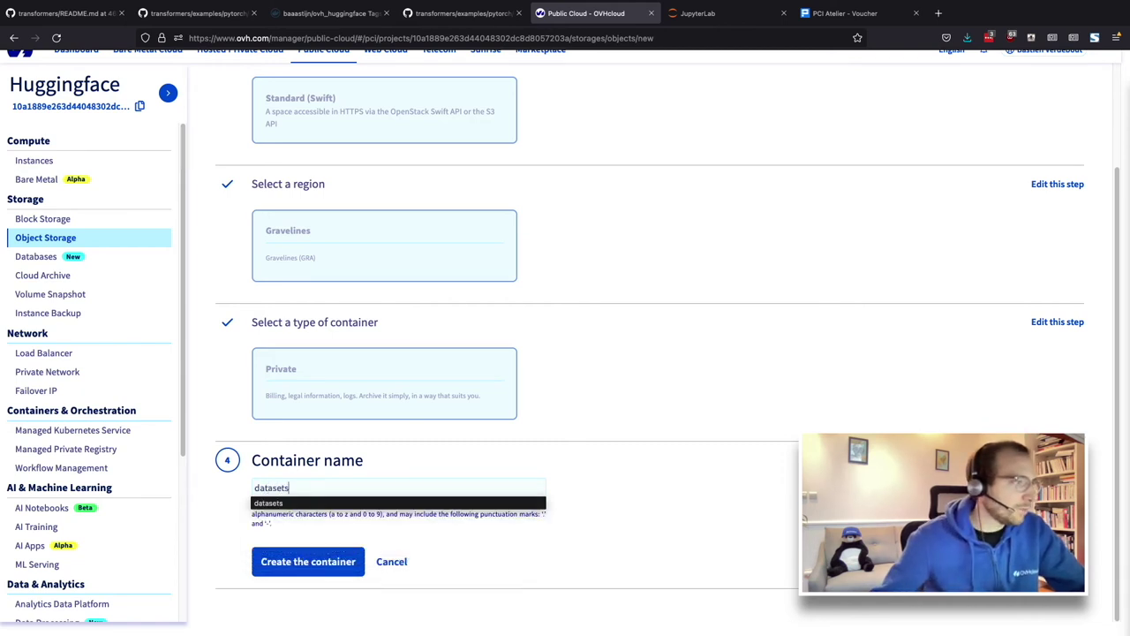
pyautogui.click(312, 560)
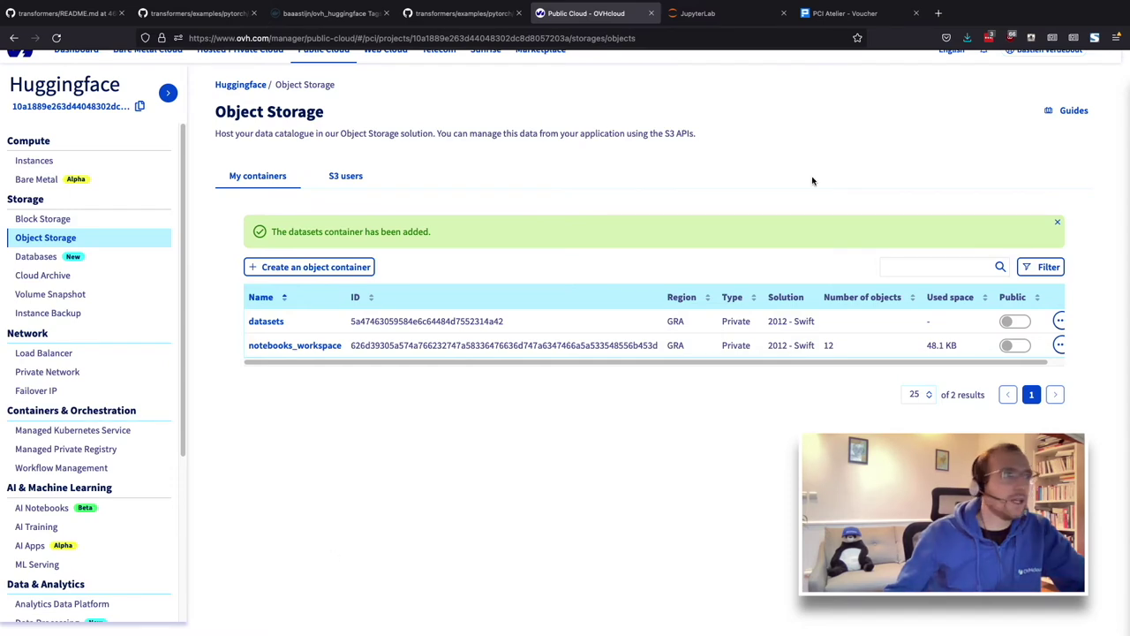
# - Switch to the presentation and show the OVHcloud AI Tools slide full screen
pyautogui.hotkey('ctrl', 'Up')
pyautogui.click(641, 51)
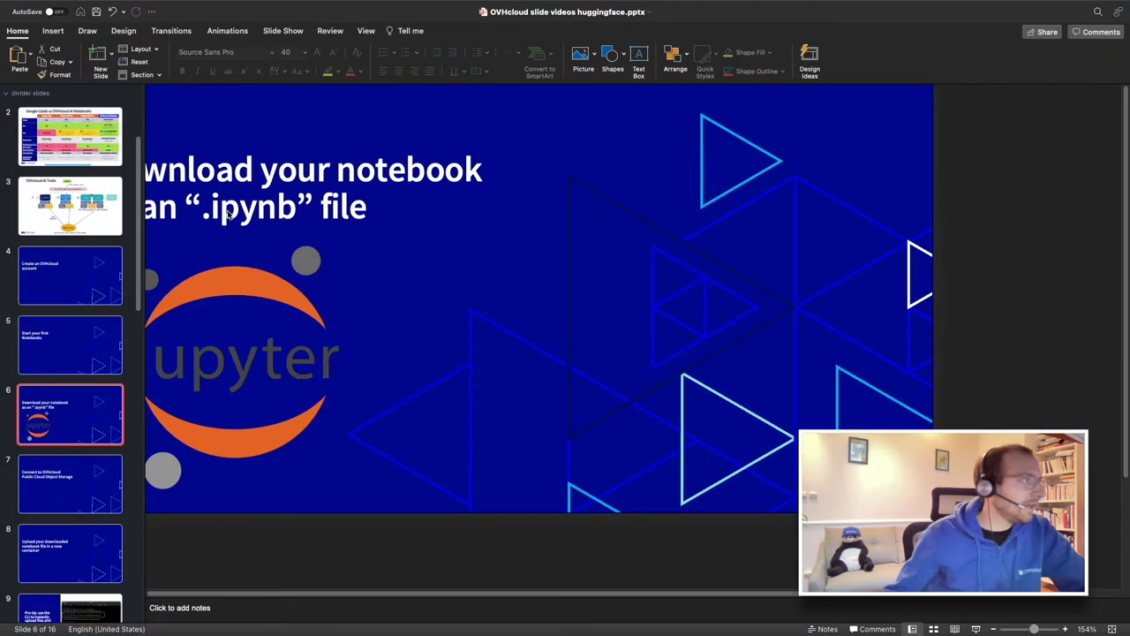
pyautogui.click(48, 205)
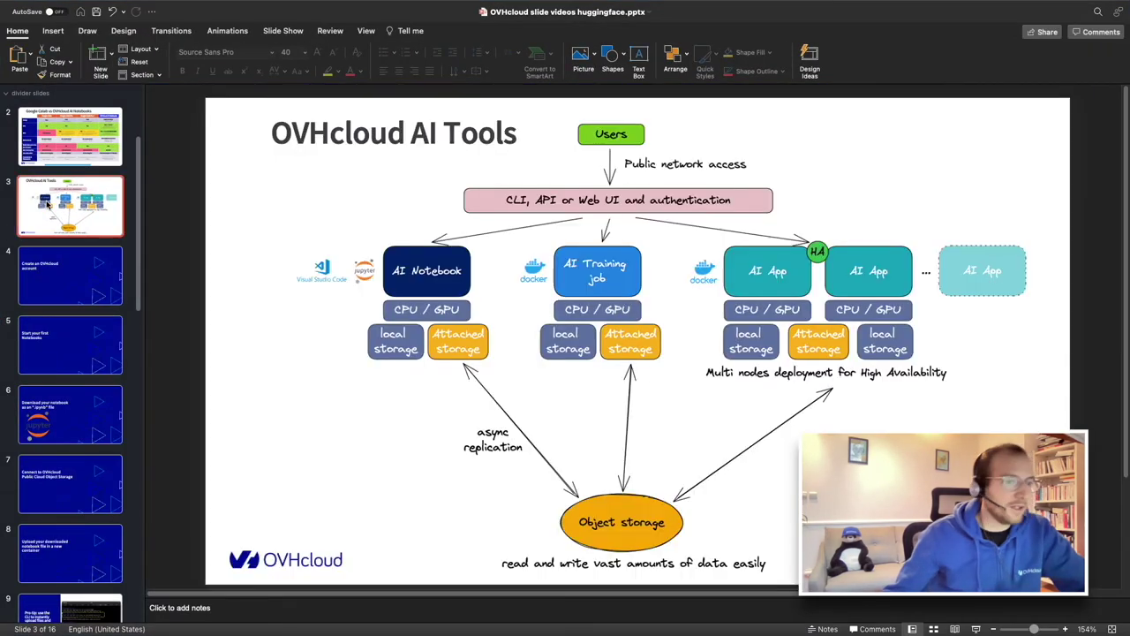
pyautogui.click(976, 629)
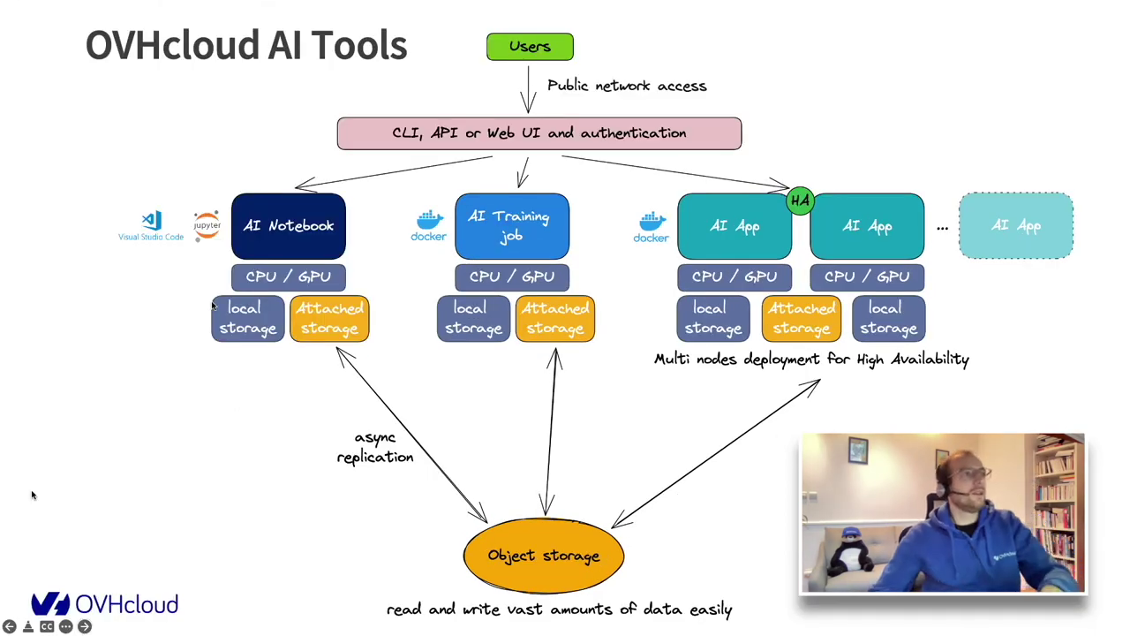
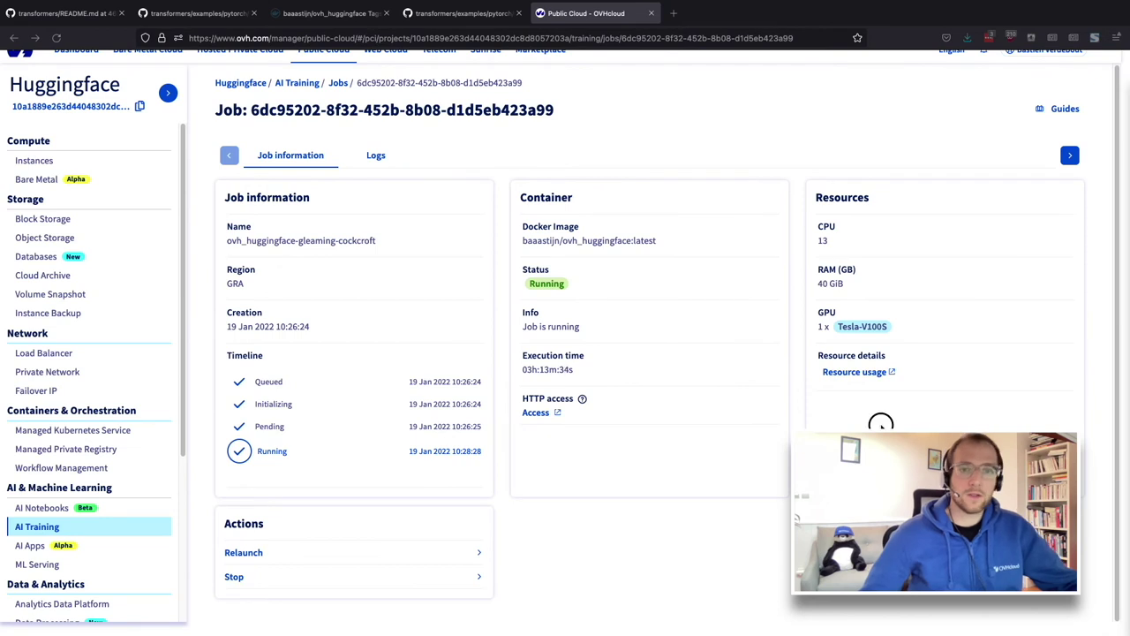
# - Open the training job in JupyterLab and open the Welcome_Read_first.ipynb notebook
pyautogui.click(535, 417)
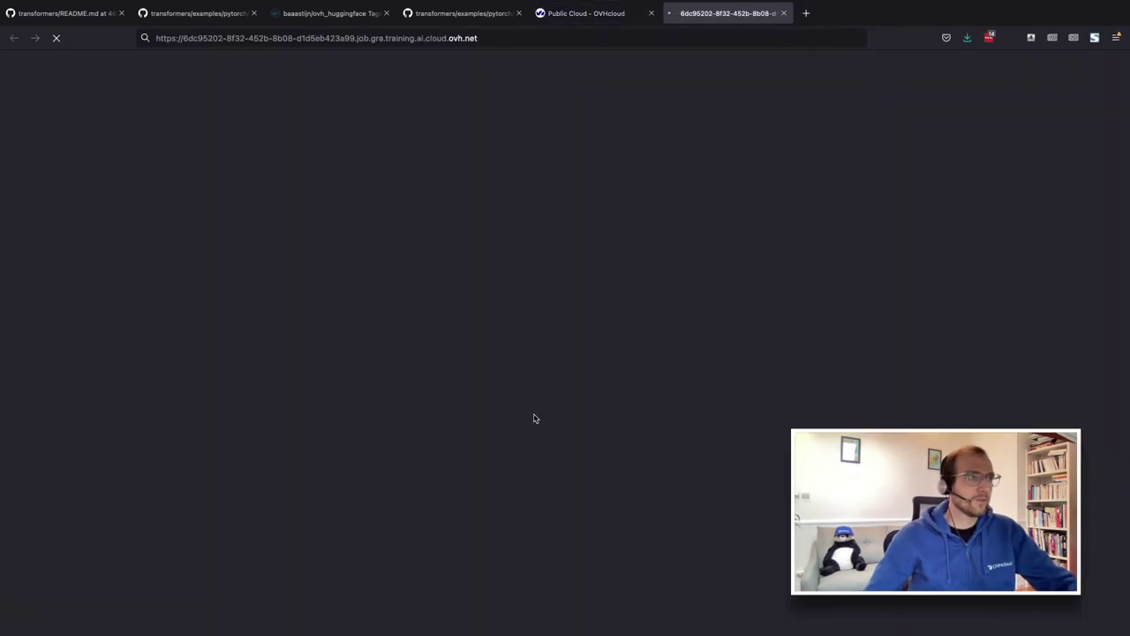
pyautogui.click(321, 97)
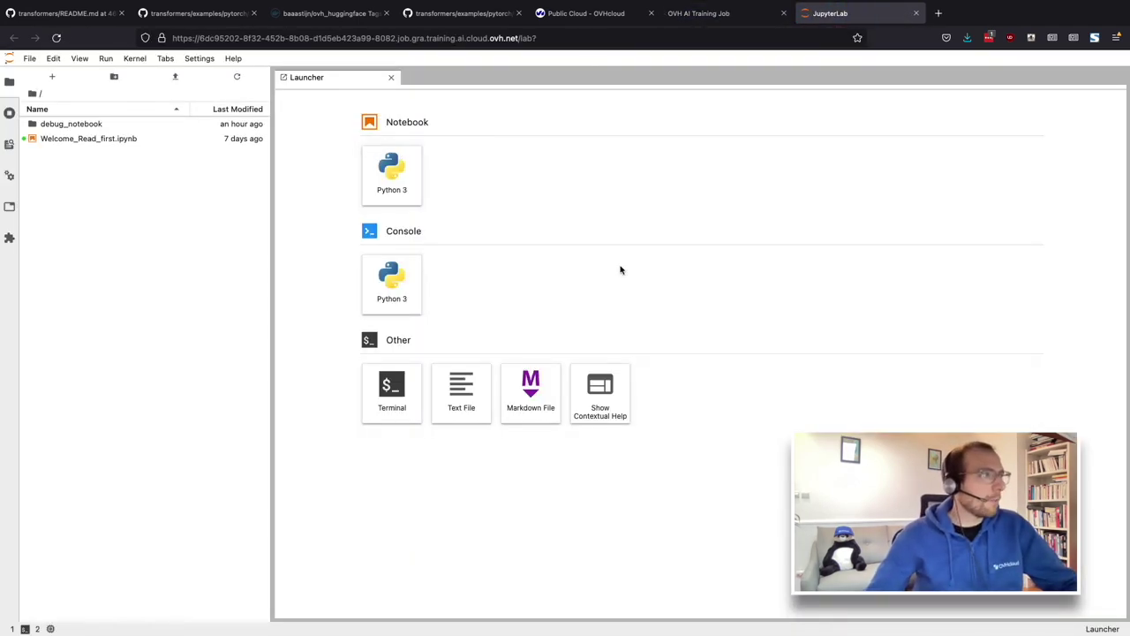
pyautogui.doubleClick(70, 140)
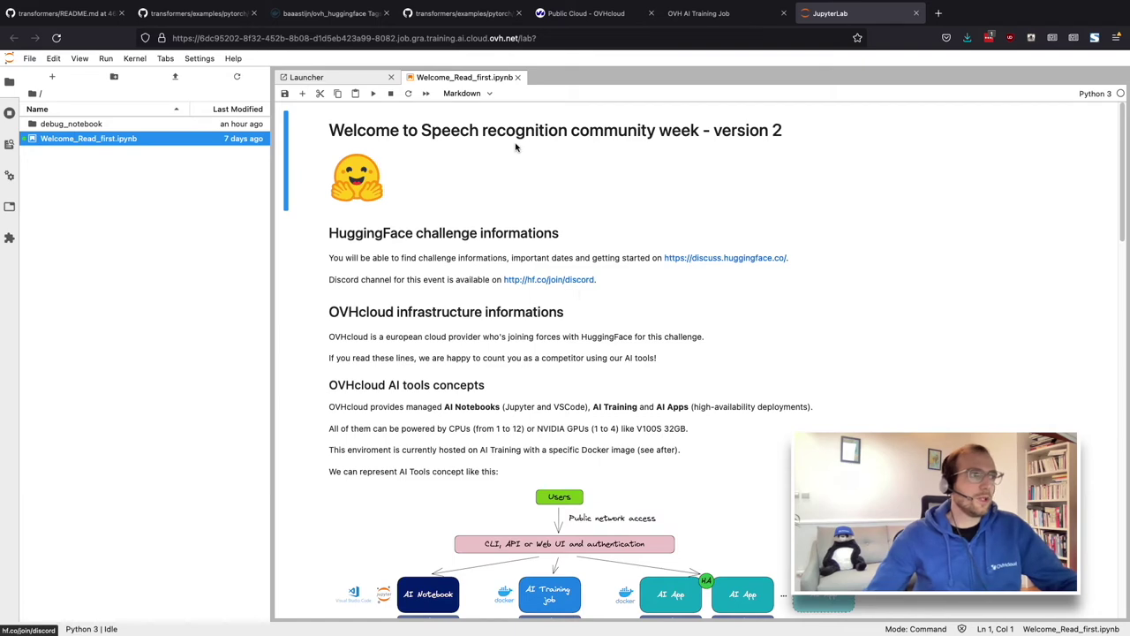
# - Read through the welcome notebook's guidance, then enter the debug_notebook folder
pyautogui.scroll(-1, 596, 256)
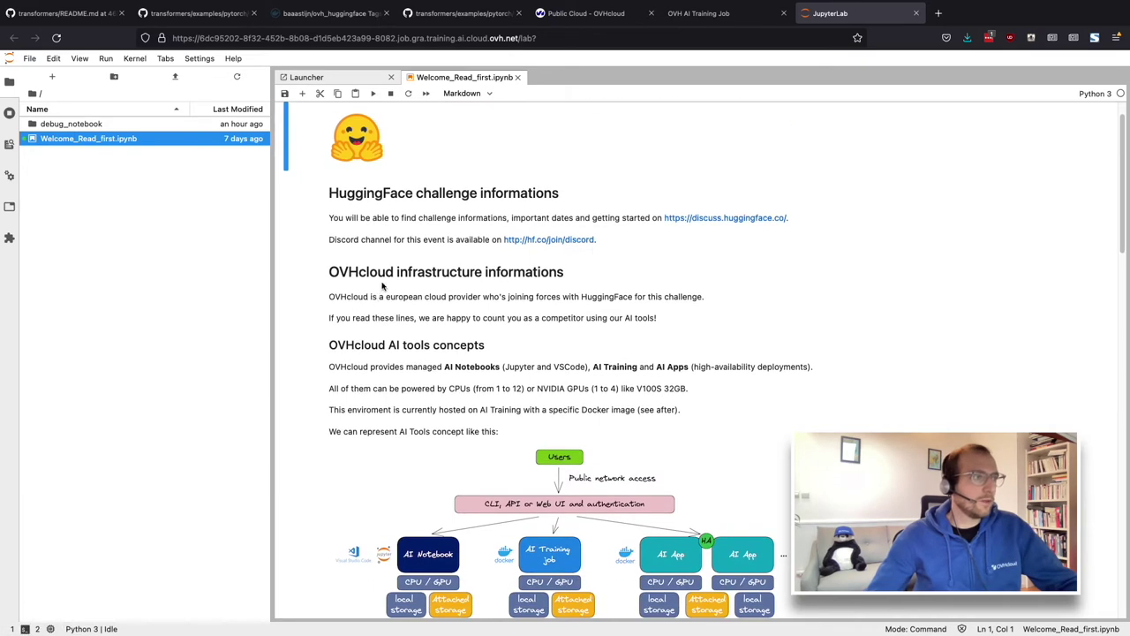
pyautogui.scroll(-2, 410, 283)
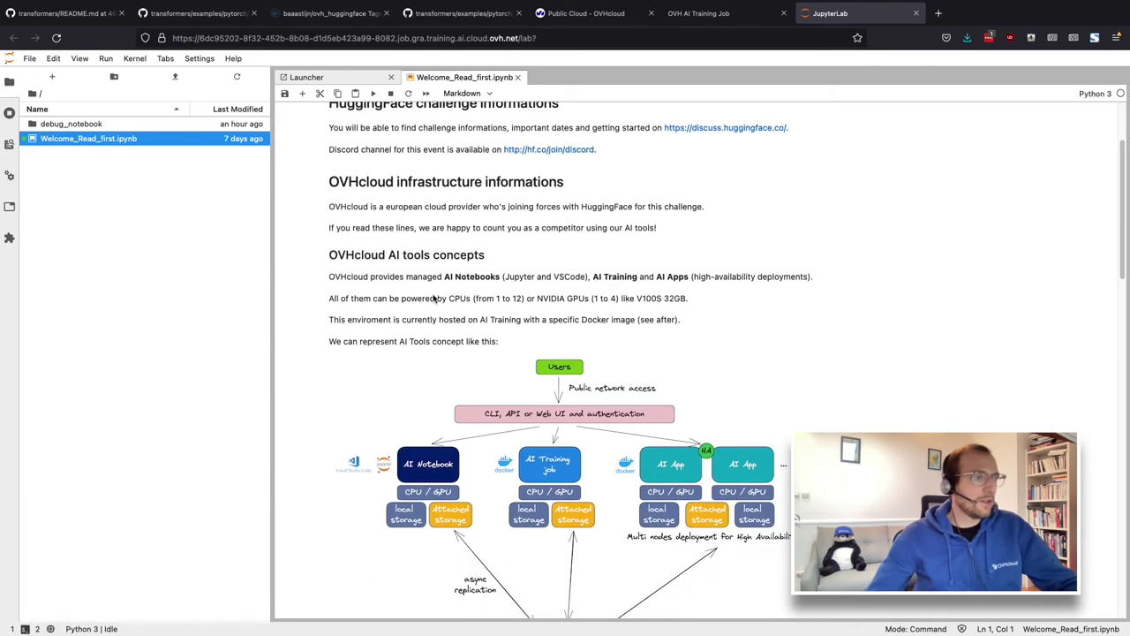
pyautogui.scroll(-2, 432, 297)
pyautogui.scroll(-10, 500, 322)
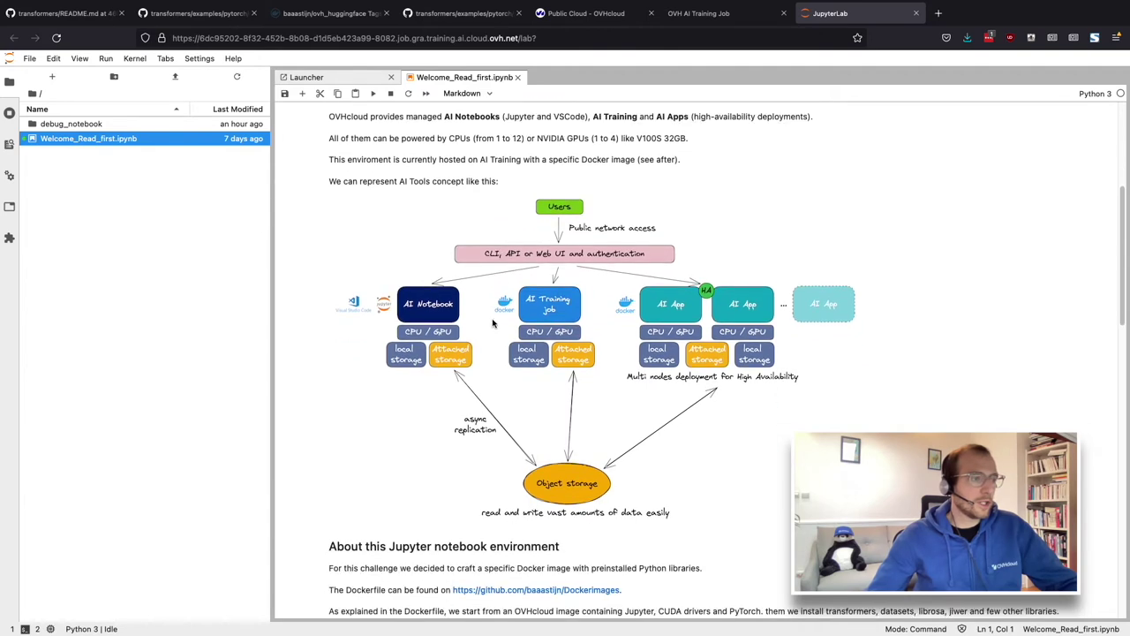
pyautogui.scroll(-1, 429, 340)
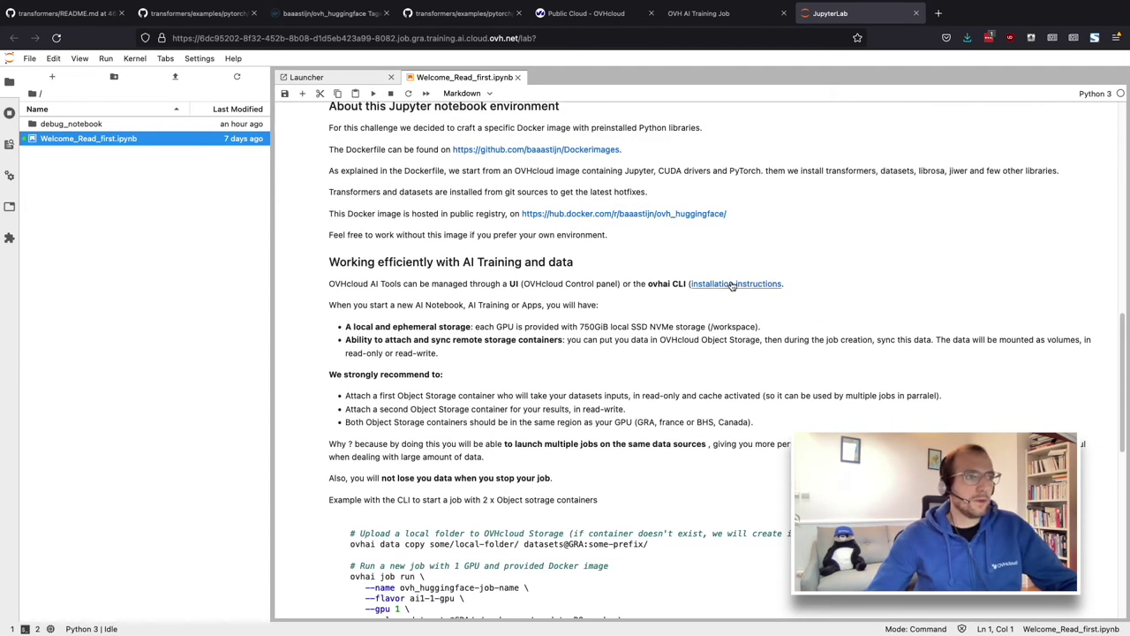
pyautogui.scroll(-4, 618, 342)
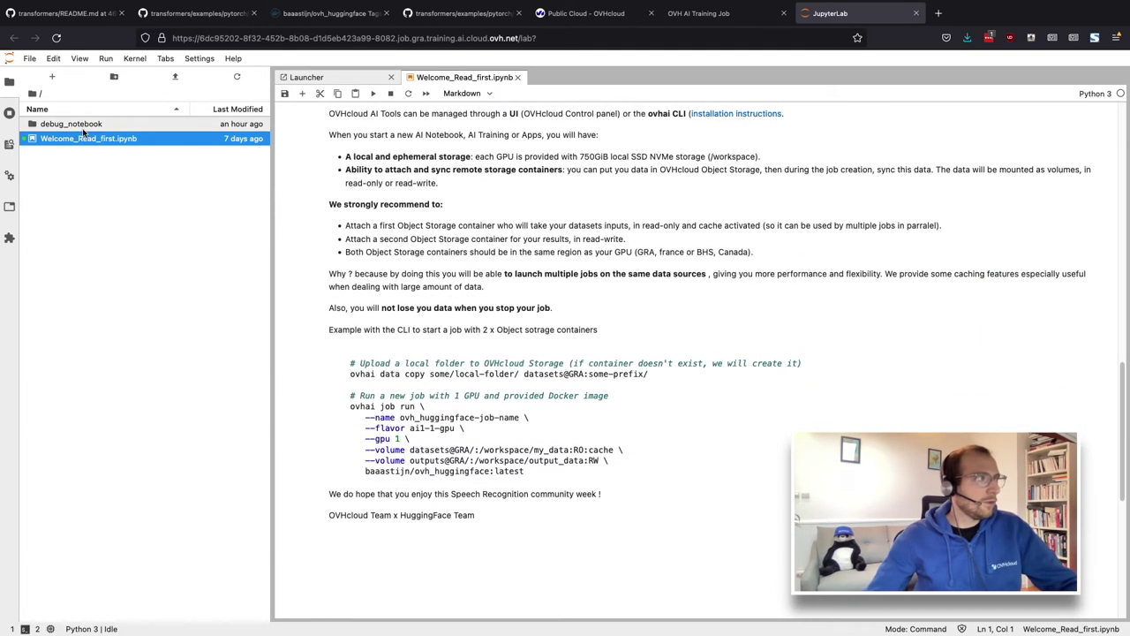
pyautogui.doubleClick(83, 126)
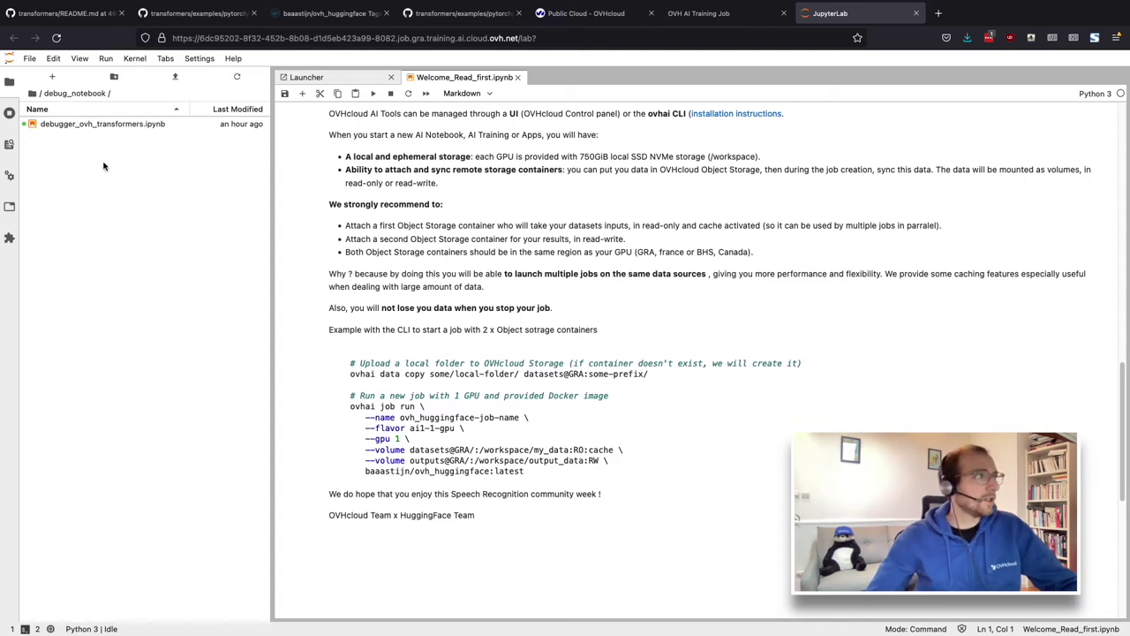
# - Open debugger_ovh_transformers.ipynb and run its import and version-printing cells
pyautogui.doubleClick(99, 124)
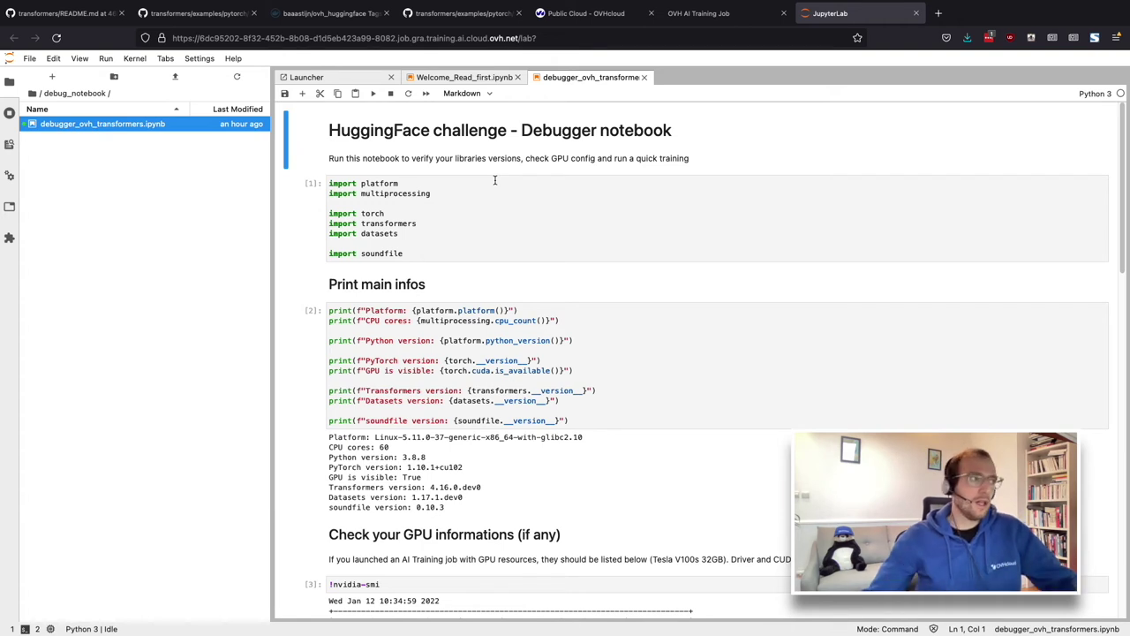
pyautogui.hotkey('shift', 'Return')
pyautogui.hotkey('shift', 'Return')
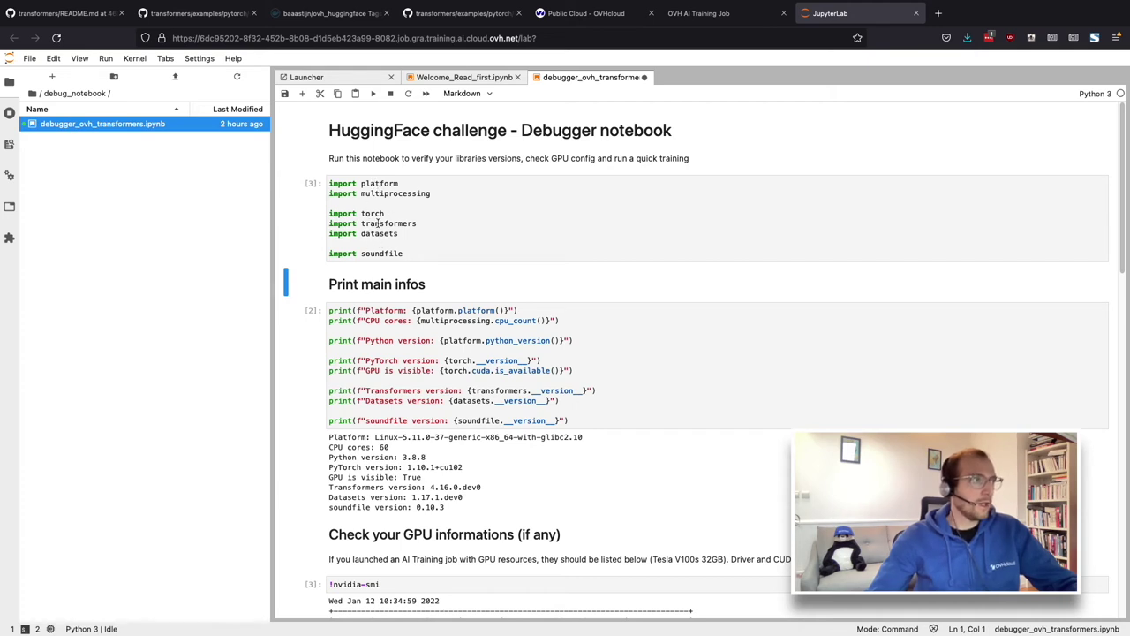
pyautogui.click(373, 93)
pyautogui.click(373, 92)
pyautogui.scroll(-3, 377, 360)
# - Re-run the version cell, confirming Transformers 4.16.0.dev0 and GPU visible True
pyautogui.click(342, 278)
pyautogui.moveTo(361, 288); pyautogui.dragTo(436, 322)
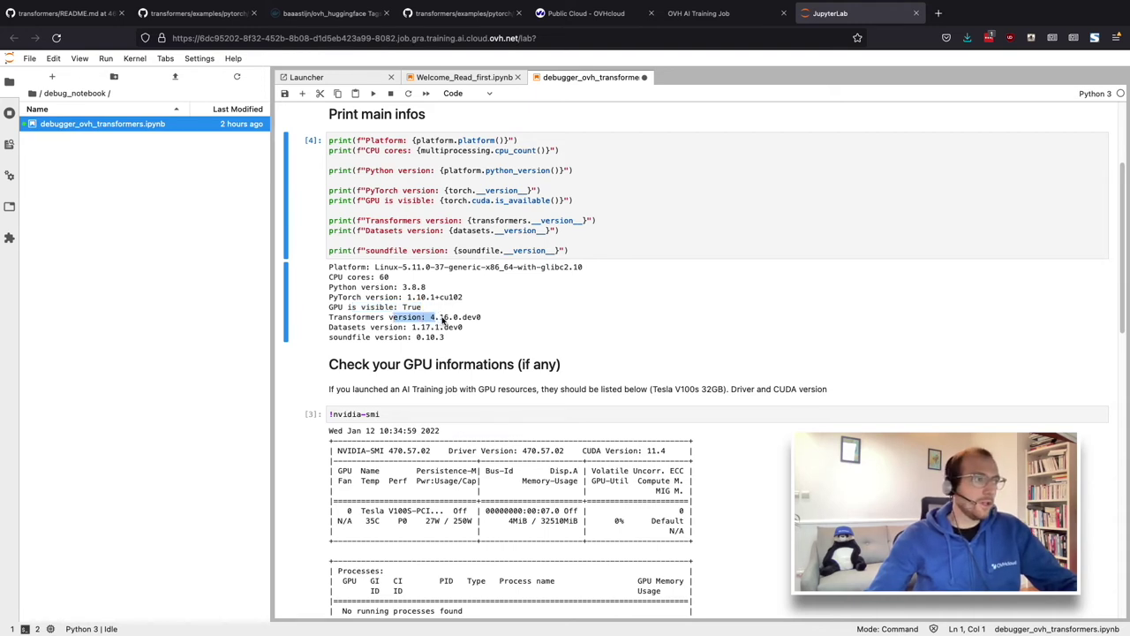
pyautogui.click(384, 334)
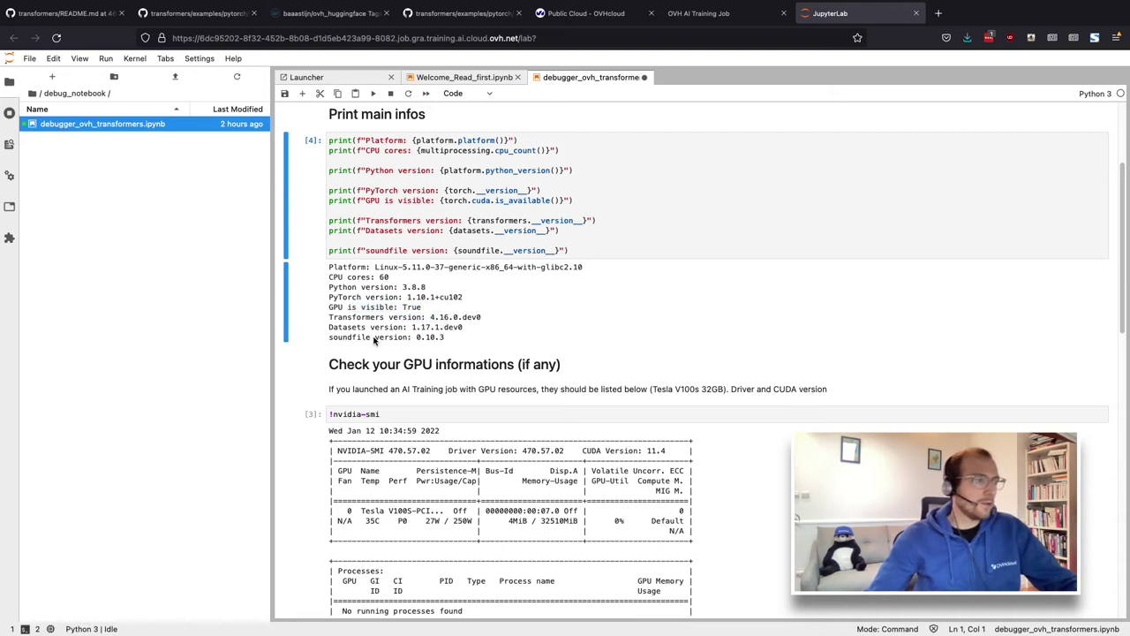
pyautogui.hotkey('shift', 'Return')
# - Run the nvidia-smi check and confirm a Tesla V100S with 32510MiB memory
pyautogui.click(377, 94)
pyautogui.click(377, 93)
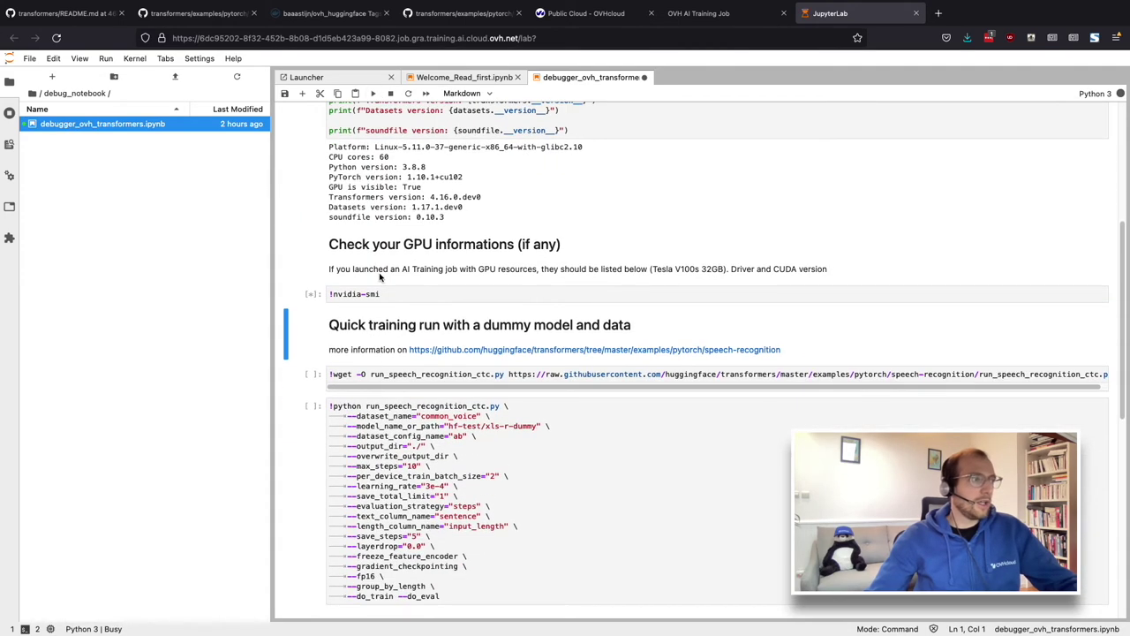
pyautogui.moveTo(362, 392); pyautogui.dragTo(442, 391)
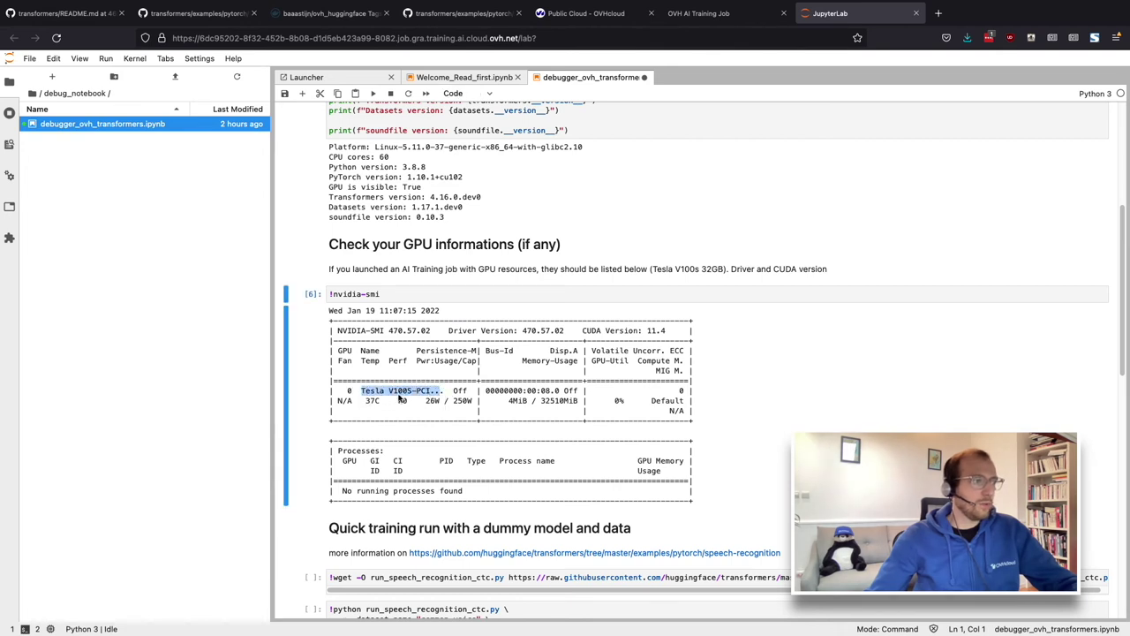
pyautogui.moveTo(542, 401); pyautogui.dragTo(547, 402)
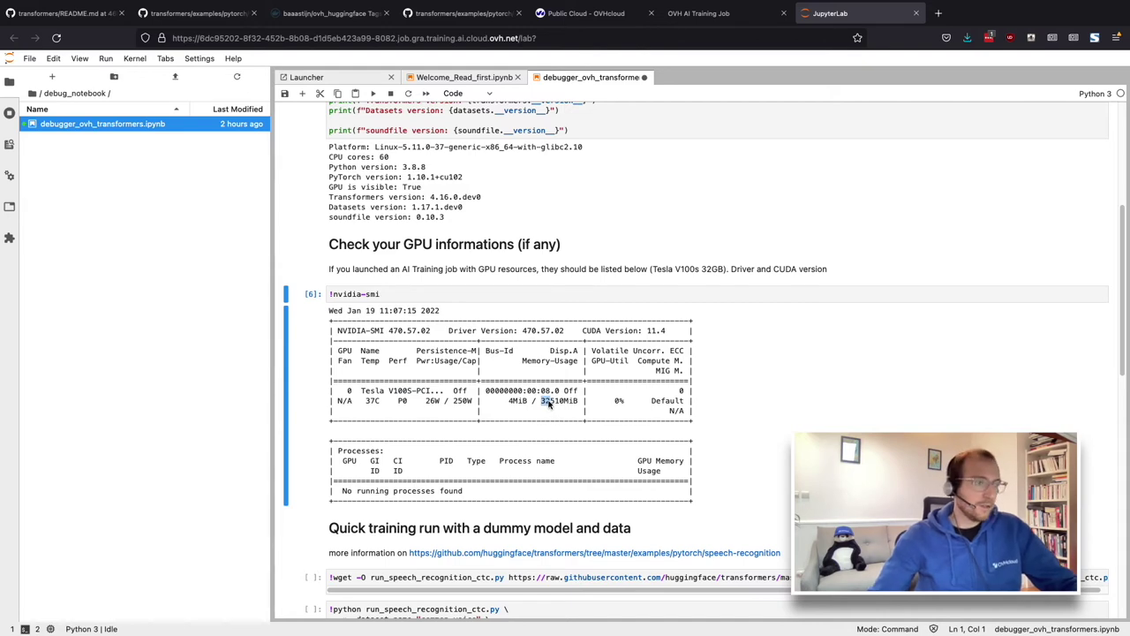
# - Review the wget cell and the run_speech_recognition_ctc.py training command's arguments
pyautogui.scroll(-5, 547, 402)
pyautogui.scroll(-1, 490, 365)
pyautogui.click(373, 326)
pyautogui.moveTo(386, 338); pyautogui.dragTo(456, 338)
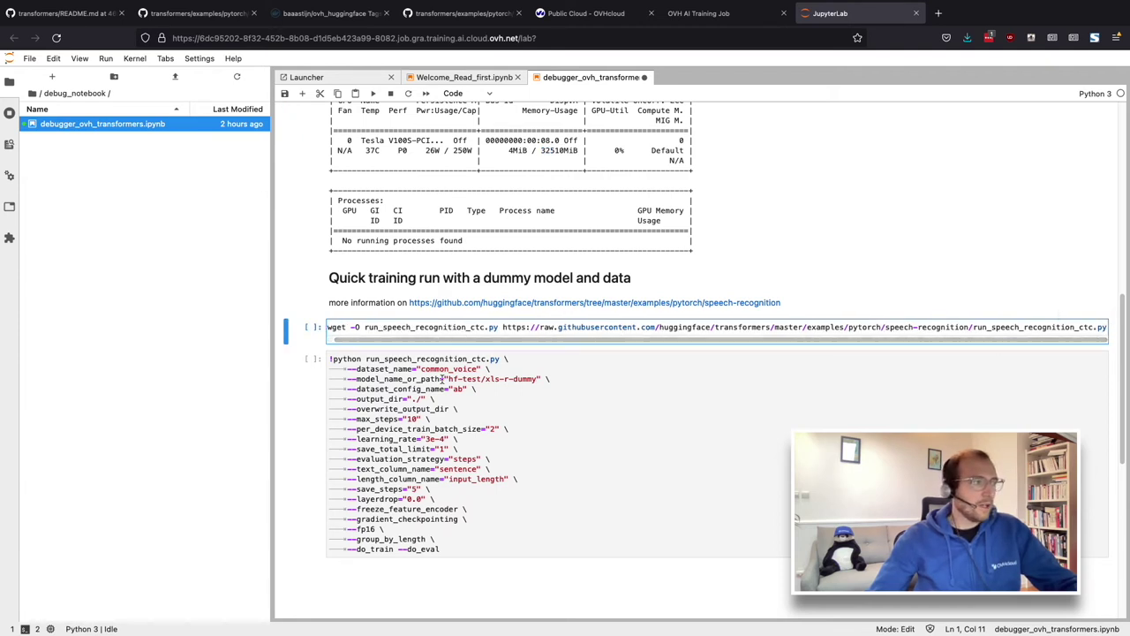
pyautogui.moveTo(330, 358); pyautogui.dragTo(495, 545)
pyautogui.click(499, 518)
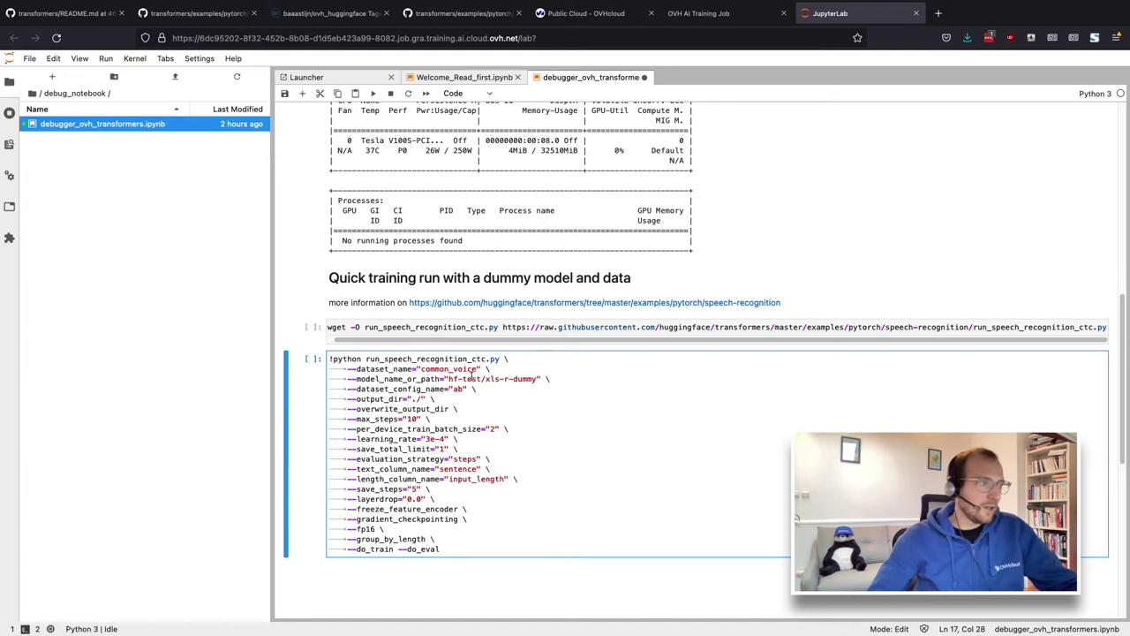
pyautogui.click(456, 388)
pyautogui.click(458, 388)
pyautogui.click(439, 406)
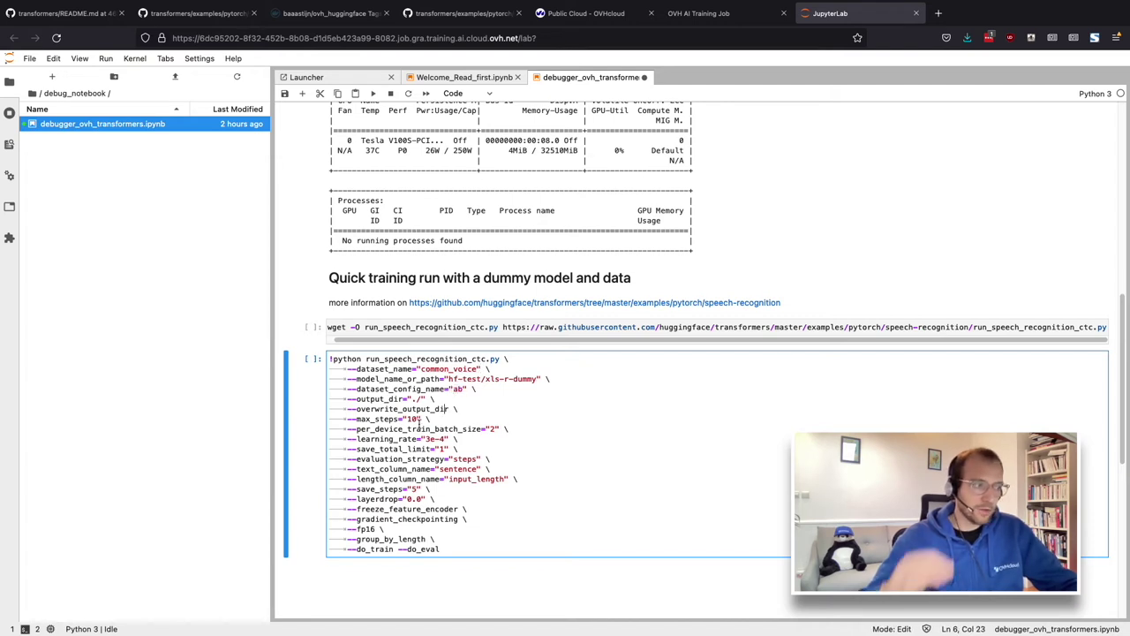
pyautogui.click(376, 328)
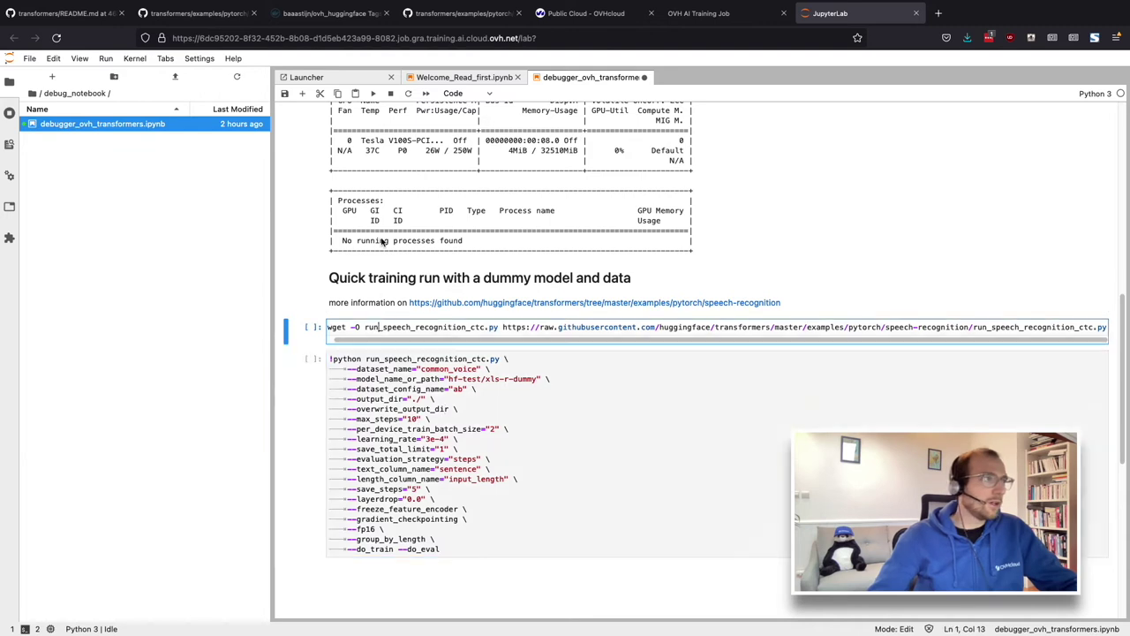
# - Download run_speech_recognition_ctc.py via wget and start the quick dummy-model training run
pyautogui.click(373, 94)
pyautogui.click(373, 95)
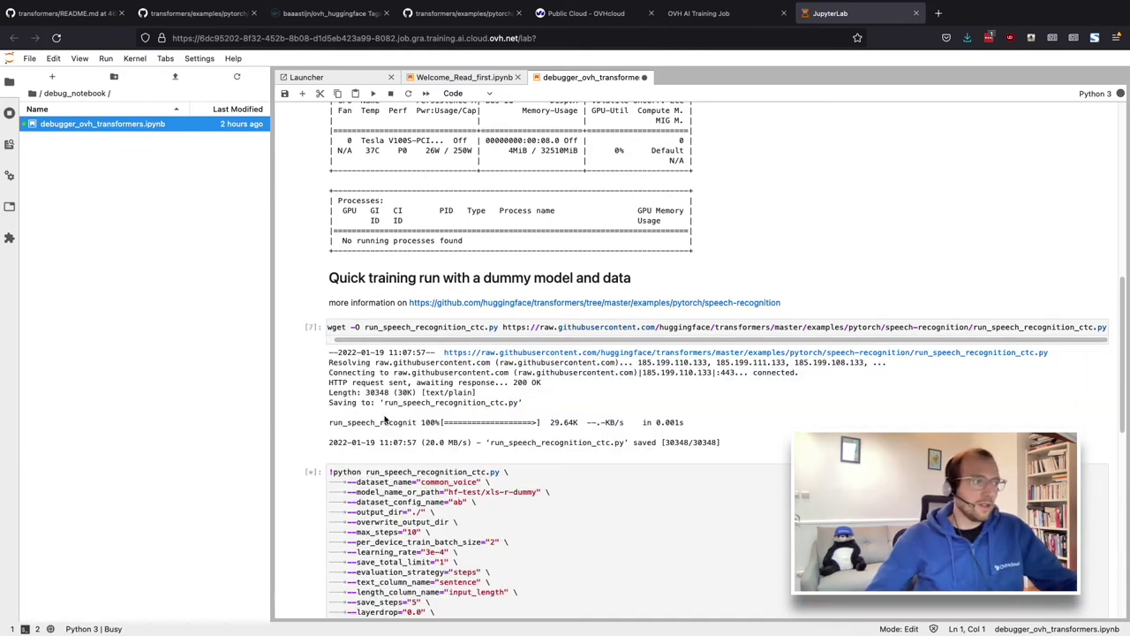
pyautogui.scroll(-4, 397, 380)
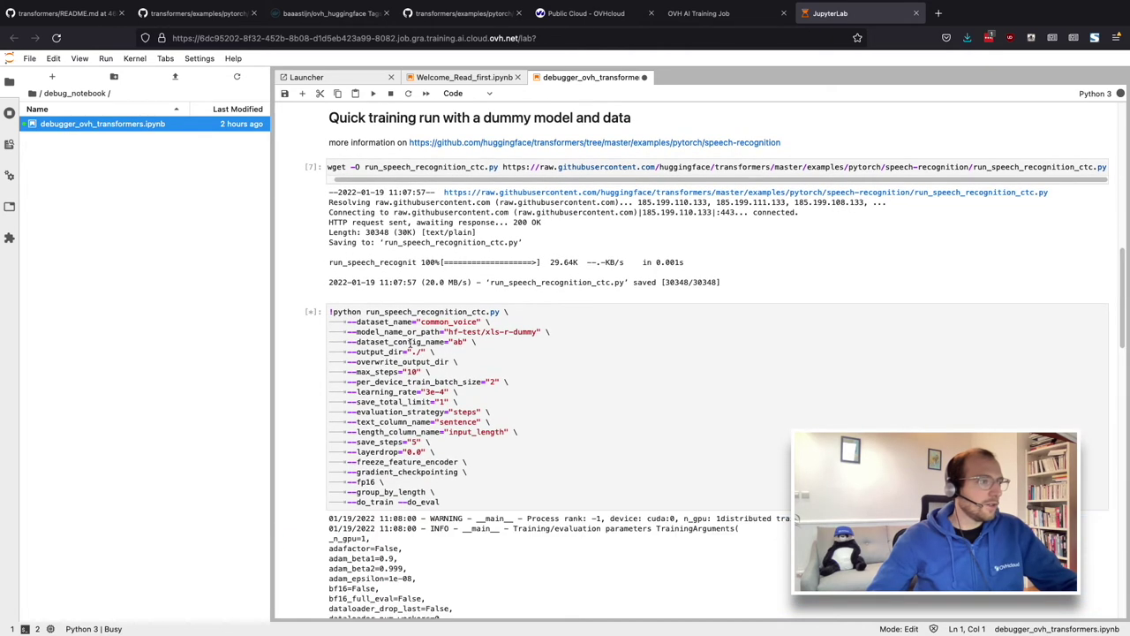
pyautogui.scroll(-12, 417, 367)
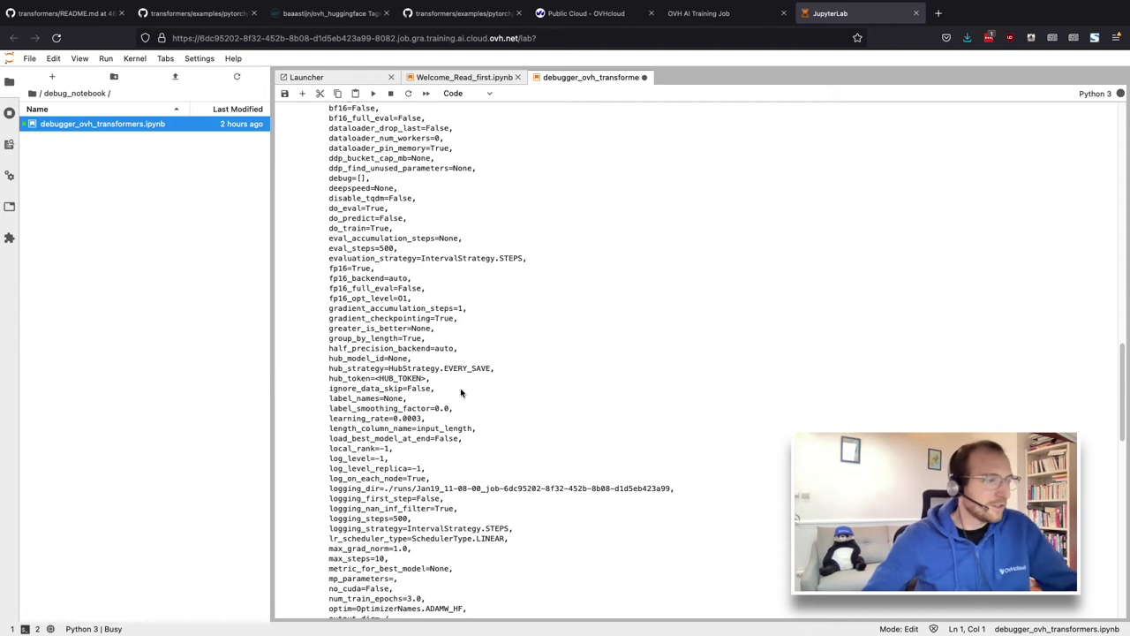
pyautogui.scroll(-10, 459, 392)
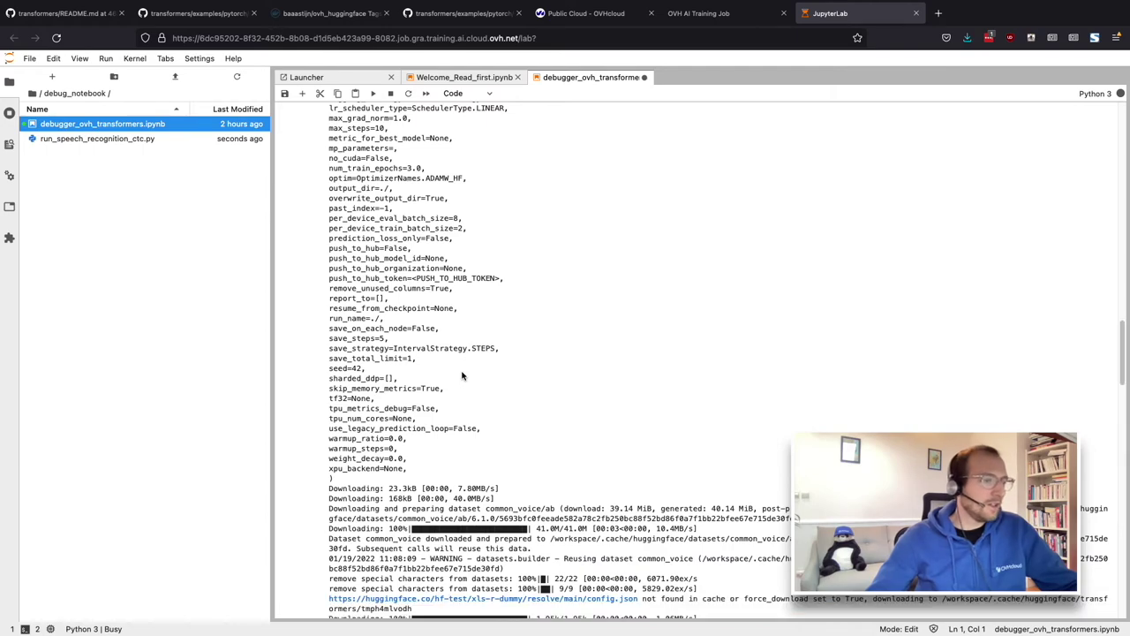
pyautogui.scroll(-12, 457, 366)
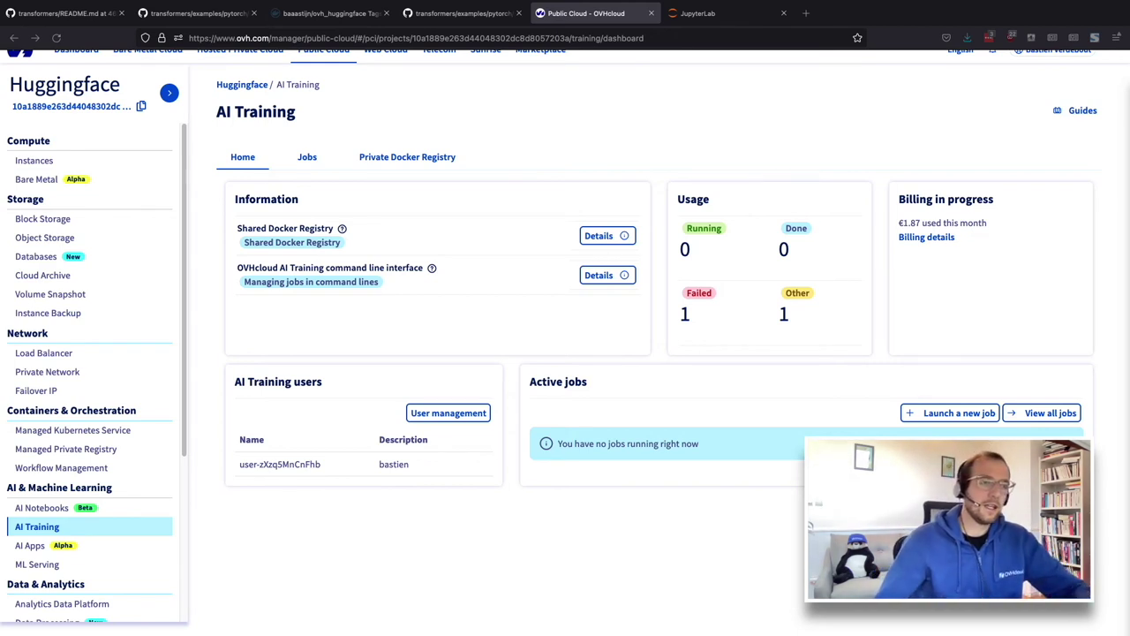
# - Open the ovhai CLI installation details and show the Windows and macOS (ovhai-darwin.zip) downloads
pyautogui.click(843, 397)
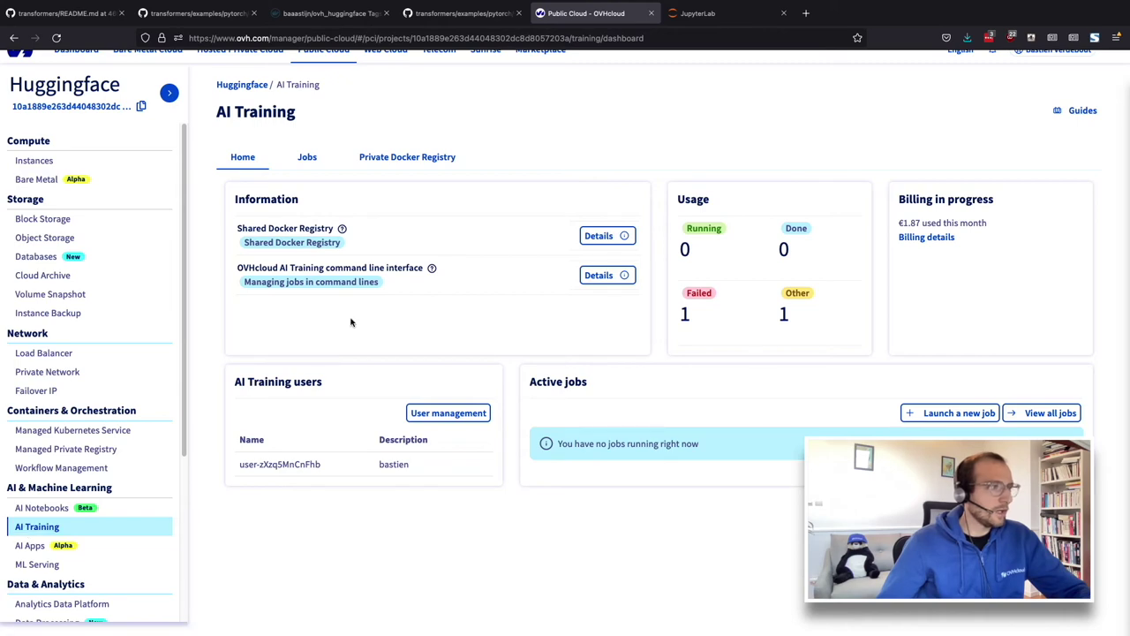
pyautogui.moveTo(237, 268); pyautogui.dragTo(398, 268)
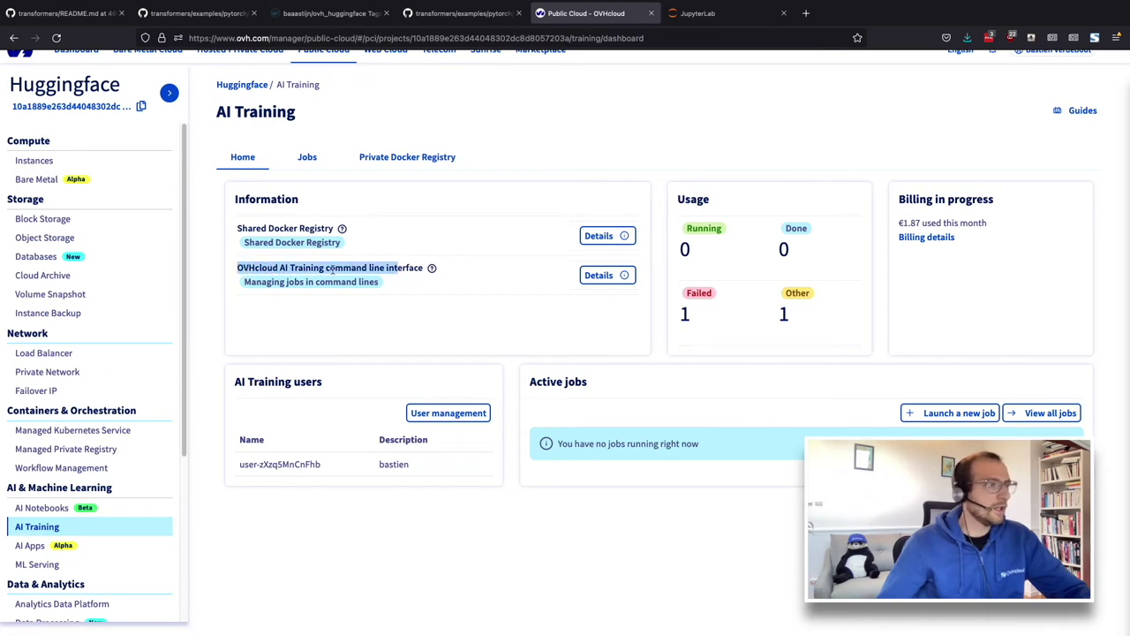
pyautogui.click(393, 287)
pyautogui.click(598, 274)
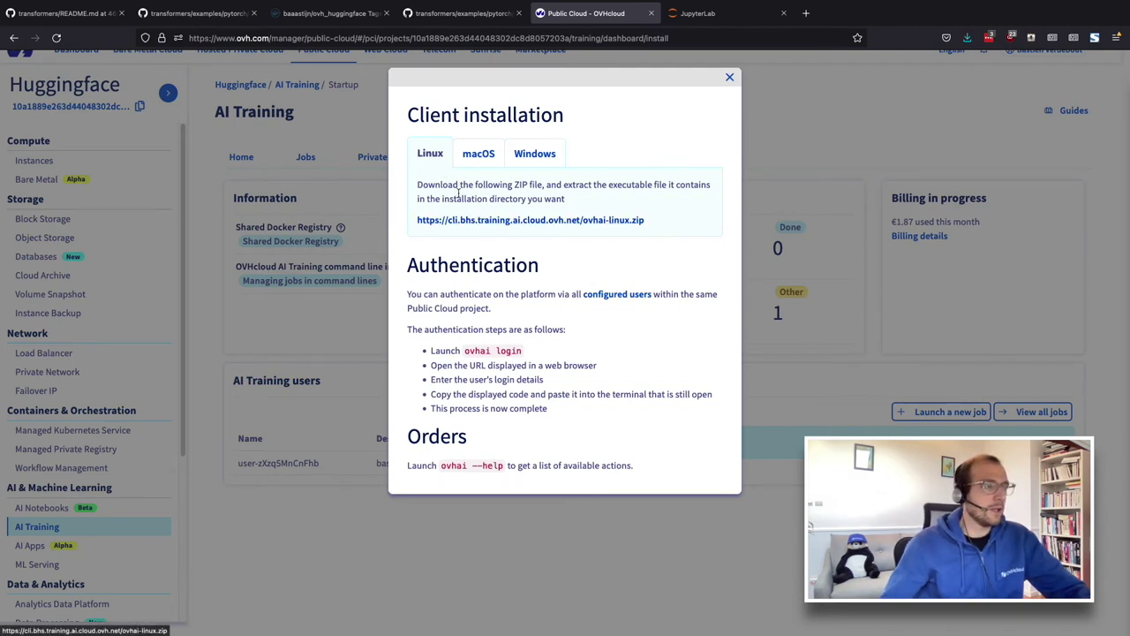
pyautogui.click(478, 153)
pyautogui.click(534, 156)
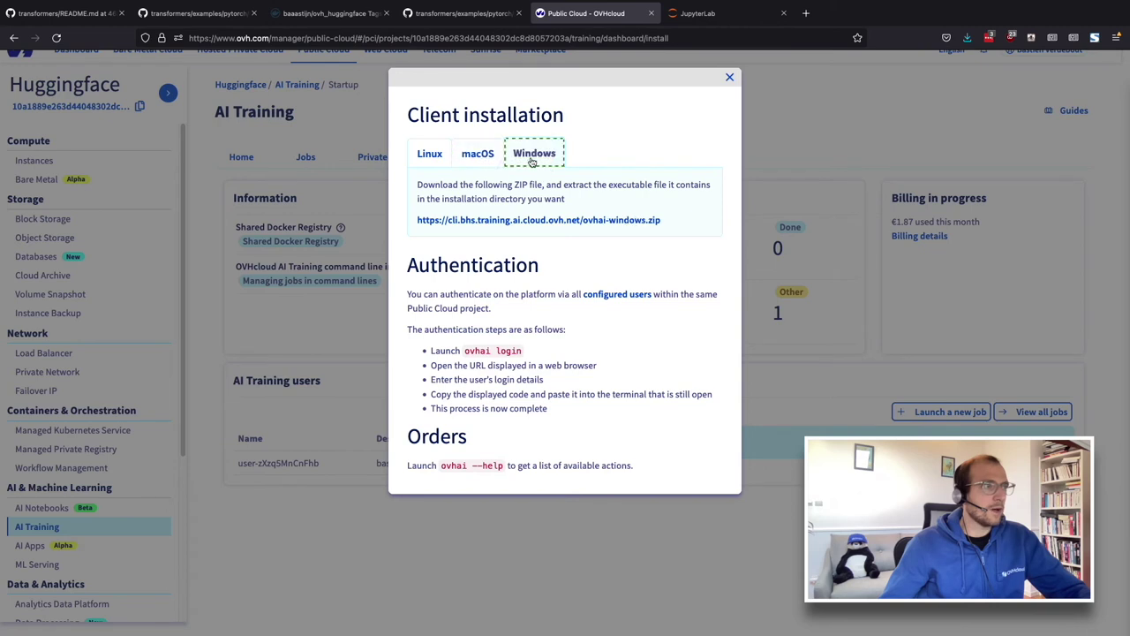
pyautogui.click(477, 159)
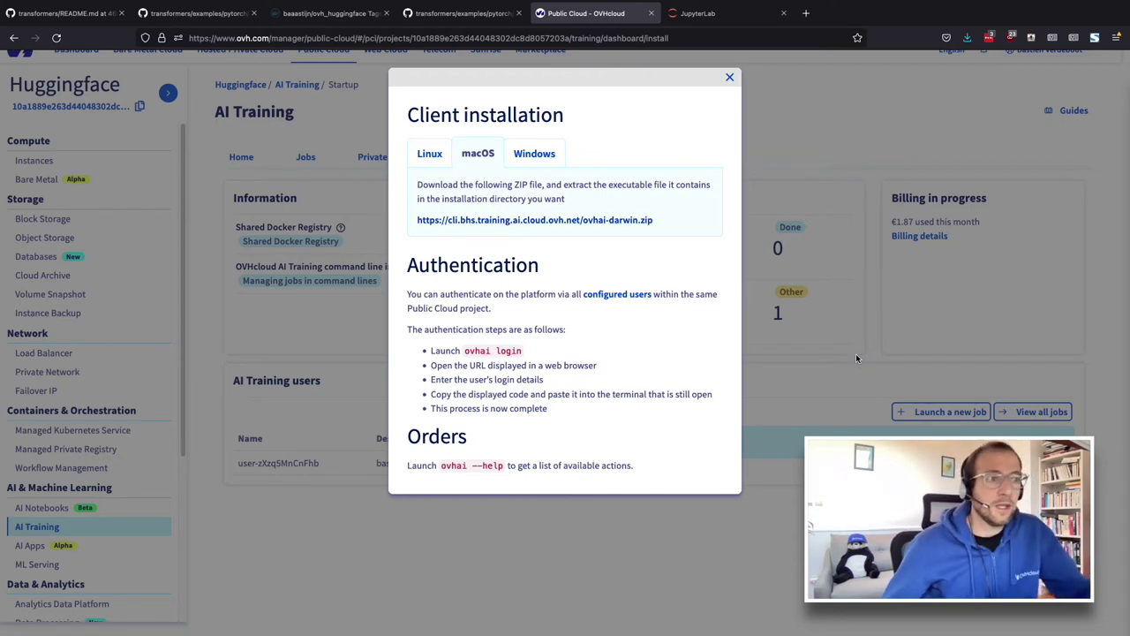
pyautogui.hotkey('ctrl', 'Up')
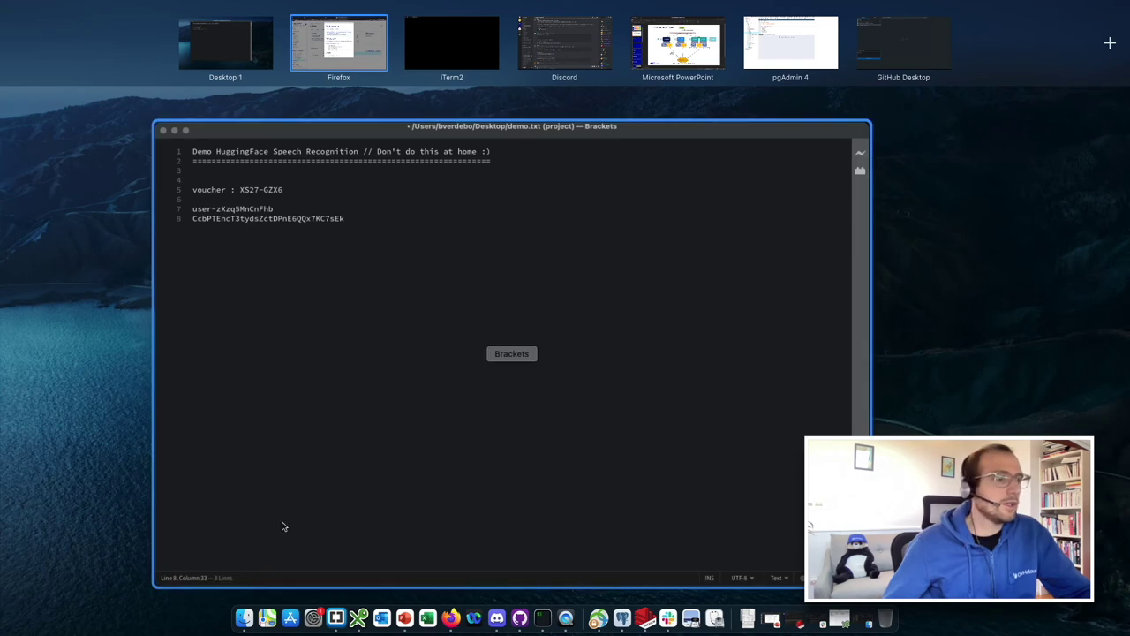
# - Find the ovhai executable in Finder's bin folder, then bring up a terminal
pyautogui.click(245, 617)
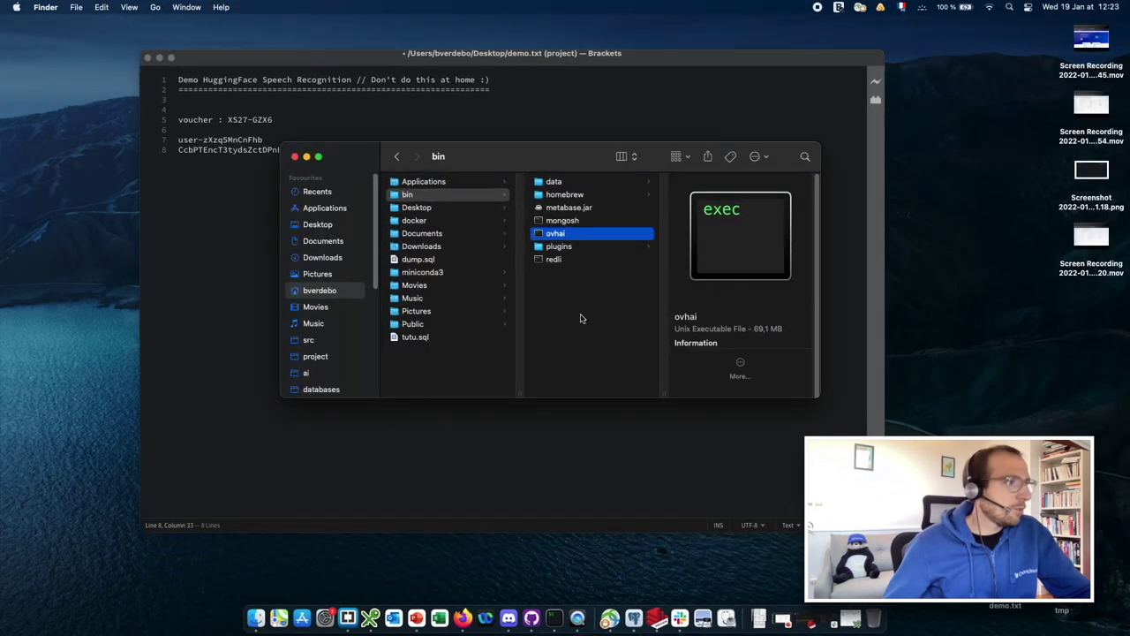
pyautogui.click(581, 318)
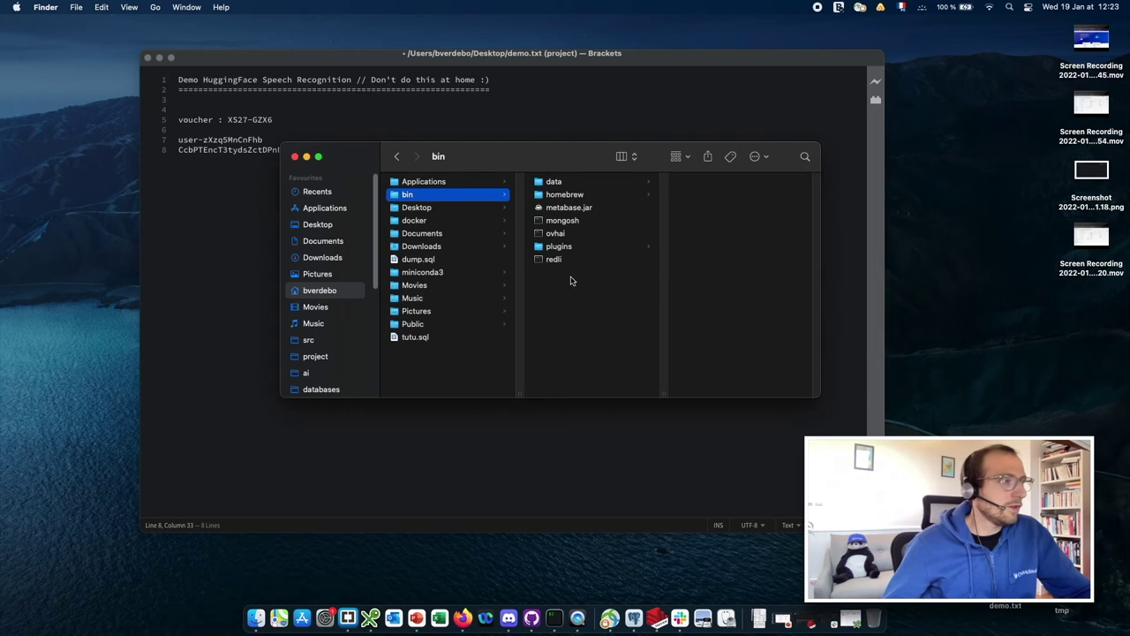
pyautogui.click(555, 224)
pyautogui.click(556, 235)
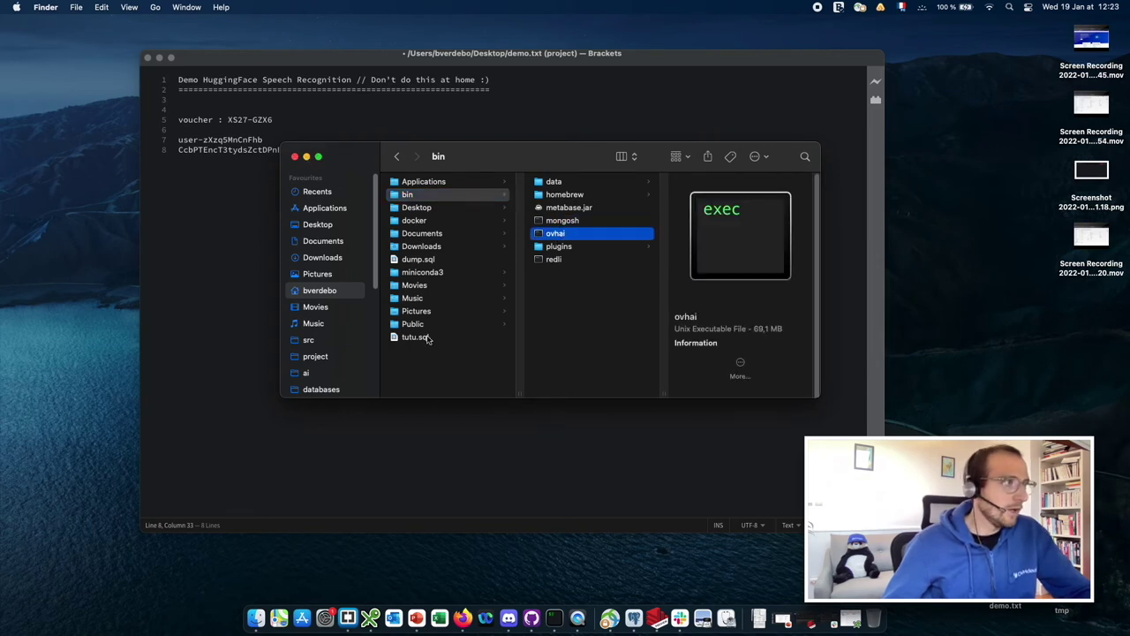
pyautogui.click(554, 617)
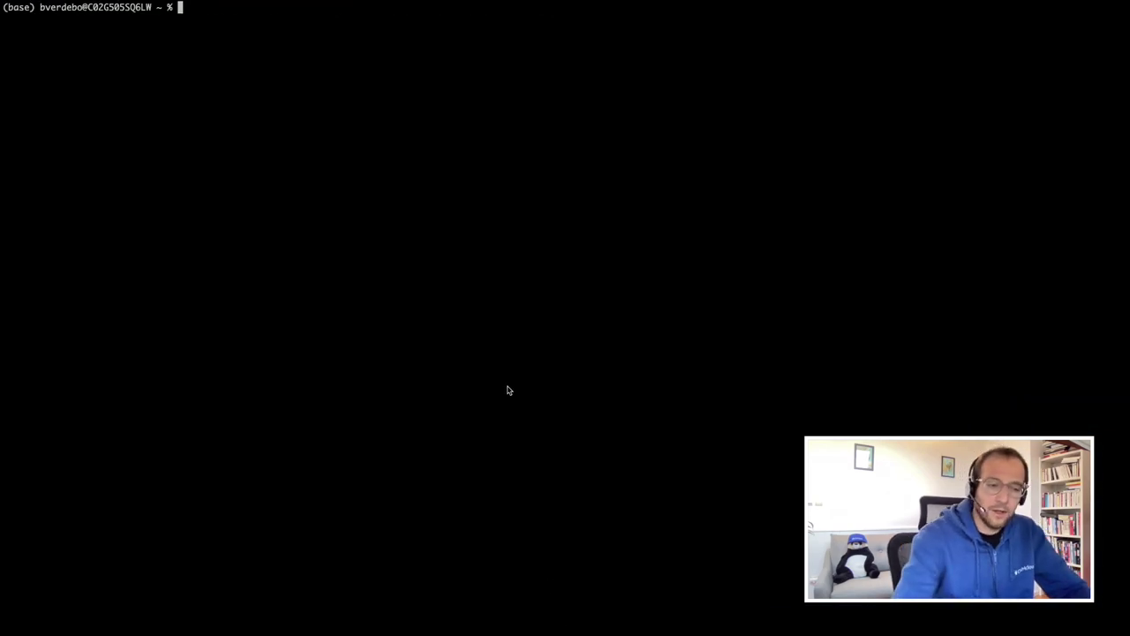
# - Run ovhai and review the subcommands listed in its help
pyautogui.write('ovhai')
pyautogui.press('Return')
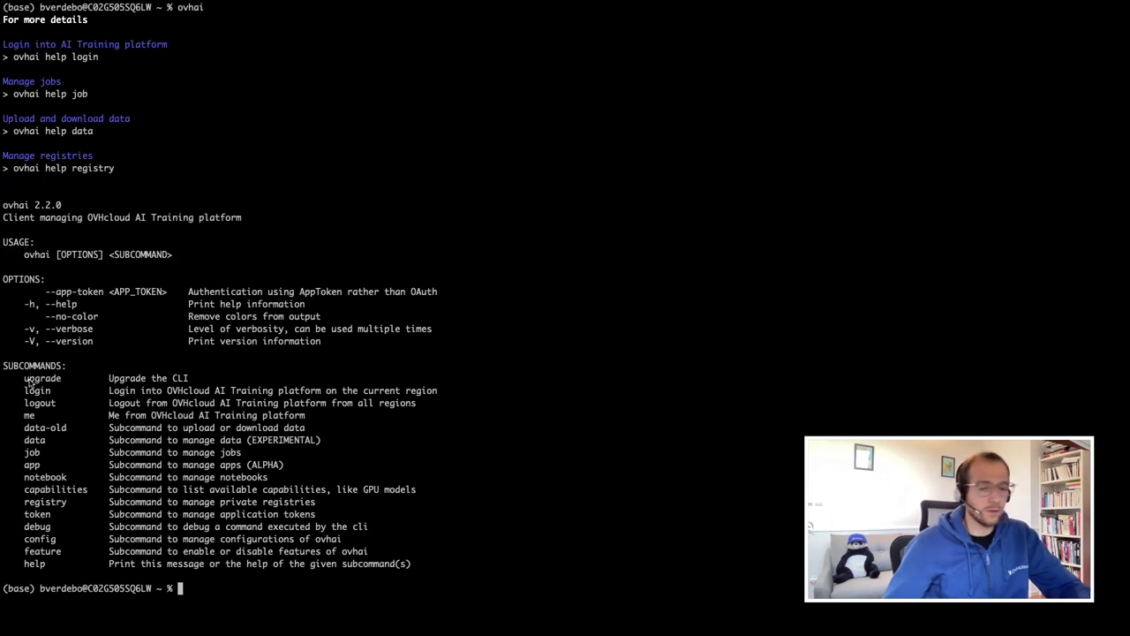
pyautogui.moveTo(24, 382); pyautogui.dragTo(78, 430)
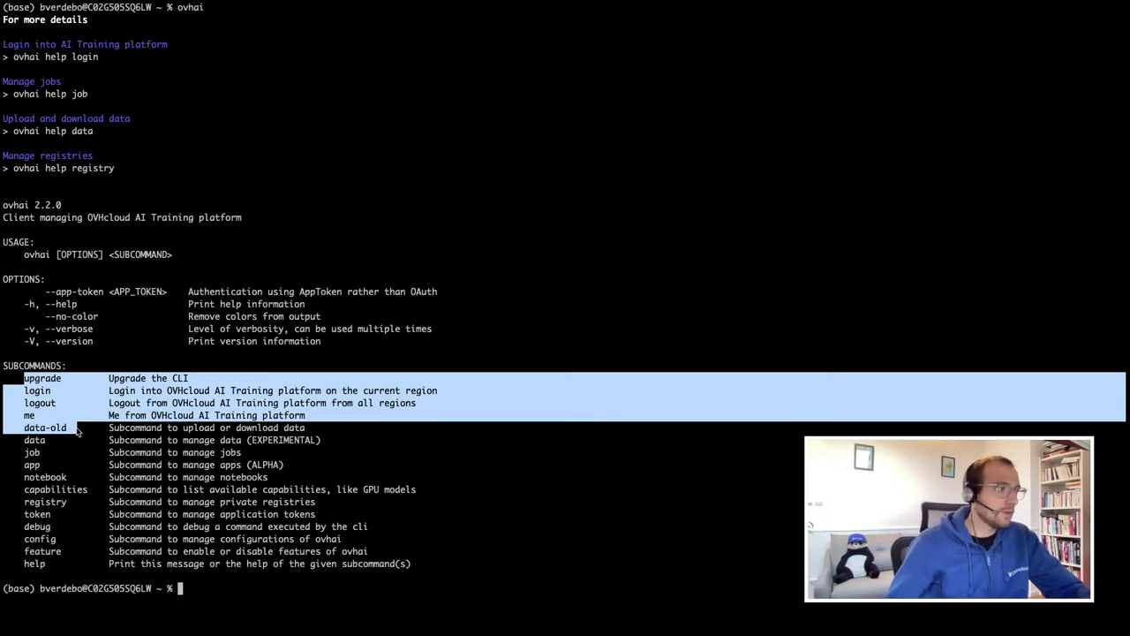
pyautogui.click(76, 431)
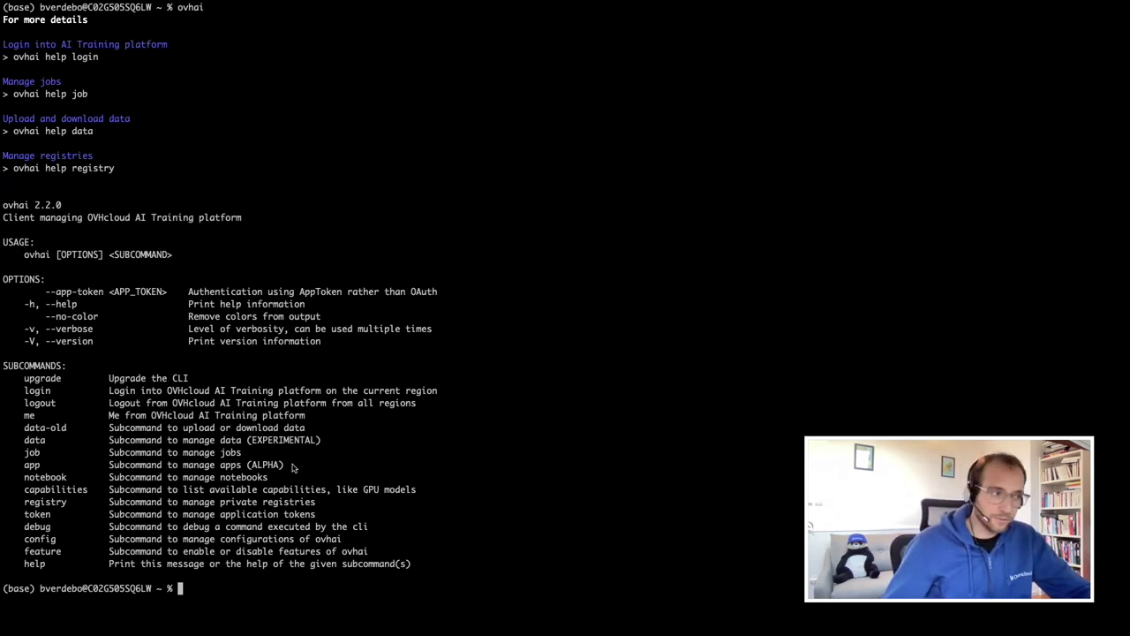
# - Log in with ovhai login using option 1 (Browser), then close the confirmation page
pyautogui.write('ovhai l')
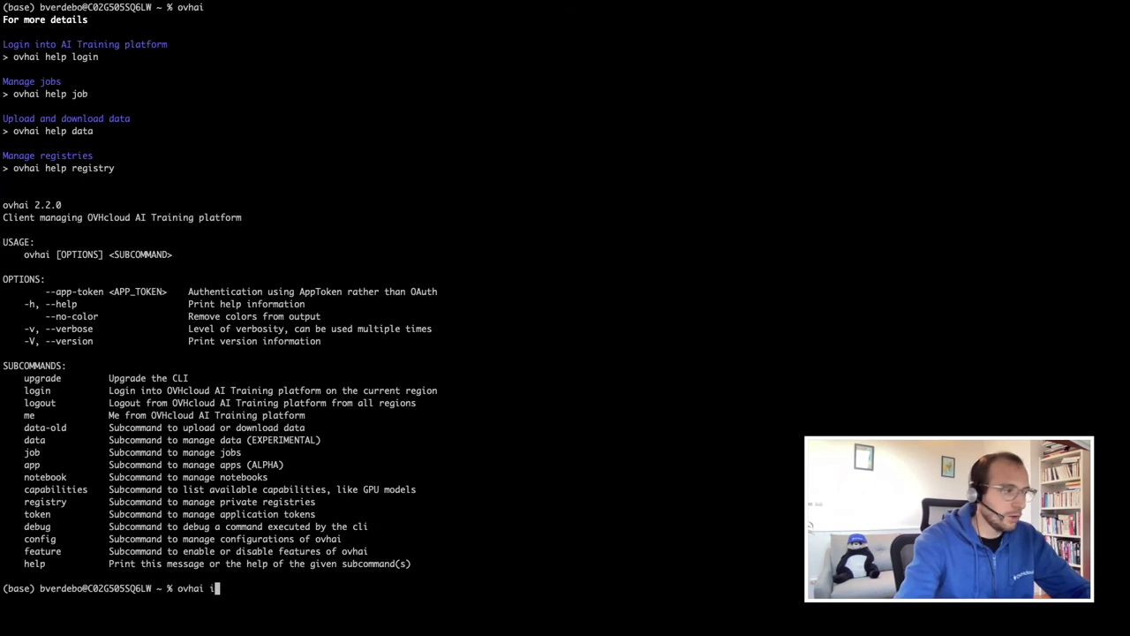
pyautogui.write('n')
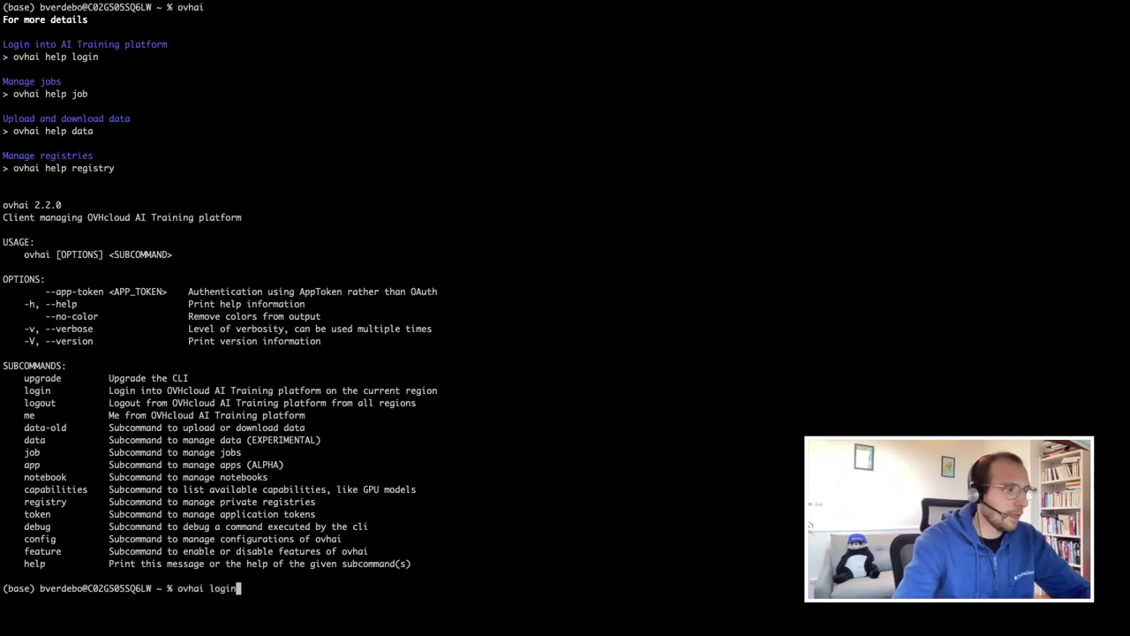
pyautogui.press('Return')
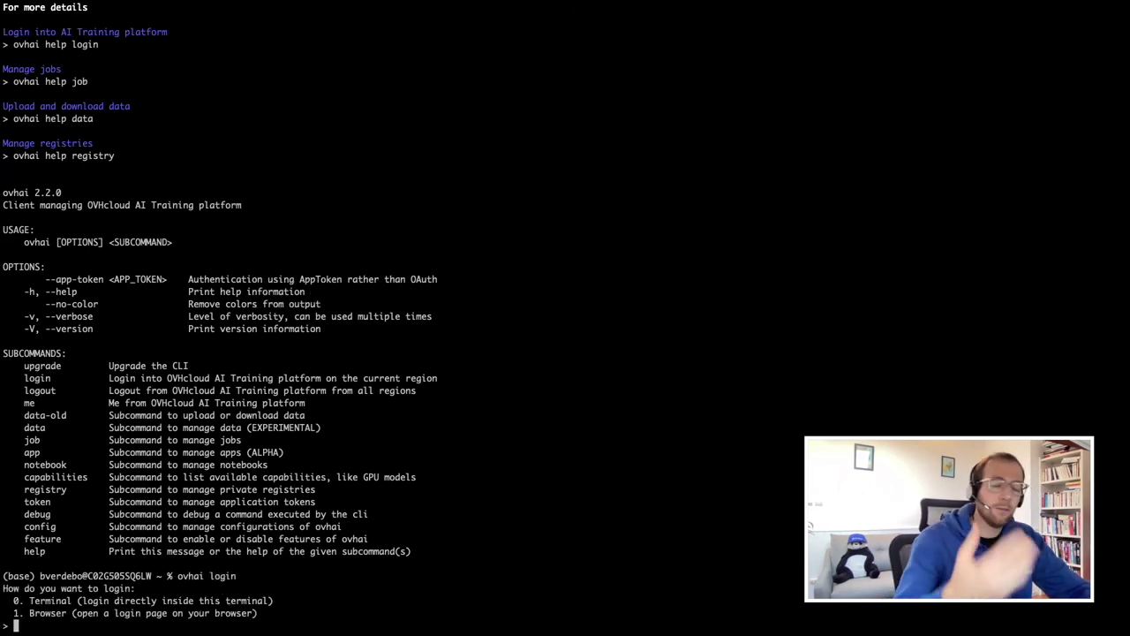
pyautogui.write('1')
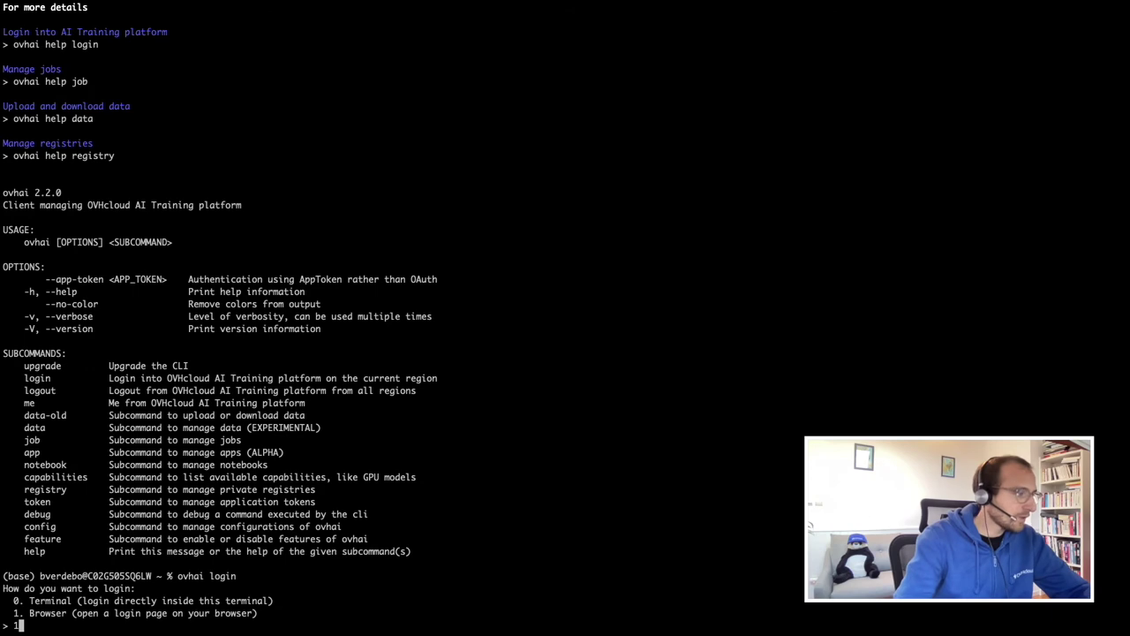
pyautogui.press('Return')
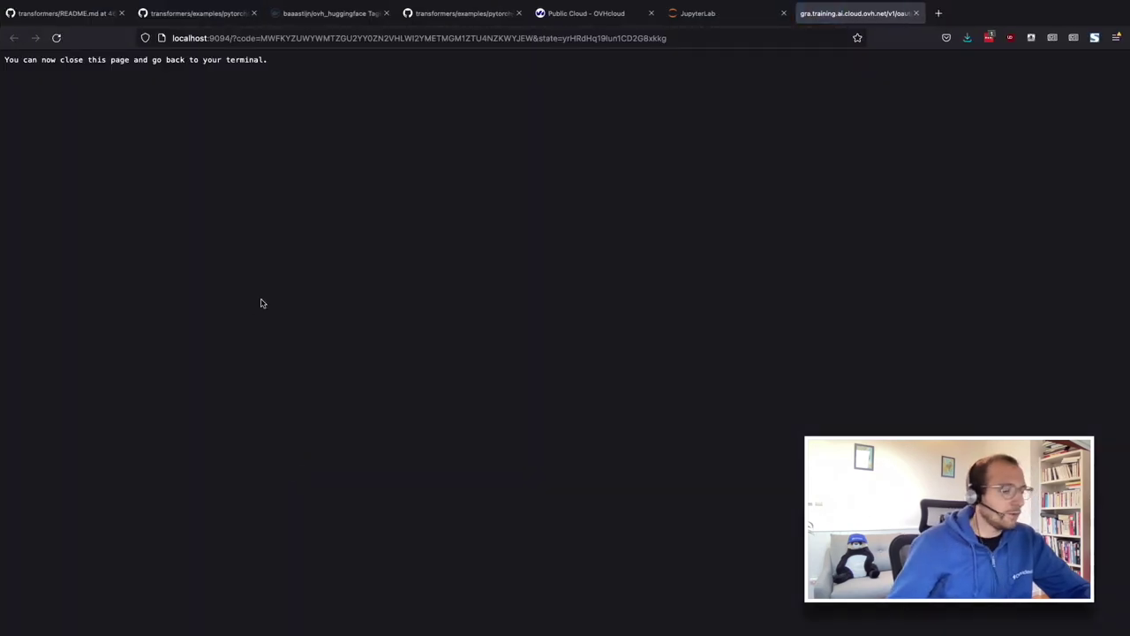
pyautogui.moveTo(60, 60); pyautogui.dragTo(182, 68)
pyautogui.click(353, 234)
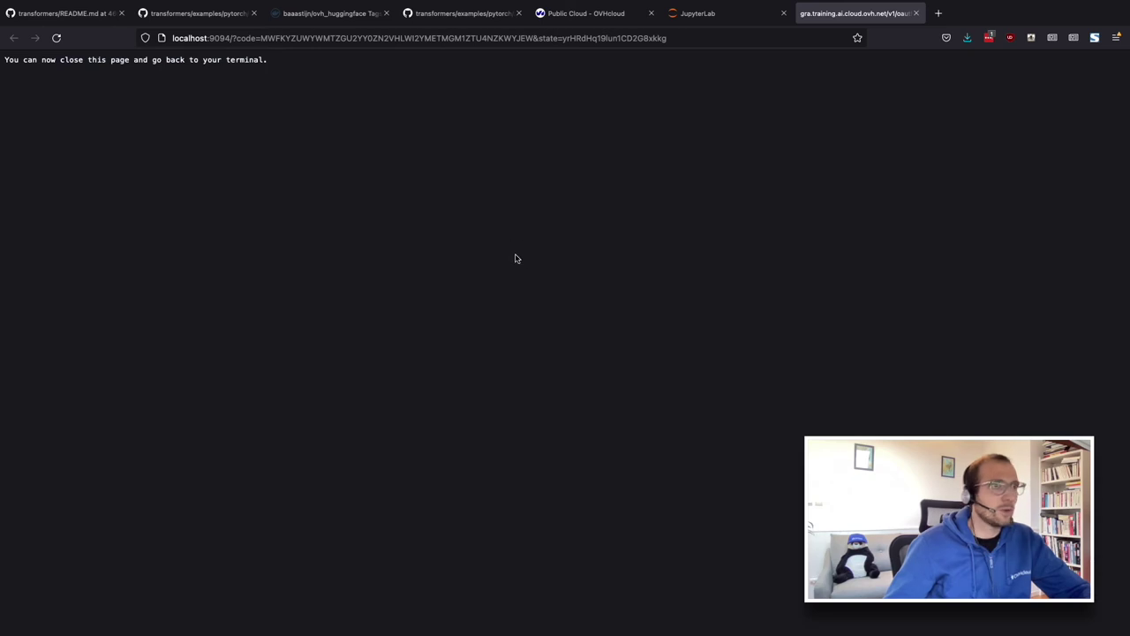
pyautogui.press('super+w')
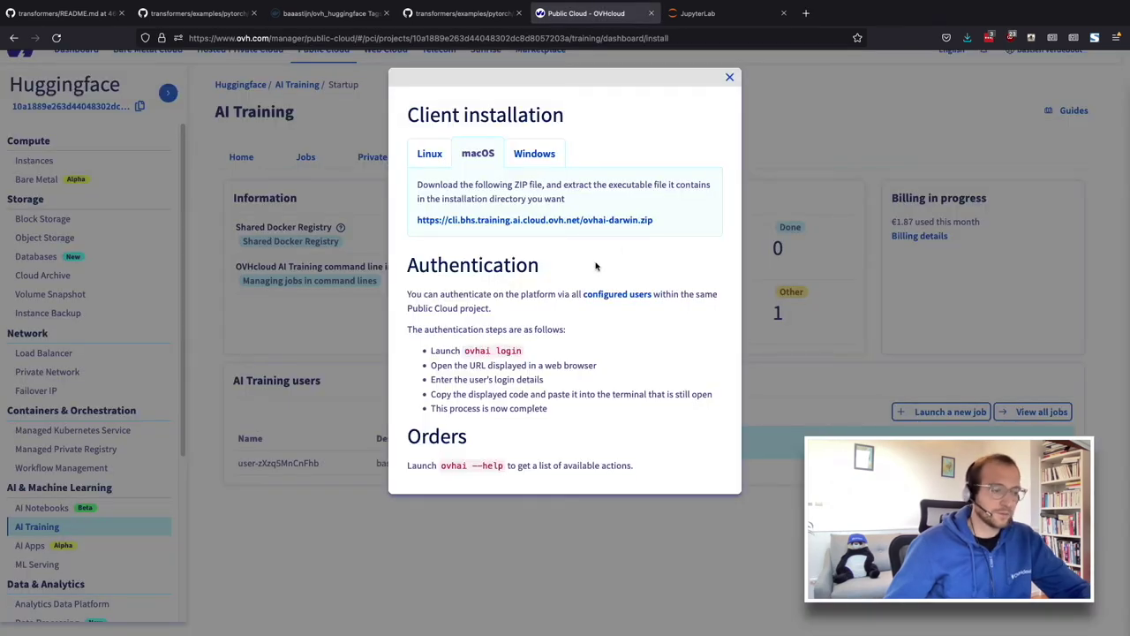
pyautogui.press('super+Tab')
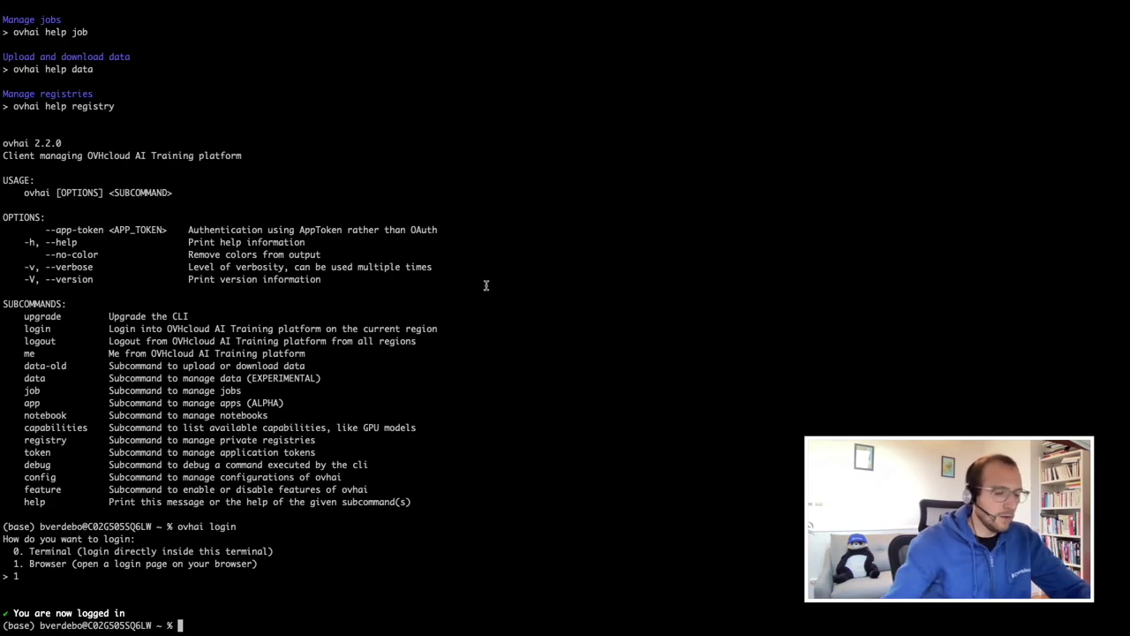
# - List the existing AI Training jobs with ovhai job ls
pyautogui.write('ovhai job ls')
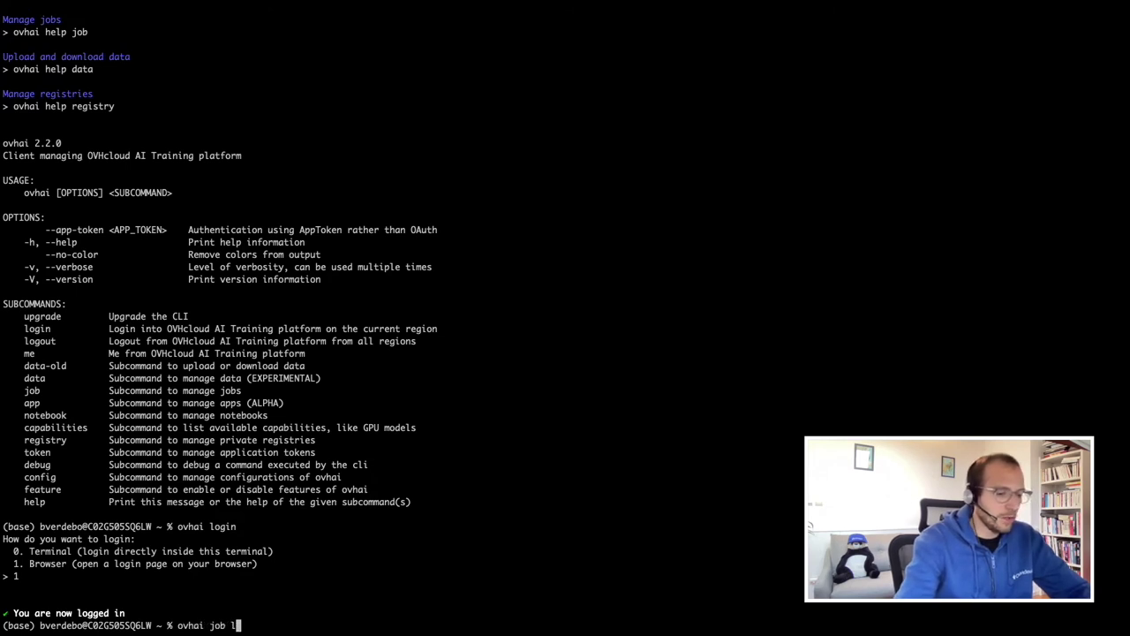
pyautogui.press('Return')
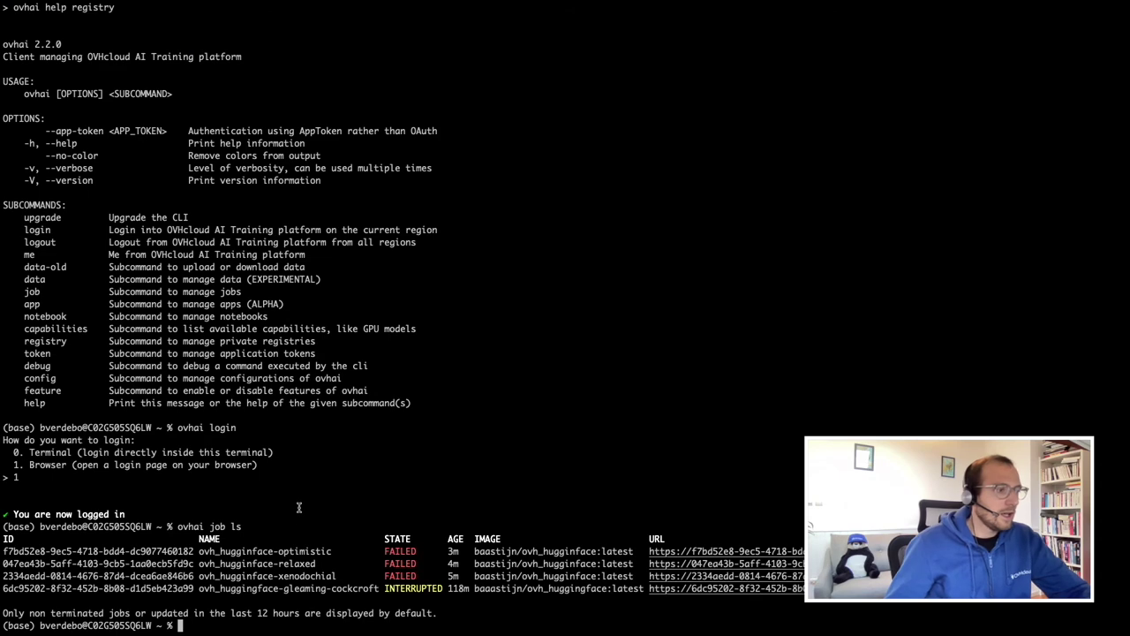
pyautogui.moveTo(273, 552); pyautogui.dragTo(592, 589)
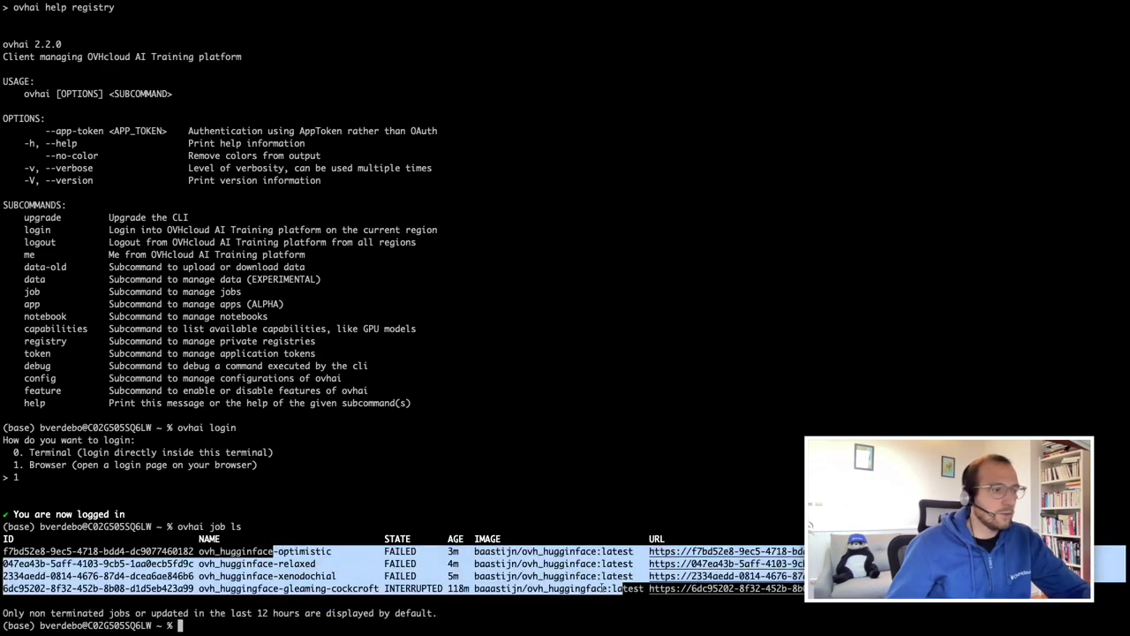
pyautogui.click(491, 574)
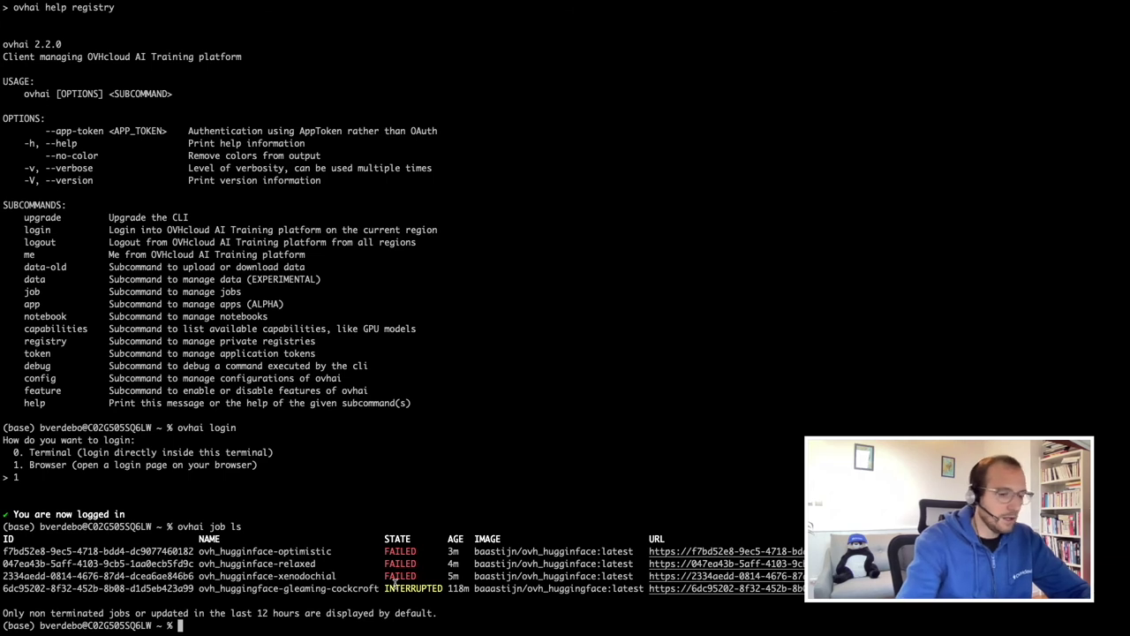
# - Run a new job from baastijn/ovh_huggingface:latest and open its job page
pyautogui.write('ovh')
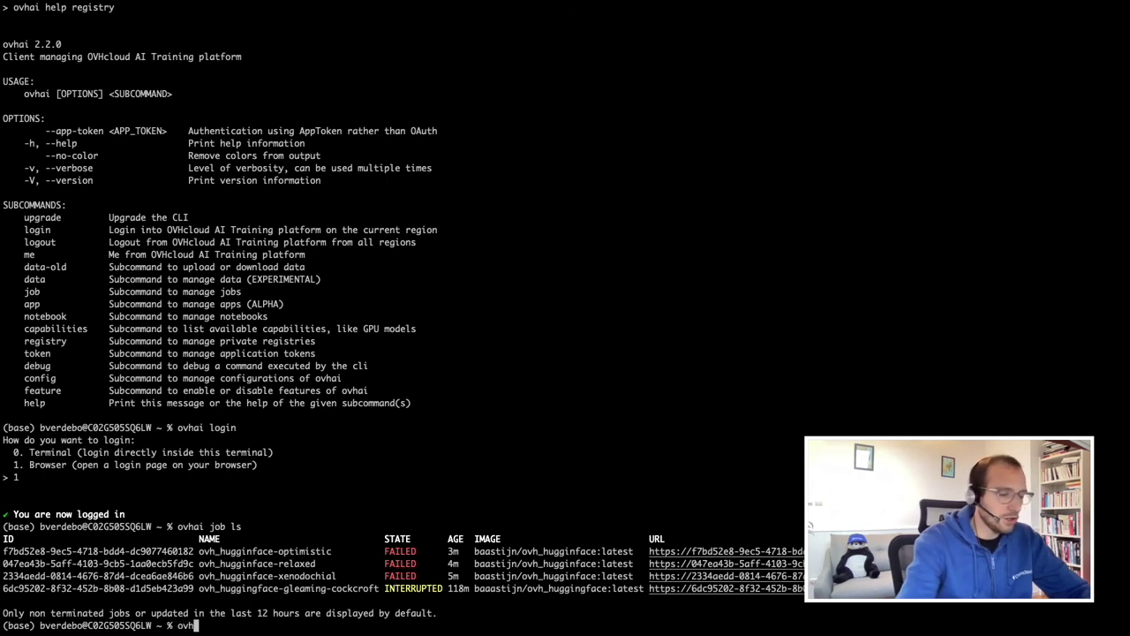
pyautogui.write('a')
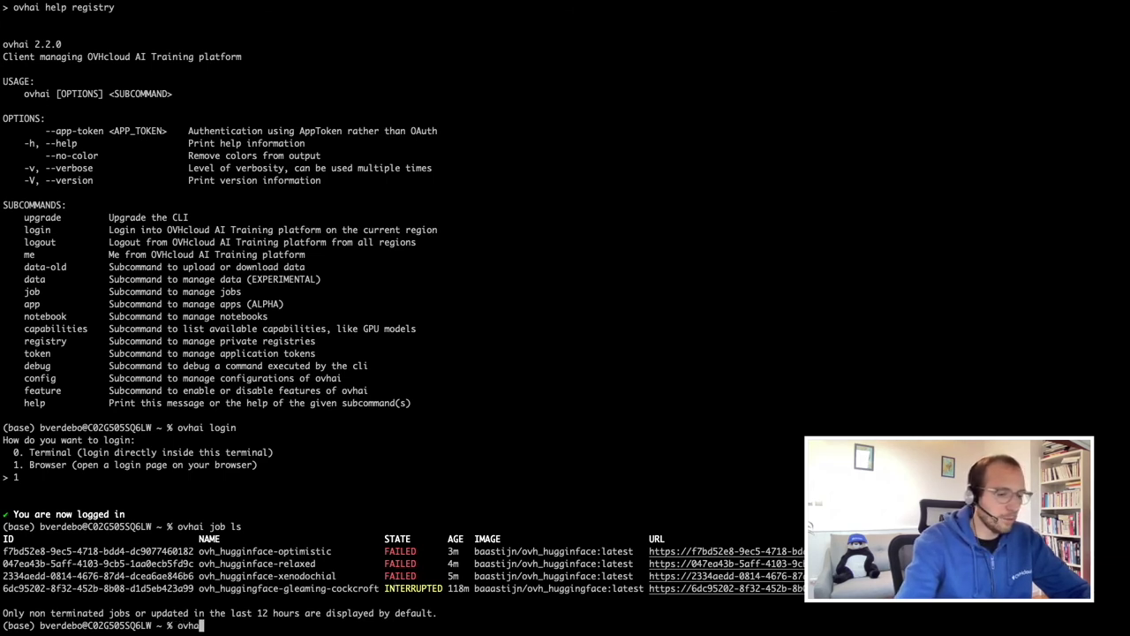
pyautogui.write('i job r')
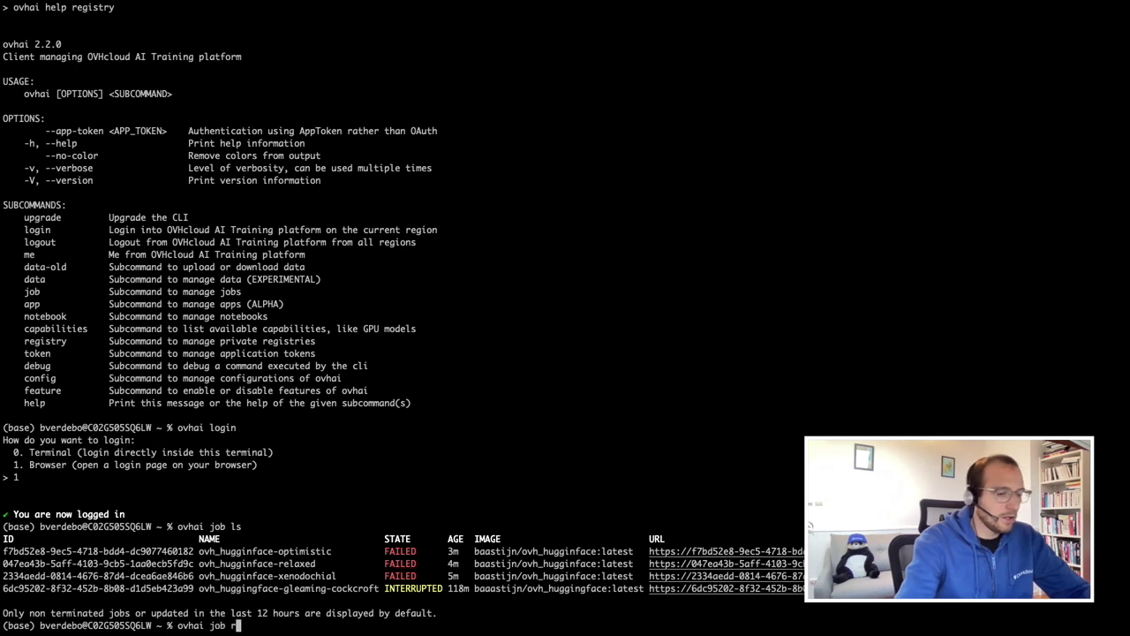
pyautogui.write('un ovh')
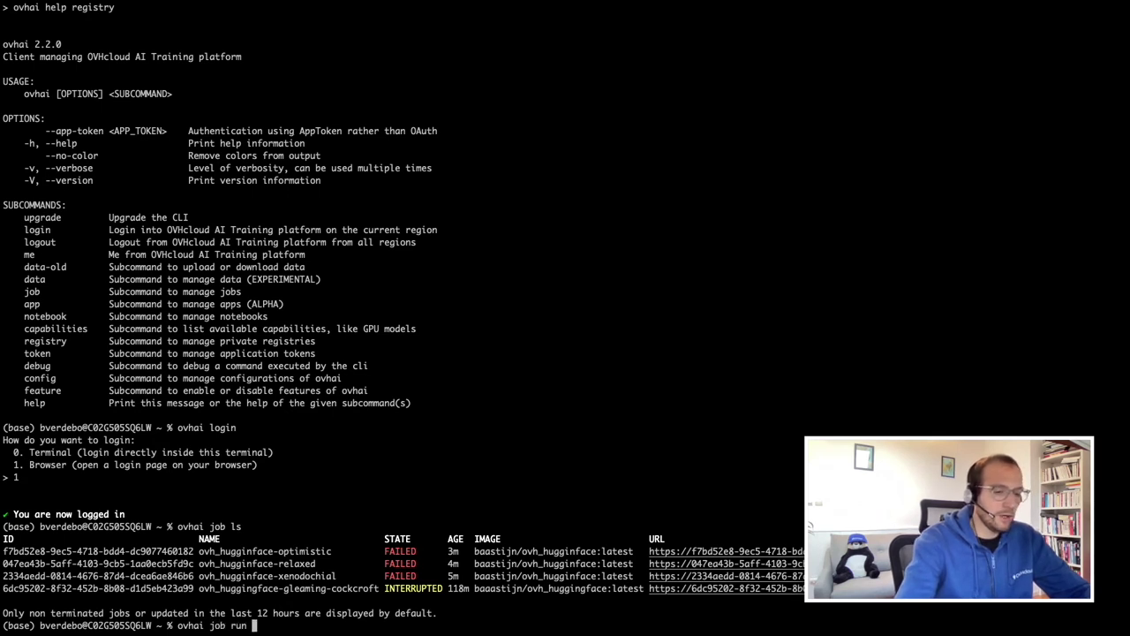
pyautogui.press('BackSpace')
pyautogui.press('BackSpace')
pyautogui.press('BackSpace')
pyautogui.write('baastijn')
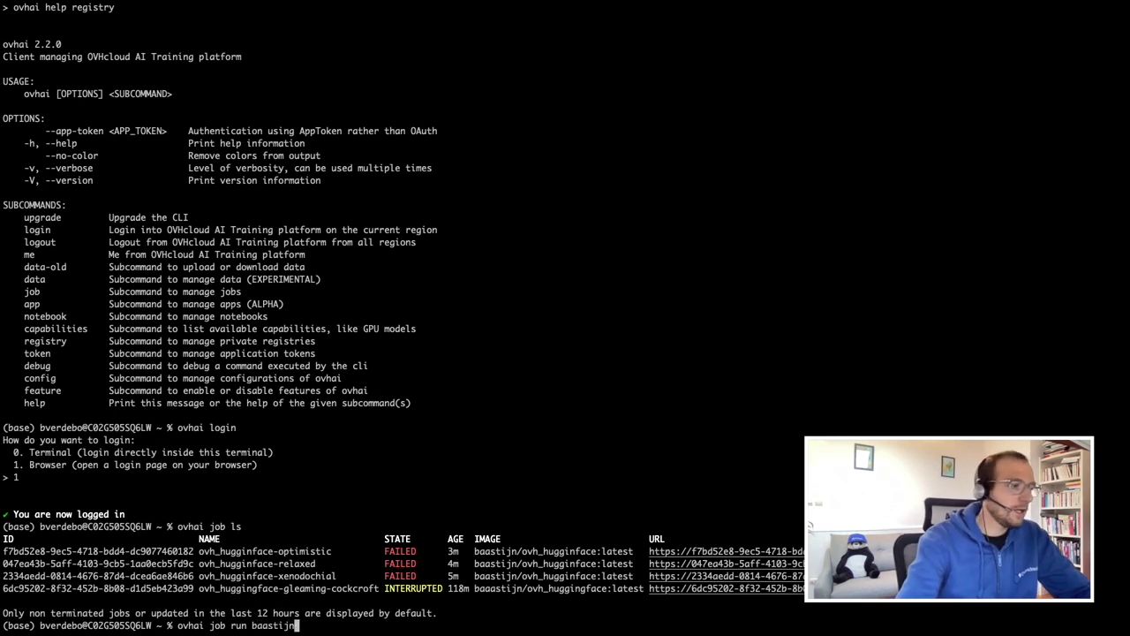
pyautogui.write('/ovh_hugg')
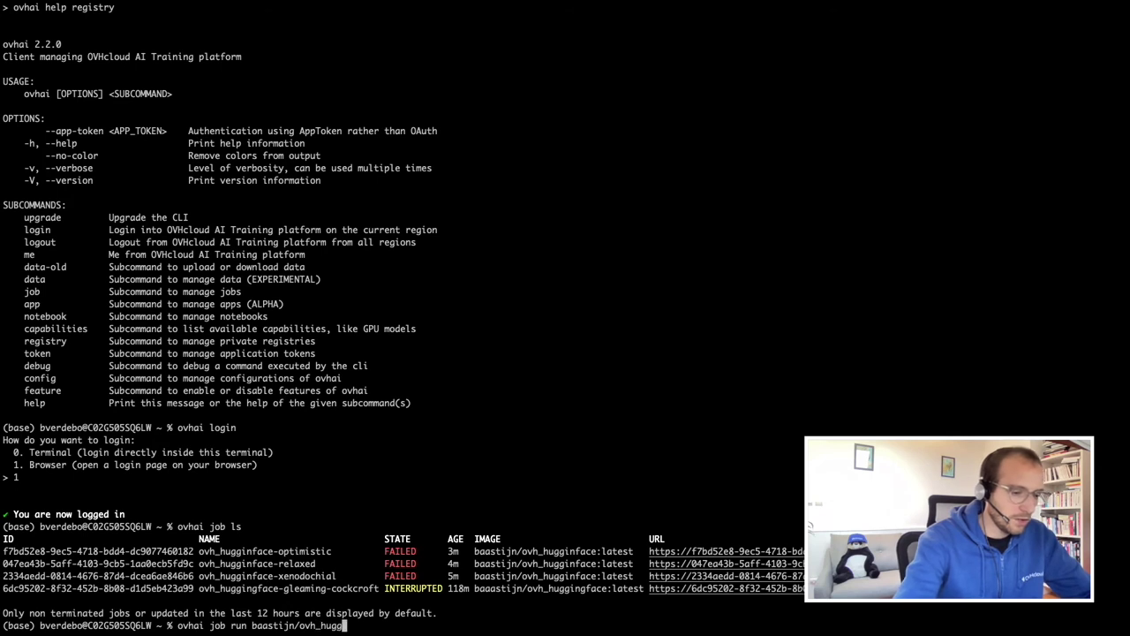
pyautogui.write('ingface')
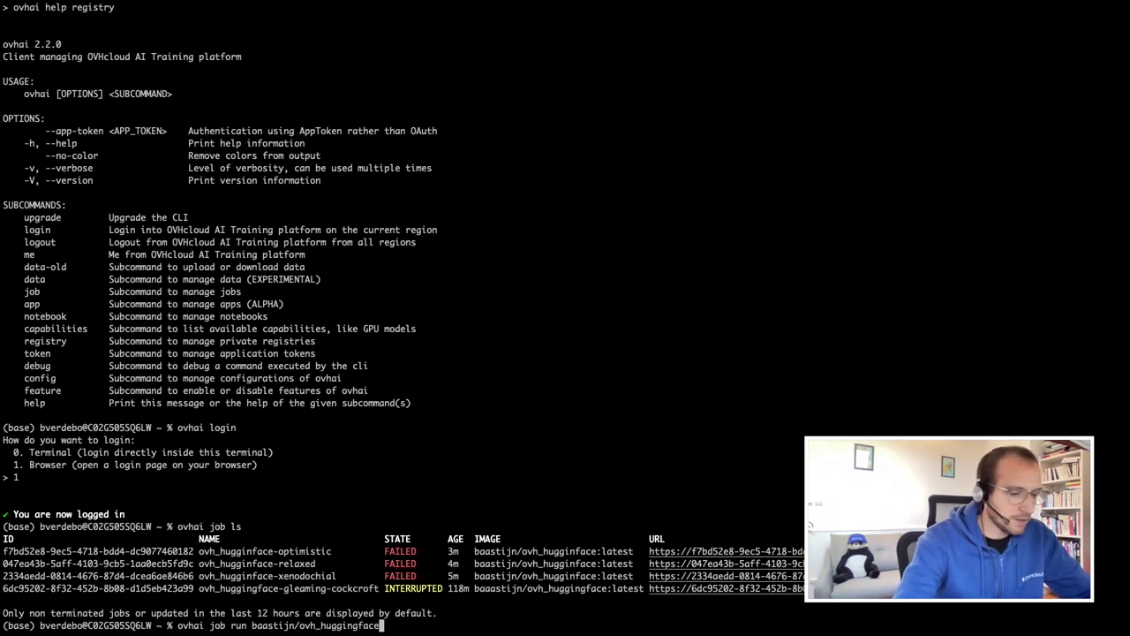
pyautogui.write(':latest')
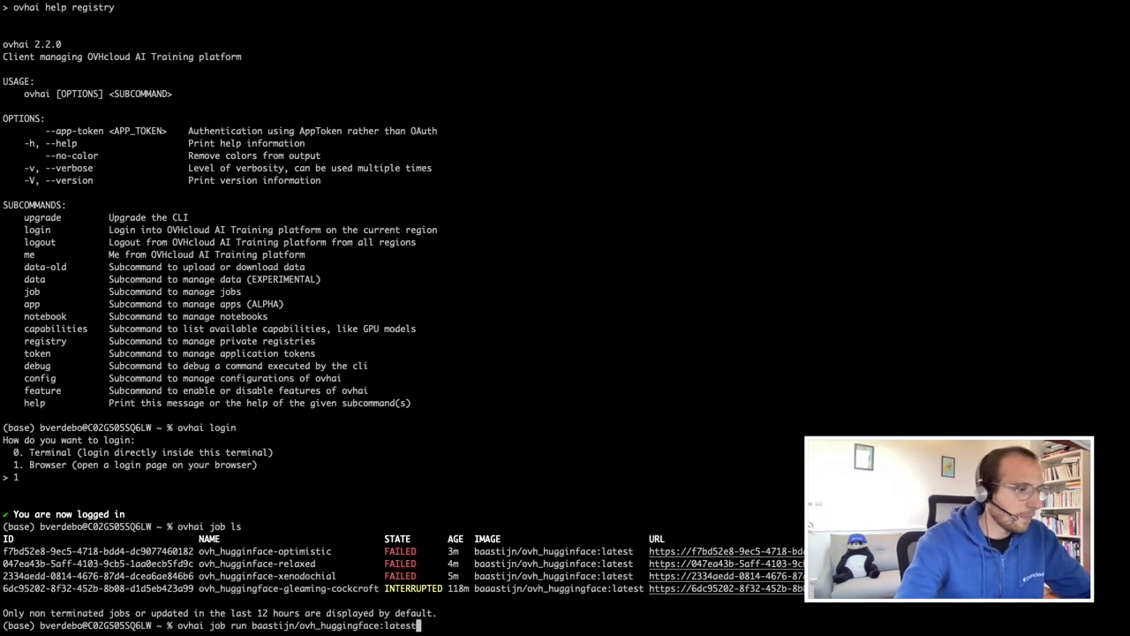
pyautogui.press('Return')
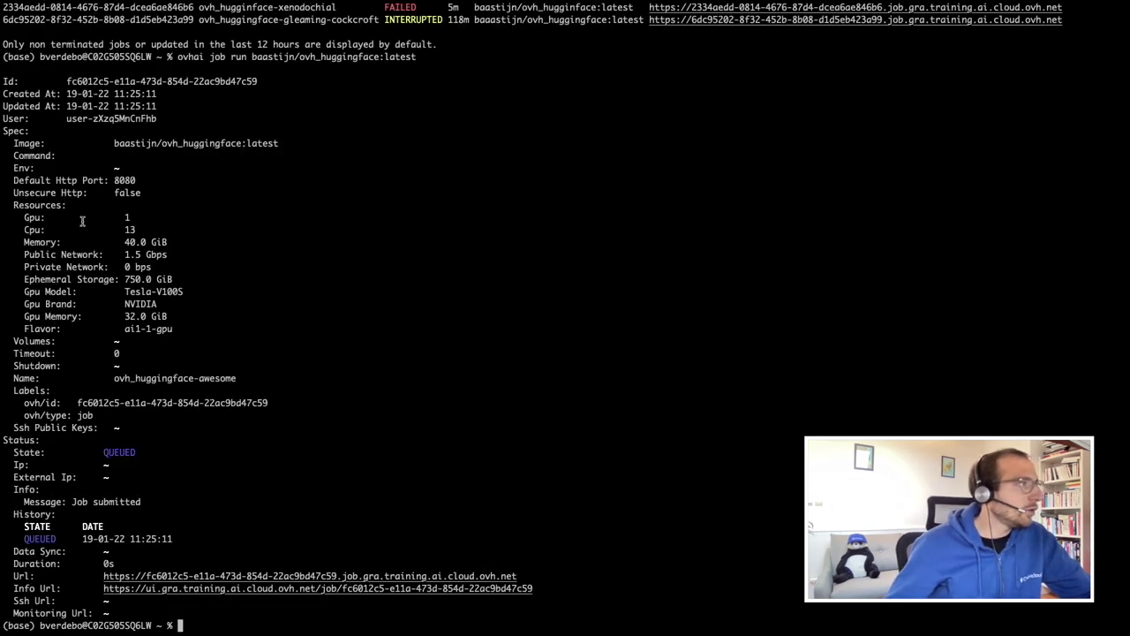
pyautogui.doubleClick(119, 452)
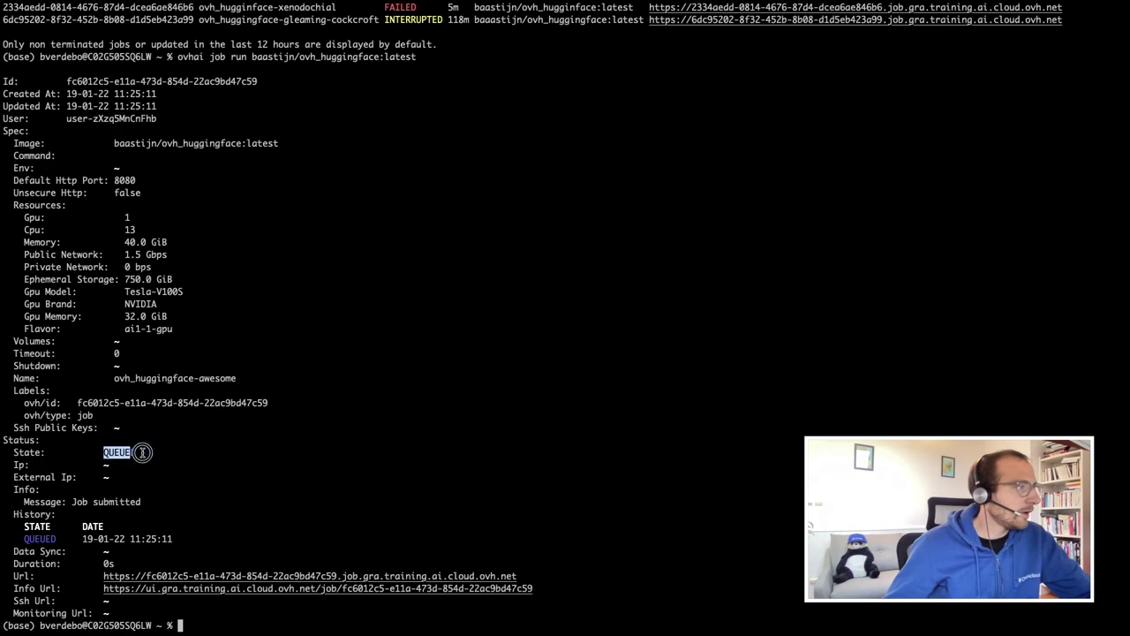
pyautogui.click(177, 502)
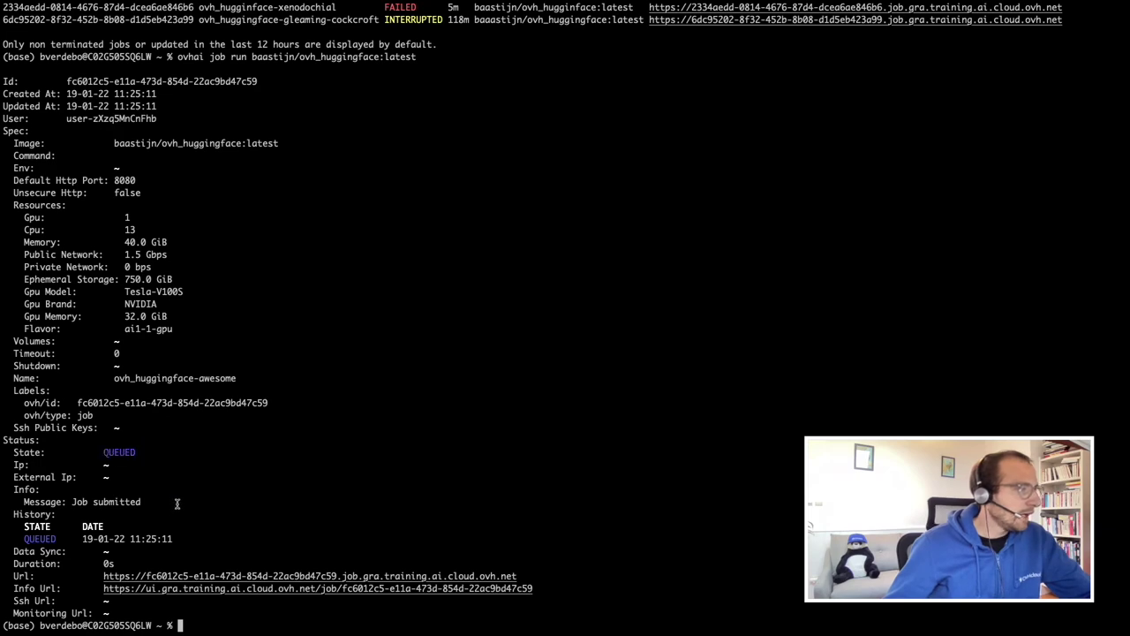
pyautogui.keyDown('super'); pyautogui.click(147, 578); pyautogui.keyUp('super')
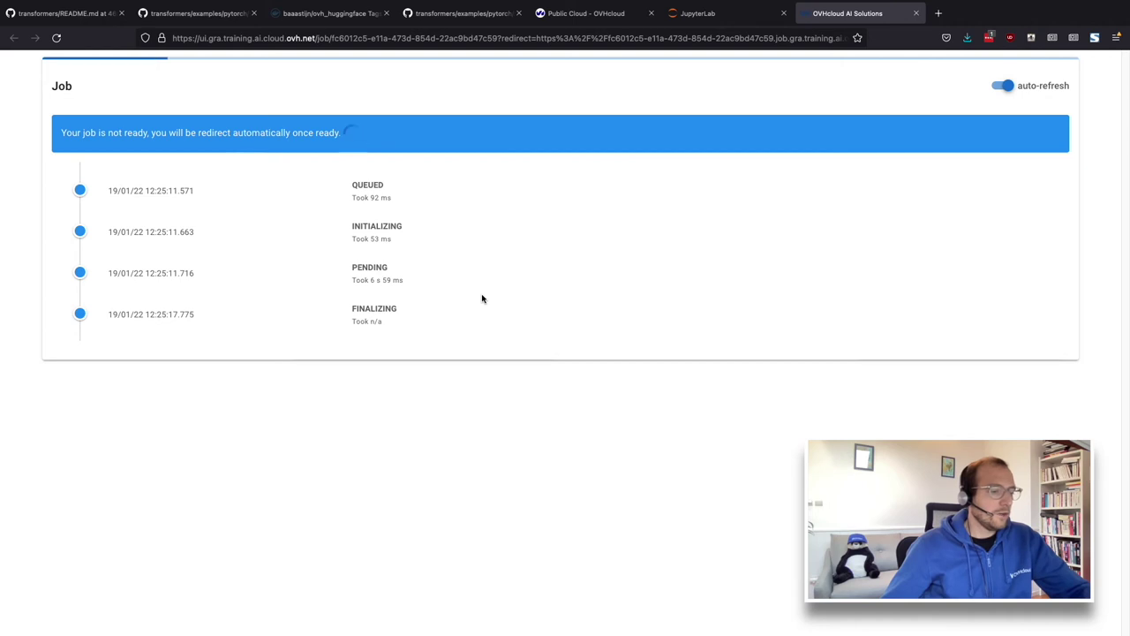
# - Back in the terminal, run ovhai job ls to see the new job FINALIZING
pyautogui.press('super+Tab')
pyautogui.press('Up')
pyautogui.hotkey('ctrl', 'w')
pyautogui.hotkey('ctrl', 'w')
pyautogui.hotkey('ctrl', 'w')
pyautogui.write('ls')
pyautogui.press('Return')
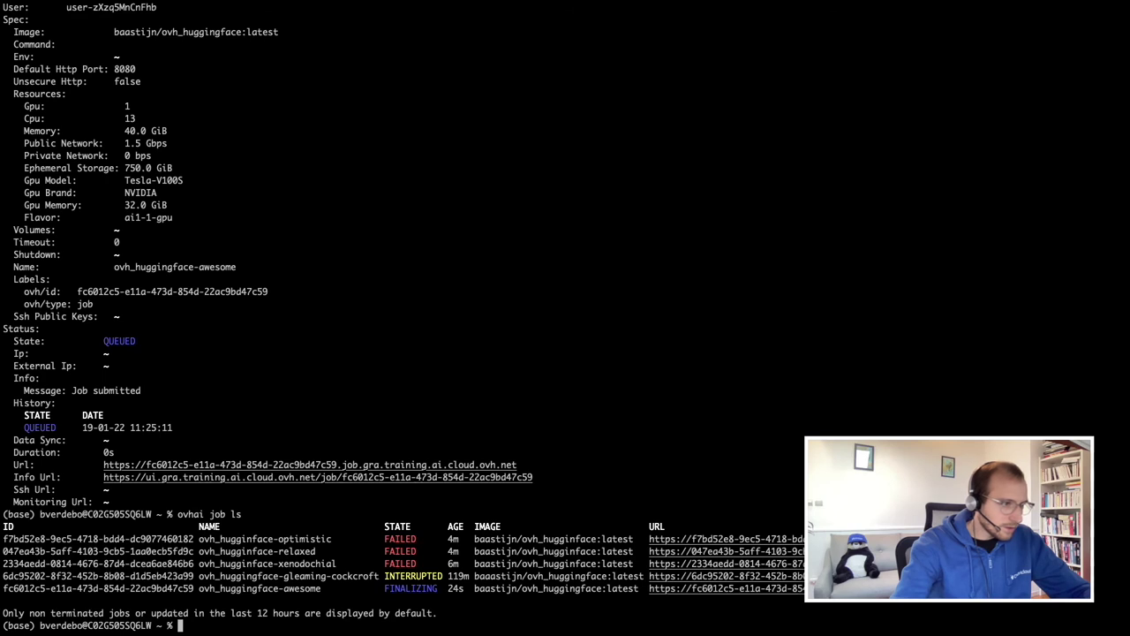
# - Rerun the job run command to launch ovh_huggingface-dazzling and open its JupyterLab workspace
pyautogui.press('Up')
pyautogui.press('Up')
pyautogui.press('Left')
pyautogui.press('Left')
pyautogui.press('Left')
pyautogui.press('Left')
pyautogui.press('Left')
pyautogui.press('Left')
pyautogui.press('Left')
pyautogui.press('Left')
pyautogui.press('Left')
pyautogui.press('Left')
pyautogui.press('Left')
pyautogui.press('Left')
pyautogui.press('Left')
pyautogui.press('Left')
pyautogui.press('Left')
pyautogui.press('Left')
pyautogui.press('Left')
pyautogui.press('Left')
pyautogui.press('Left')
pyautogui.press('Left')
pyautogui.press('Left')
pyautogui.press('Left')
pyautogui.press('Left')
pyautogui.press('Left')
pyautogui.press('Left')
pyautogui.press('Left')
pyautogui.press('Left')
pyautogui.press('Left')
pyautogui.press('Left')
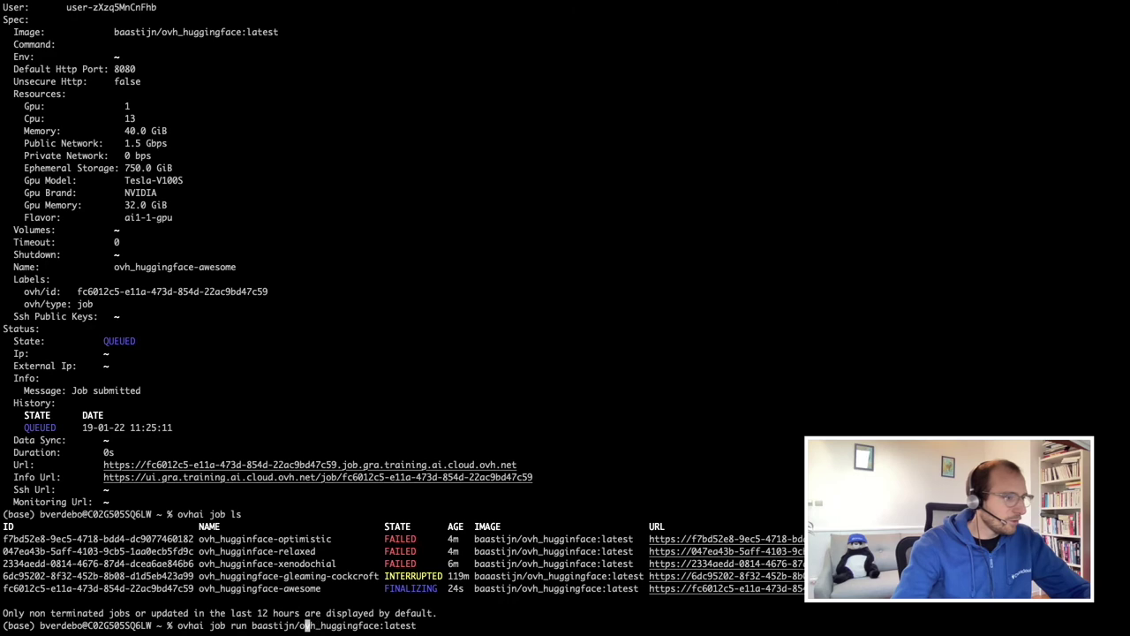
pyautogui.write('a')
pyautogui.press('Return')
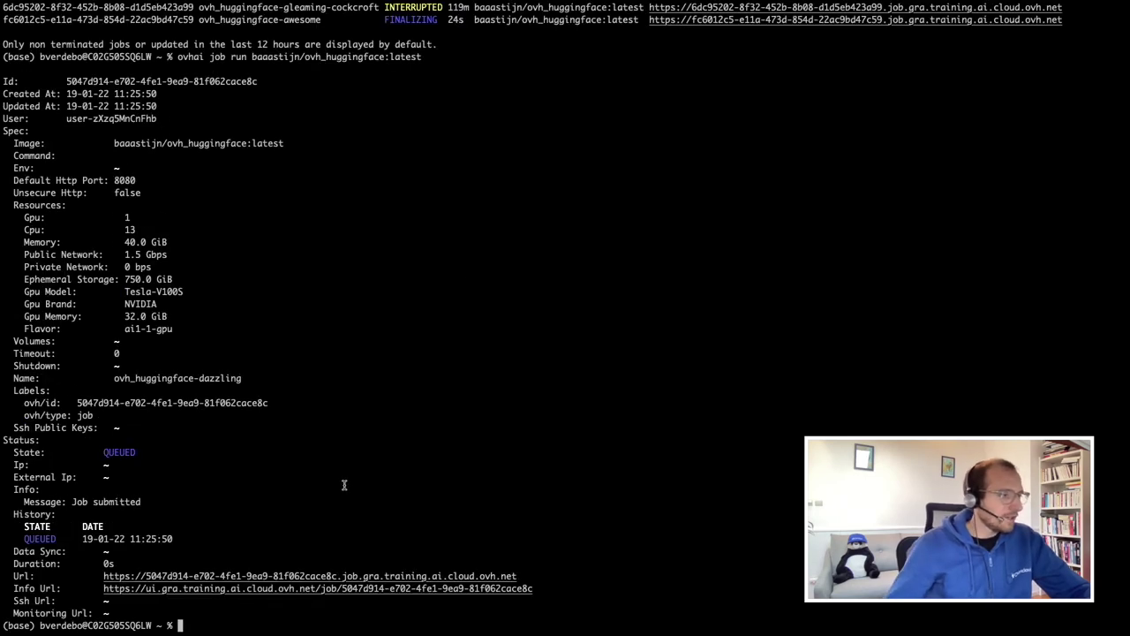
pyautogui.keyDown('super'); pyautogui.click(394, 576); pyautogui.keyUp('super')
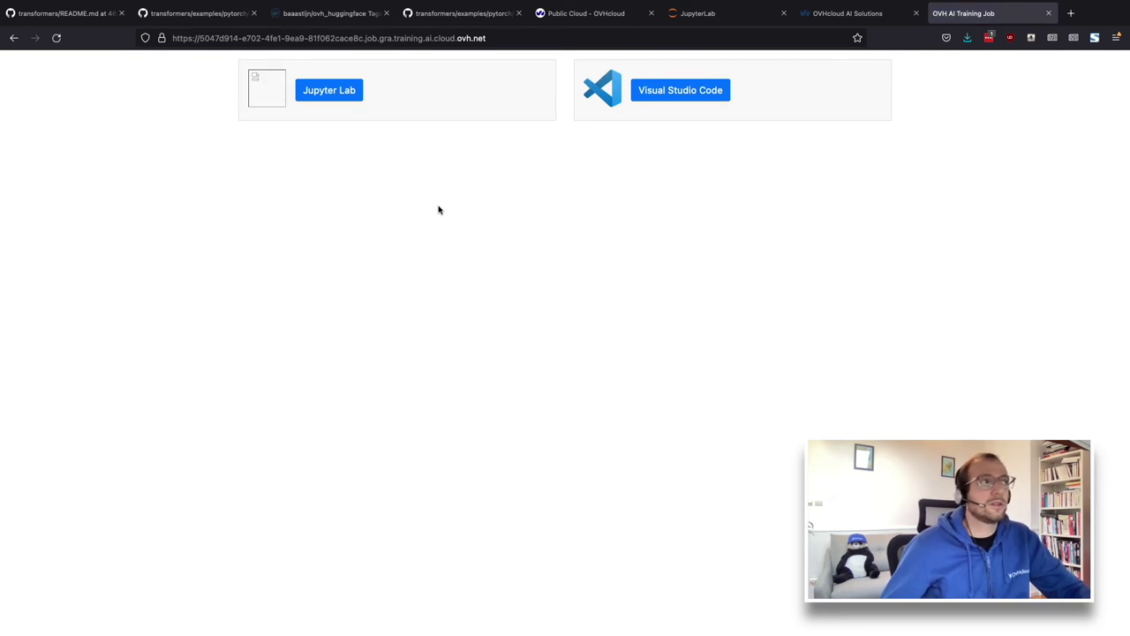
pyautogui.click(336, 97)
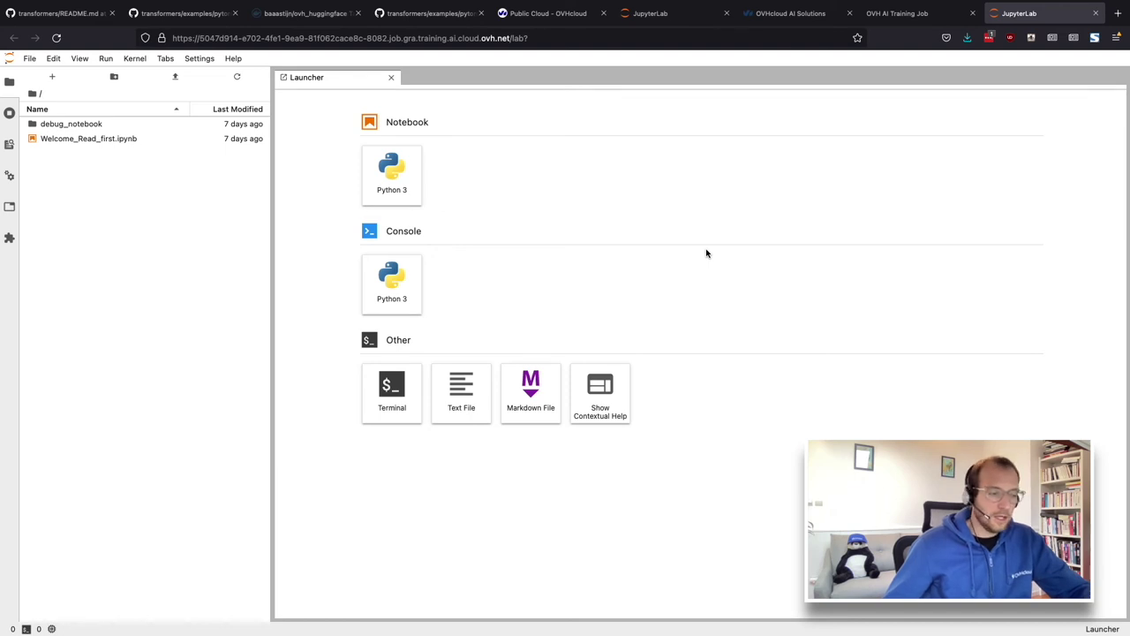
# - Back in the terminal, recall the previous job run command and begin trimming it
pyautogui.press('super+Tab')
pyautogui.press('Up')
pyautogui.press('BackSpace')
pyautogui.press('BackSpace')
pyautogui.press('BackSpace')
pyautogui.press('BackSpace')
pyautogui.press('BackSpace')
pyautogui.press('BackSpace')
pyautogui.press('BackSpace')
pyautogui.press('BackSpace')
pyautogui.press('BackSpace')
pyautogui.press('BackSpace')
pyautogui.press('BackSpace')
pyautogui.press('BackSpace')
pyautogui.press('BackSpace')
pyautogui.press('BackSpace')
pyautogui.press('BackSpace')
pyautogui.press('BackSpace')
pyautogui.press('BackSpace')
pyautogui.press('BackSpace')
pyautogui.press('BackSpace')
pyautogui.press('BackSpace')
pyautogui.press('BackSpace')
pyautogui.press('BackSpace')
pyautogui.press('BackSpace')
pyautogui.press('BackSpace')
pyautogui.press('BackSpace')
pyautogui.press('BackSpace')
pyautogui.press('BackSpace')
pyautogui.press('BackSpace')
pyautogui.press('BackSpace')
pyautogui.press('BackSpace')
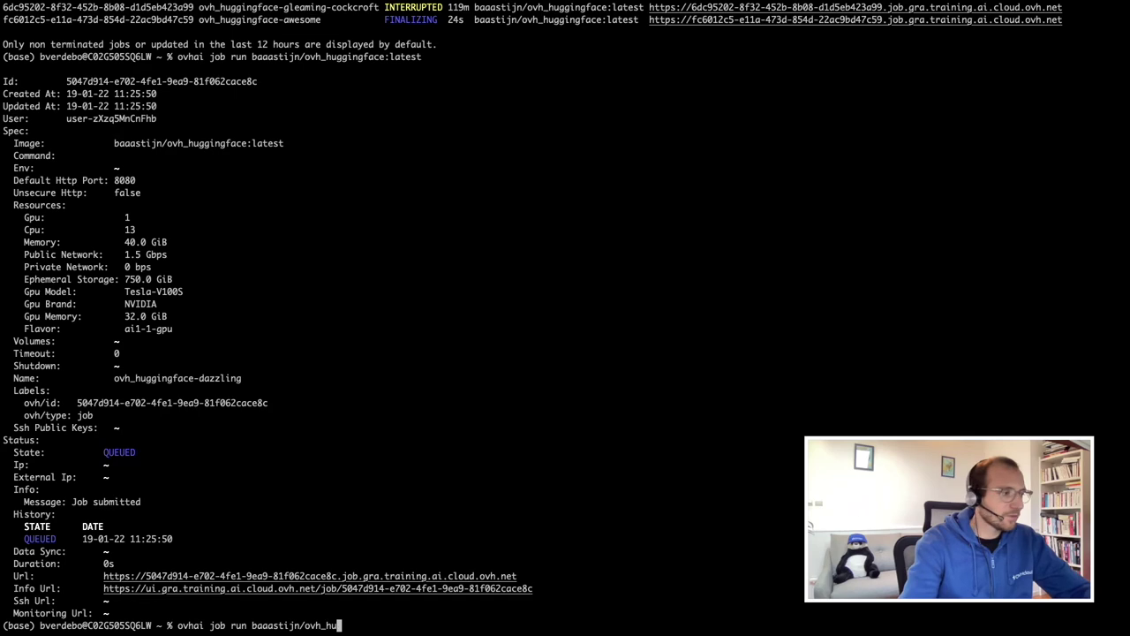
pyautogui.press('BackSpace')
pyautogui.press('BackSpace')
pyautogui.press('BackSpace')
pyautogui.press('BackSpace')
pyautogui.press('BackSpace')
# - Run 'ovhai data' to list the data commands: copy, delete, list, move, region, sync
pyautogui.write('data')
pyautogui.press('Return')
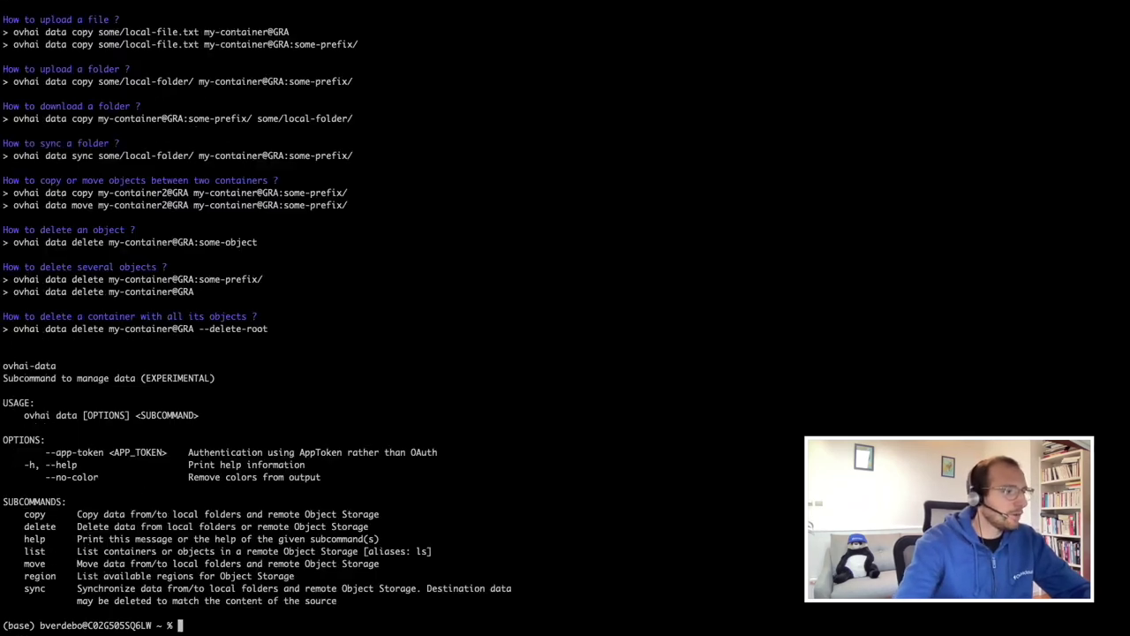
pyautogui.scroll(5, 406, 227)
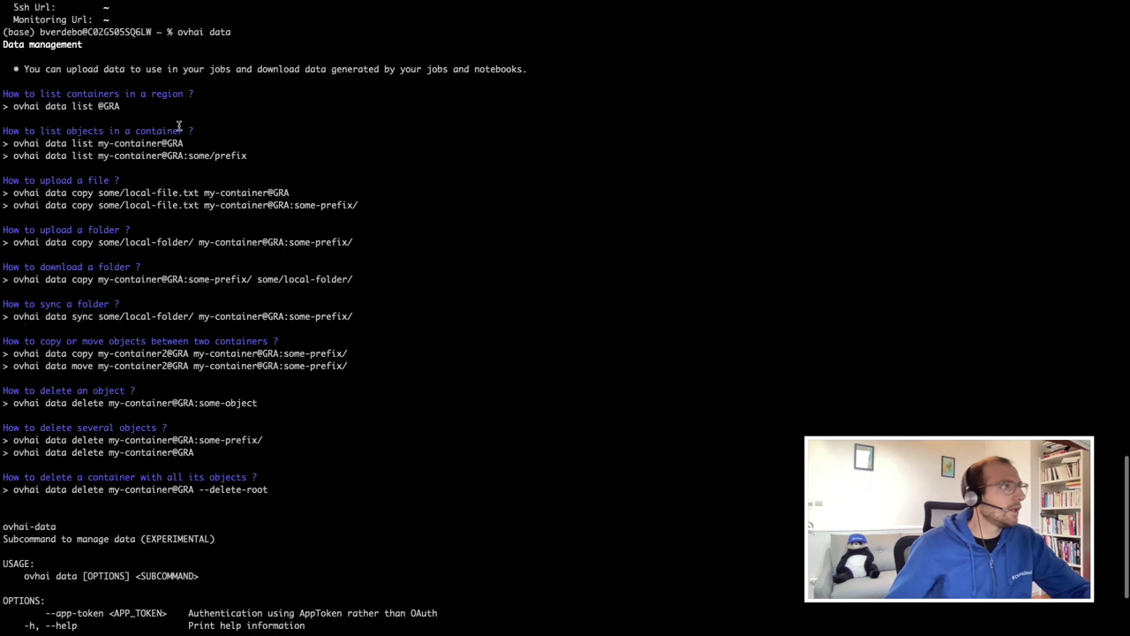
pyautogui.moveTo(45, 92); pyautogui.dragTo(378, 463)
pyautogui.click(387, 446)
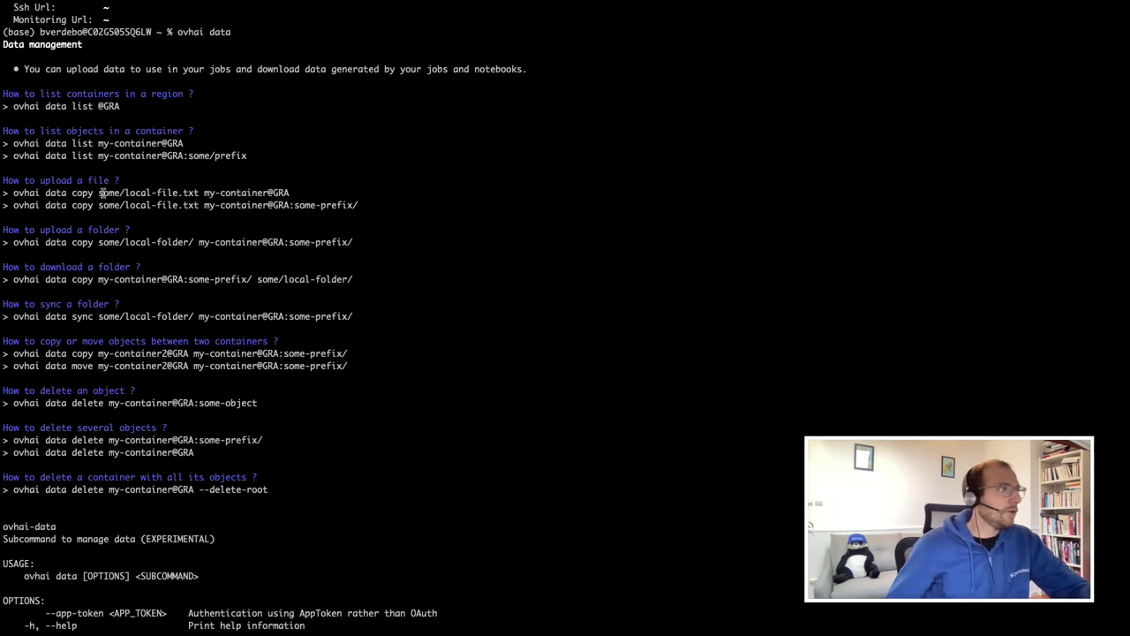
# - Highlight the 'upload a folder' example command and its container destination, then recall earlier commands
pyautogui.moveTo(70, 242); pyautogui.dragTo(357, 242)
pyautogui.click(231, 243)
pyautogui.moveTo(198, 242); pyautogui.dragTo(285, 254)
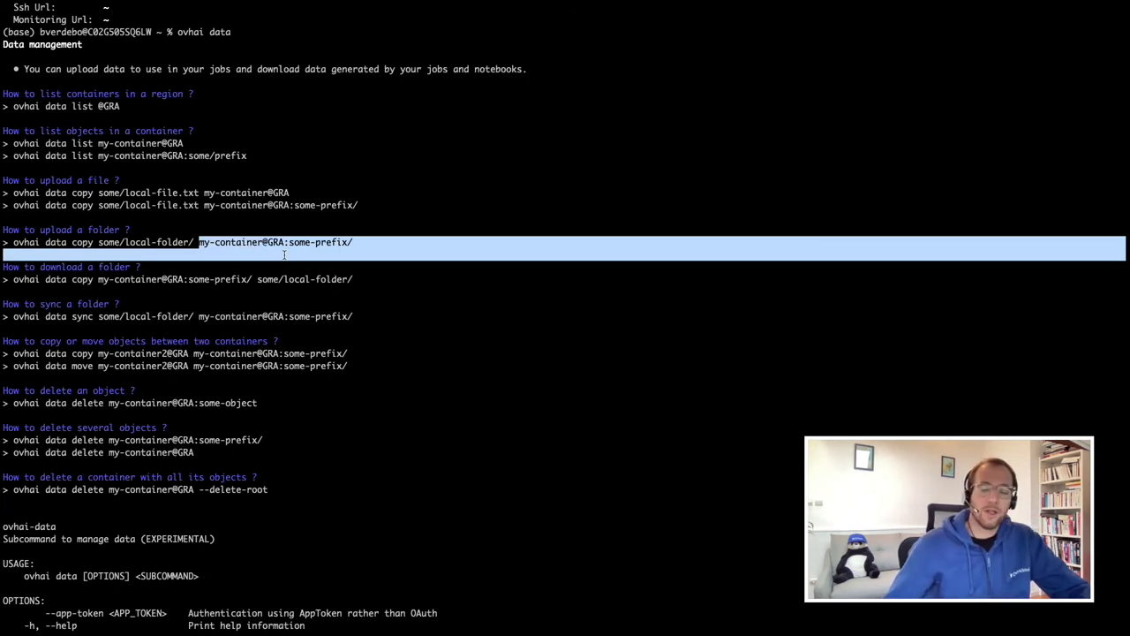
pyautogui.click(291, 251)
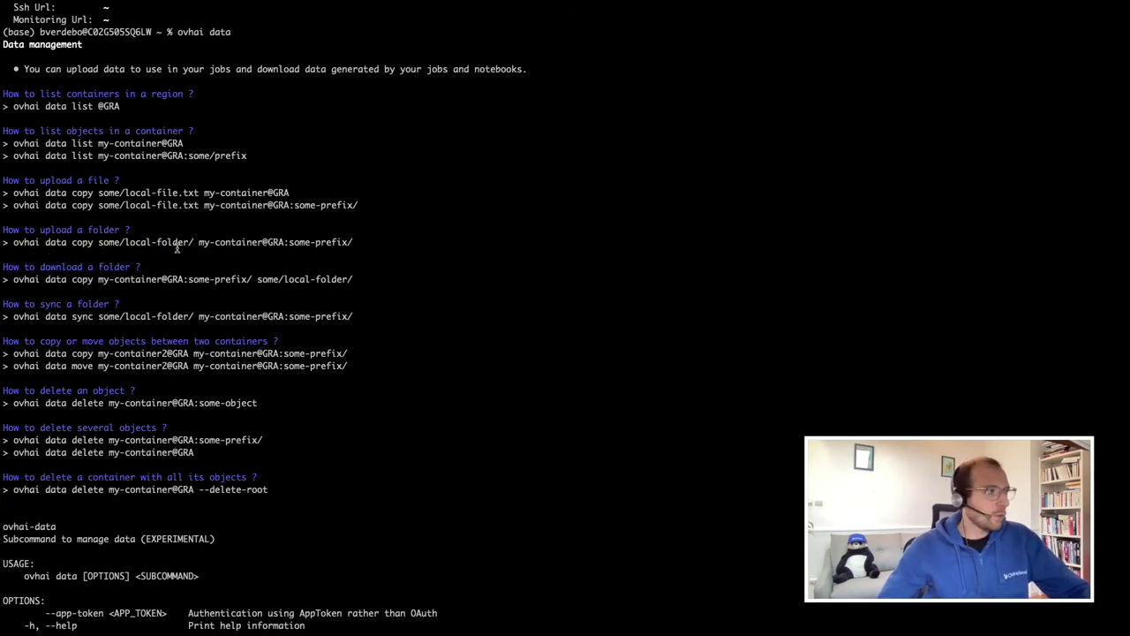
pyautogui.moveTo(290, 242); pyautogui.dragTo(318, 245)
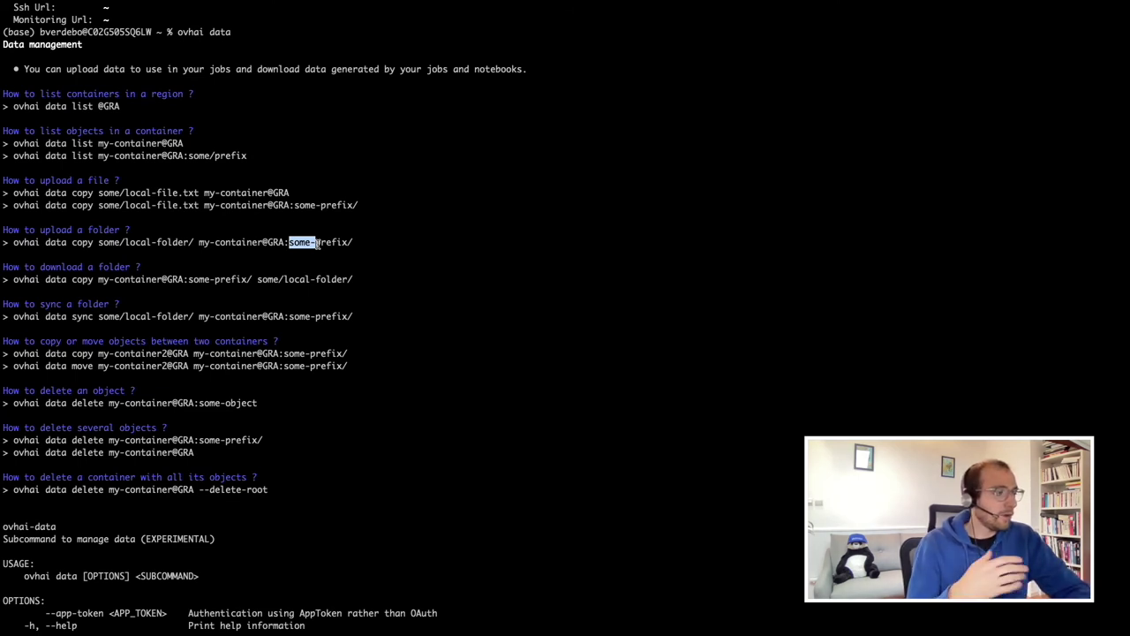
pyautogui.click(300, 267)
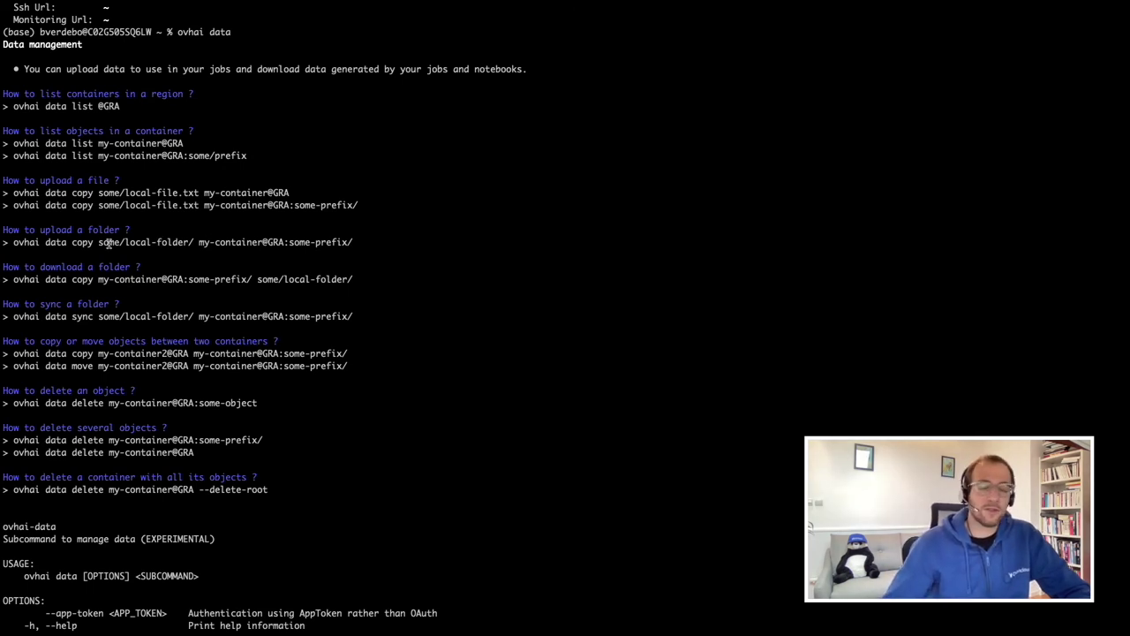
pyautogui.scroll(-5, 106, 244)
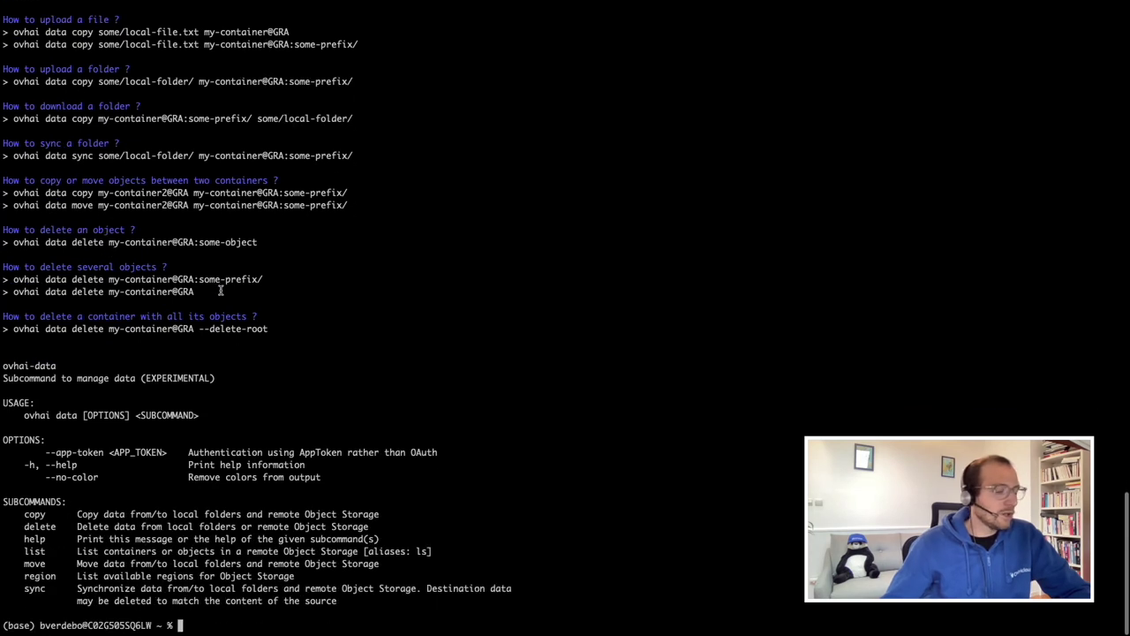
pyautogui.press('Up')
pyautogui.press('Up')
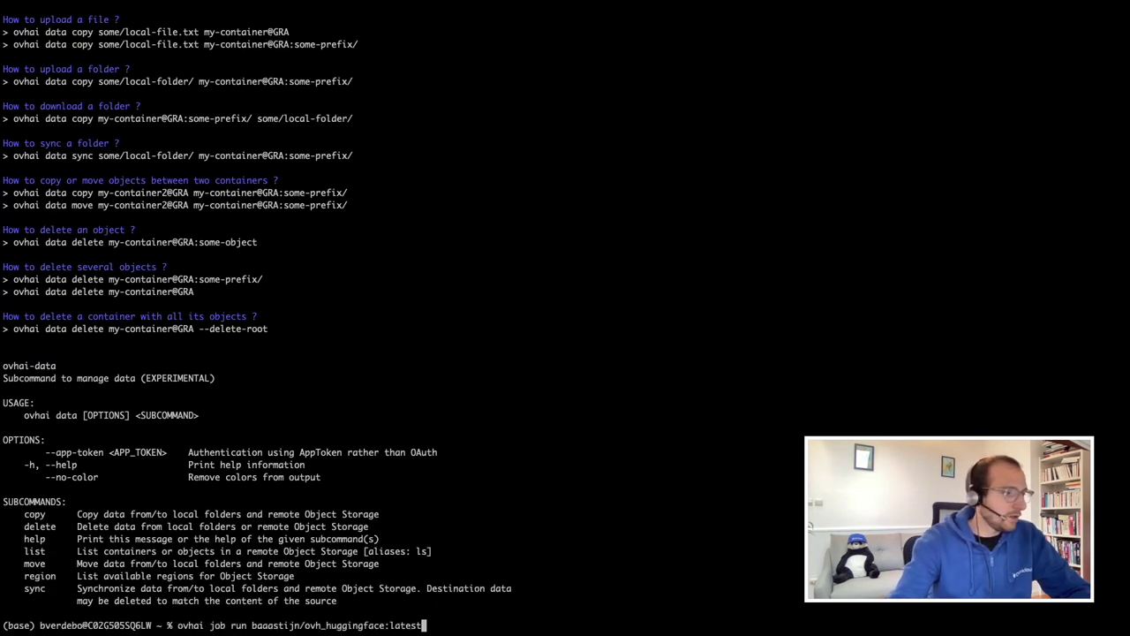
# - Run 'ovhai job ls', open the RUNNING ovh_huggingface-dazzling job's URL, then close that tab
pyautogui.press('Up')
pyautogui.press('Return')
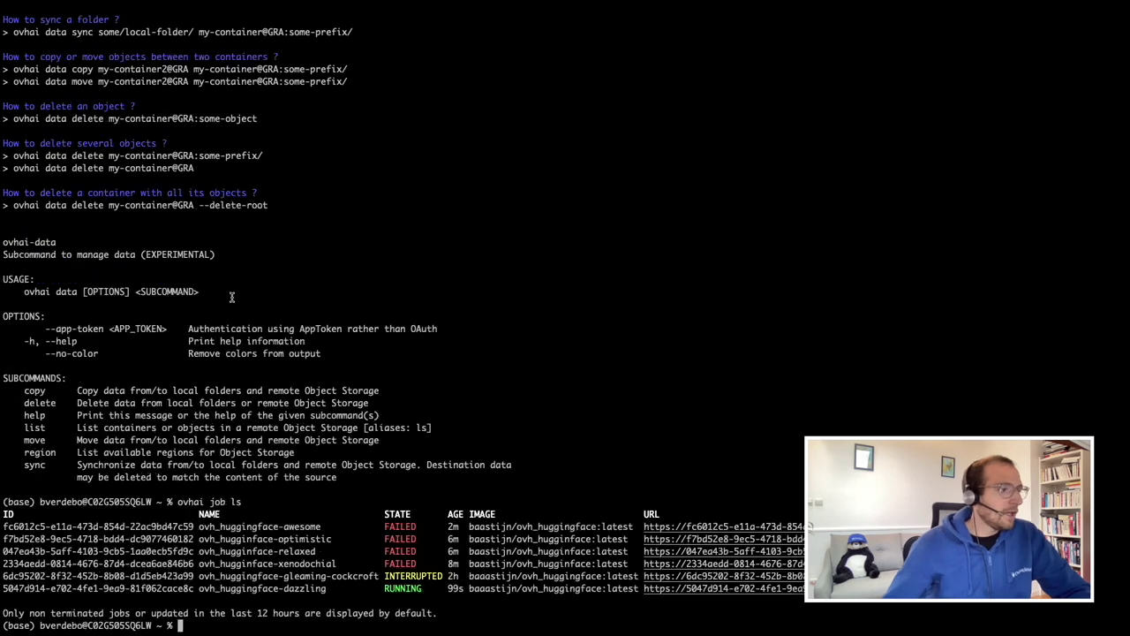
pyautogui.moveTo(5, 589); pyautogui.dragTo(362, 590)
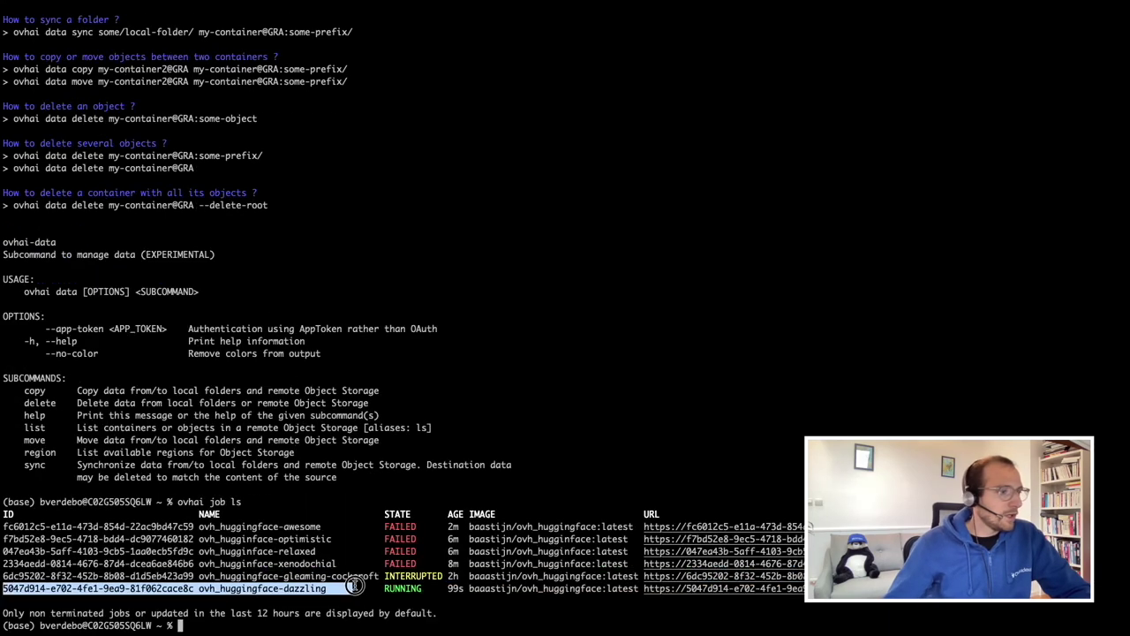
pyautogui.keyDown('super'); pyautogui.click(677, 589); pyautogui.keyUp('super')
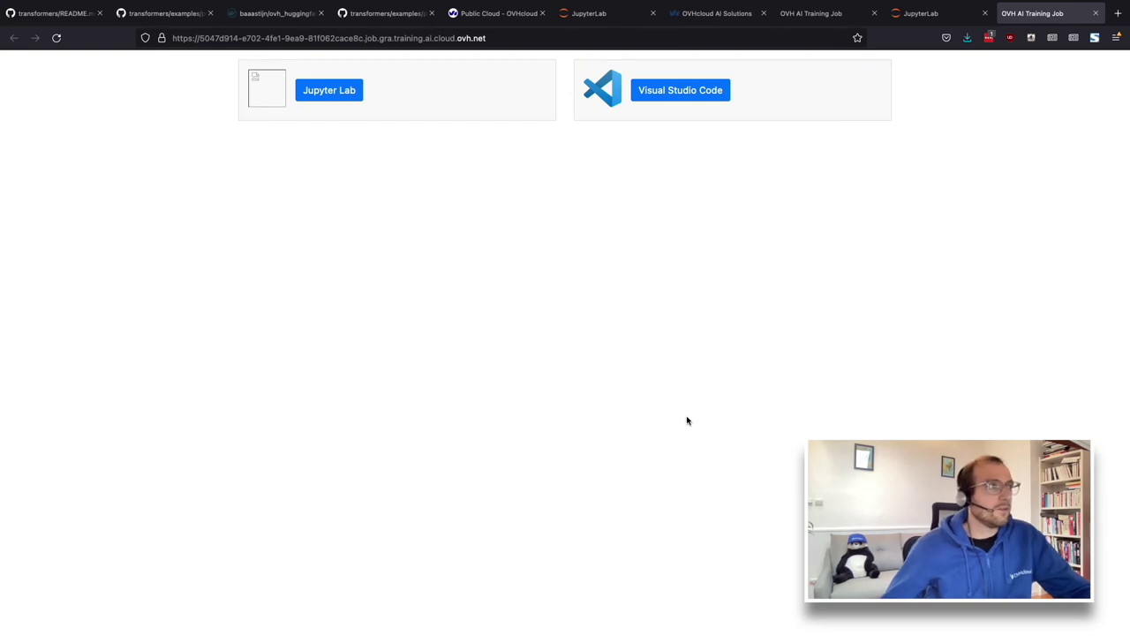
pyautogui.hotkey('ctrl', 'w')
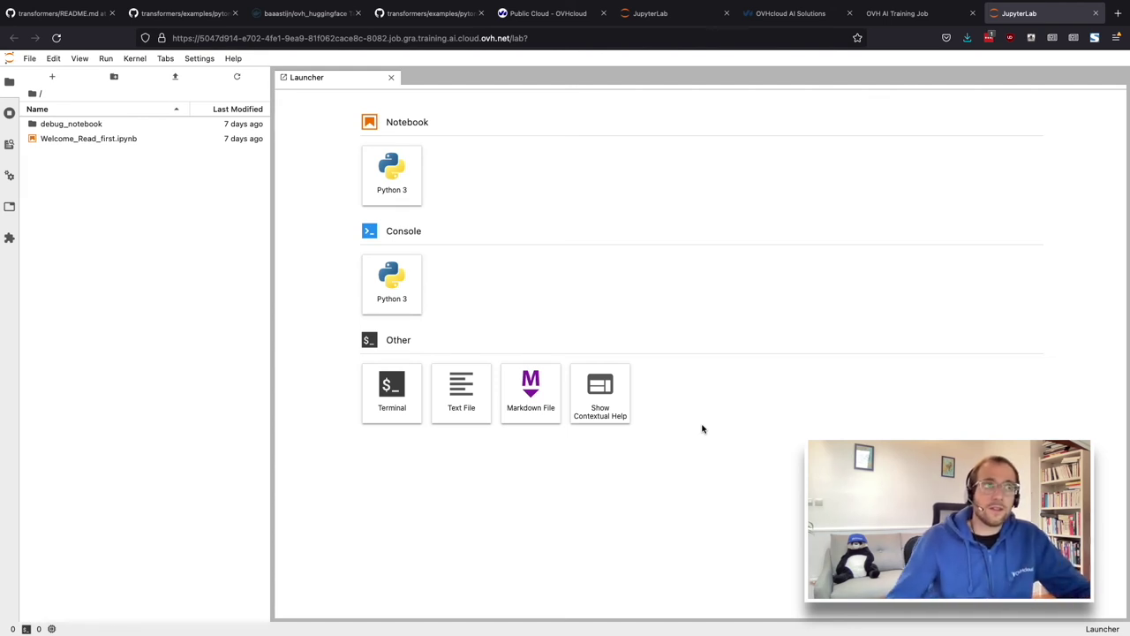
# - Return to the OVHcloud Control Panel and list the AI Training jobs
pyautogui.click(547, 13)
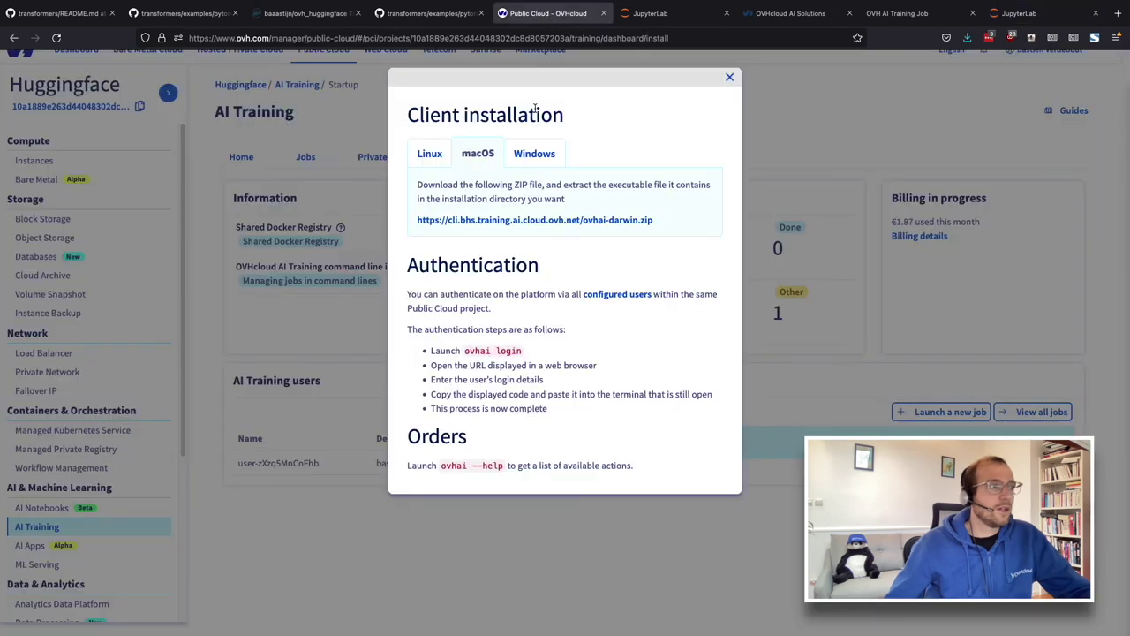
pyautogui.click(730, 77)
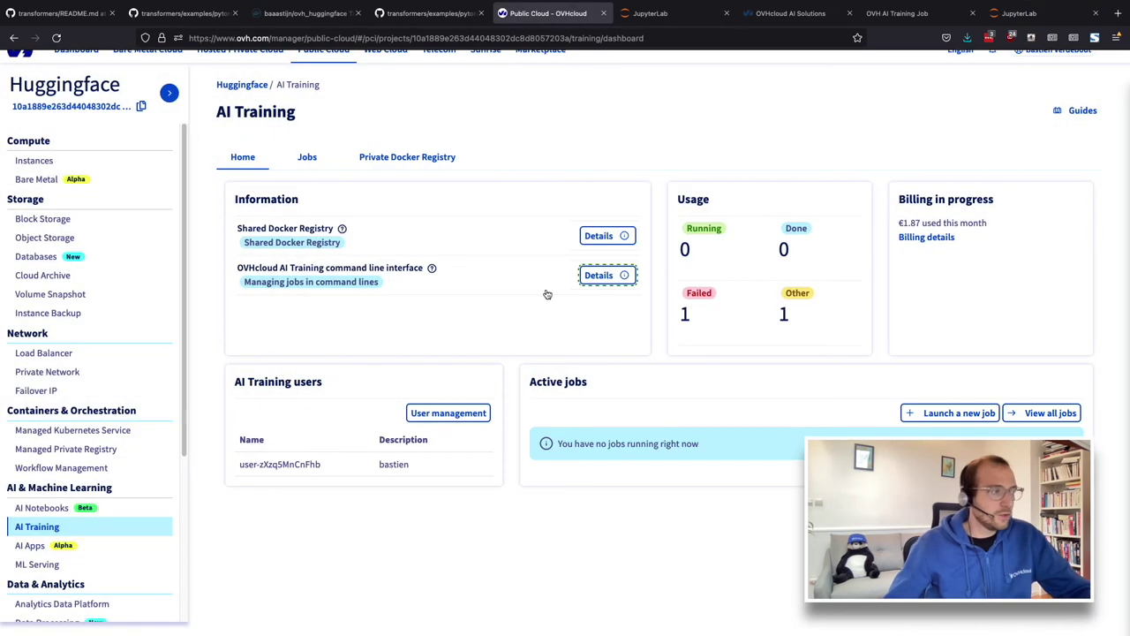
pyautogui.click(37, 527)
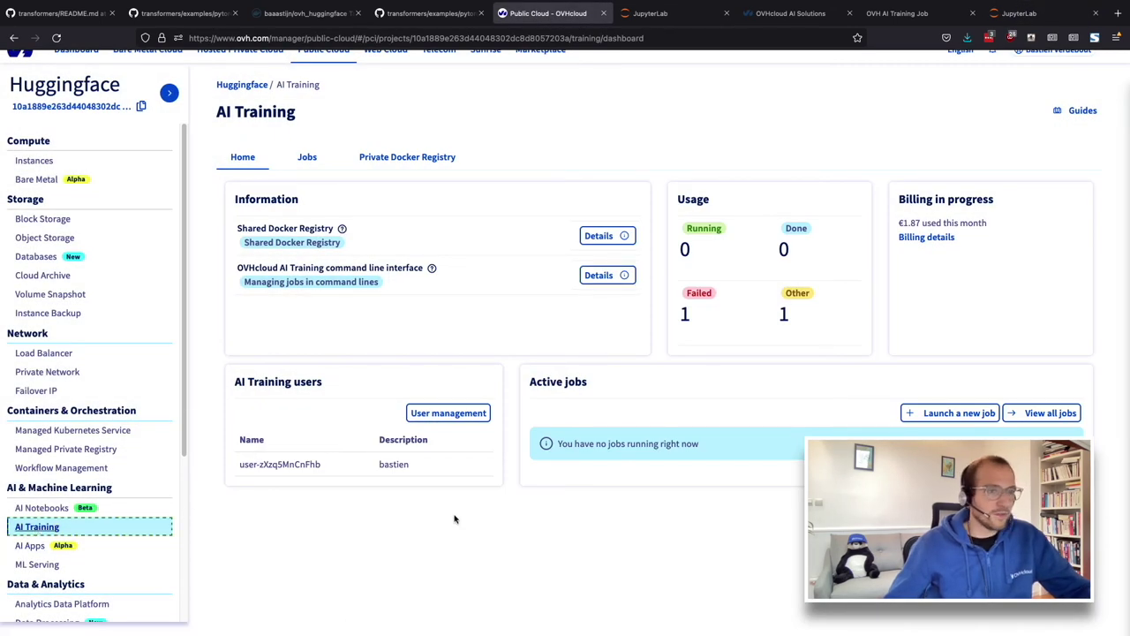
pyautogui.click(308, 157)
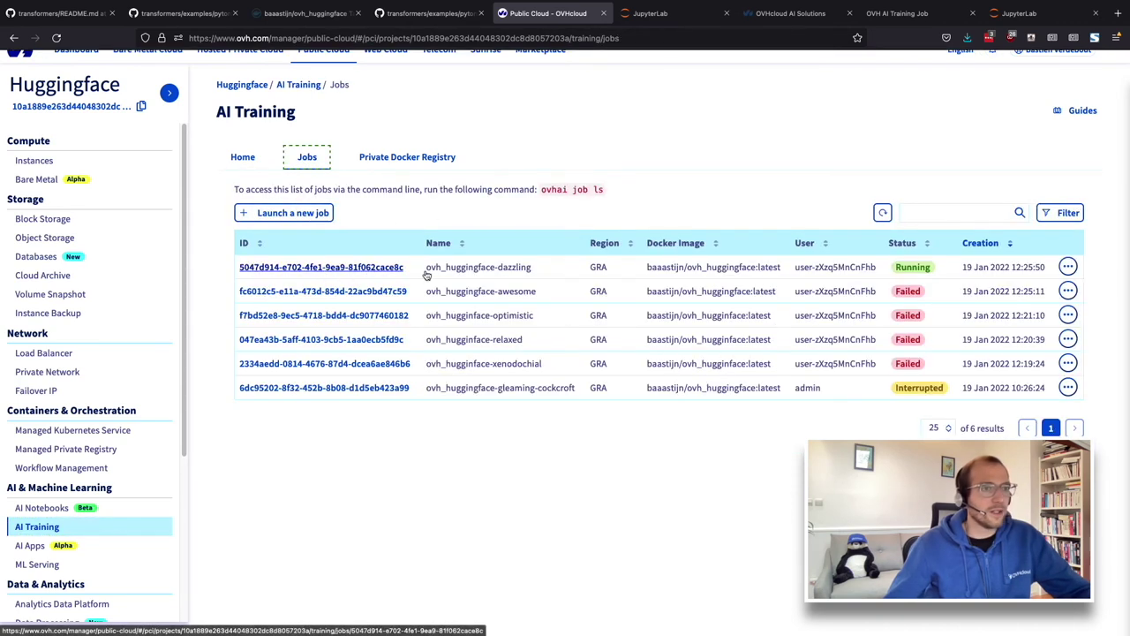
# - Open Details for the running ovh_huggingface-dazzling job from its ⋯ menu
pyautogui.click(1068, 267)
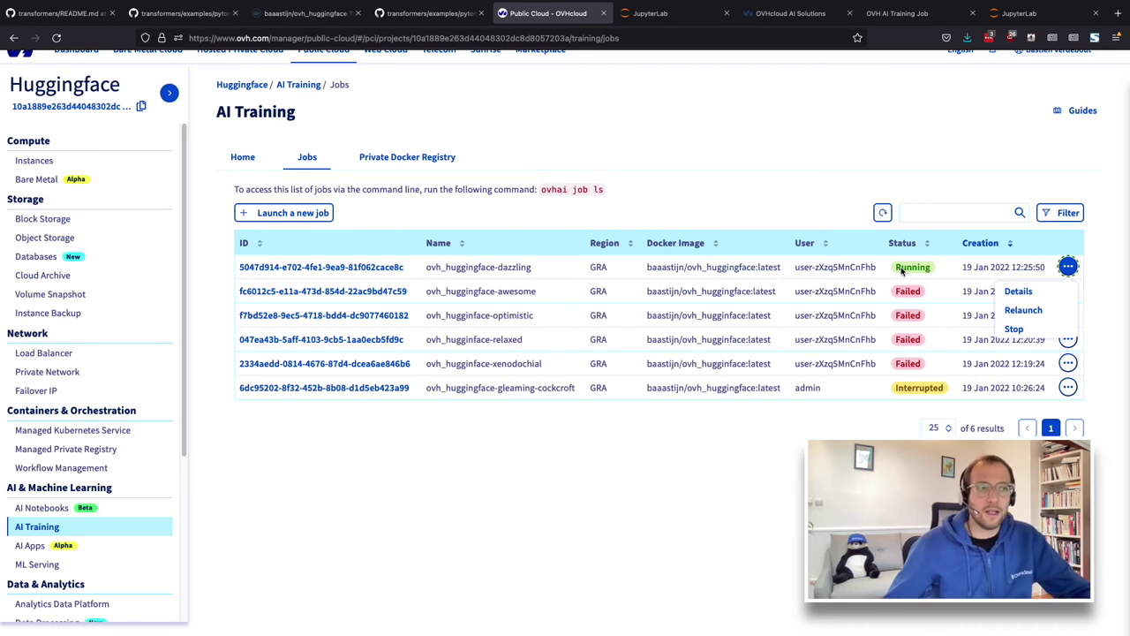
pyautogui.moveTo(901, 271); pyautogui.dragTo(927, 274)
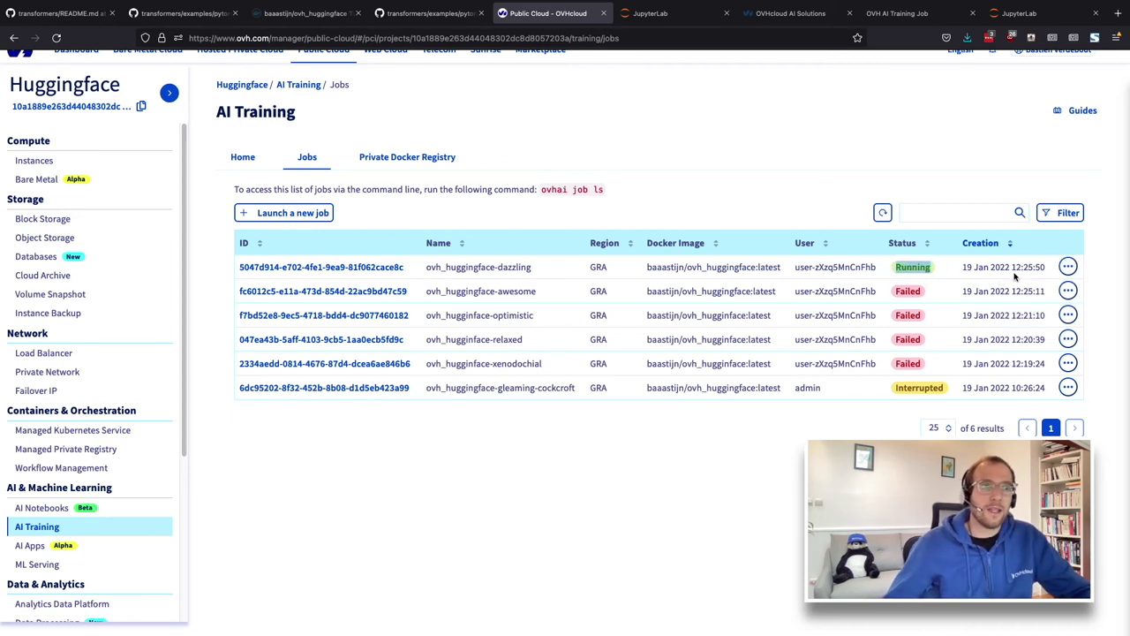
pyautogui.click(1069, 270)
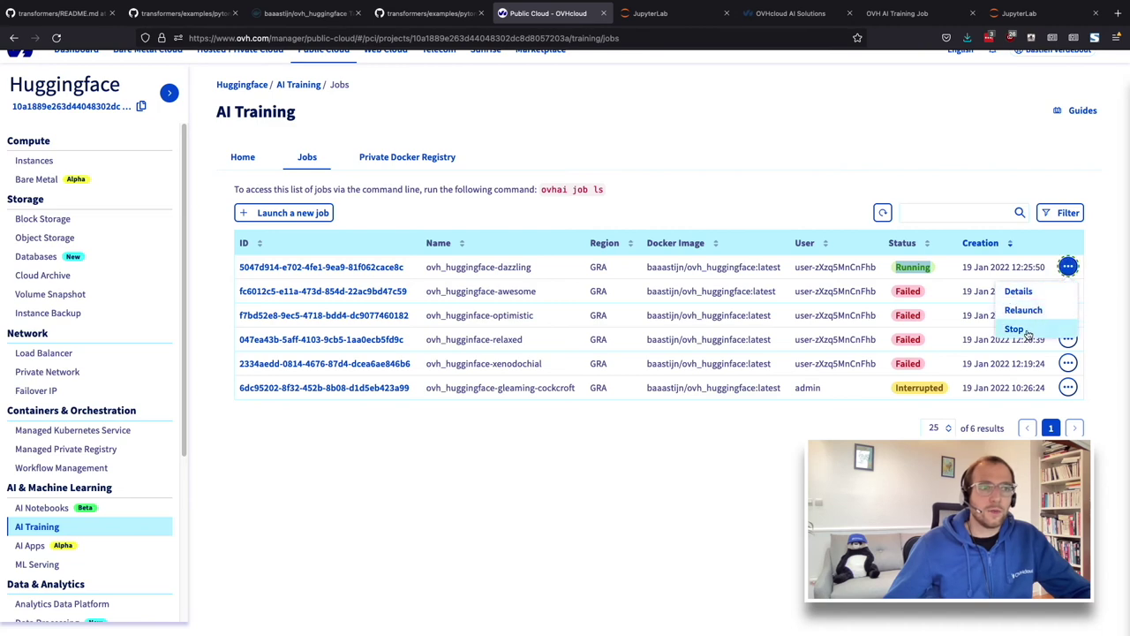
pyautogui.click(1021, 292)
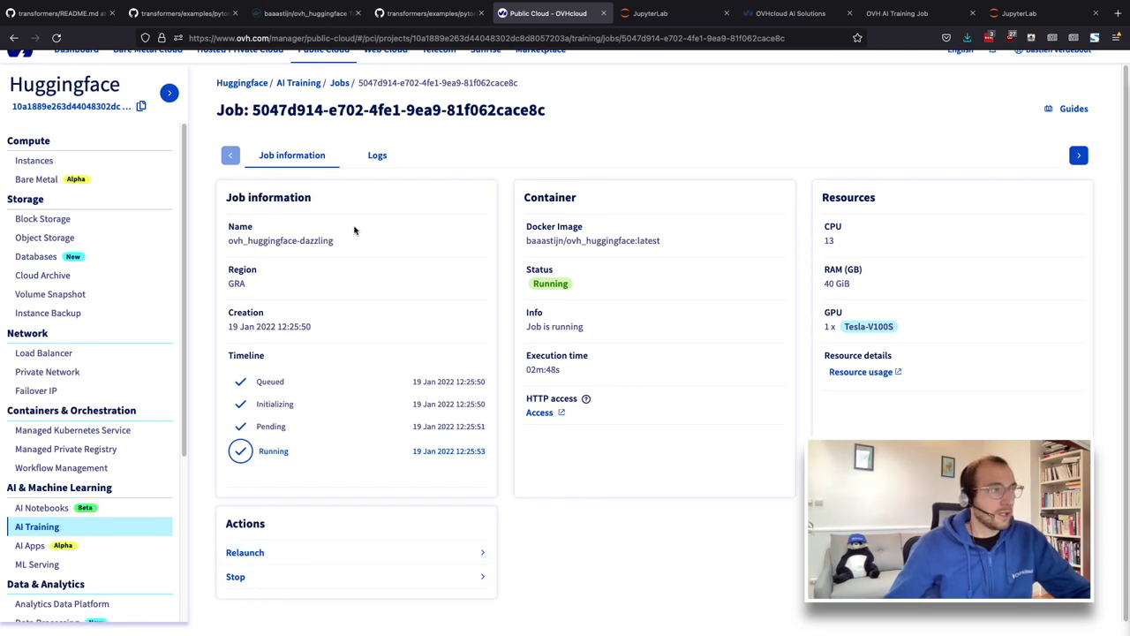
# - Stop the ovh_huggingface-dazzling job with Confirm stop, then move to the Hugging Face tab
pyautogui.click(235, 579)
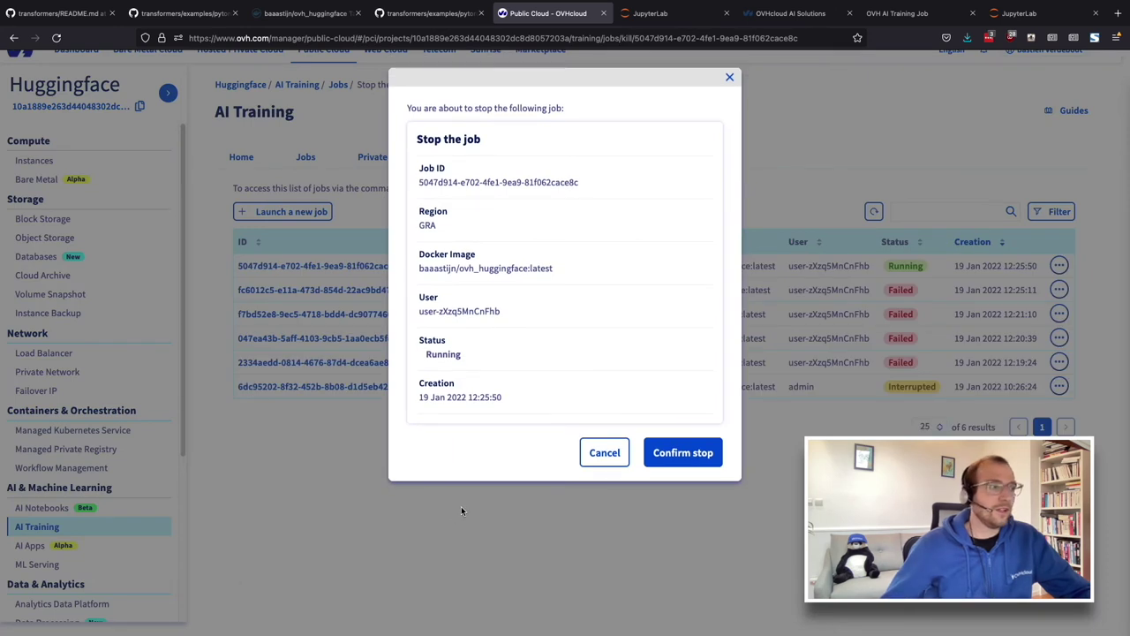
pyautogui.click(666, 449)
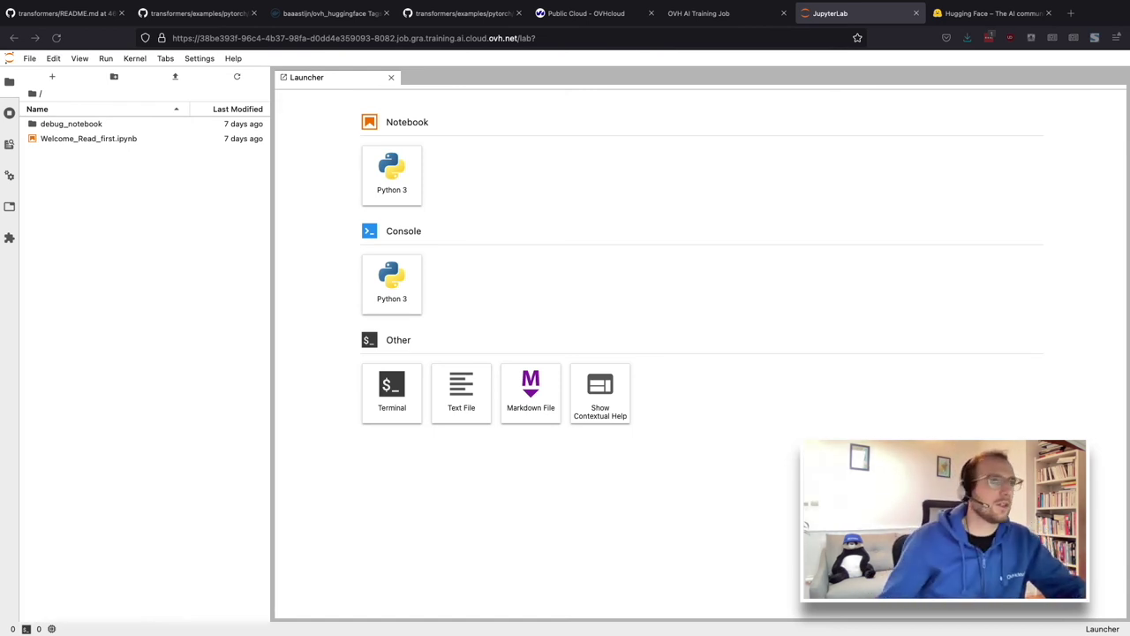
pyautogui.click(994, 13)
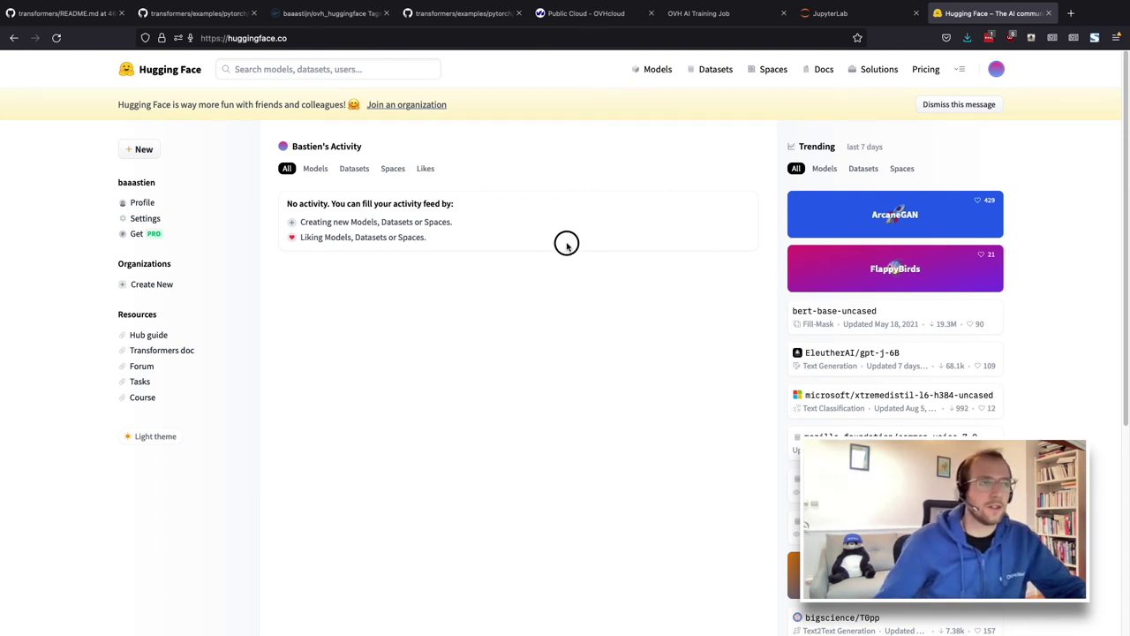
# - Reveal and copy the hfchallenge WRITE token from Hugging Face Settings > Access Tokens
pyautogui.click(996, 74)
pyautogui.click(959, 98)
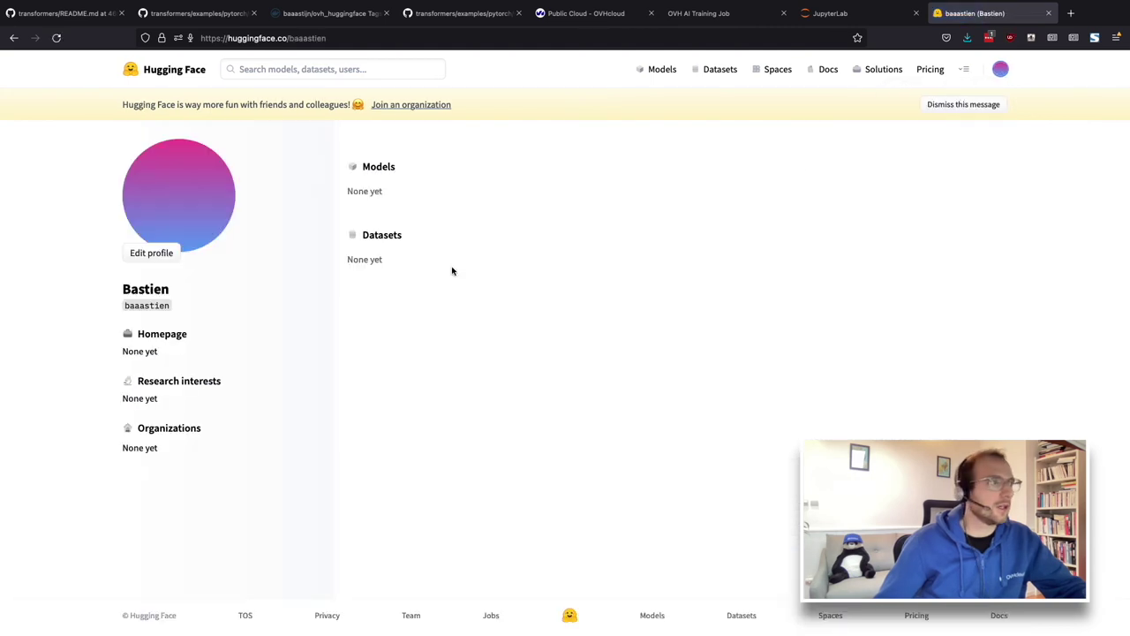
pyautogui.moveTo(366, 173); pyautogui.dragTo(391, 168)
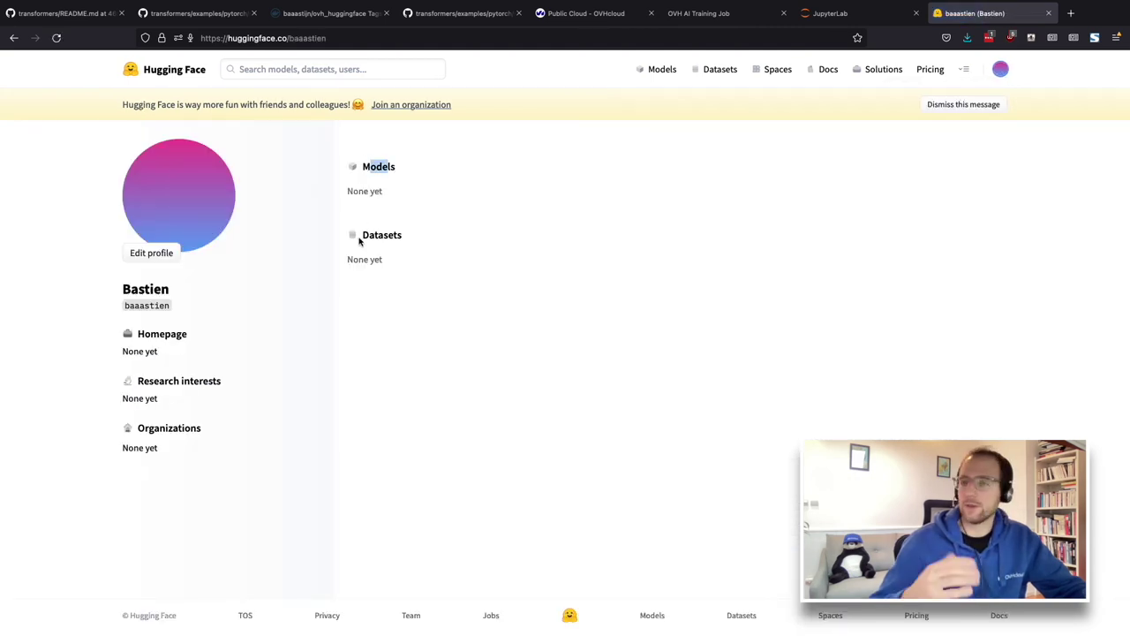
pyautogui.click(717, 230)
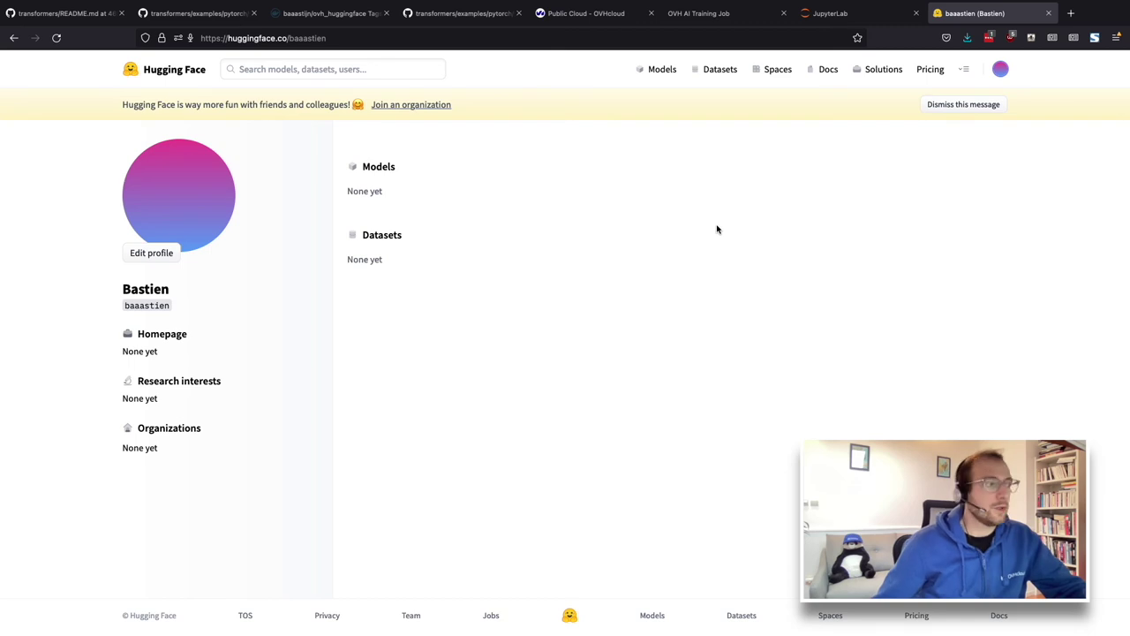
pyautogui.click(1001, 69)
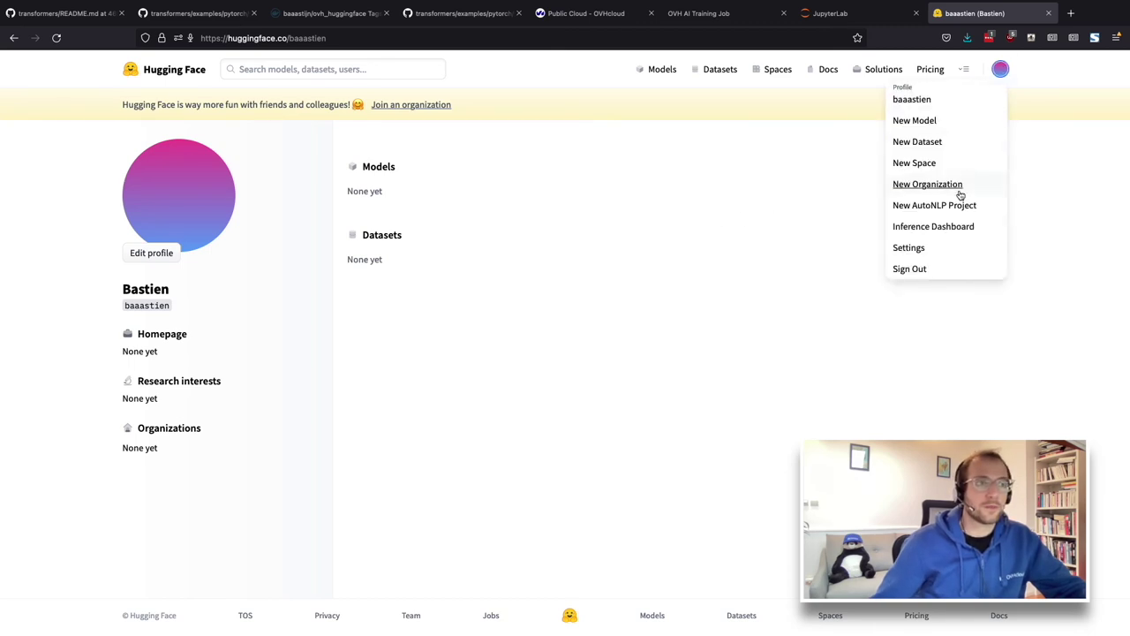
pyautogui.click(935, 250)
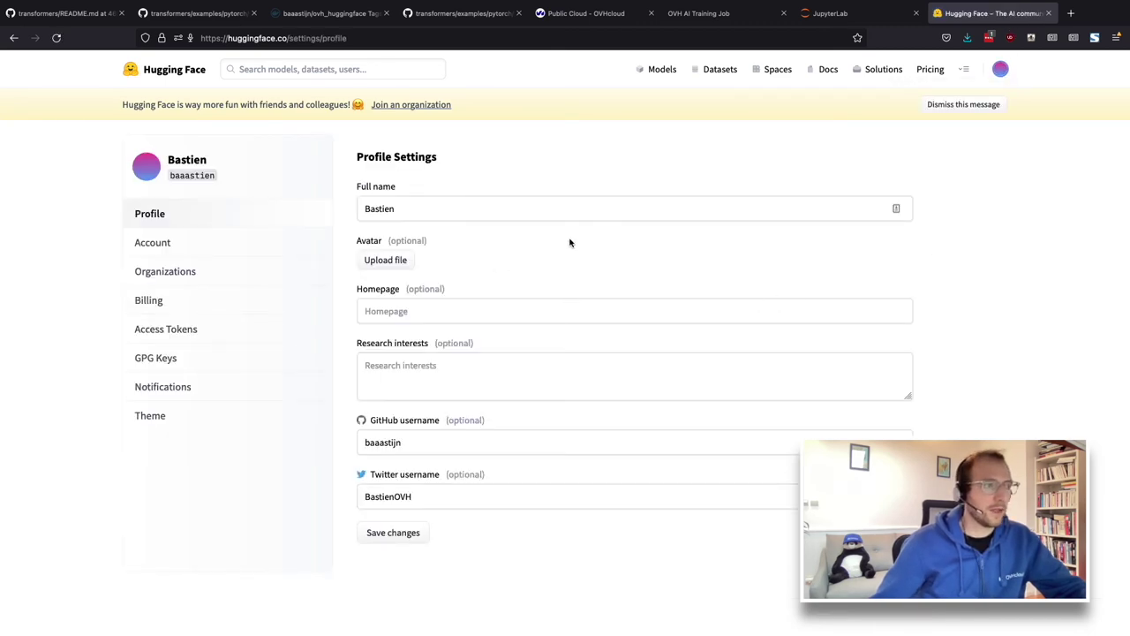
pyautogui.click(156, 331)
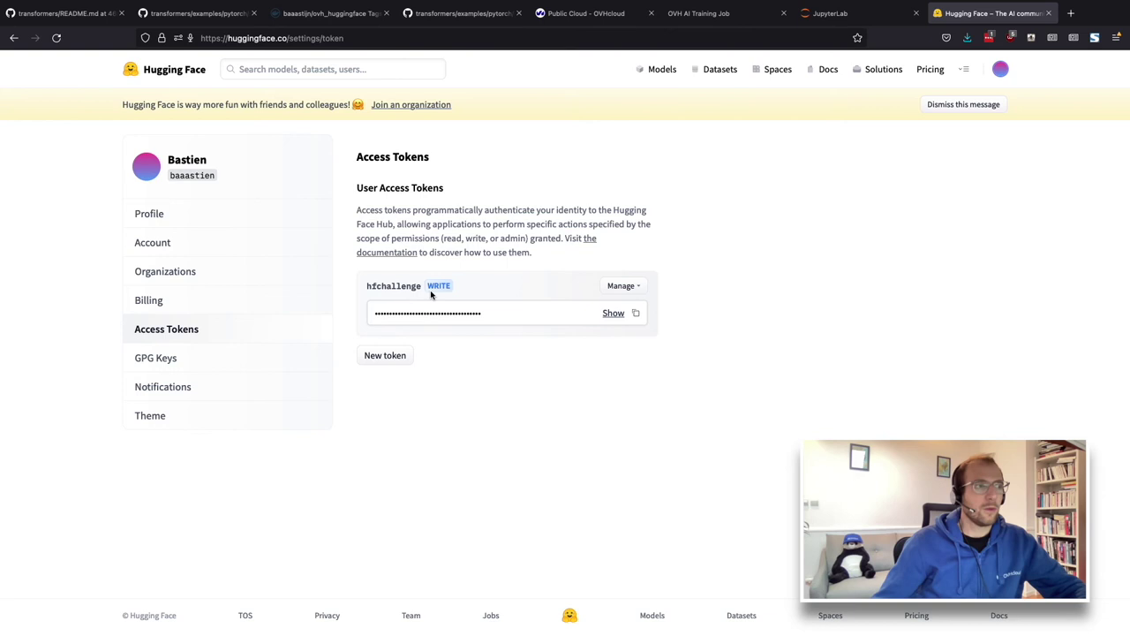
pyautogui.click(613, 315)
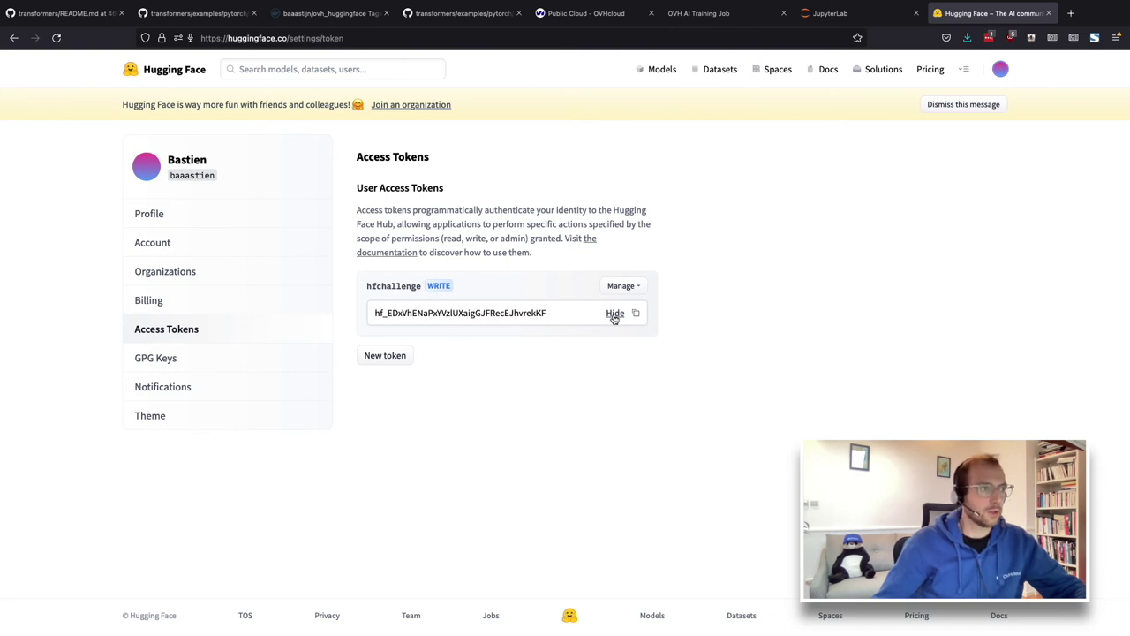
pyautogui.click(636, 315)
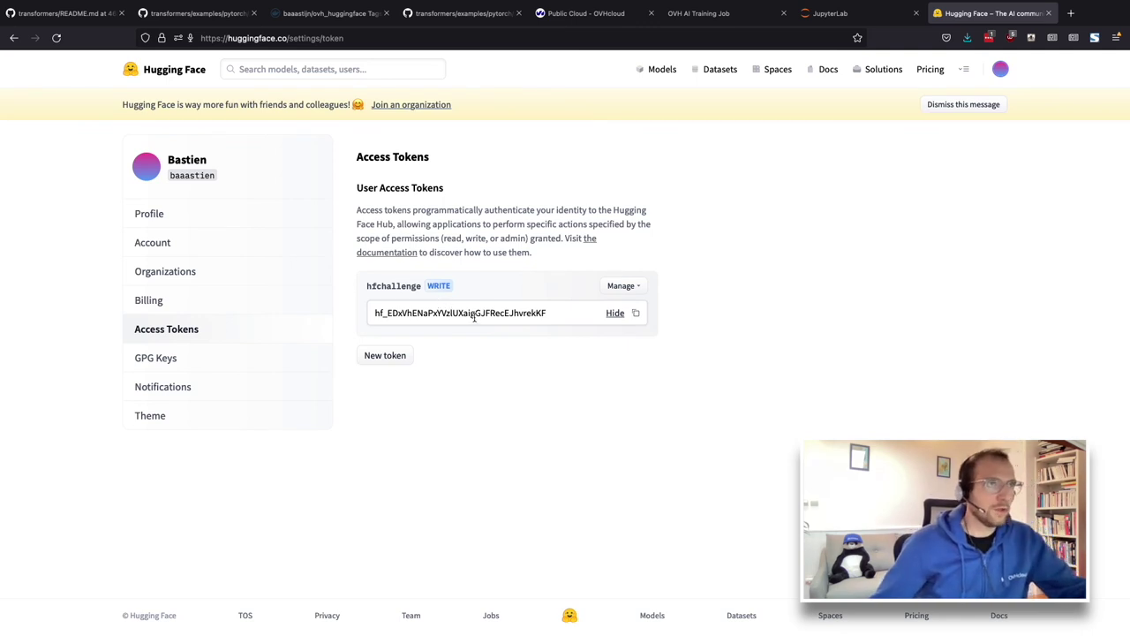
pyautogui.click(861, 20)
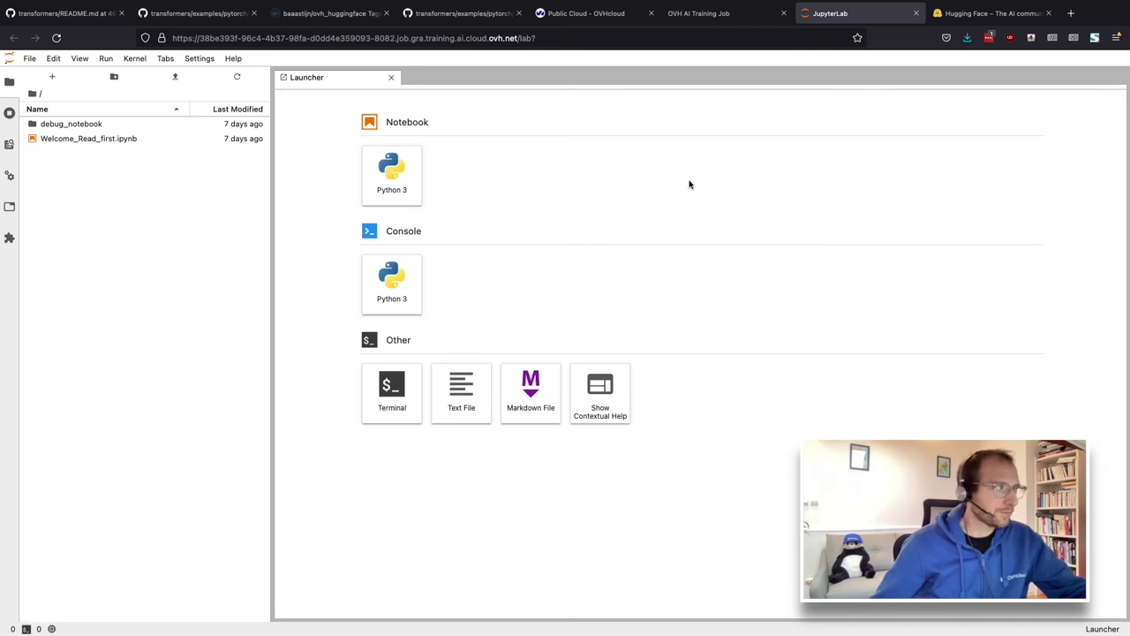
# - In a new terminal, log in with 'huggingface-cli login' using the pasted access token
pyautogui.click(407, 387)
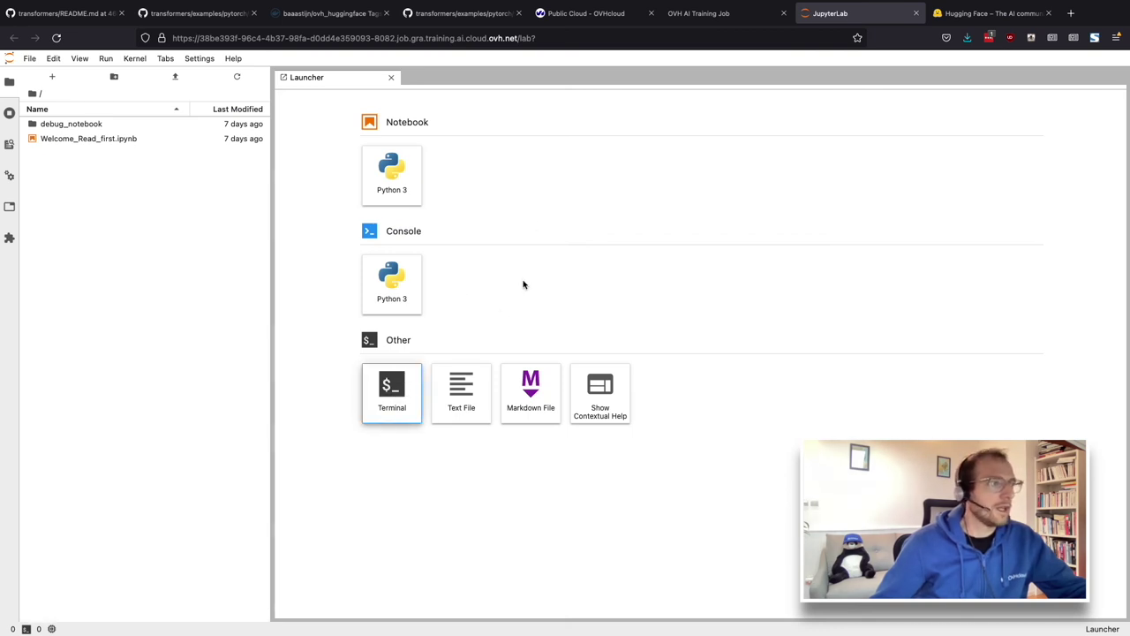
pyautogui.write('hugging')
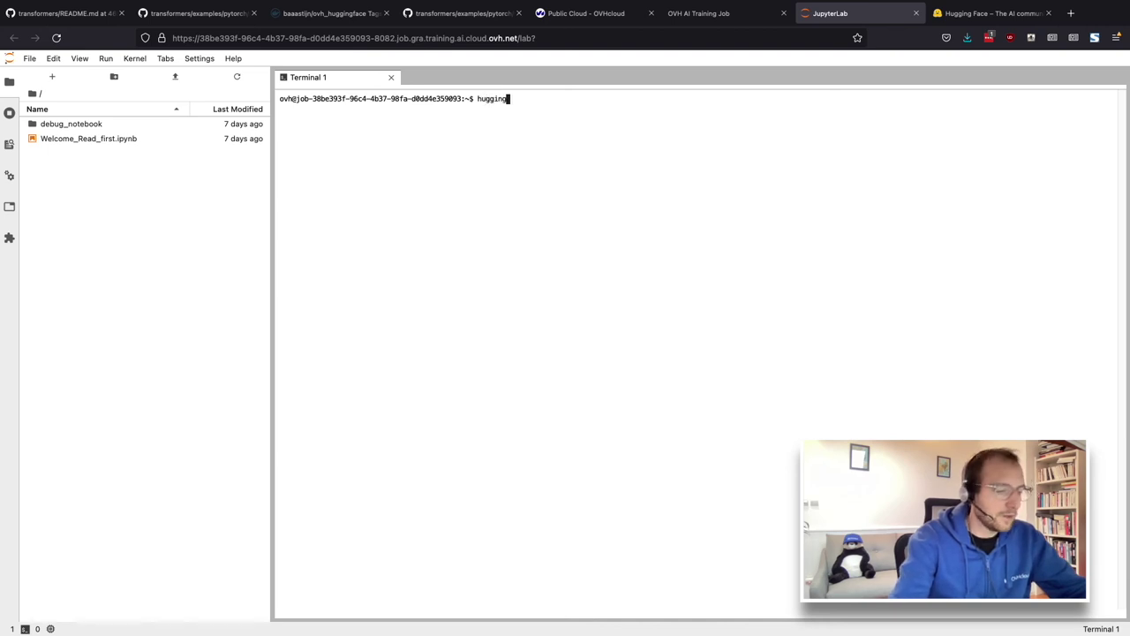
pyautogui.write('face-cli logi')
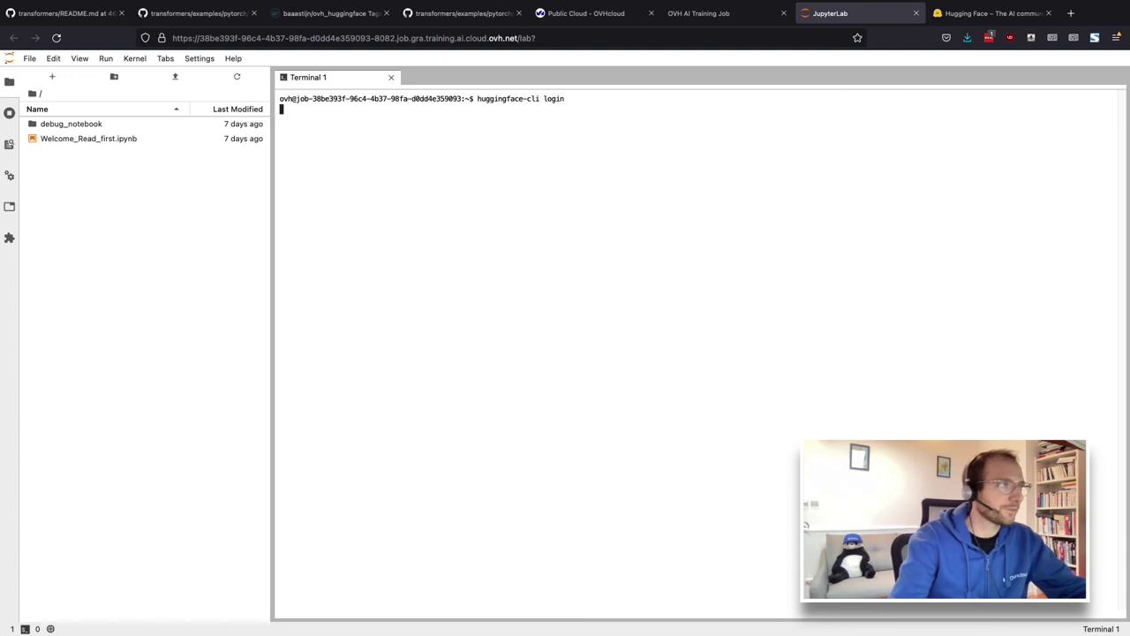
pyautogui.write('n')
pyautogui.press('Return')
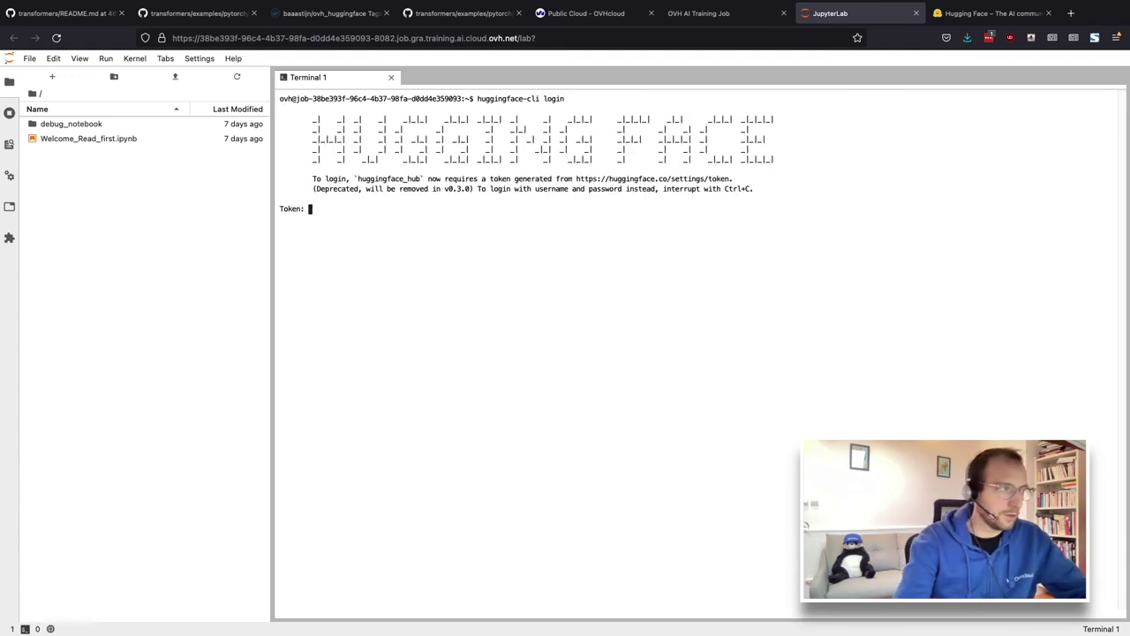
pyautogui.hotkey('ctrl', 'v')
pyautogui.press('Return')
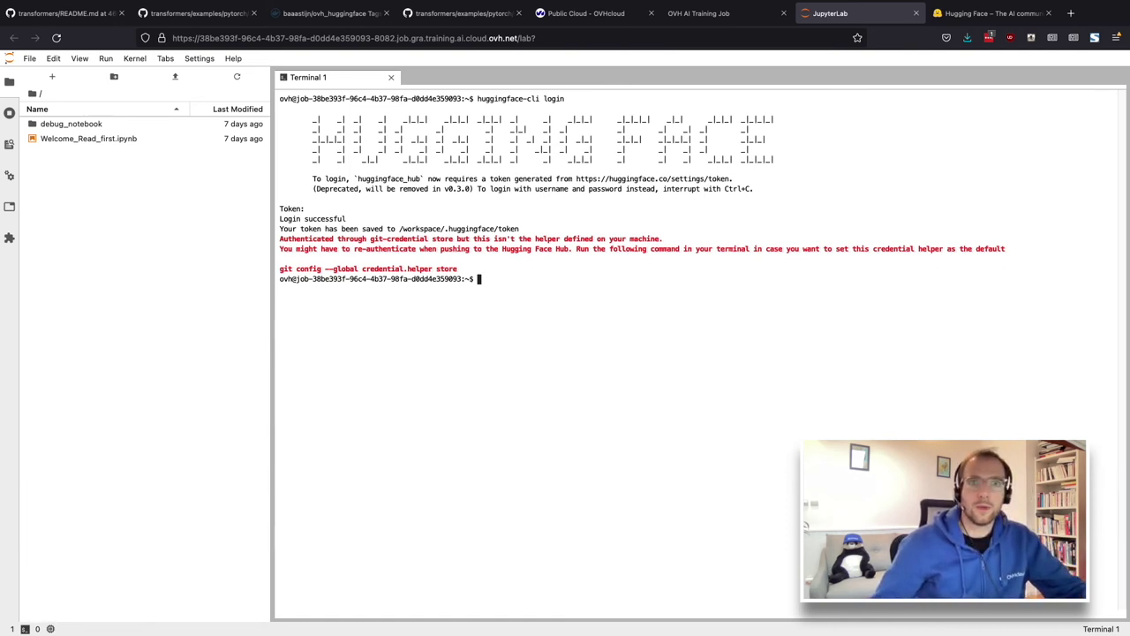
# - Run git-lfs, fixing the typo, to confirm version 2.3.4 is installed
pyautogui.press('super+Tab')
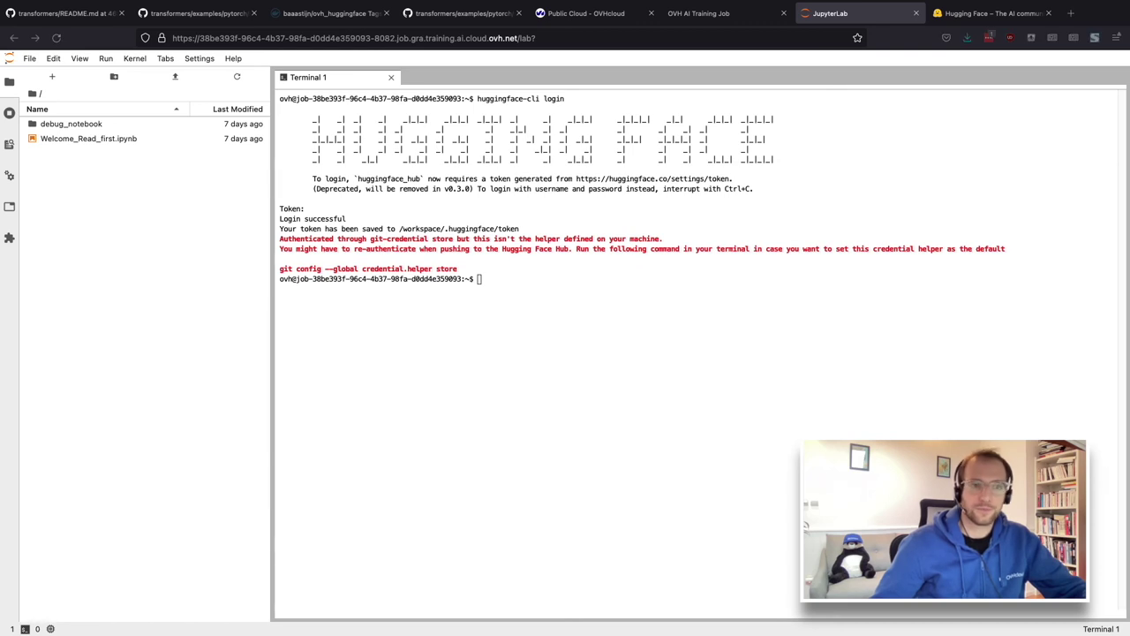
pyautogui.click(787, 283)
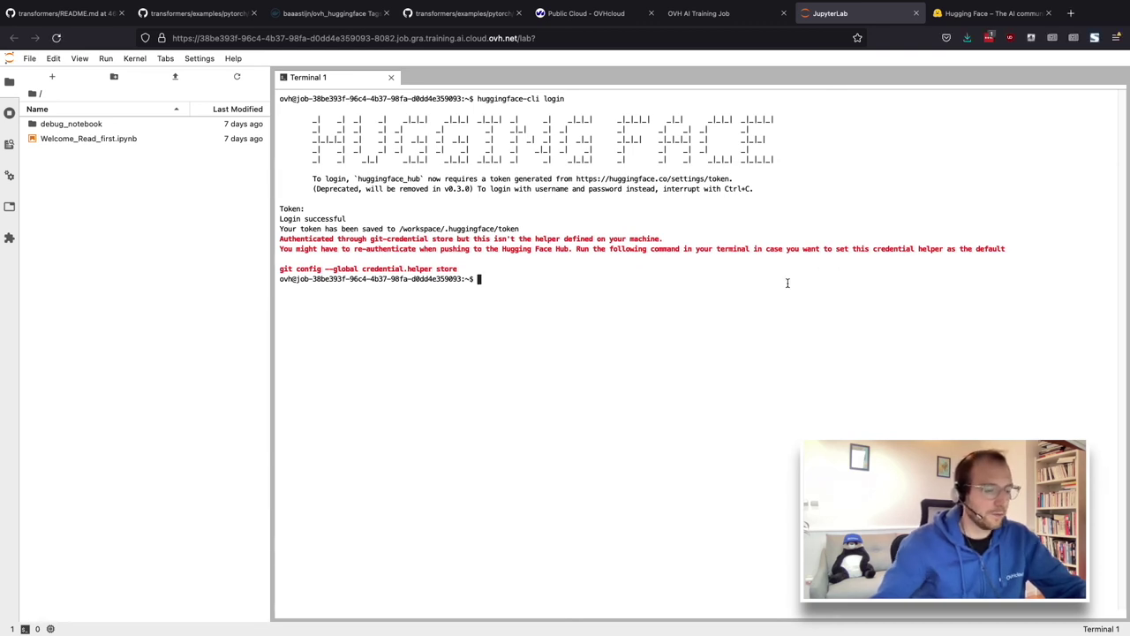
pyautogui.write('glit')
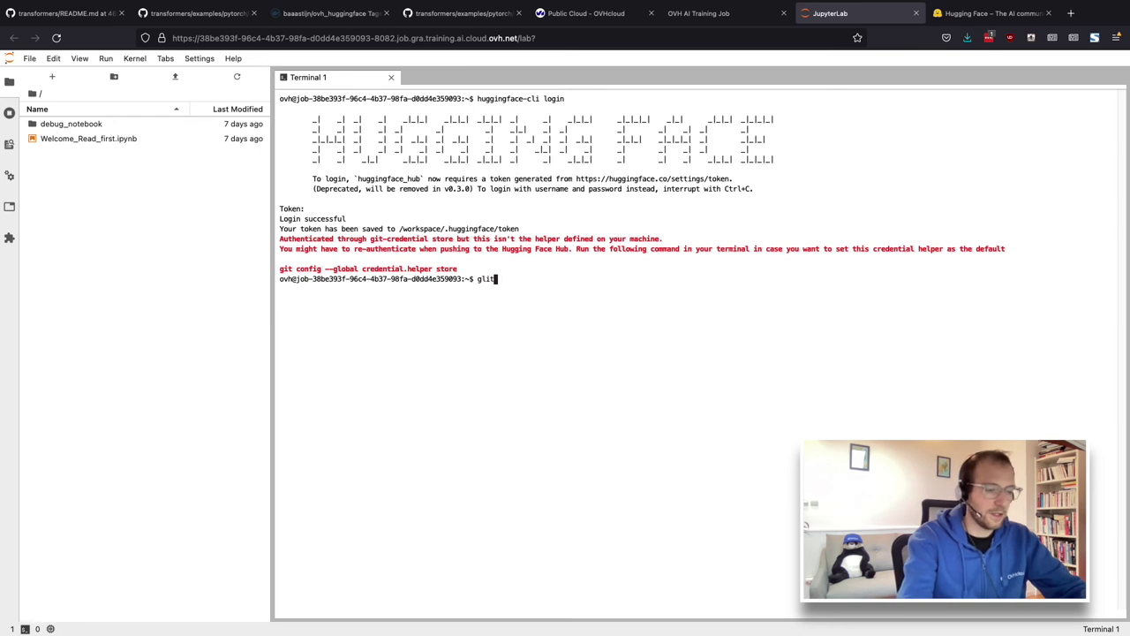
pyautogui.write('-lfs')
pyautogui.press('Return')
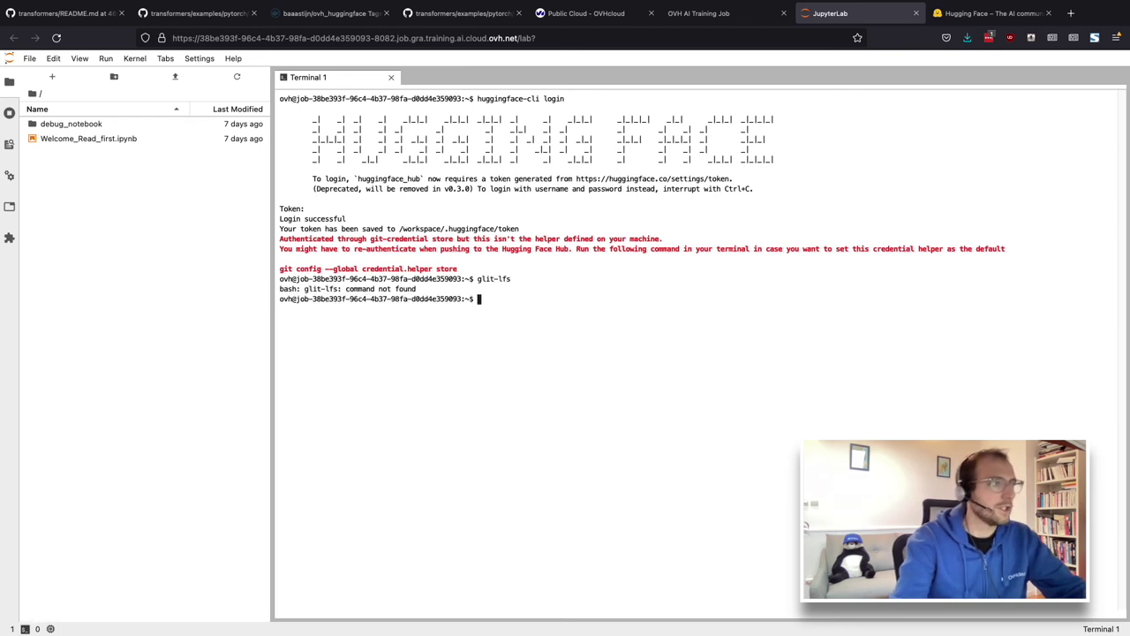
pyautogui.press('Up')
pyautogui.press('Left')
pyautogui.press('Left')
pyautogui.press('Left')
pyautogui.press('Left')
pyautogui.press('Left')
pyautogui.press('Left')
pyautogui.press('Left')
pyautogui.press('Return')
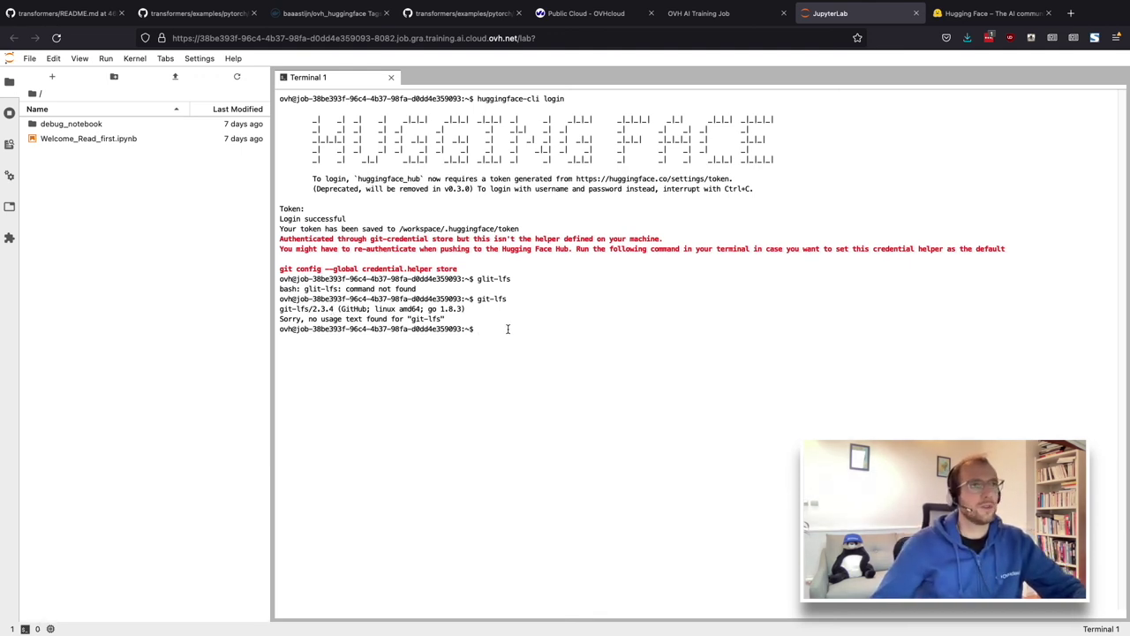
# - Create the xls-r-ab-test repo with 'huggingface-cli repo create xls-r-ab-test', answering y
pyautogui.click(989, 14)
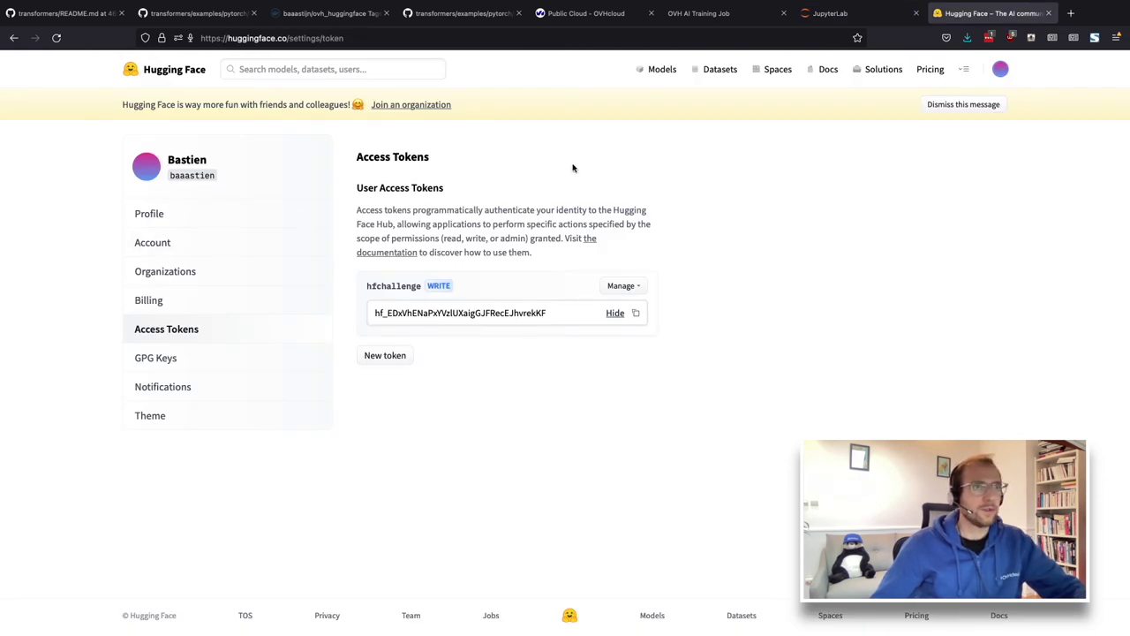
pyautogui.click(1001, 71)
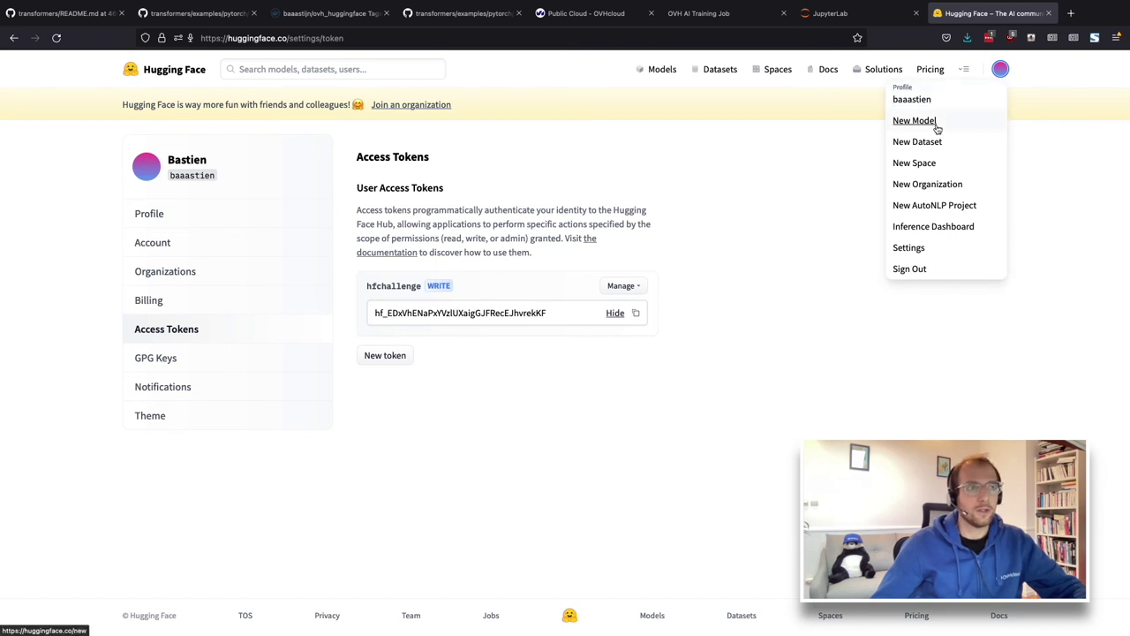
pyautogui.click(771, 229)
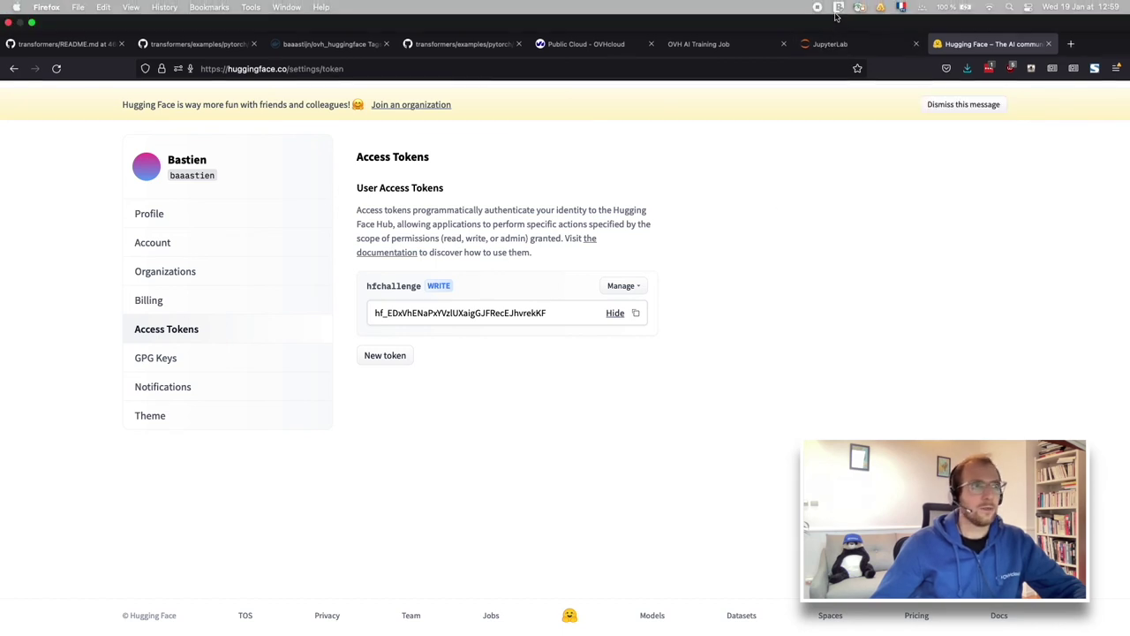
pyautogui.click(835, 44)
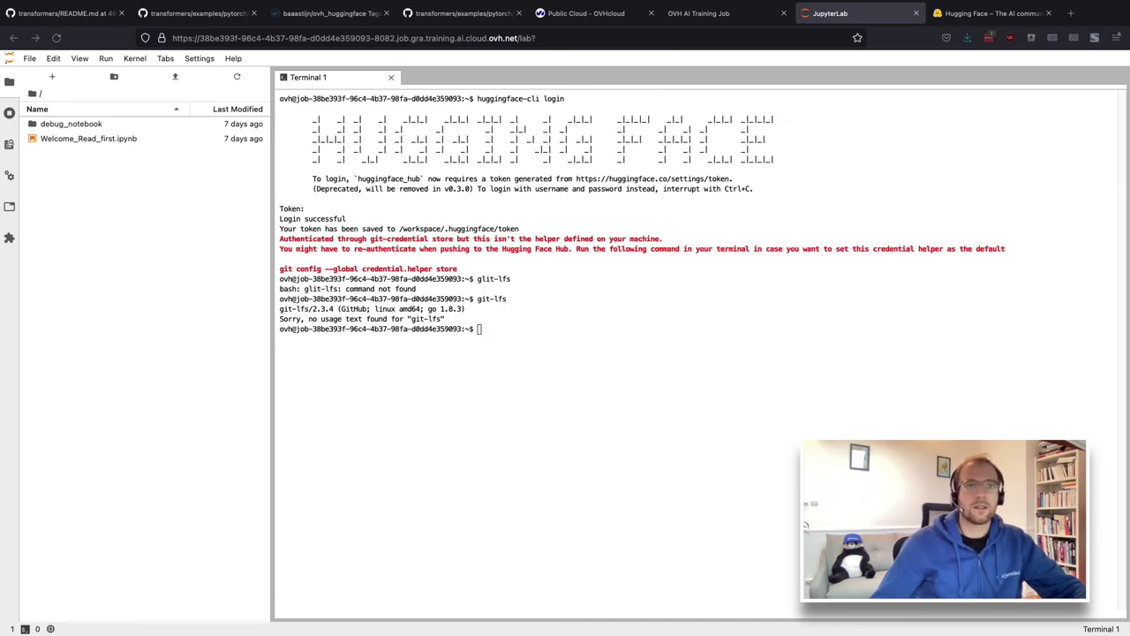
pyautogui.write('huggin')
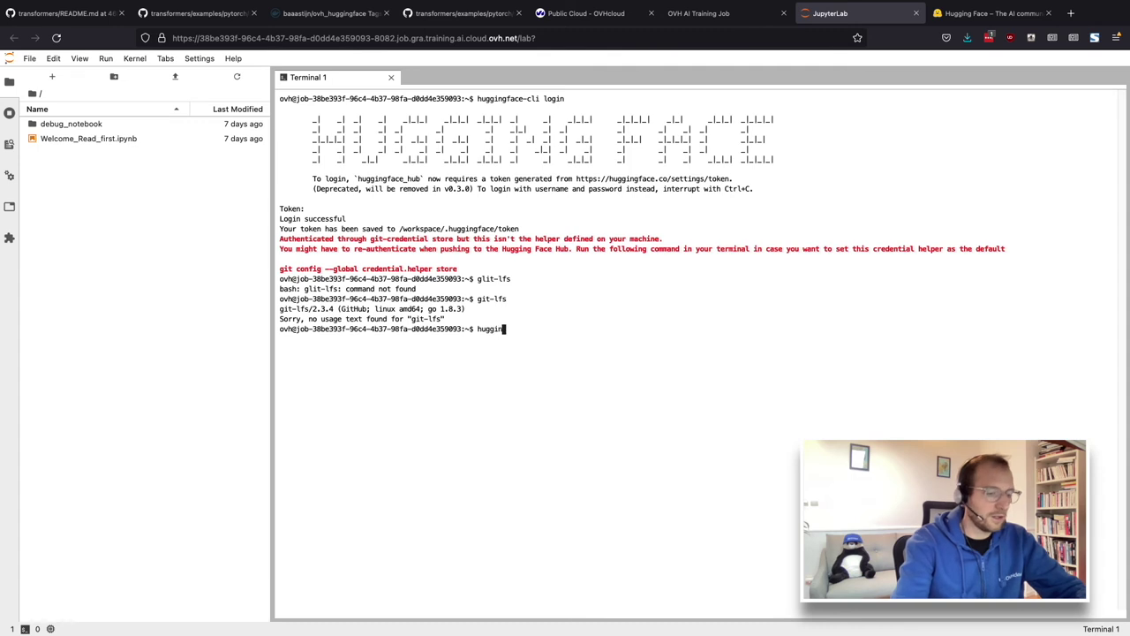
pyautogui.write('gface-cli ')
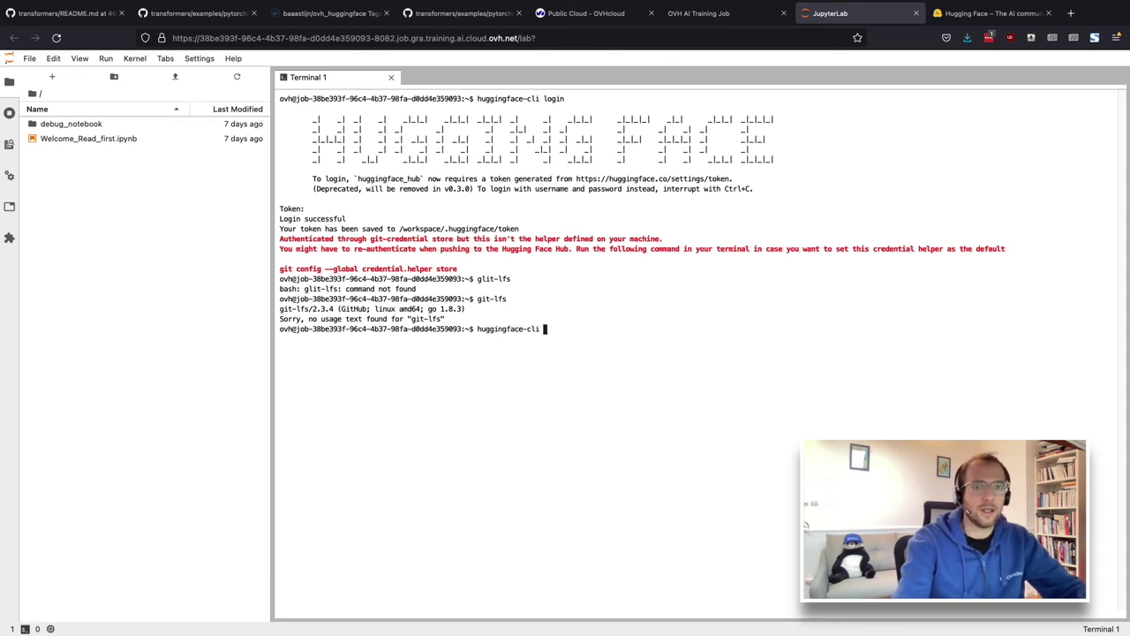
pyautogui.write('repo create')
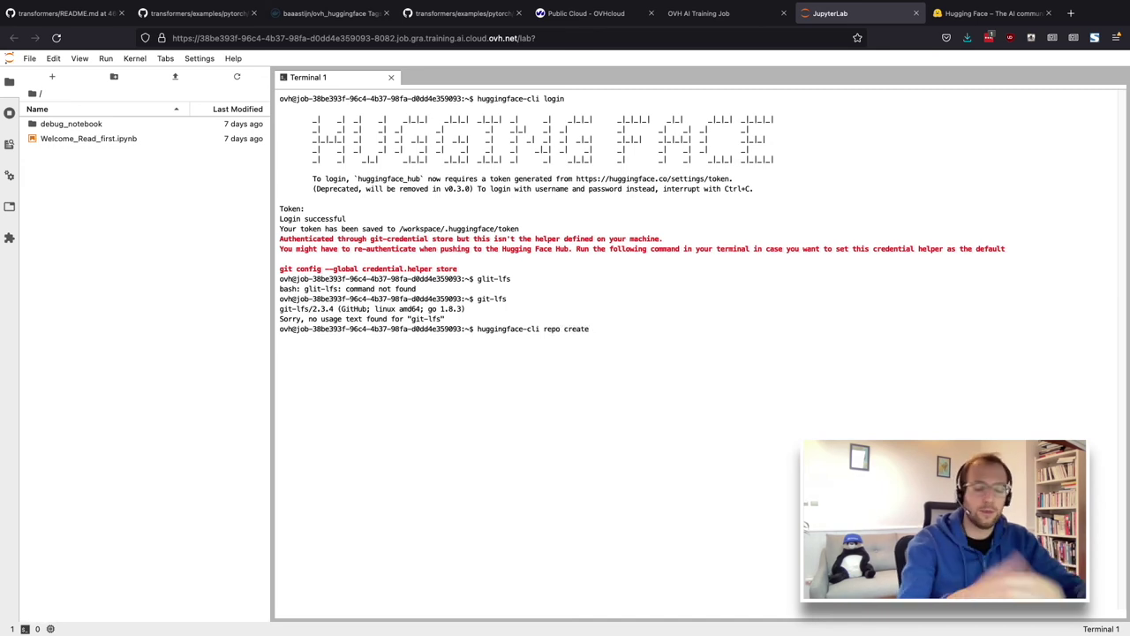
pyautogui.write(' xls-')
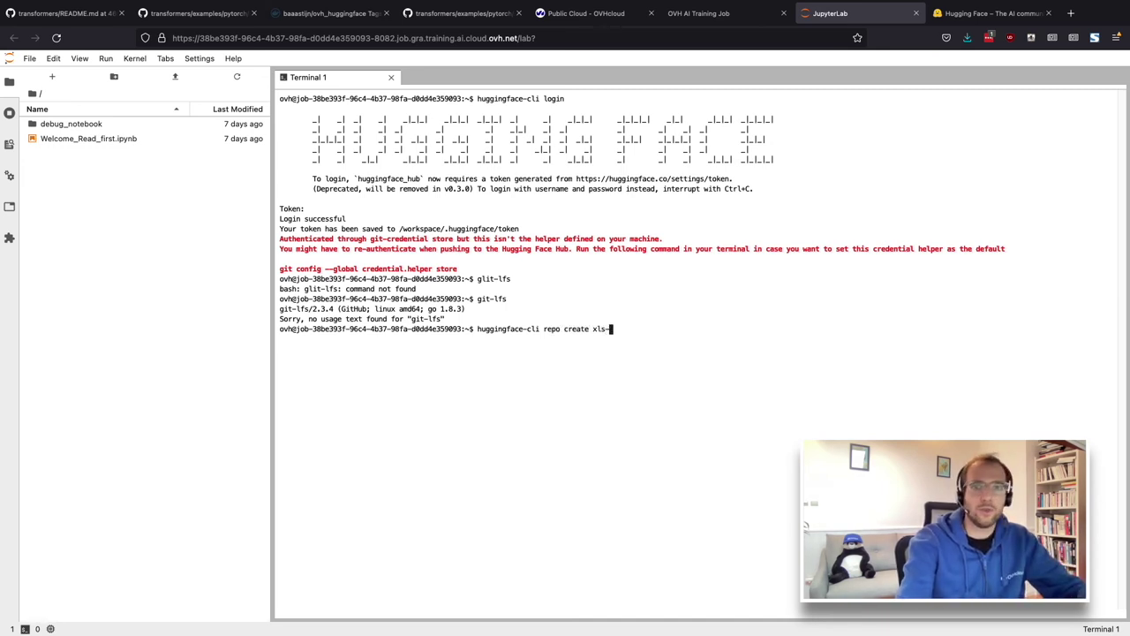
pyautogui.write('r-ab-test')
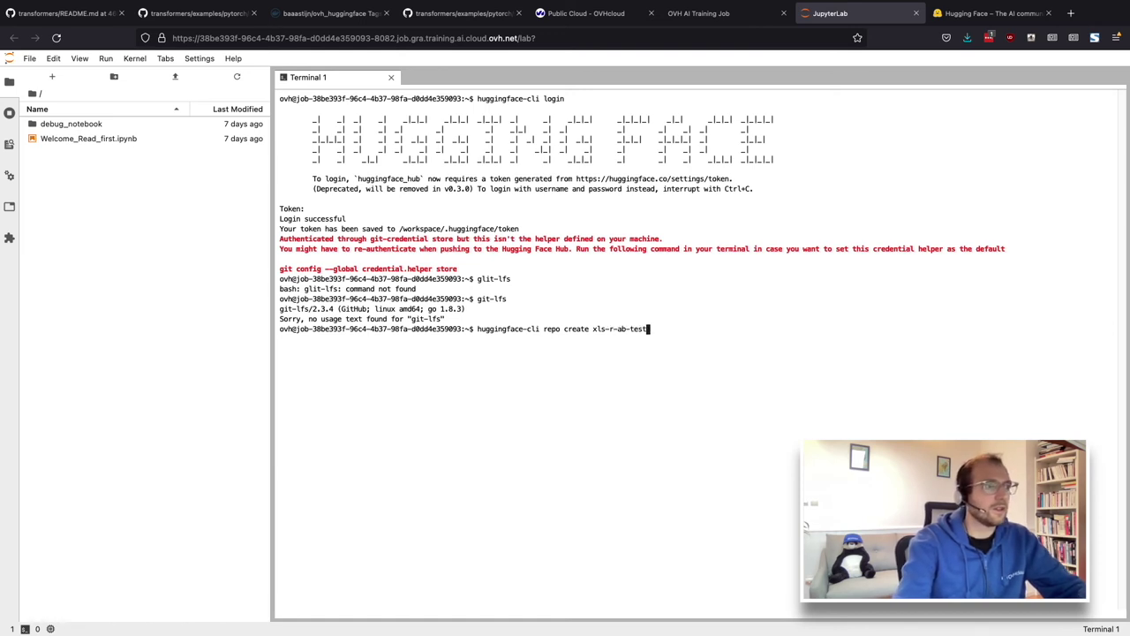
pyautogui.press('Return')
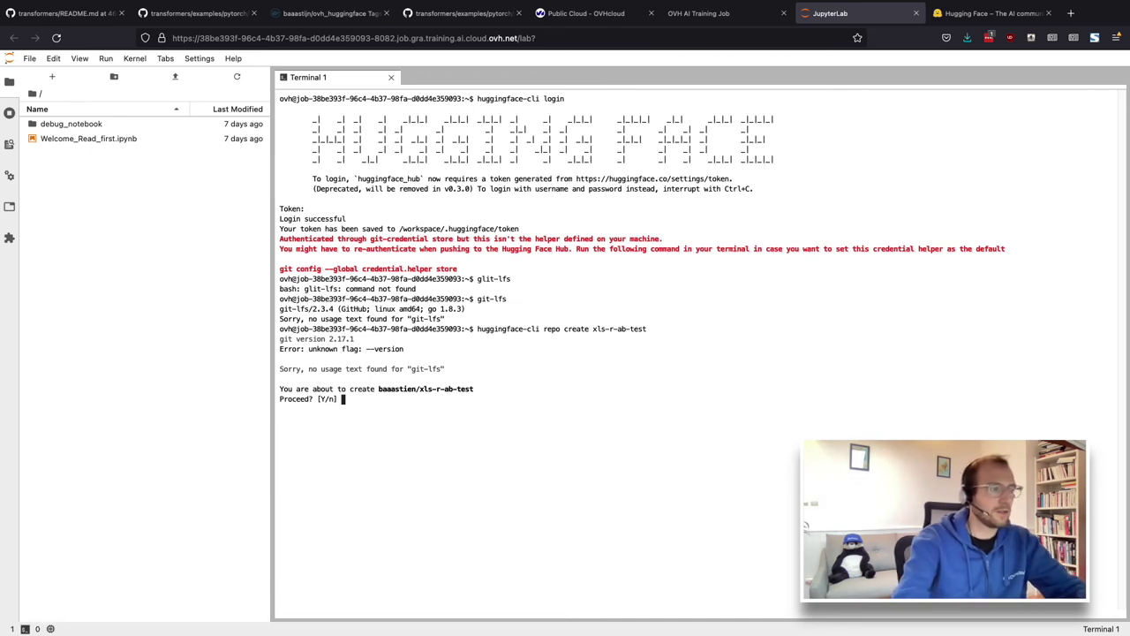
pyautogui.write('y')
pyautogui.press('Return')
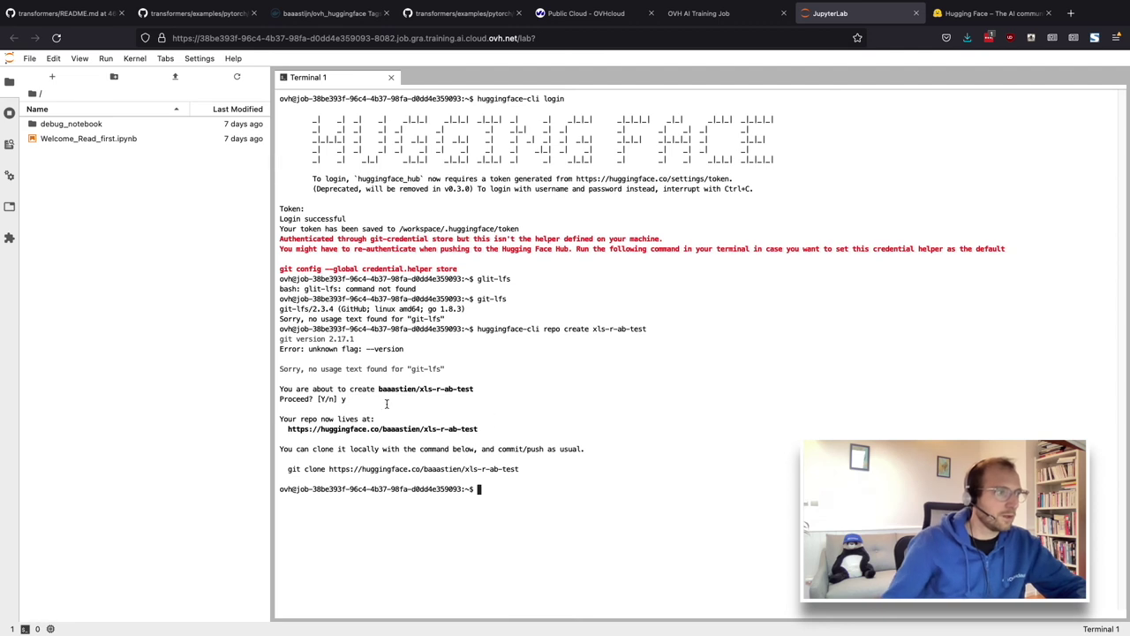
# - Copy and run the git clone command, then open the cloned xls-r-ab-test folder
pyautogui.tripleClick(420, 386)
pyautogui.click(423, 401)
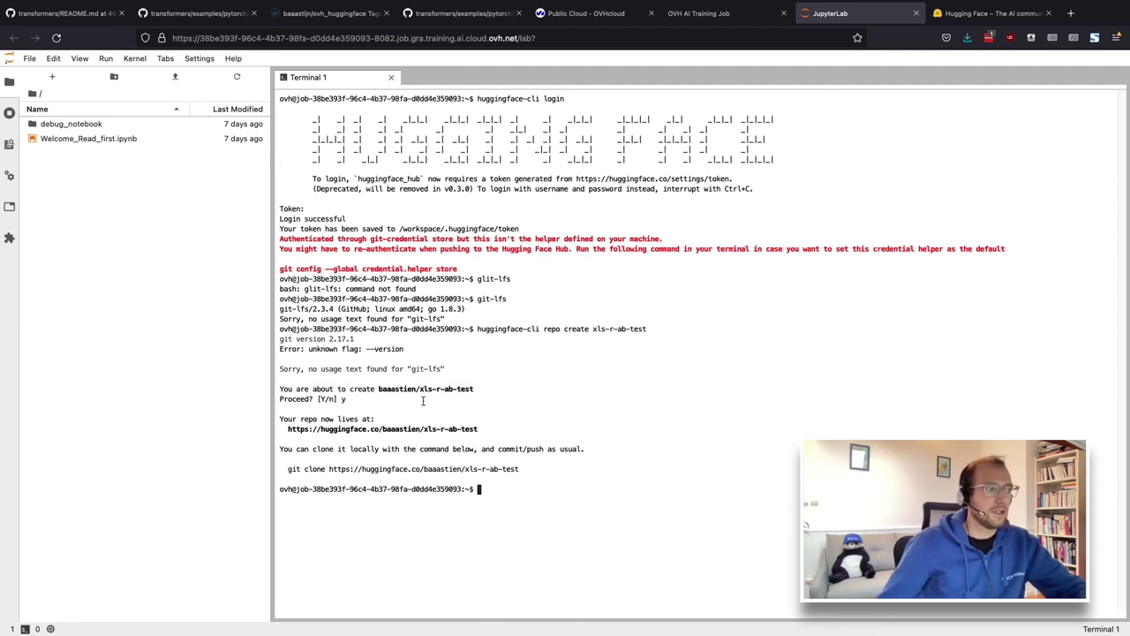
pyautogui.moveTo(288, 469); pyautogui.dragTo(529, 473)
pyautogui.press('super+c')
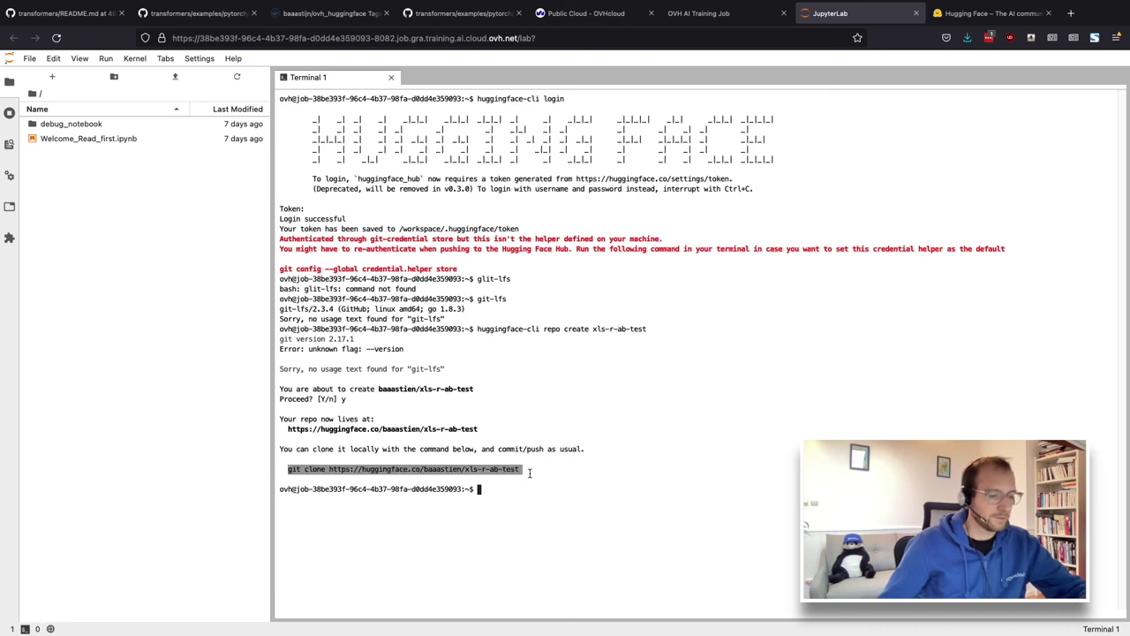
pyautogui.click(534, 486)
pyautogui.click(534, 492)
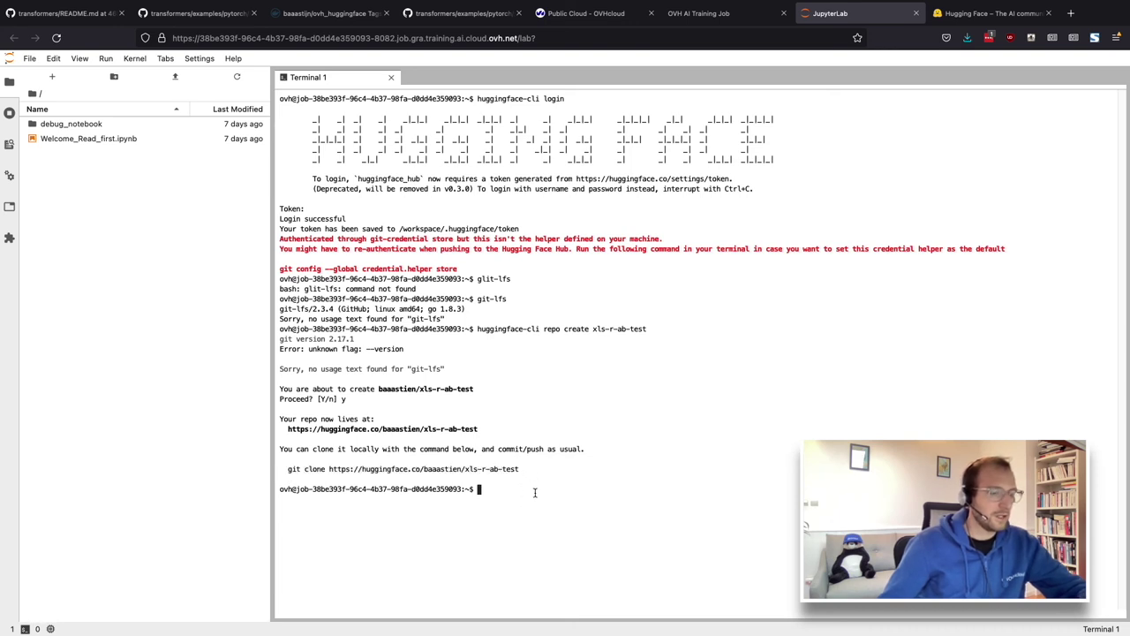
pyautogui.press('super+v')
pyautogui.press('Return')
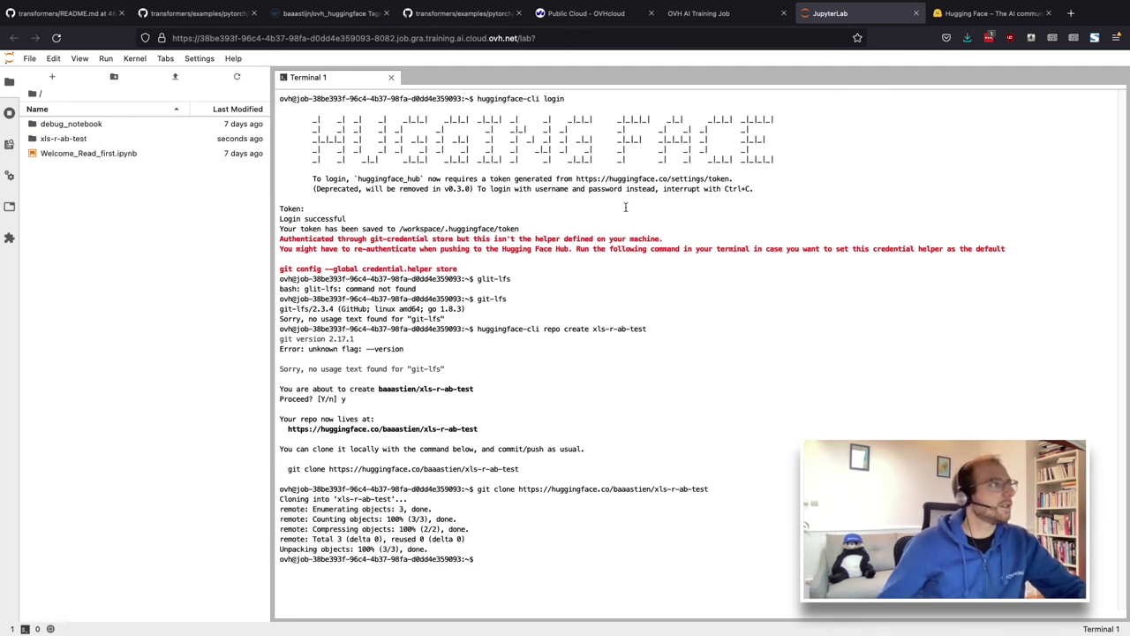
pyautogui.doubleClick(55, 139)
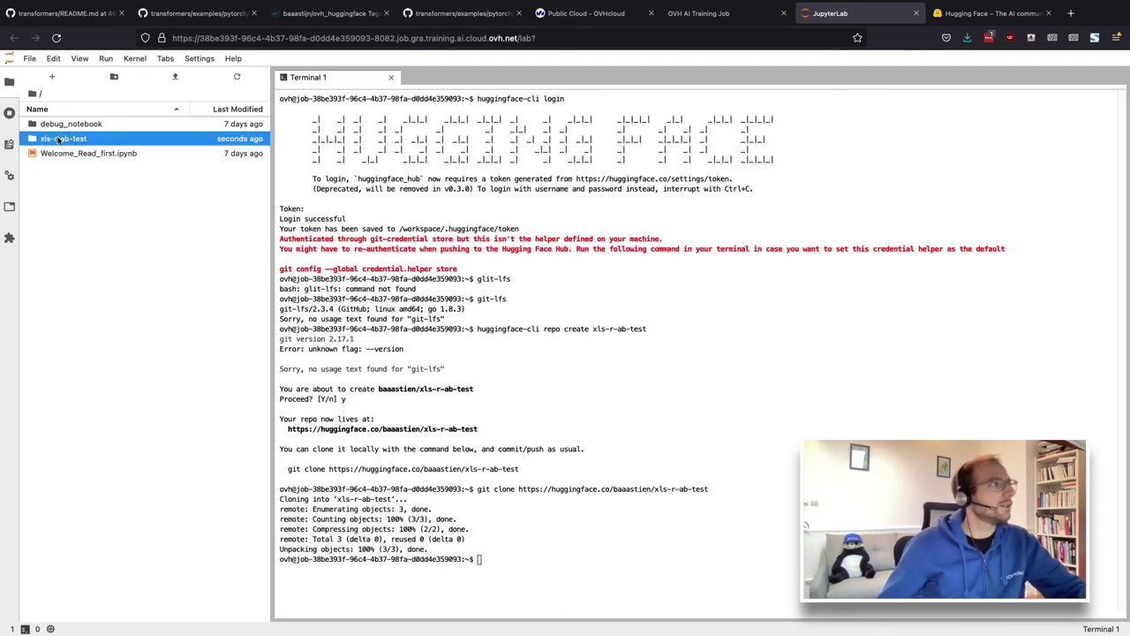
pyautogui.click(982, 16)
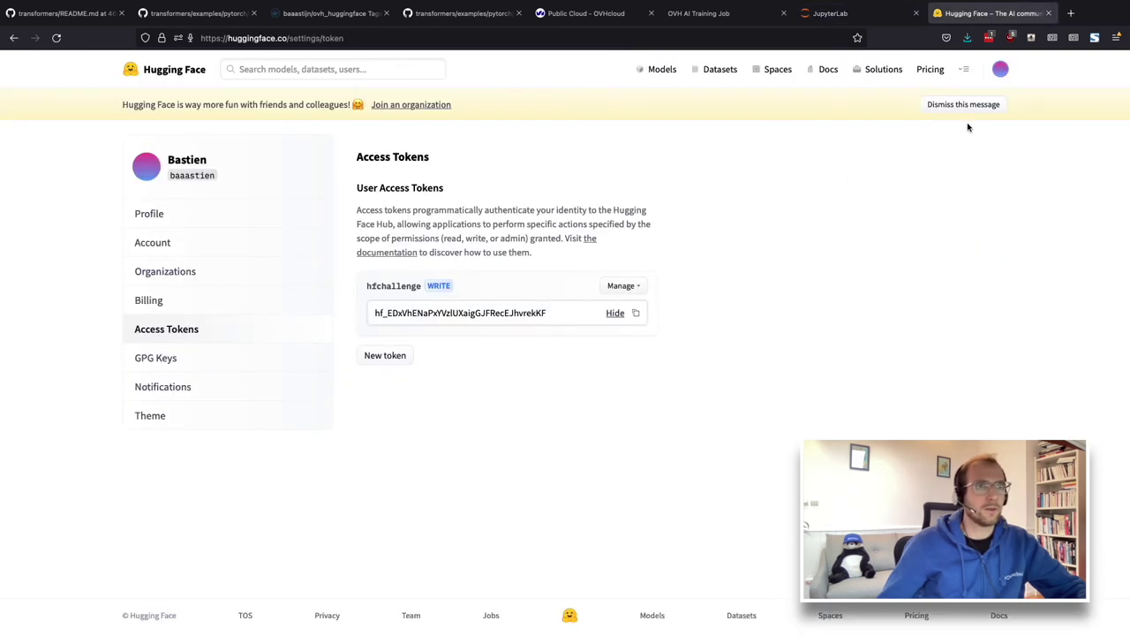
# - Open the xls-r-ab-test model page from the Hugging Face profile, then return to JupyterLab
pyautogui.click(1001, 71)
pyautogui.click(949, 102)
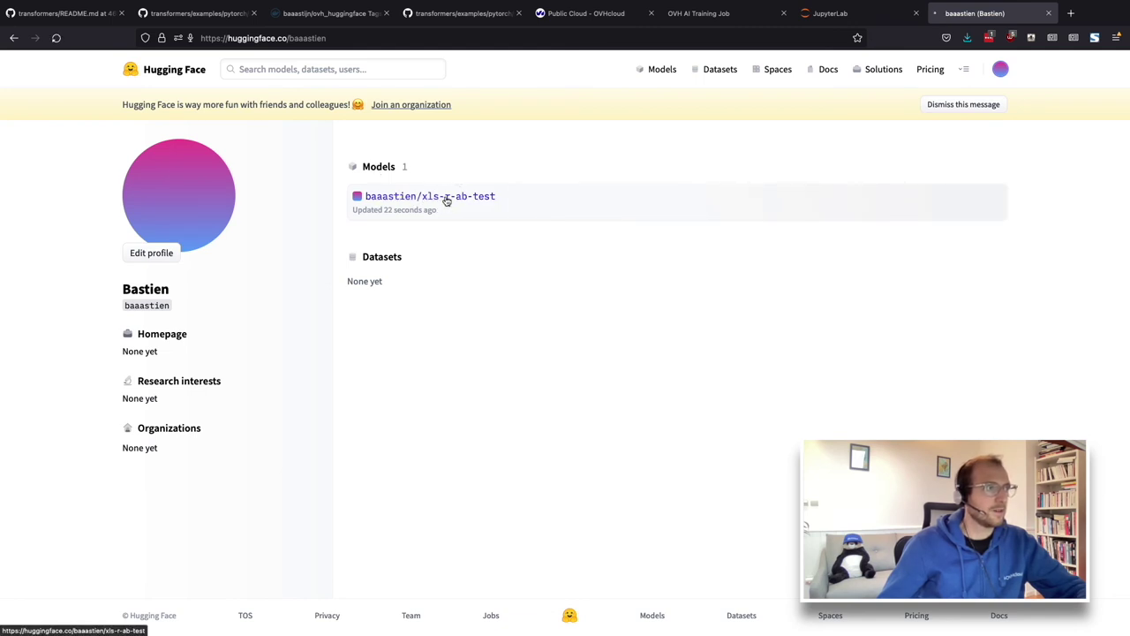
pyautogui.click(447, 199)
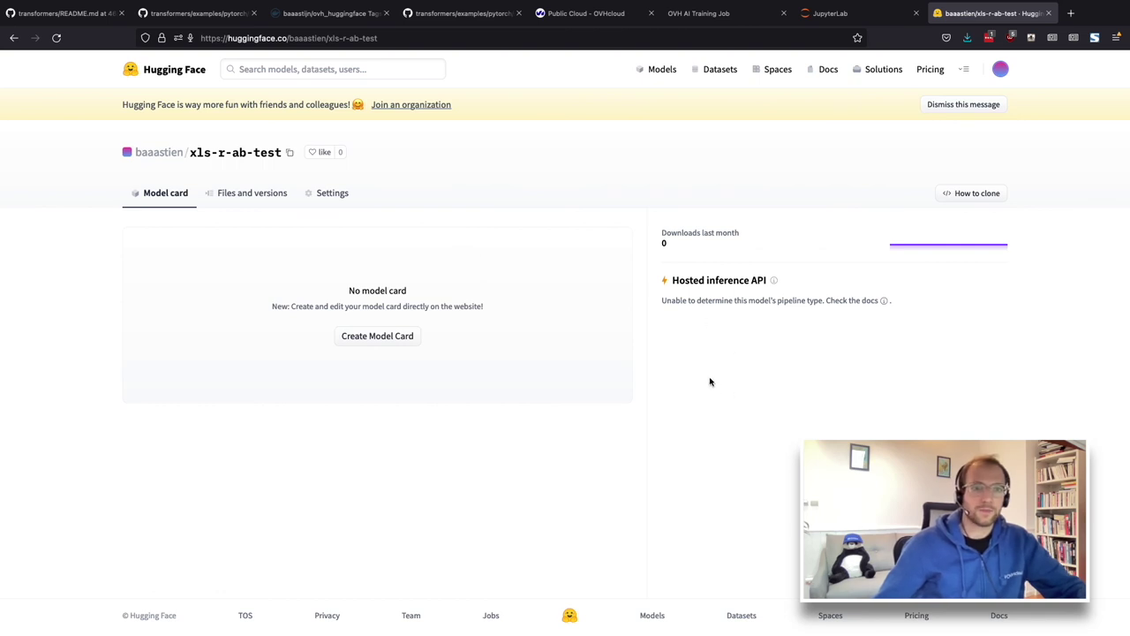
pyautogui.click(822, 15)
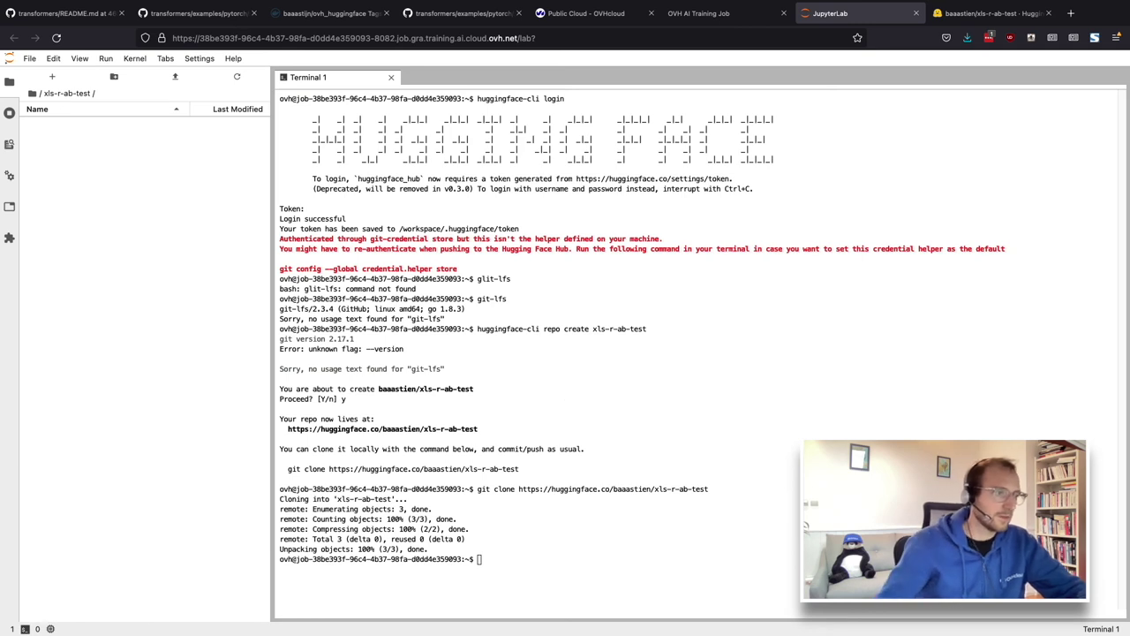
# - Change into the xls-r-ab-test folder with cd and tab completion
pyautogui.click(590, 386)
pyautogui.write('cd x')
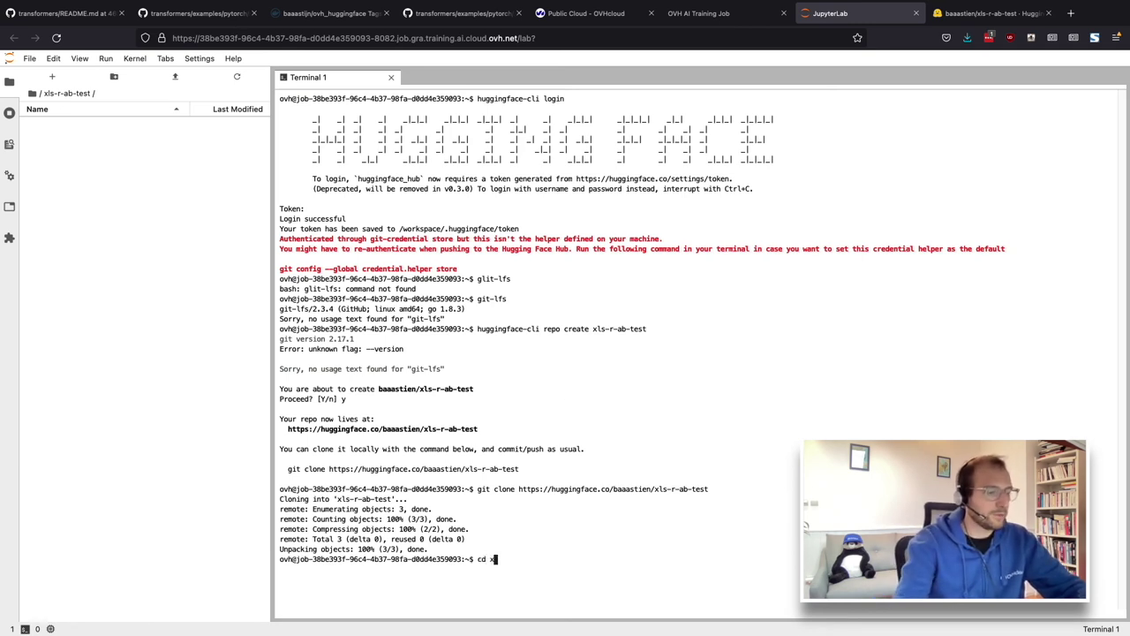
pyautogui.press('Tab')
pyautogui.press('Return')
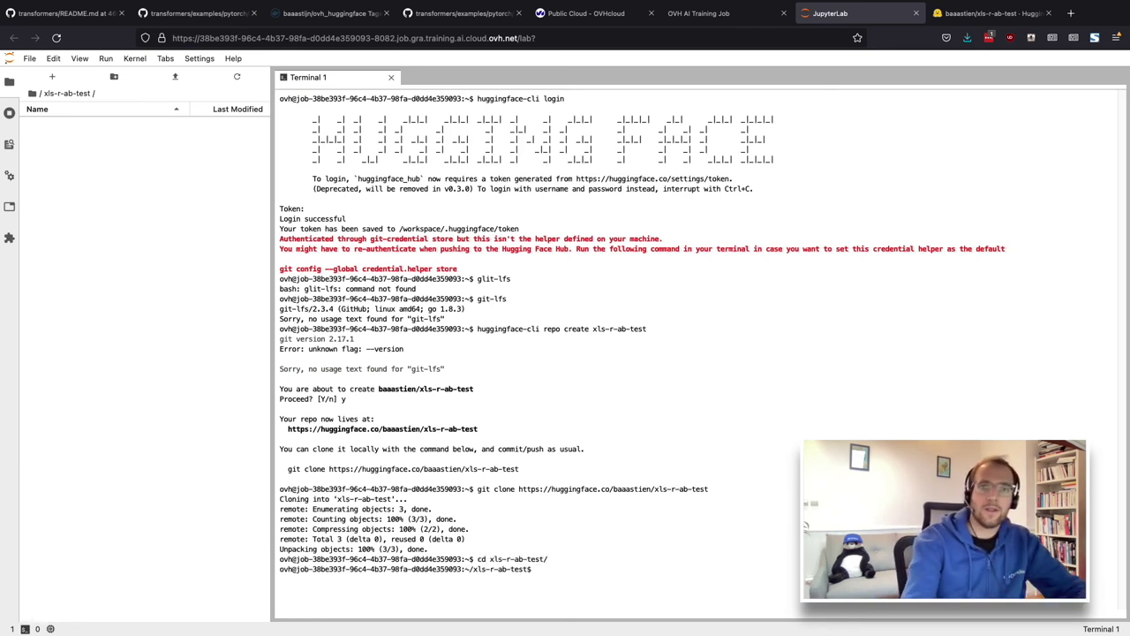
# - Run 'git lfs install', correcting the typo, until Git LFS reports initialized
pyautogui.write('git lifs ')
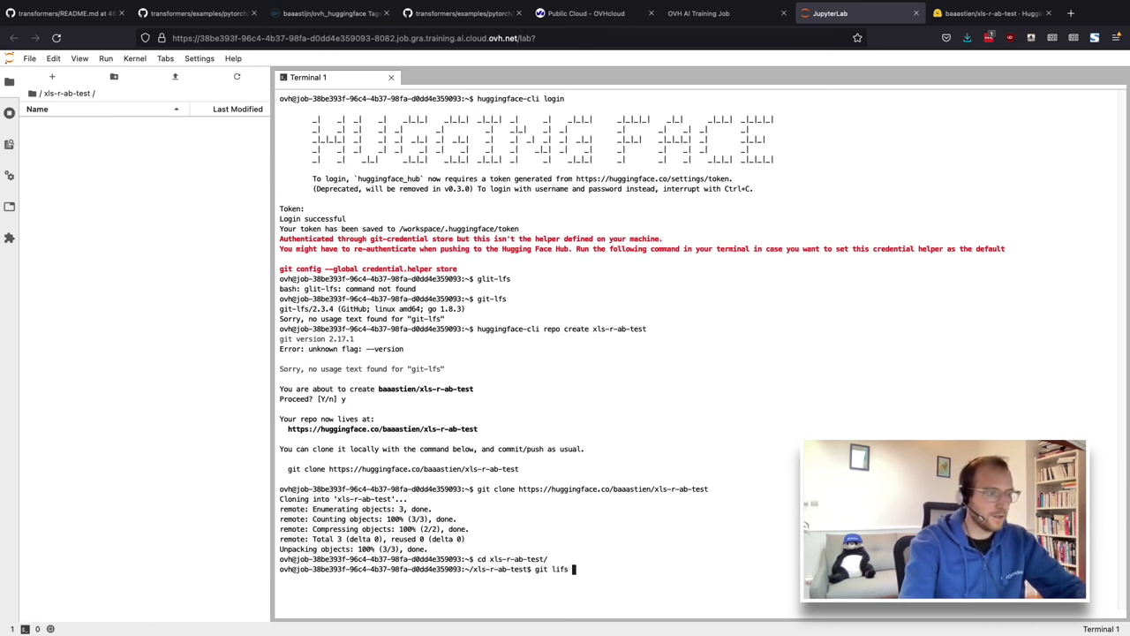
pyautogui.write('install')
pyautogui.press('Return')
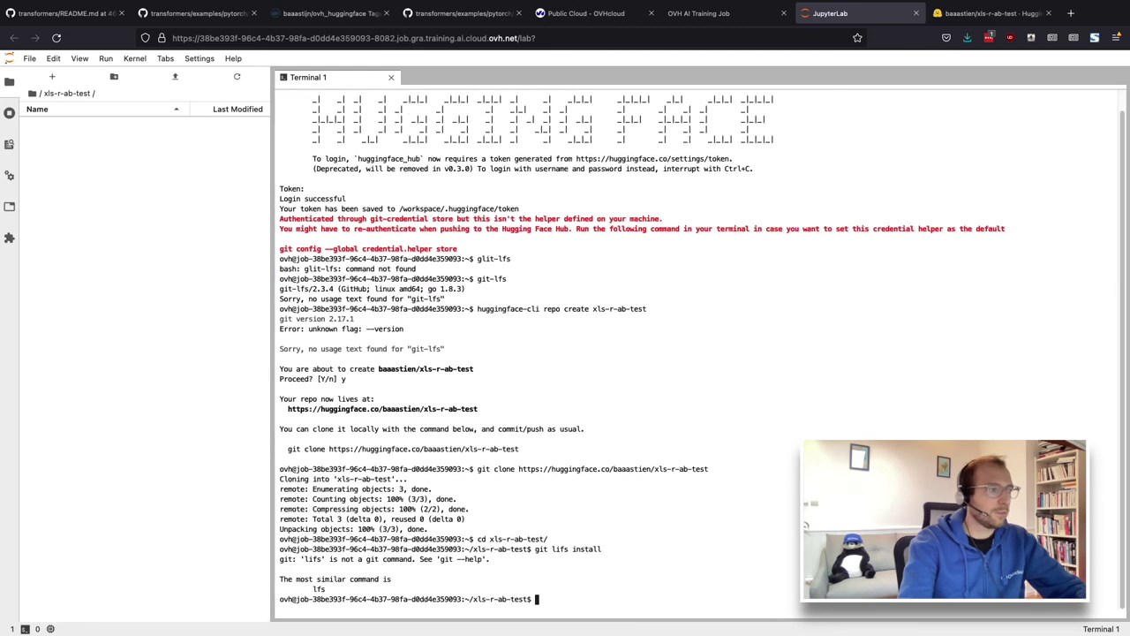
pyautogui.press('Up')
pyautogui.press('Left')
pyautogui.press('Left')
pyautogui.press('Left')
pyautogui.press('Left')
pyautogui.press('Left')
pyautogui.press('Left')
pyautogui.press('Left')
pyautogui.press('Left')
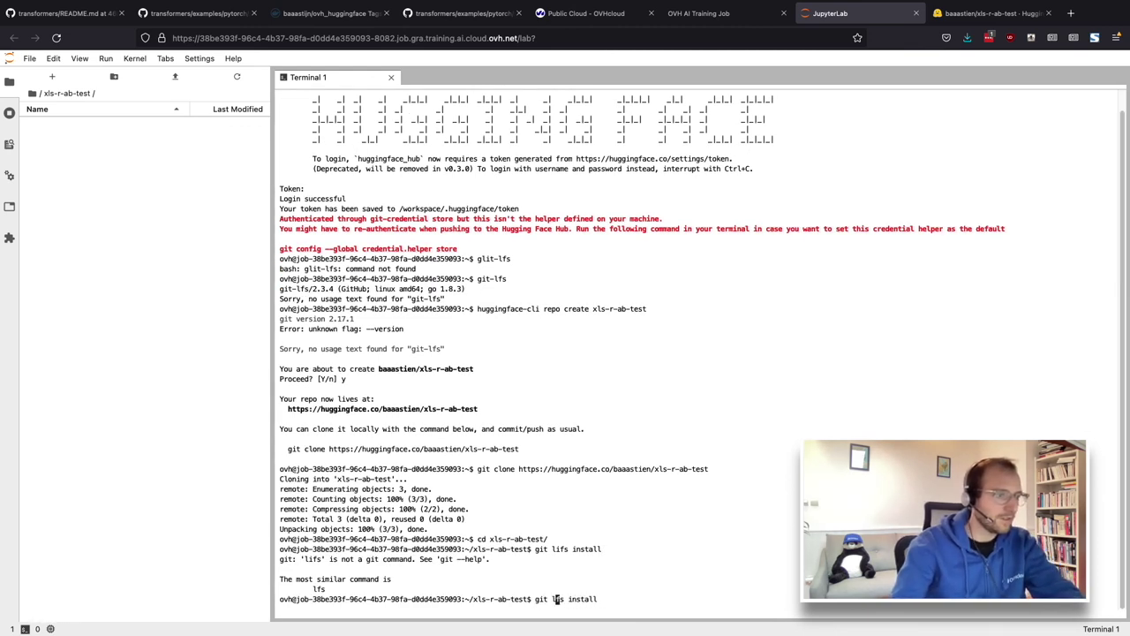
pyautogui.press('BackSpace')
pyautogui.press('Return')
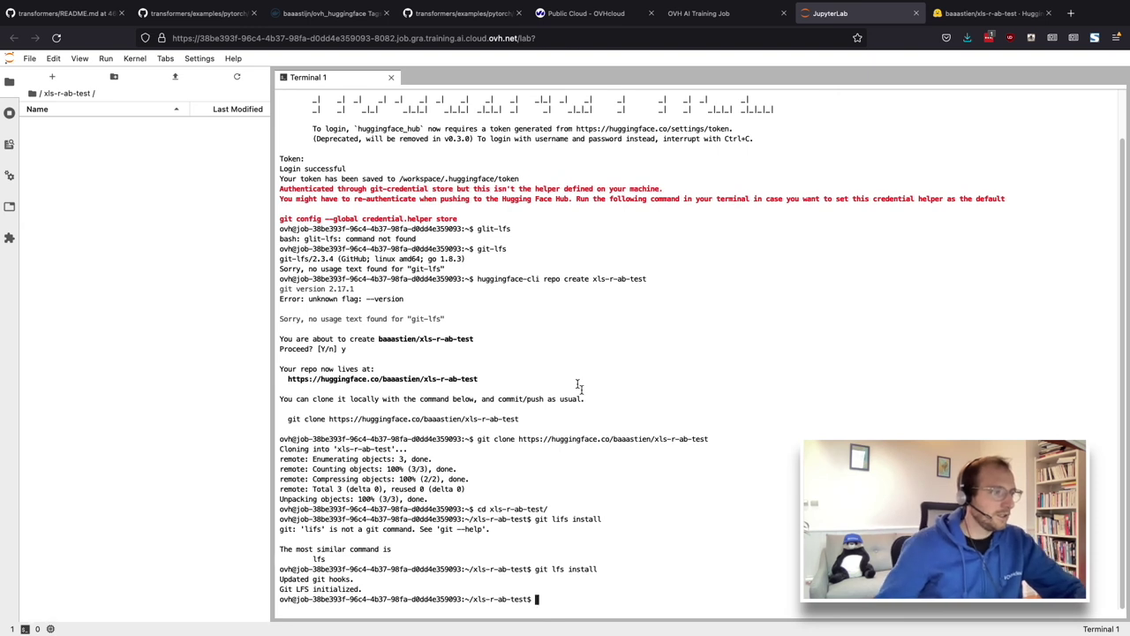
pyautogui.moveTo(311, 590); pyautogui.dragTo(357, 589)
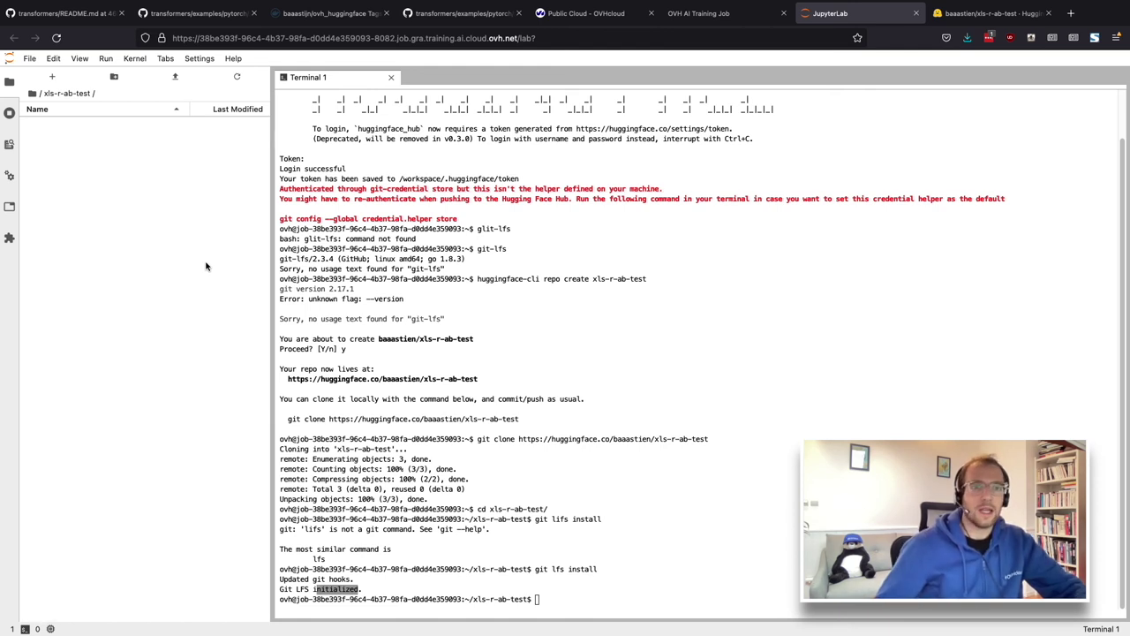
pyautogui.click(611, 280)
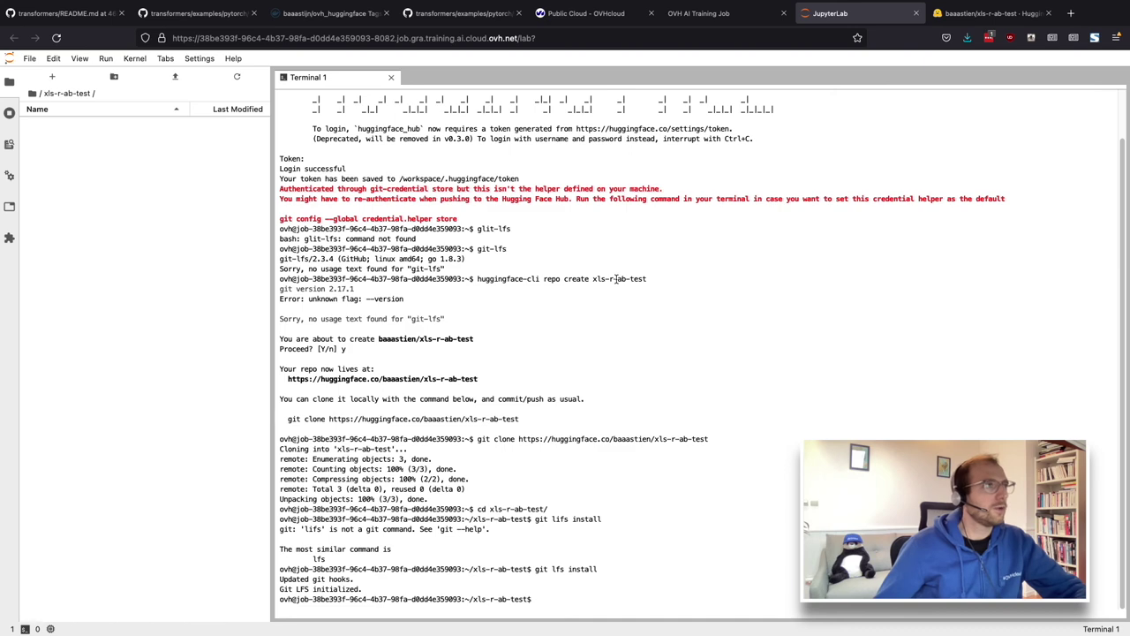
pyautogui.click(447, 18)
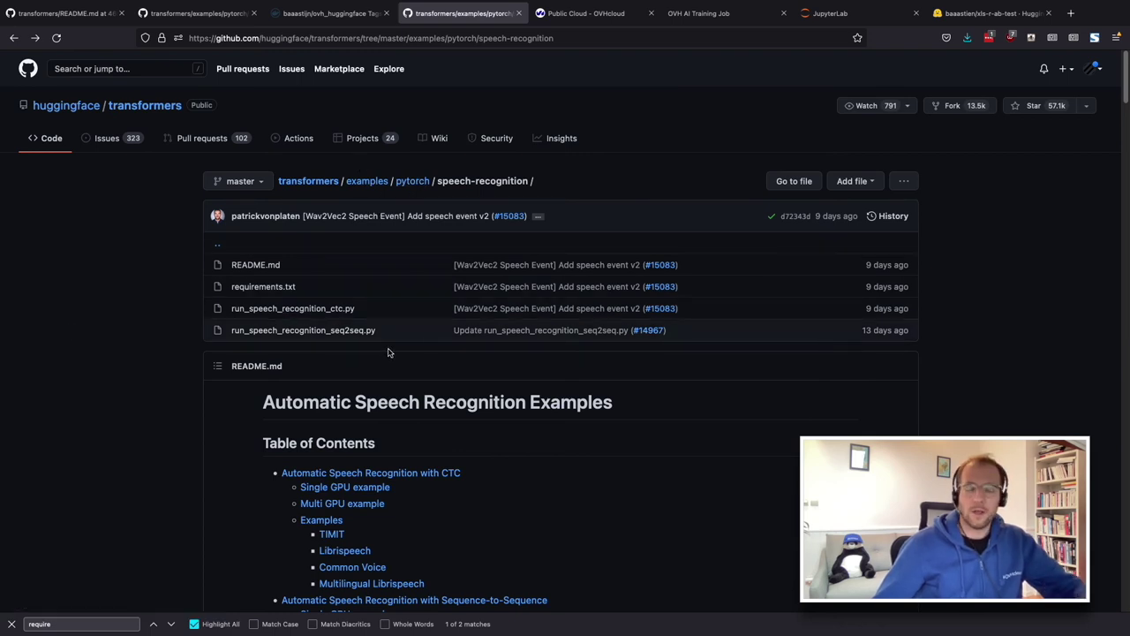
# - Copy the raw run_speech_recognition_ctc.py URL from GitHub and start a wget command in the terminal
pyautogui.scroll(-5, 365, 353)
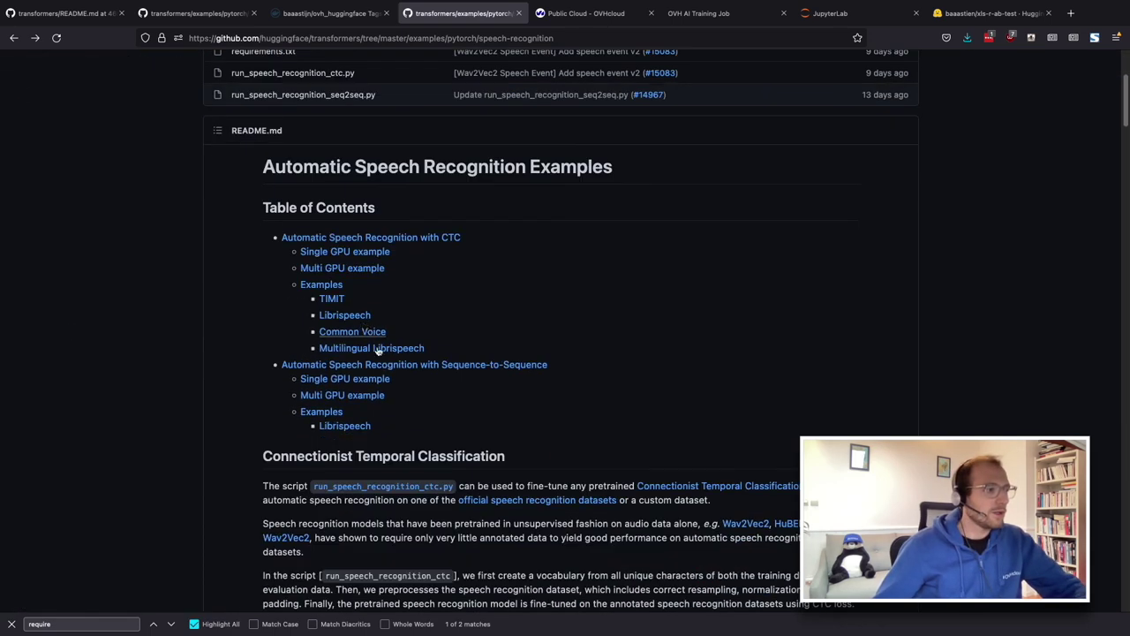
pyautogui.moveTo(506, 487); pyautogui.dragTo(552, 487)
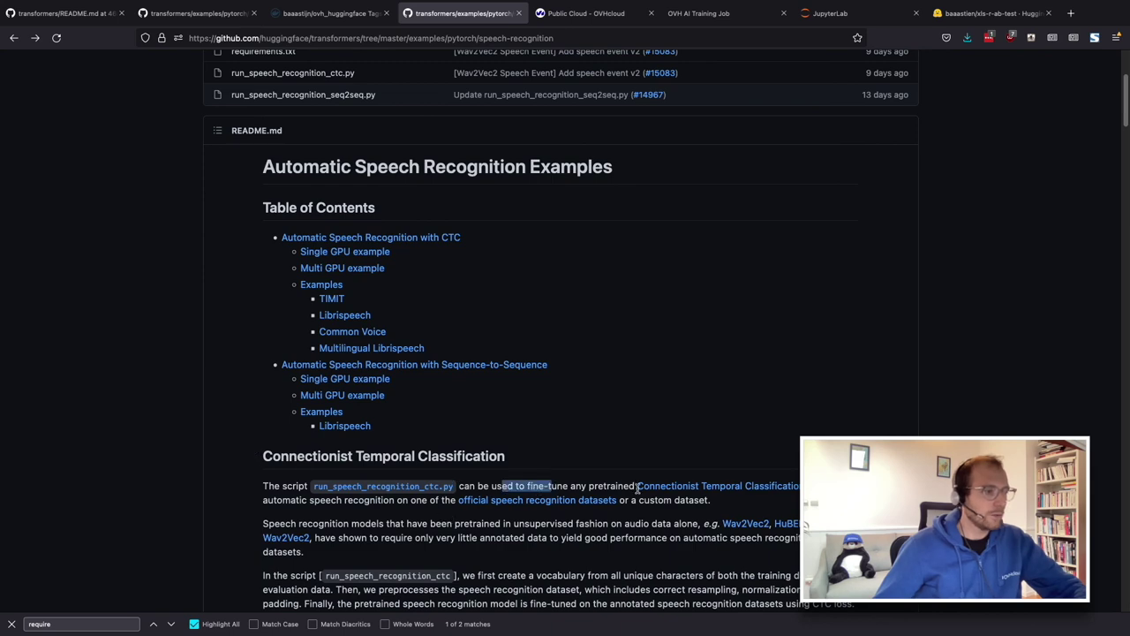
pyautogui.scroll(-5, 649, 477)
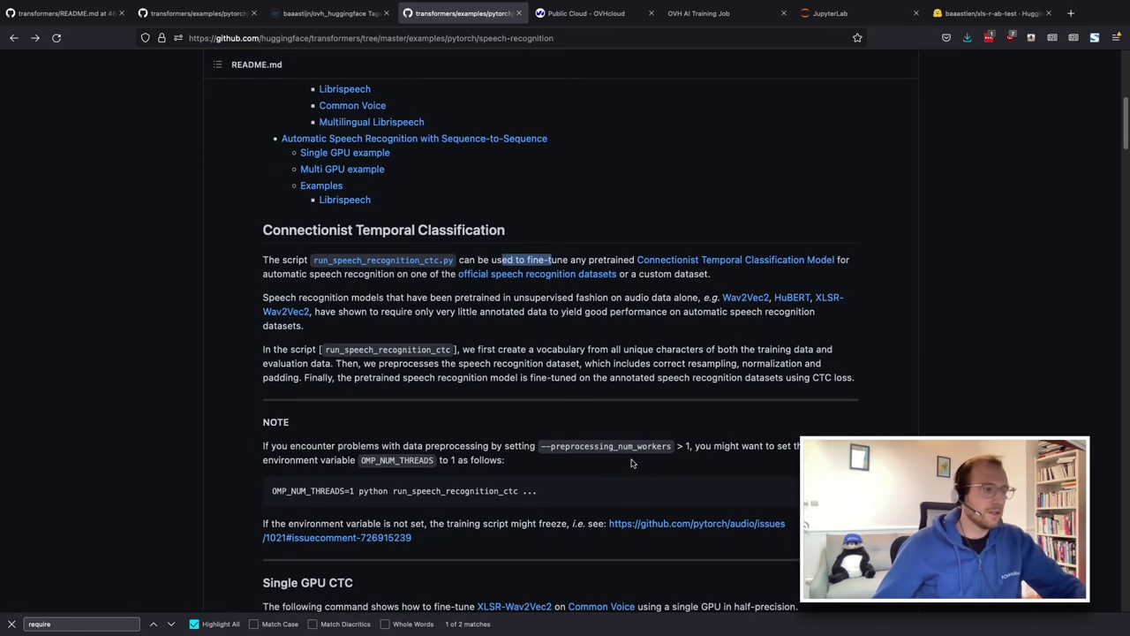
pyautogui.scroll(-4, 643, 466)
pyautogui.scroll(-2, 337, 434)
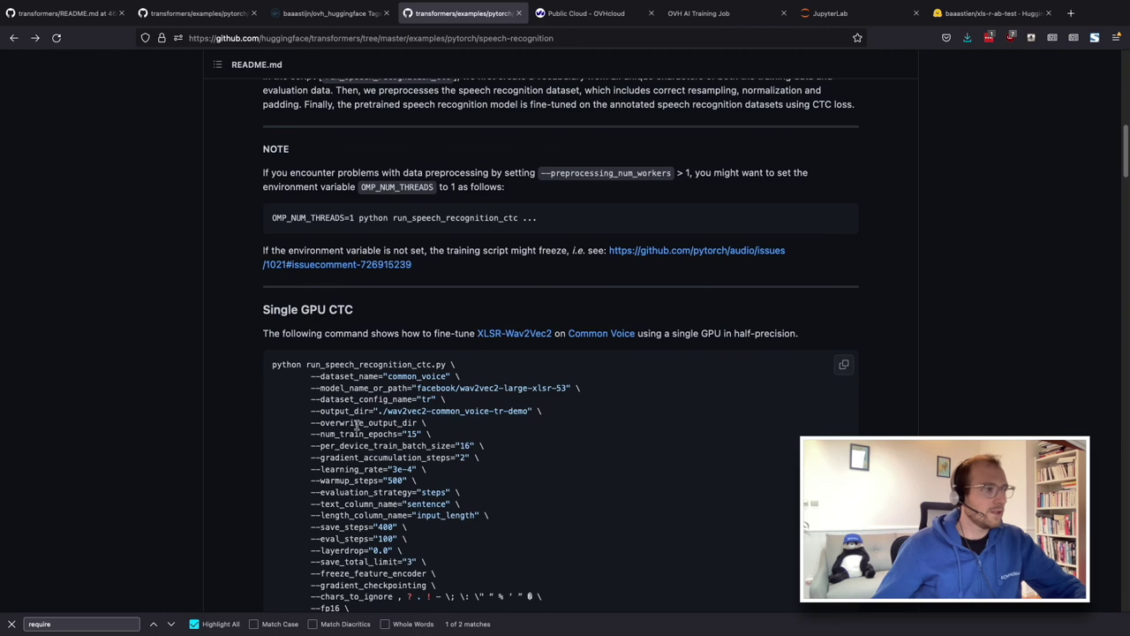
pyautogui.scroll(-7, 374, 318)
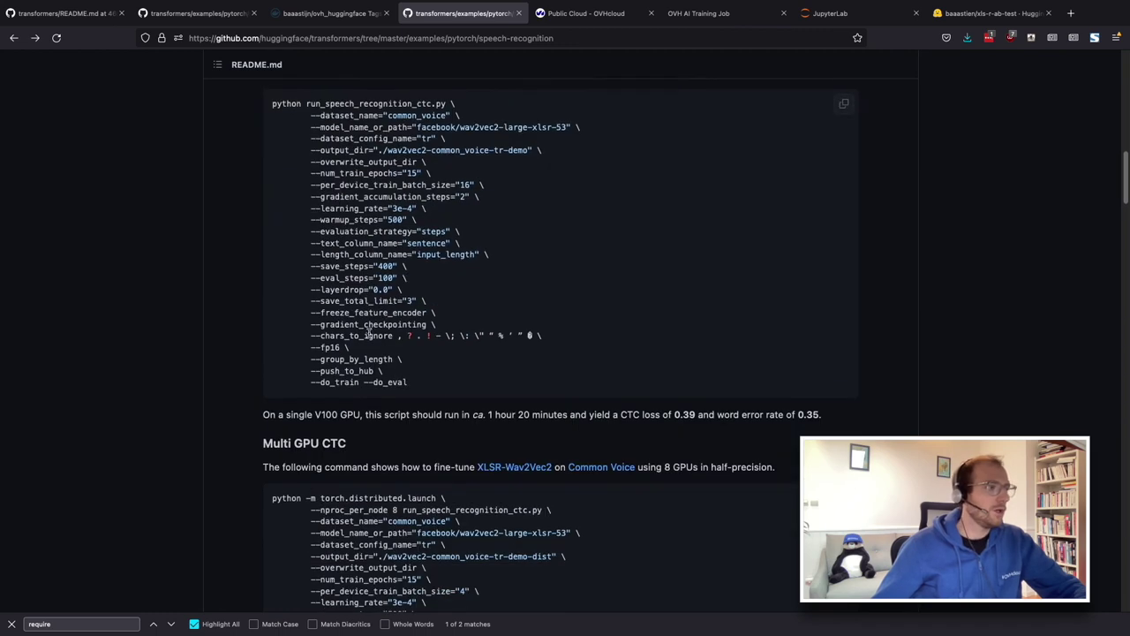
pyautogui.scroll(15, 335, 391)
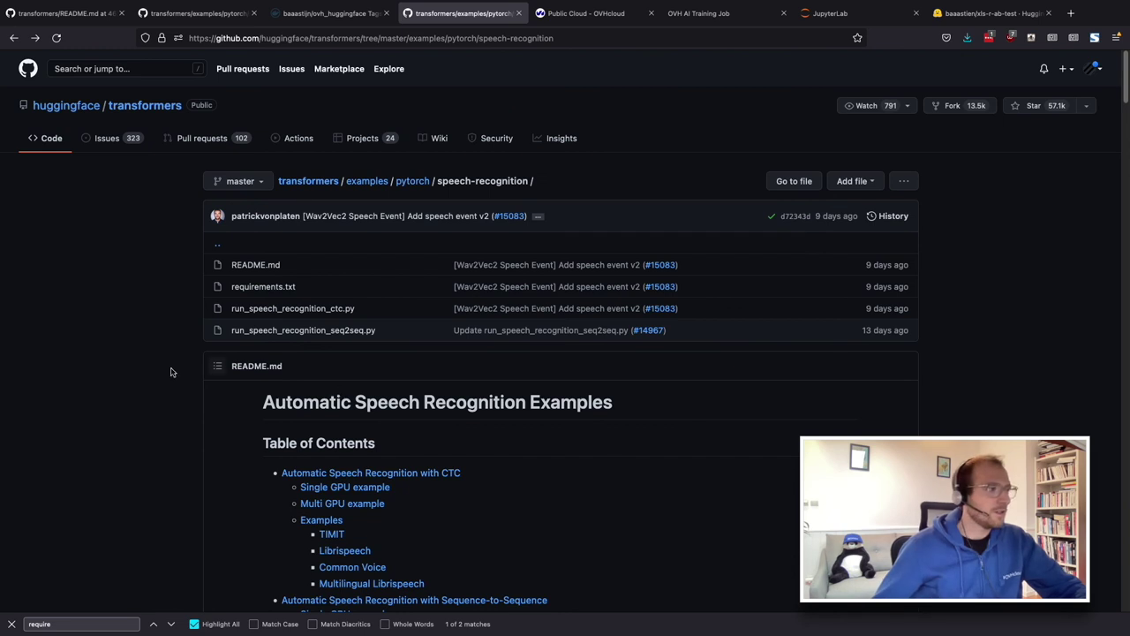
pyautogui.click(283, 309)
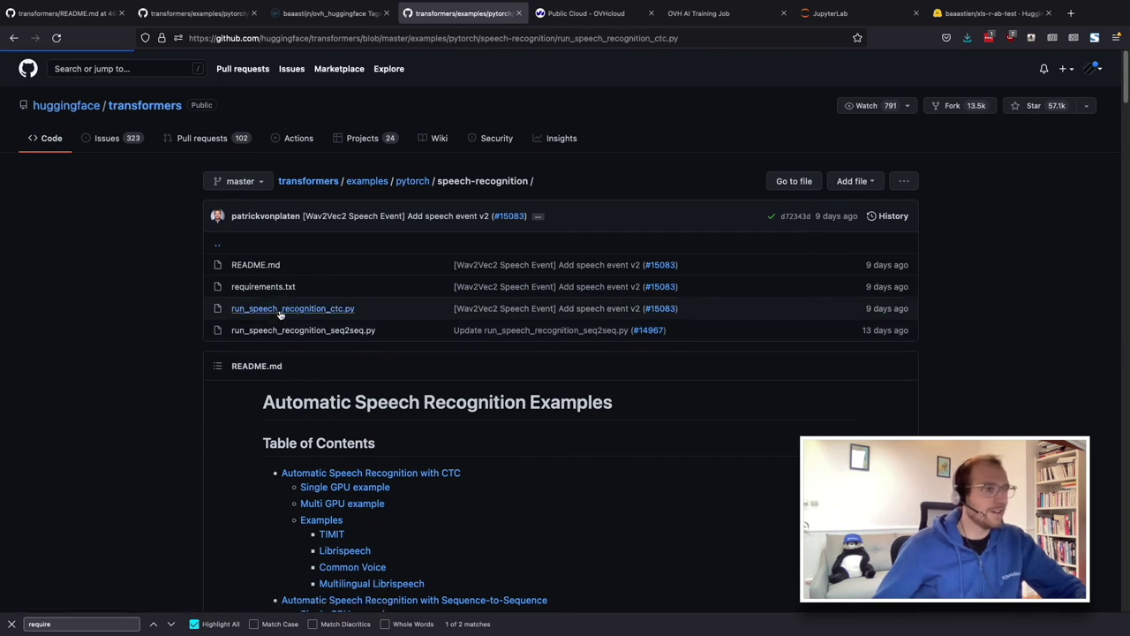
pyautogui.click(804, 288)
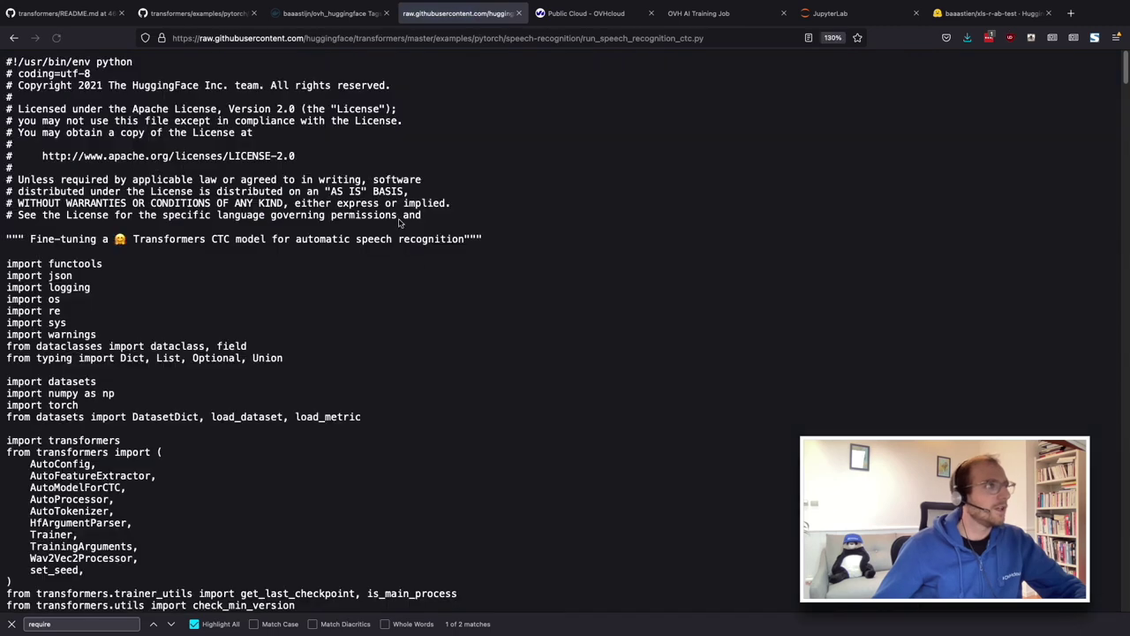
pyautogui.click(323, 42)
pyautogui.press('super+c')
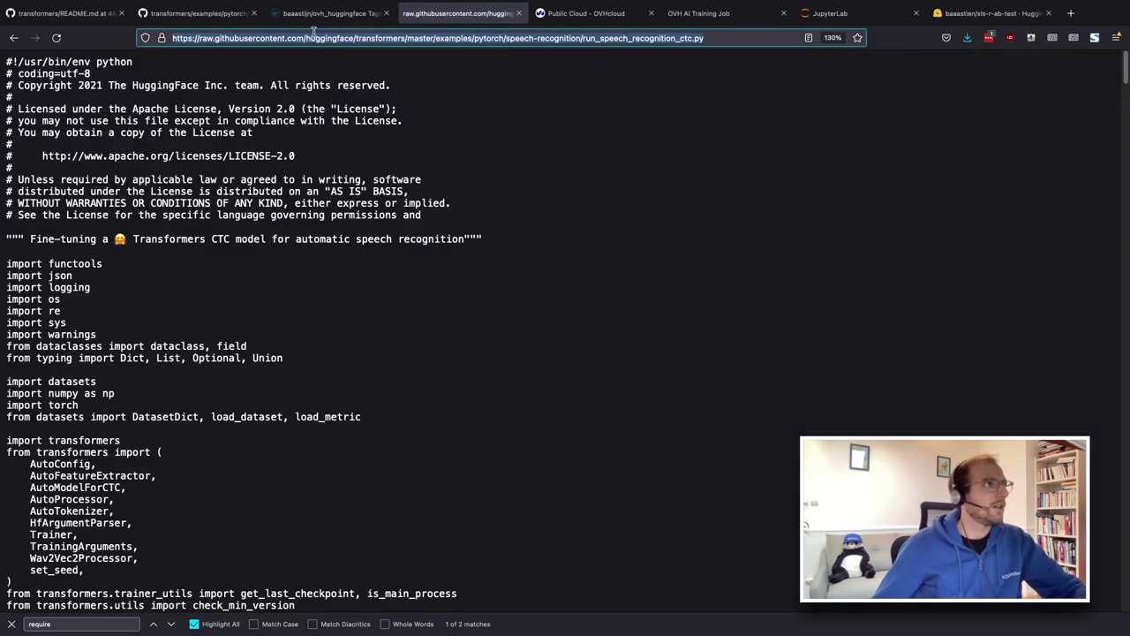
pyautogui.click(830, 13)
pyautogui.write('wget')
# - Download run_speech_recognition_ctc.py with wget into xls-r-ab-test and refresh the file list
pyautogui.press('super+v')
pyautogui.press('Return')
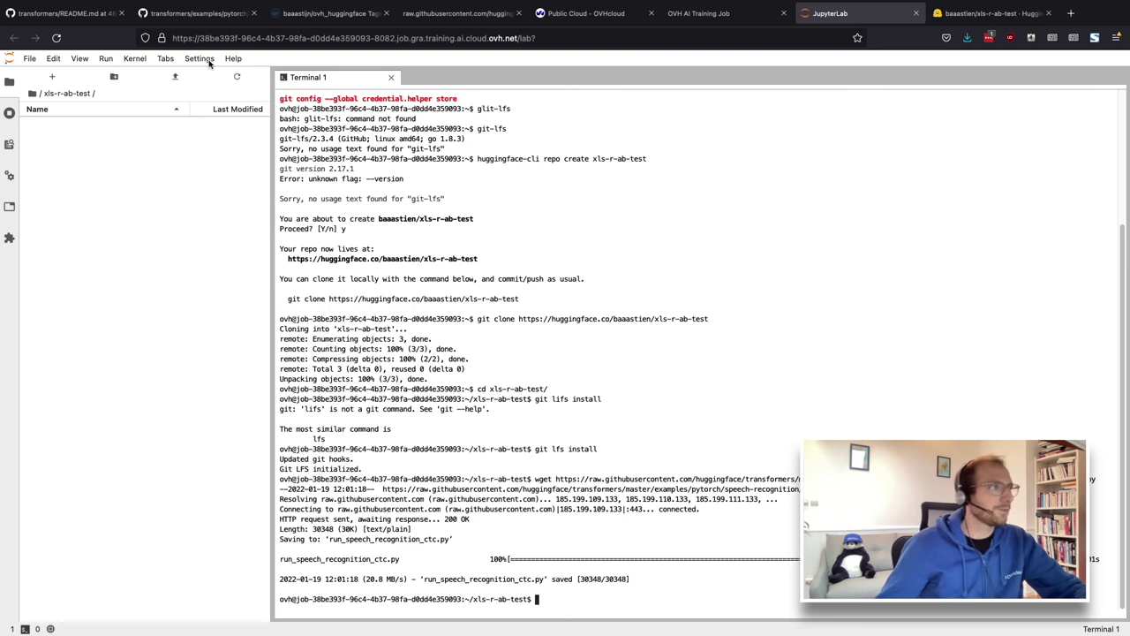
pyautogui.click(237, 76)
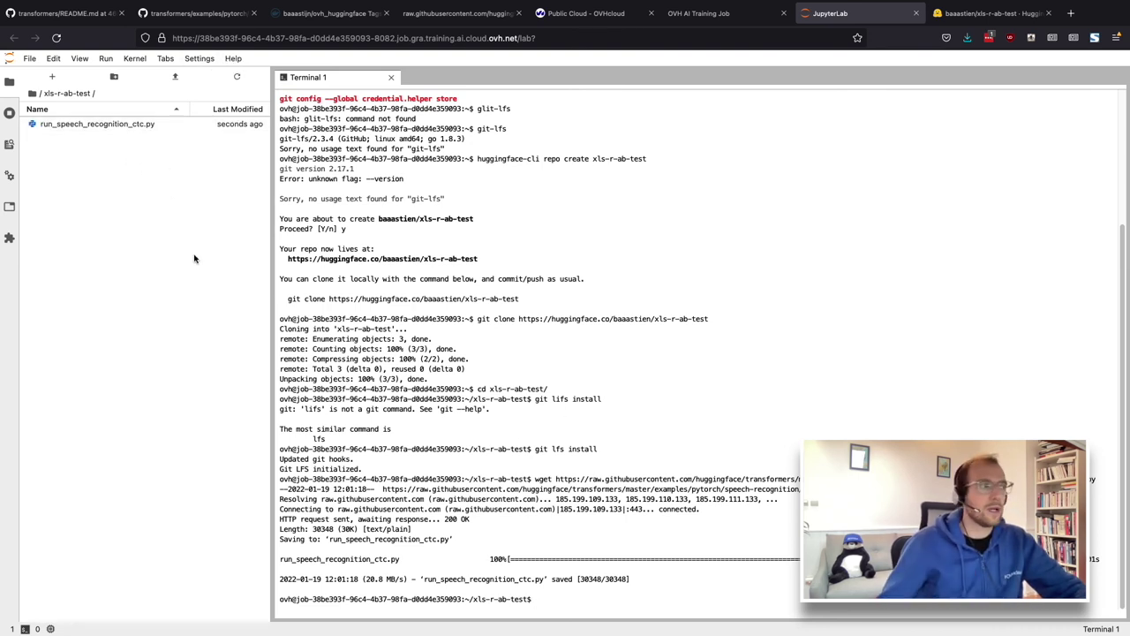
# - Create a new file named run.sh in xls-r-ab-test and open it in the editor
pyautogui.rightClick(102, 168)
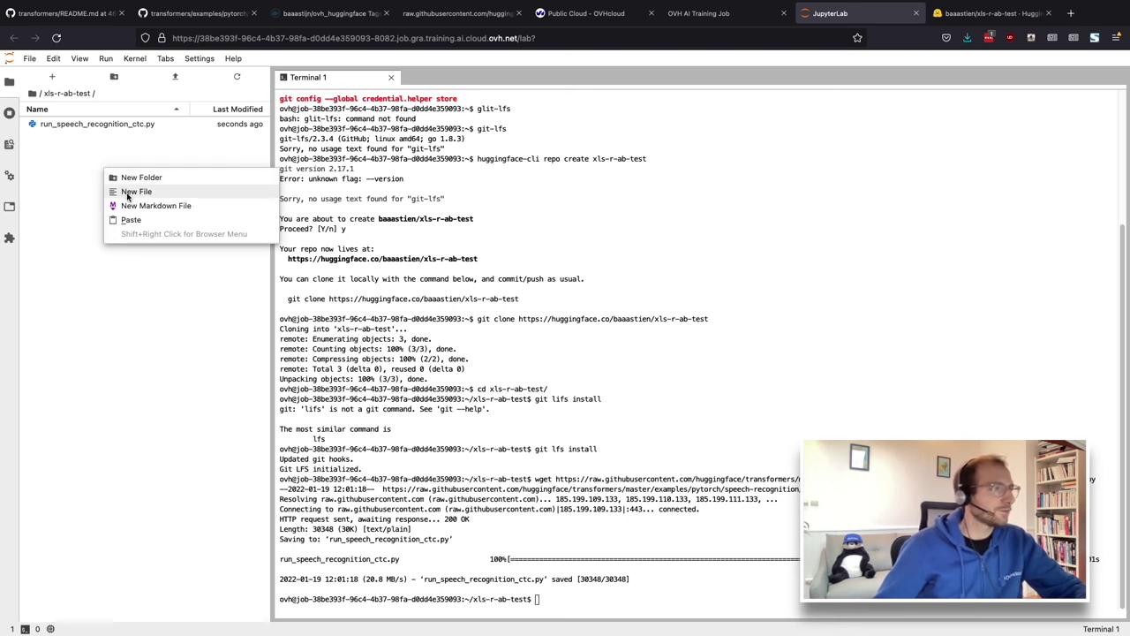
pyautogui.click(128, 196)
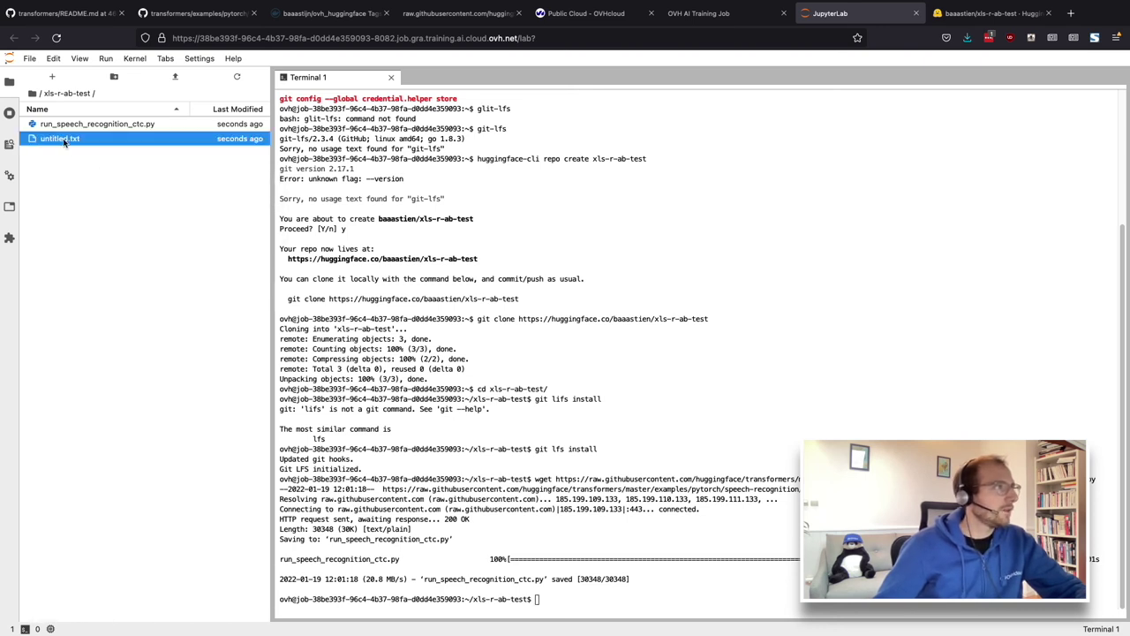
pyautogui.rightClick(66, 147)
pyautogui.click(97, 190)
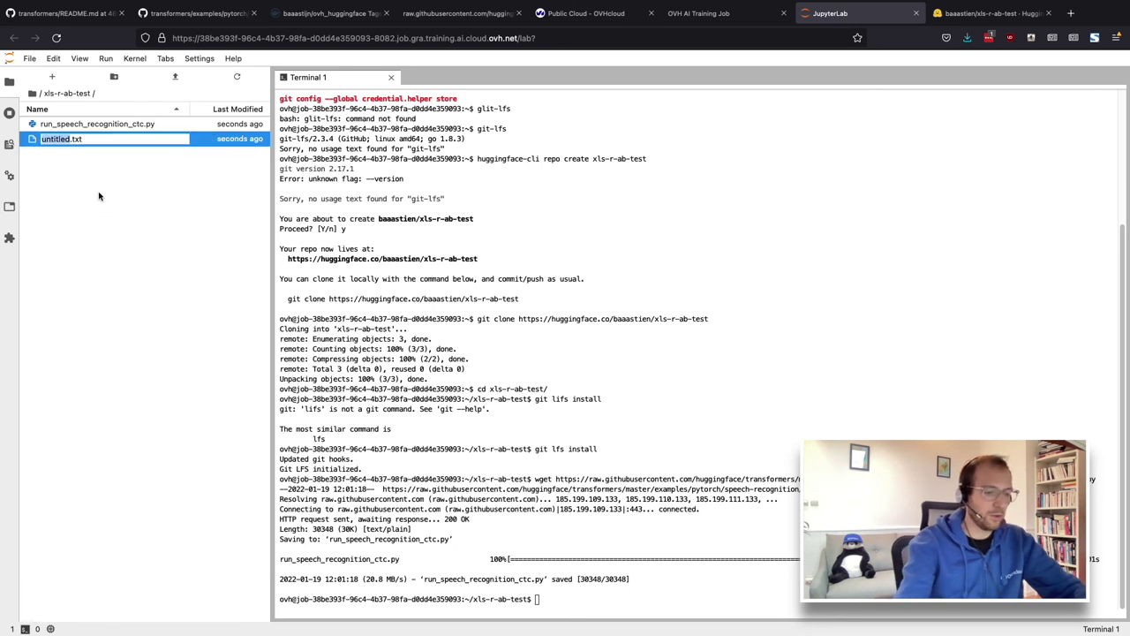
pyautogui.write('run.sh')
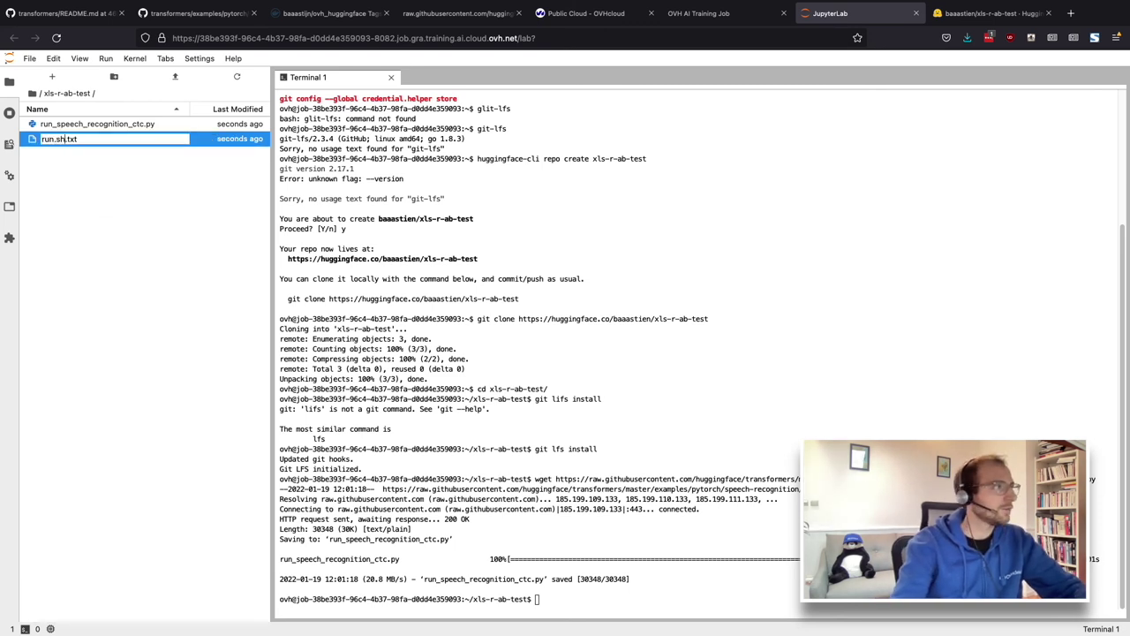
pyautogui.press('Return')
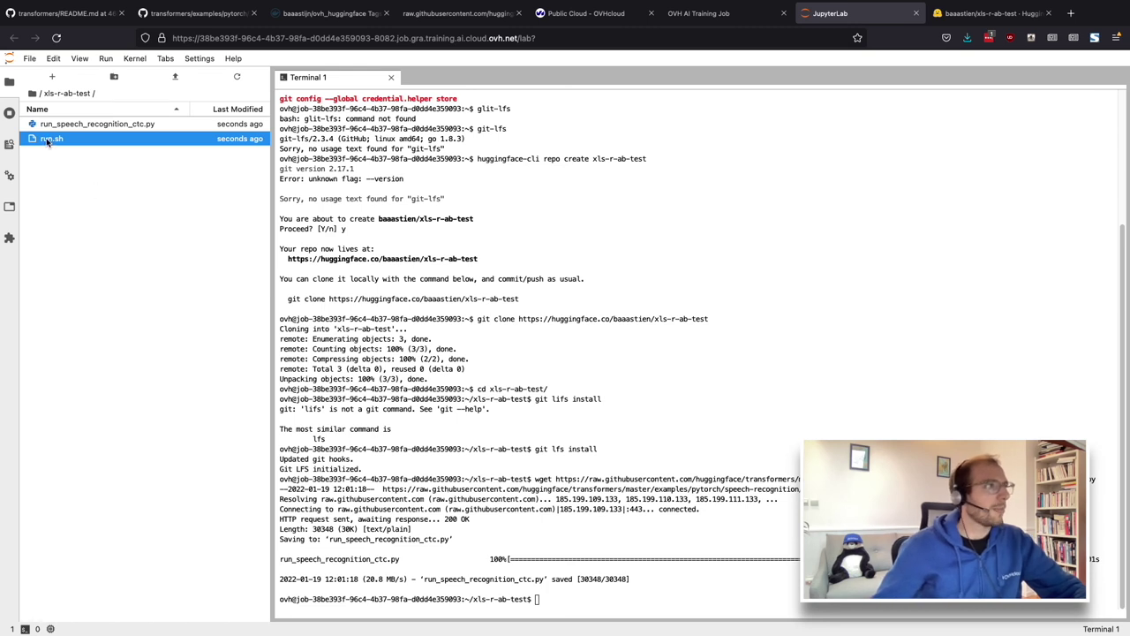
pyautogui.doubleClick(46, 139)
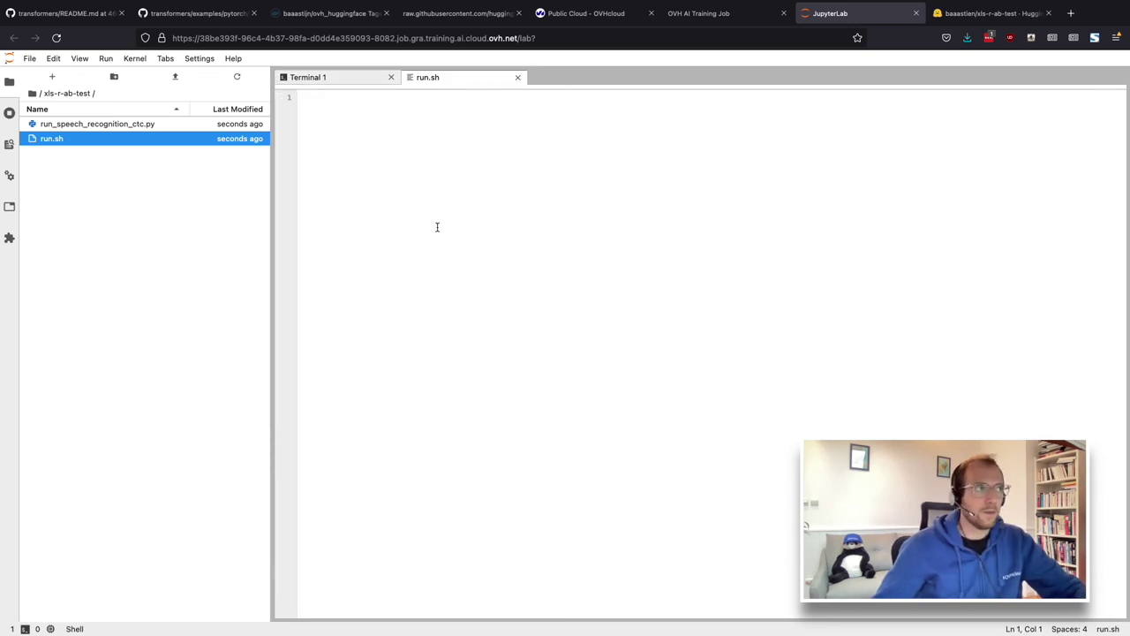
pyautogui.click(424, 14)
# - Back in the speech-recognition README, copy the Single GPU CTC XLSR-Wav2Vec2 fine-tuning command
pyautogui.click(14, 38)
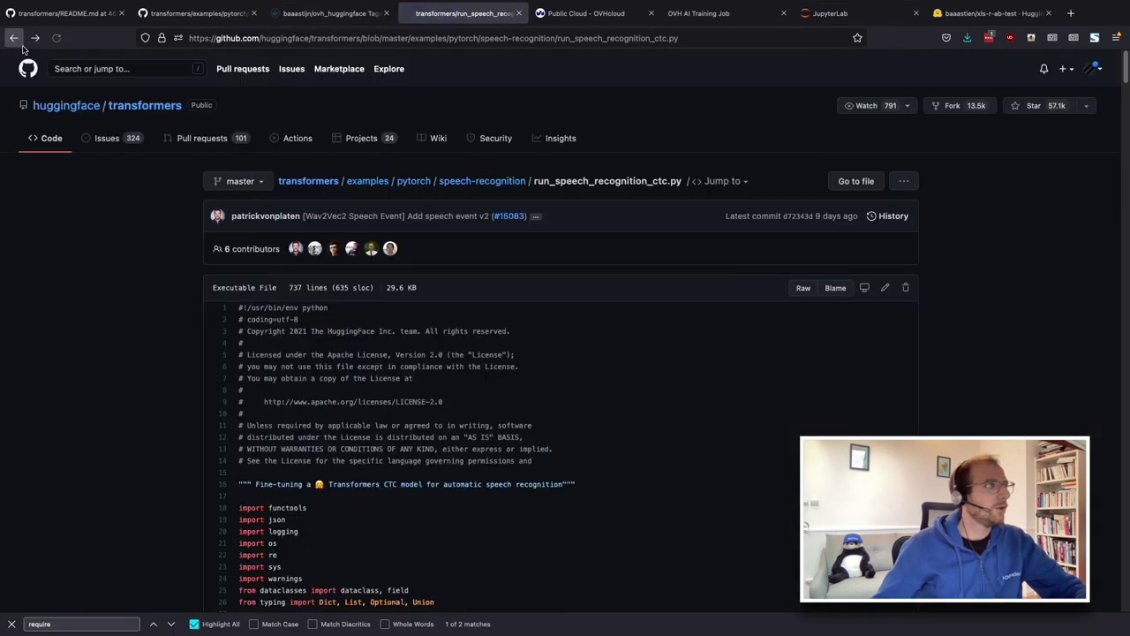
pyautogui.click(13, 38)
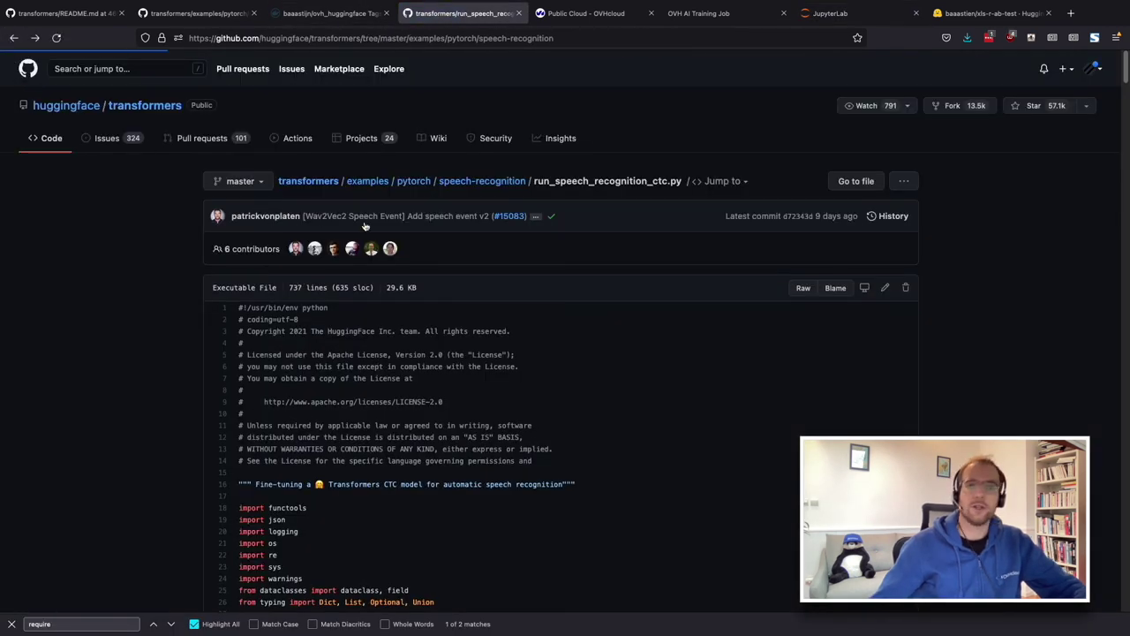
pyautogui.scroll(-5, 468, 398)
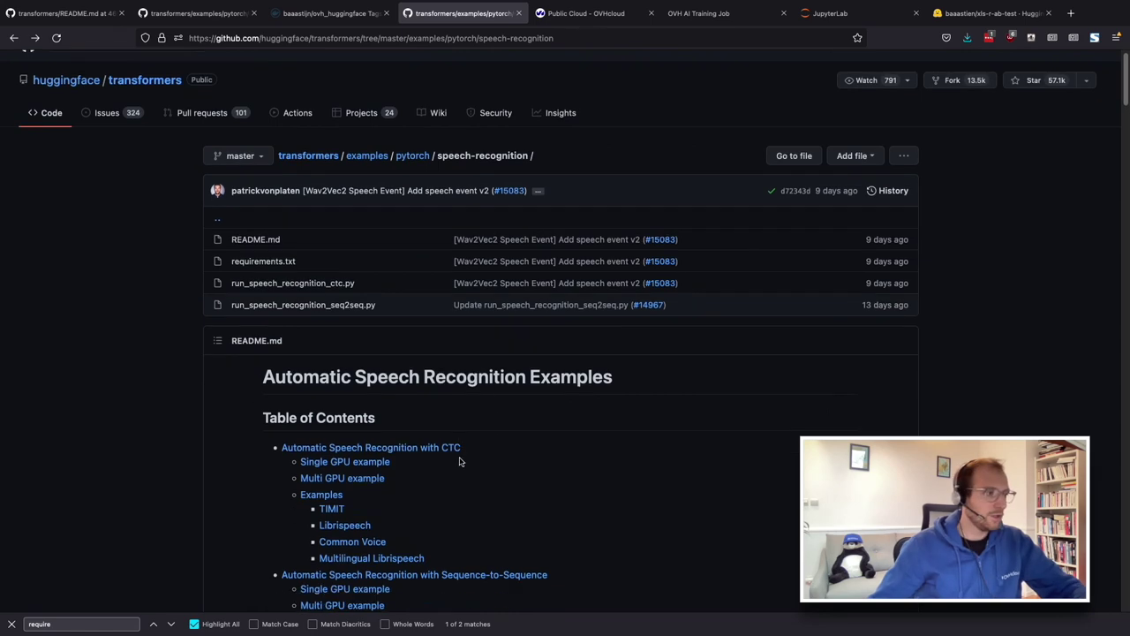
pyautogui.scroll(-5, 448, 434)
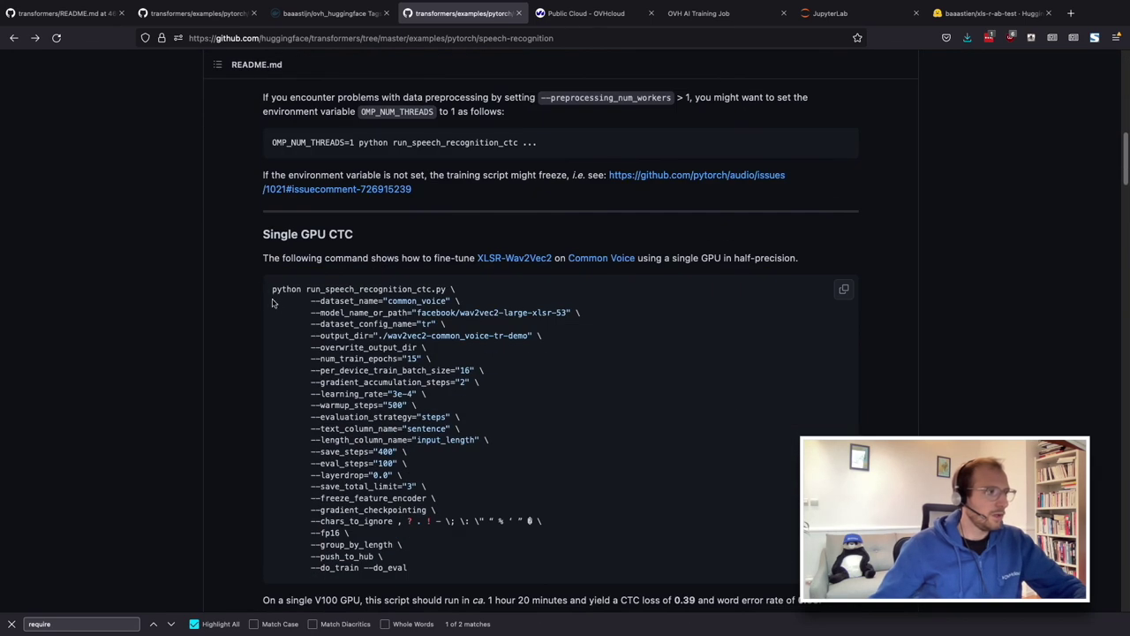
pyautogui.moveTo(273, 288); pyautogui.dragTo(497, 577)
pyautogui.press('super+c')
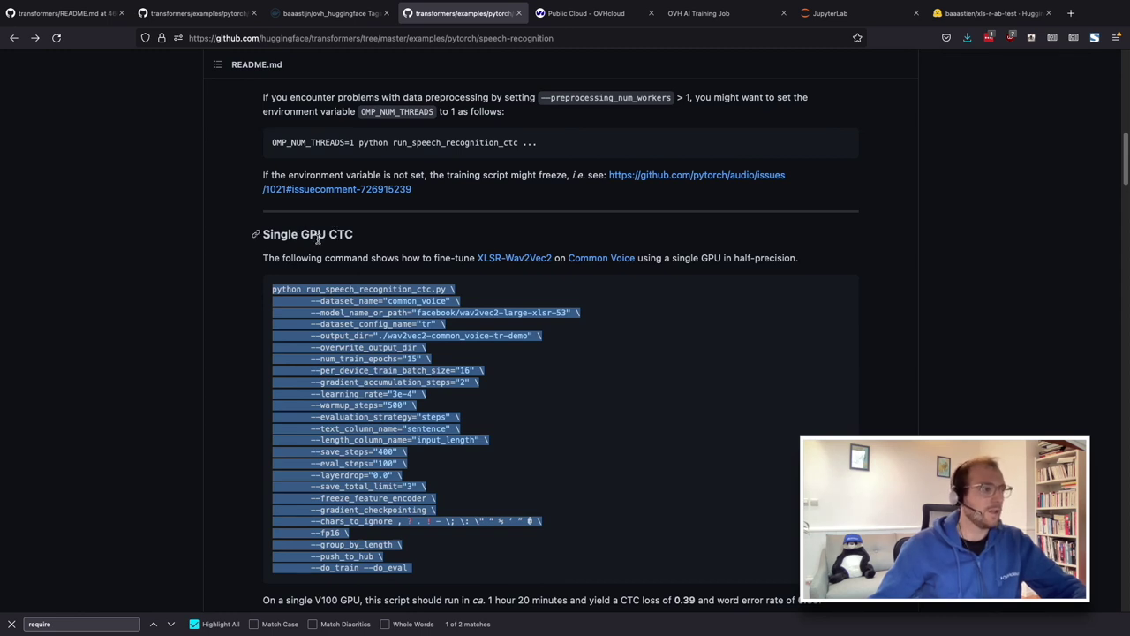
pyautogui.scroll(-2, 327, 252)
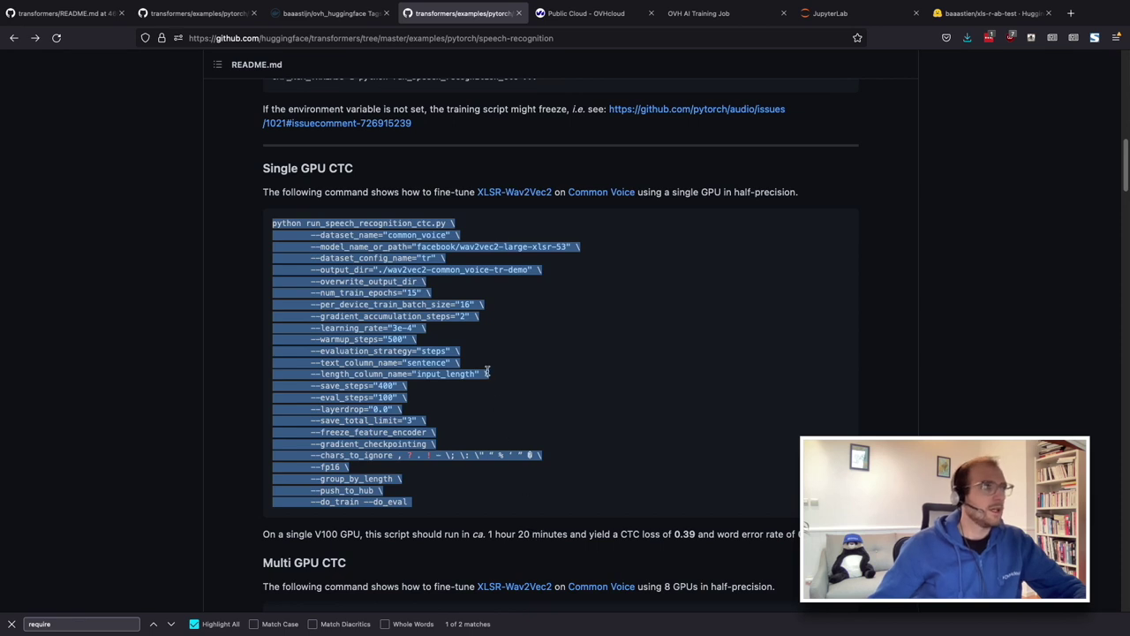
# - Paste the command into run.sh, with output_dir set to ./ and dataset_config_name 'ab'
pyautogui.click(826, 13)
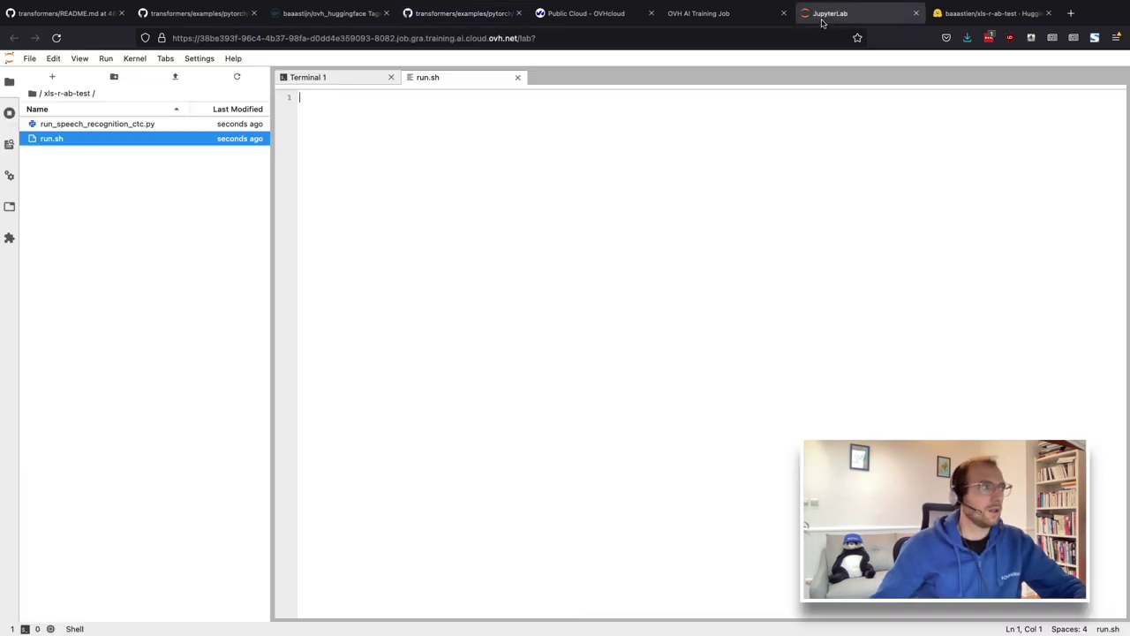
pyautogui.press('super+v')
pyautogui.click(606, 195)
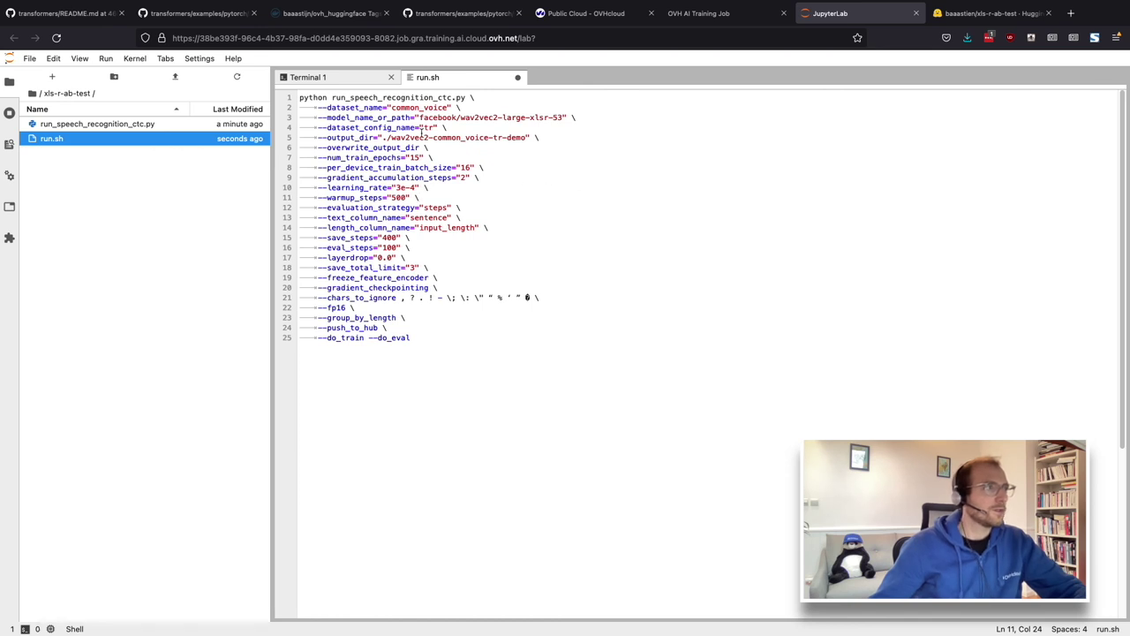
pyautogui.moveTo(390, 137); pyautogui.dragTo(525, 140)
pyautogui.press('BackSpace')
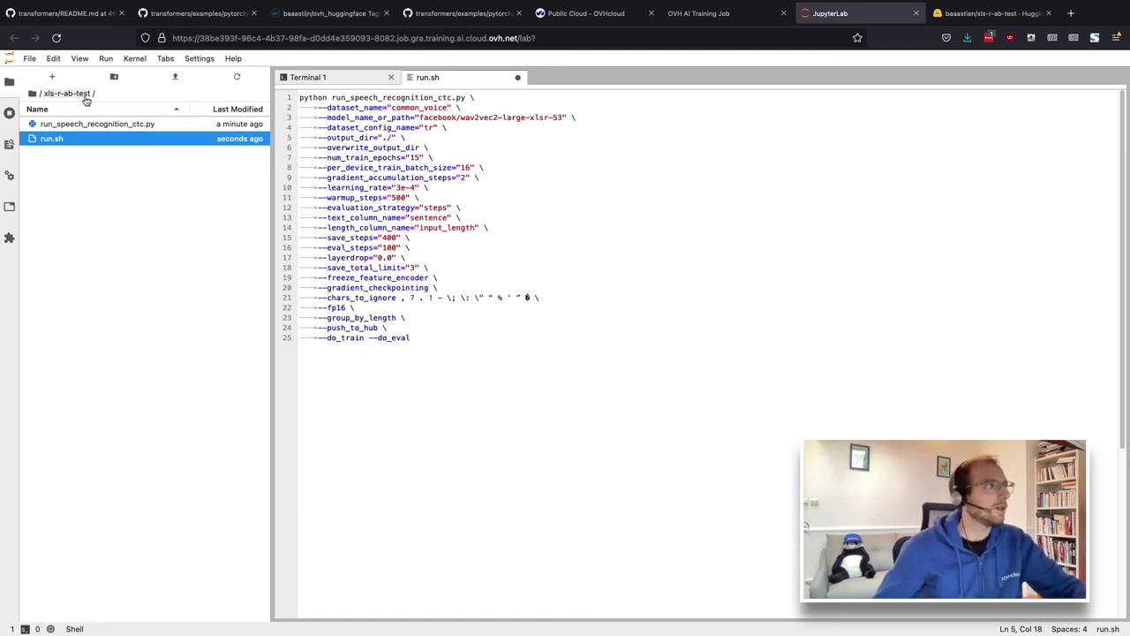
pyautogui.doubleClick(430, 127)
pyautogui.press('BackSpace')
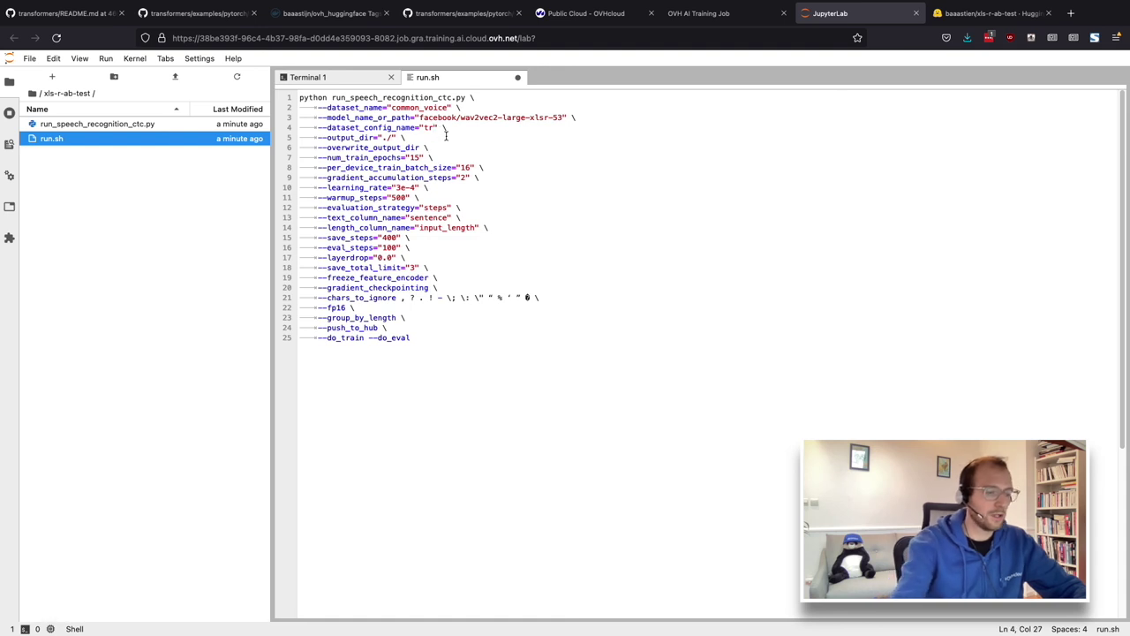
pyautogui.write('ab')
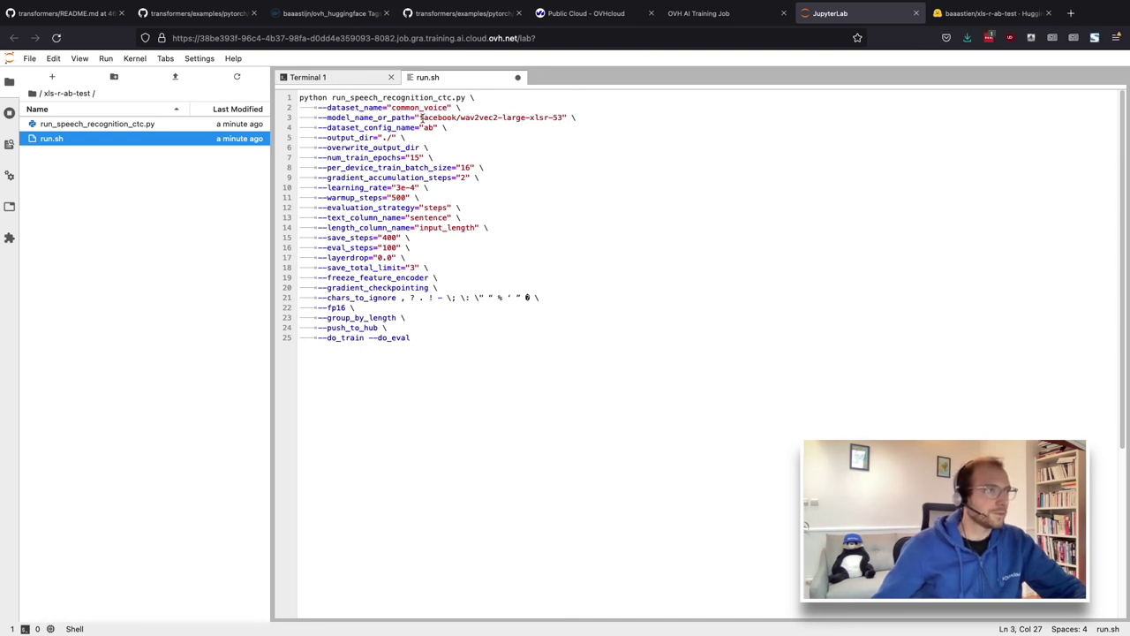
# - Set the model to hf-test/xls-r-dummy and num_train_epochs to 2, then save run.sh
pyautogui.moveTo(421, 118); pyautogui.dragTo(563, 117)
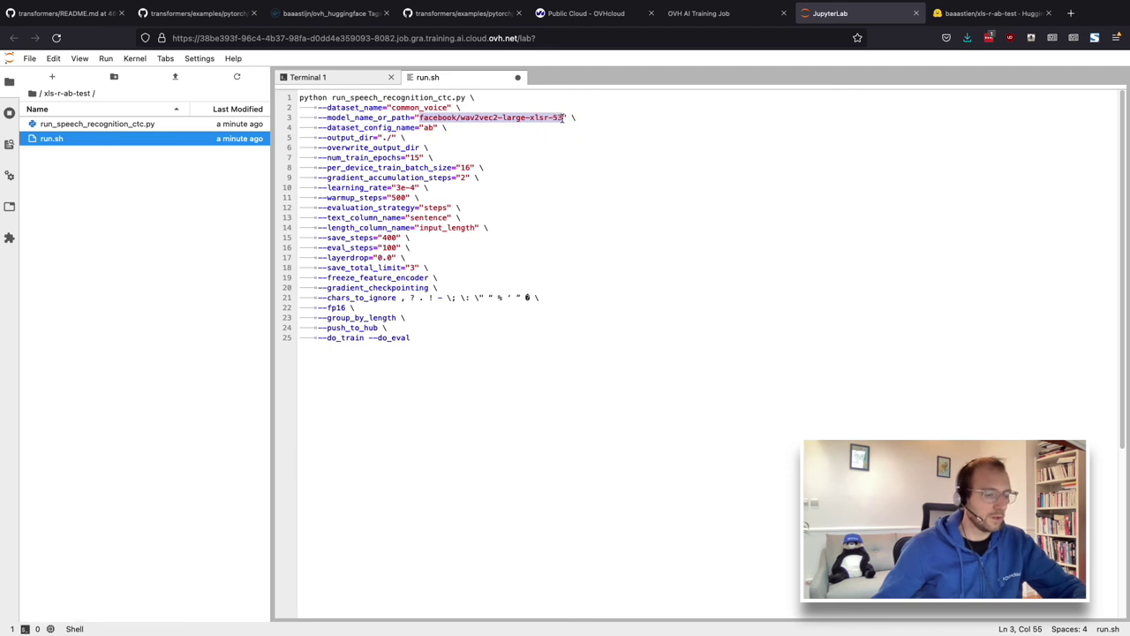
pyautogui.write('hf-test/xls-r-dummy')
pyautogui.click(572, 145)
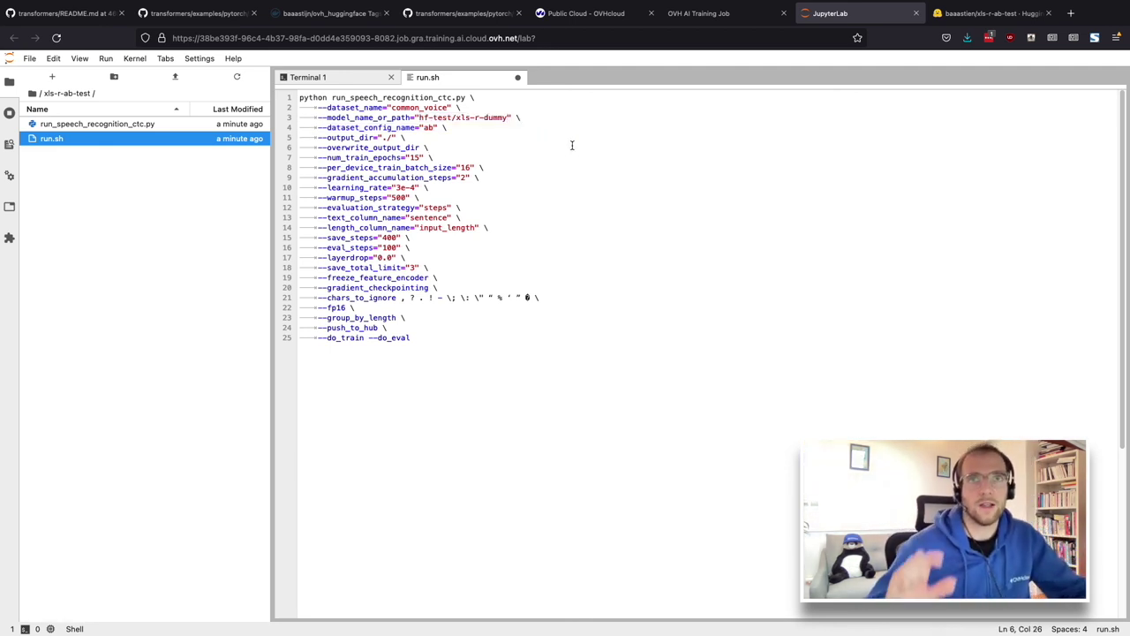
pyautogui.click(574, 173)
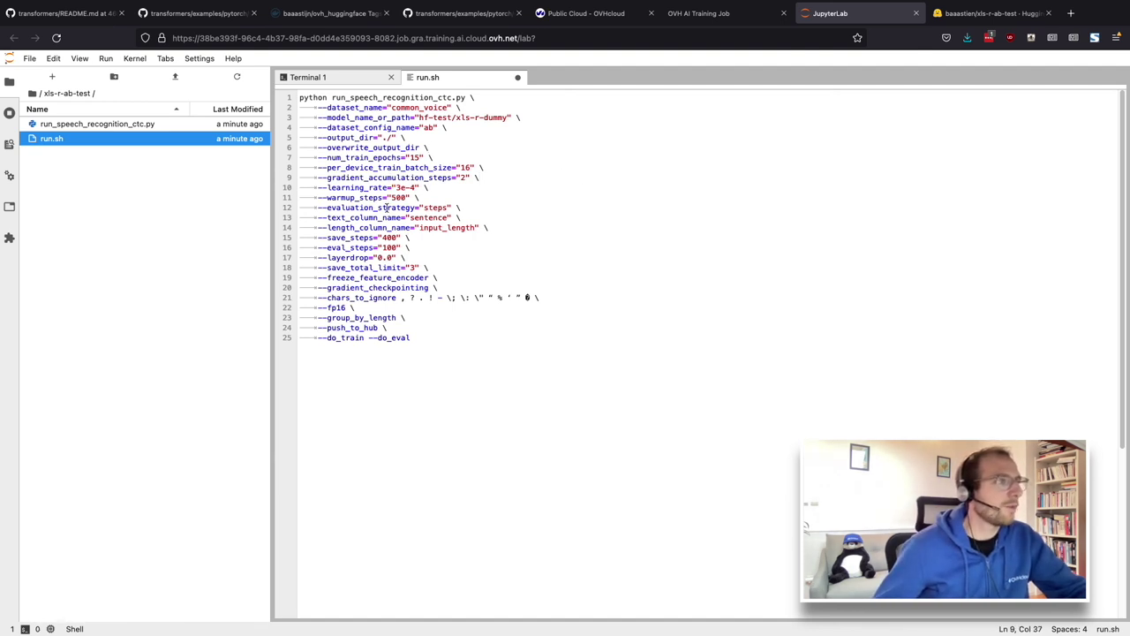
pyautogui.click(406, 158)
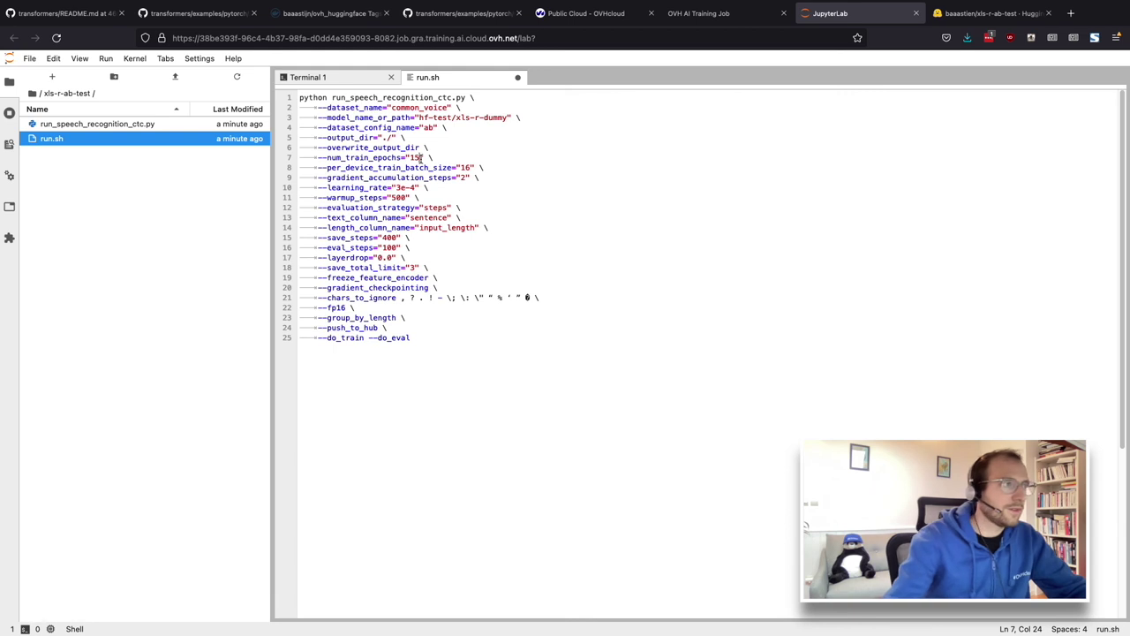
pyautogui.press('BackSpace')
pyautogui.press('BackSpace')
pyautogui.write('2')
pyautogui.click(468, 215)
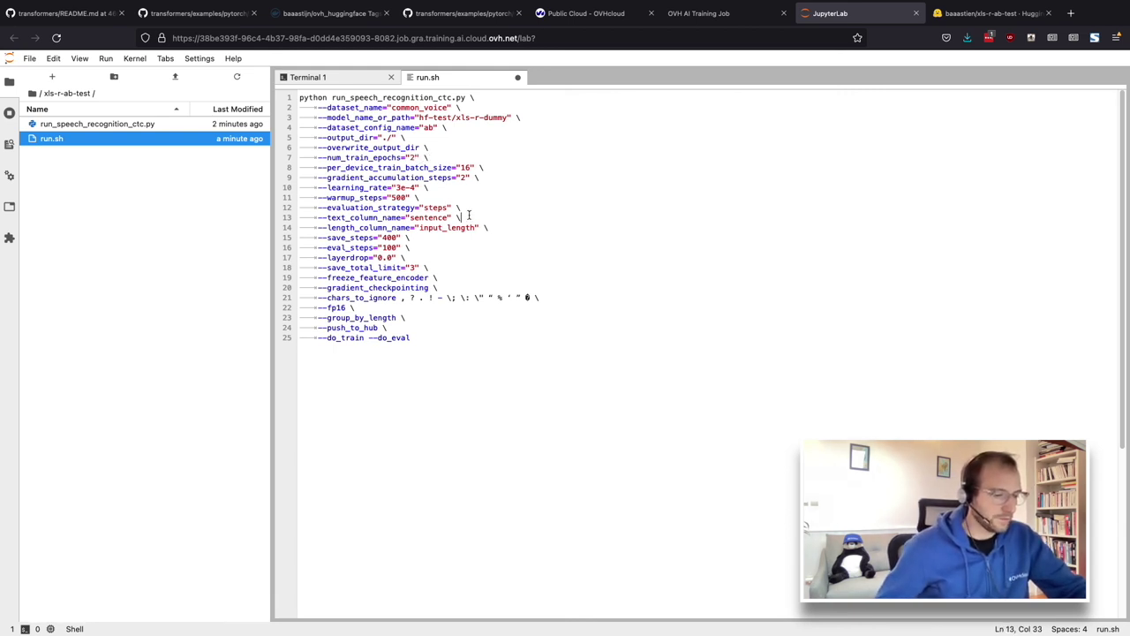
pyautogui.press('super+s')
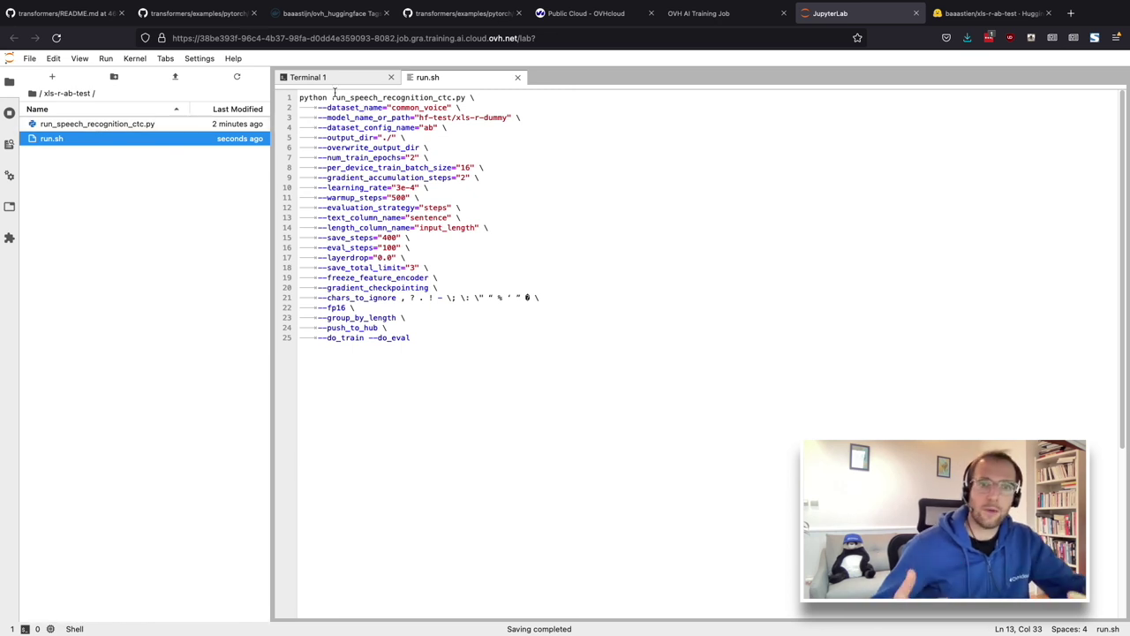
# - Launch training with 'bash run.sh' in the terminal and glance over run.sh's settings
pyautogui.click(309, 78)
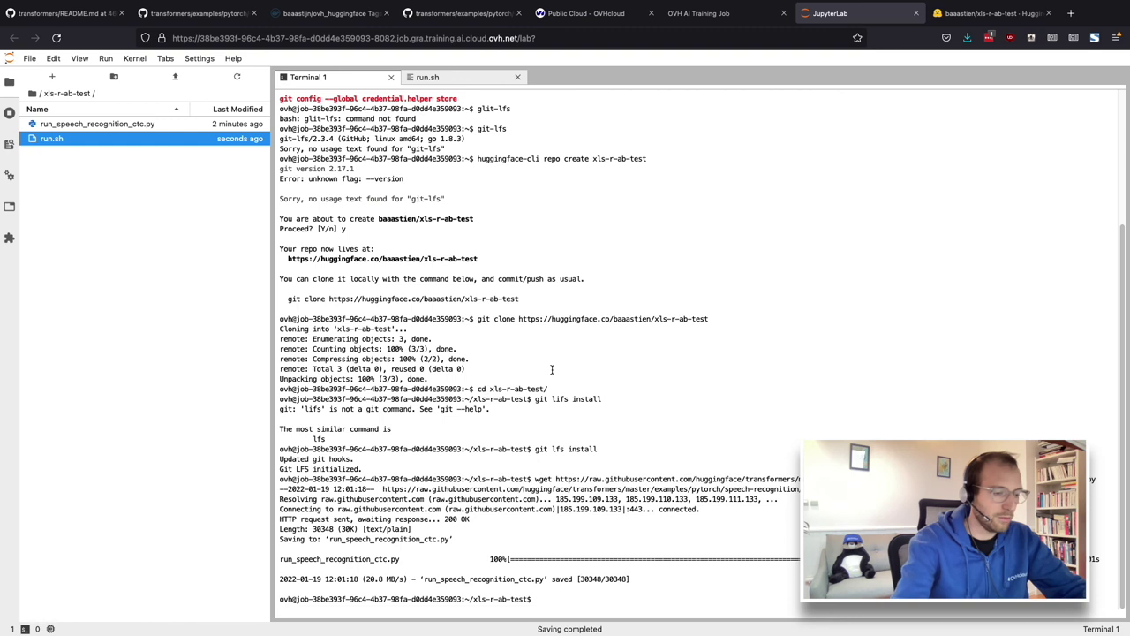
pyautogui.write('bash run.sh')
pyautogui.press('Return')
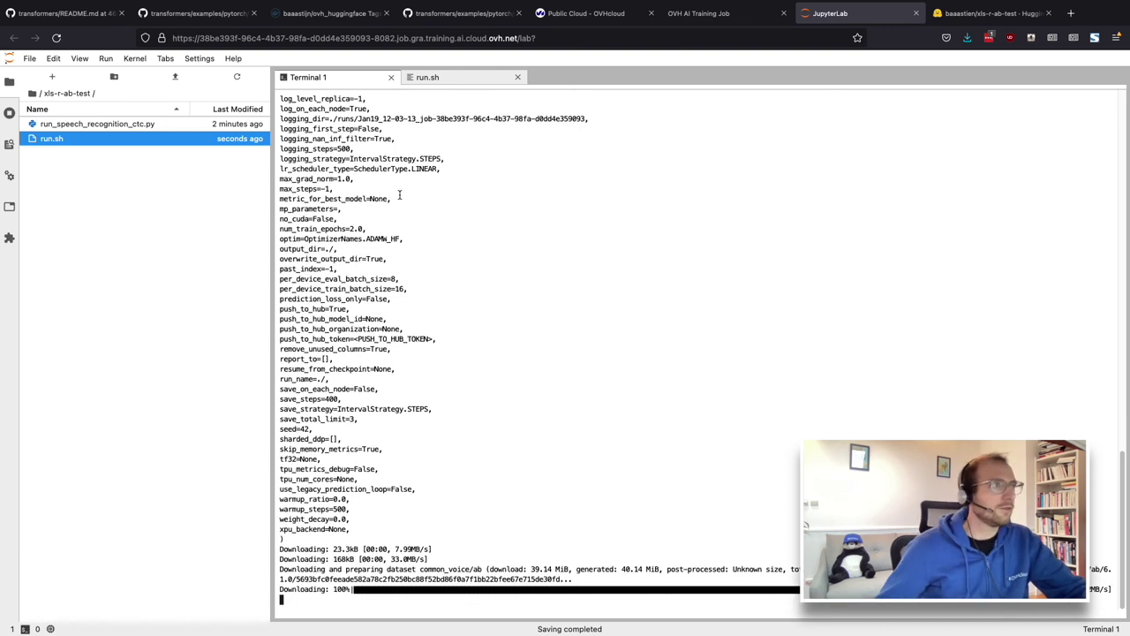
pyautogui.click(459, 79)
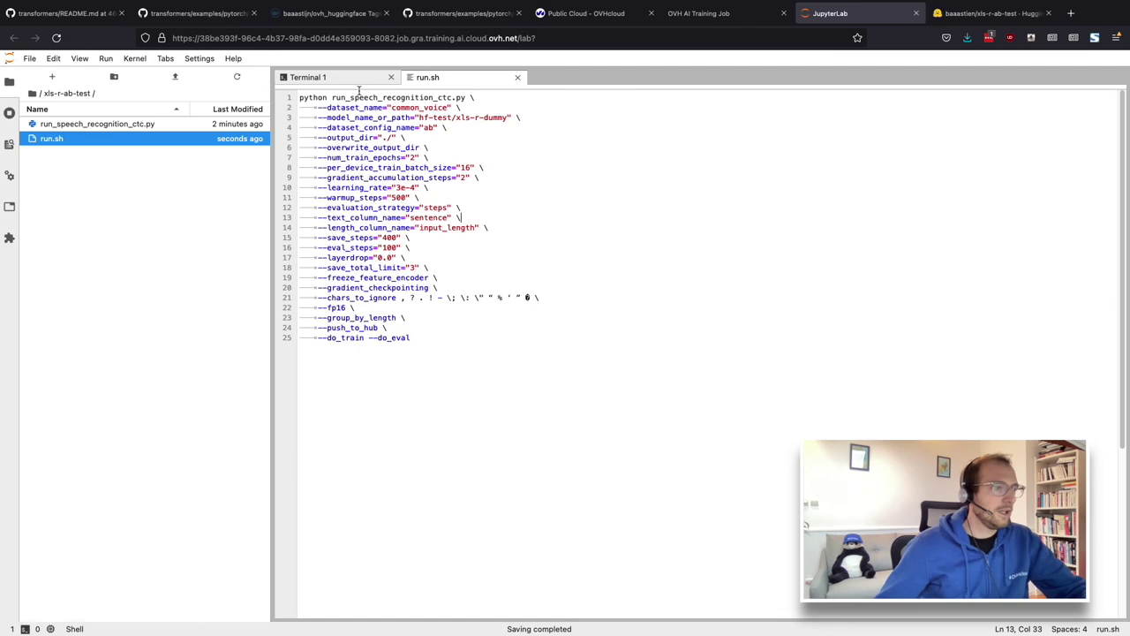
pyautogui.click(356, 79)
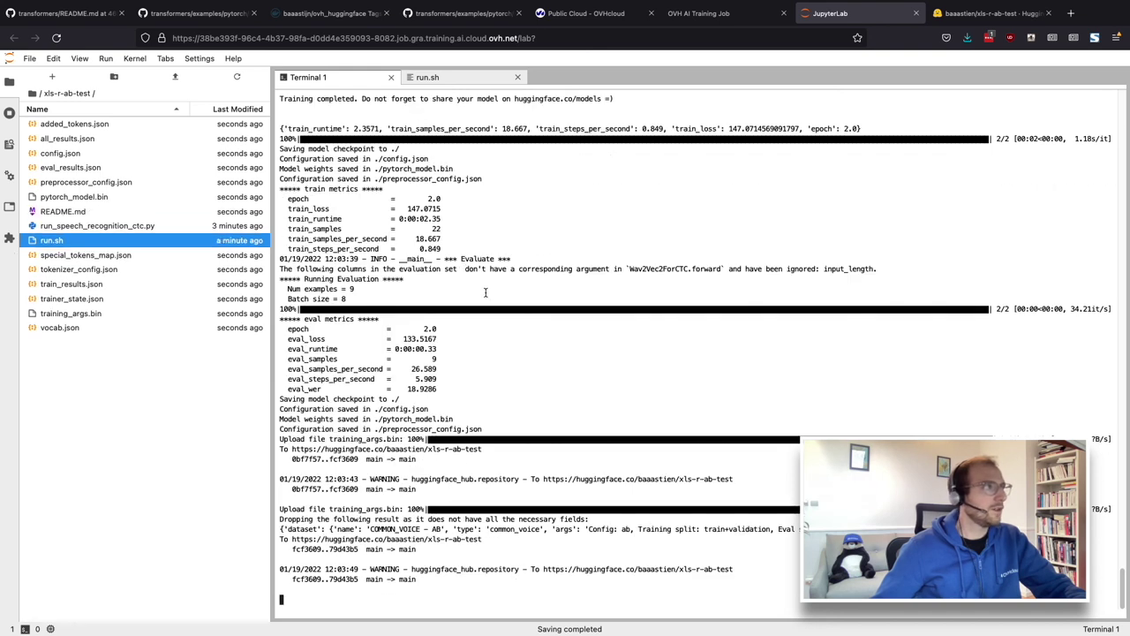
pyautogui.click(62, 13)
pyautogui.scroll(-3, 459, 318)
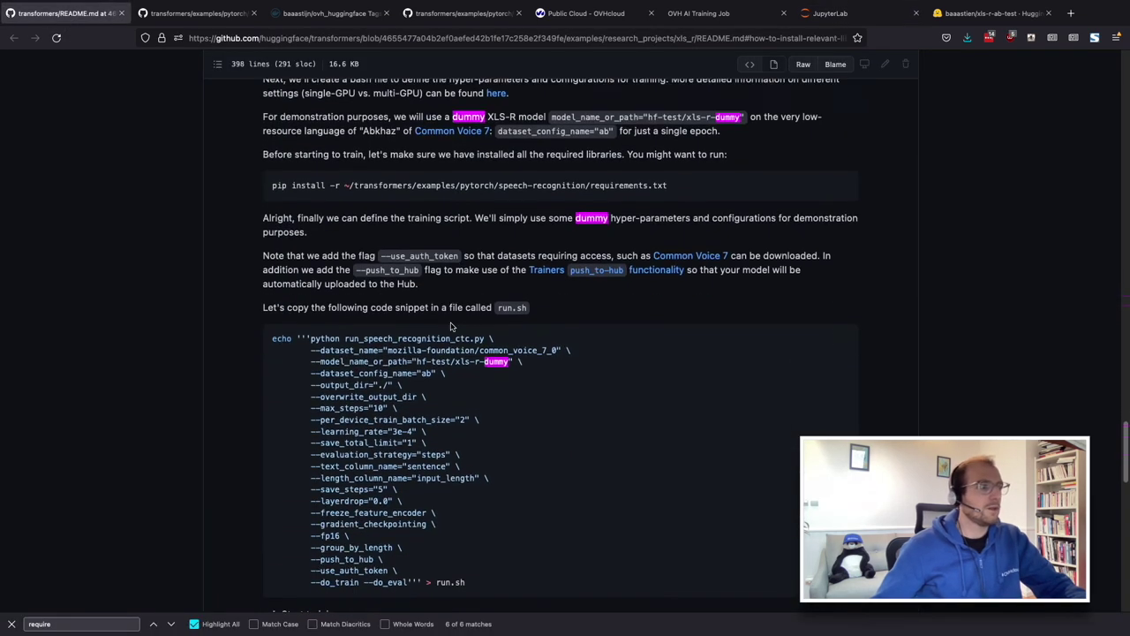
pyautogui.scroll(-1, 451, 326)
pyautogui.scroll(-2, 431, 329)
pyautogui.scroll(-10, 431, 330)
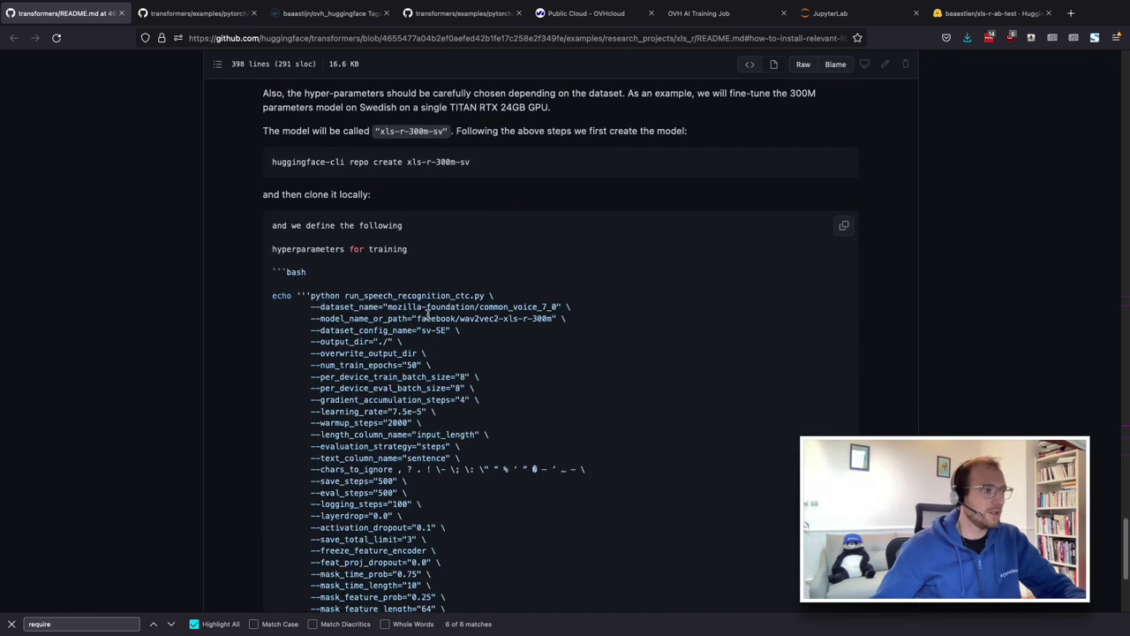
pyautogui.scroll(-2, 428, 314)
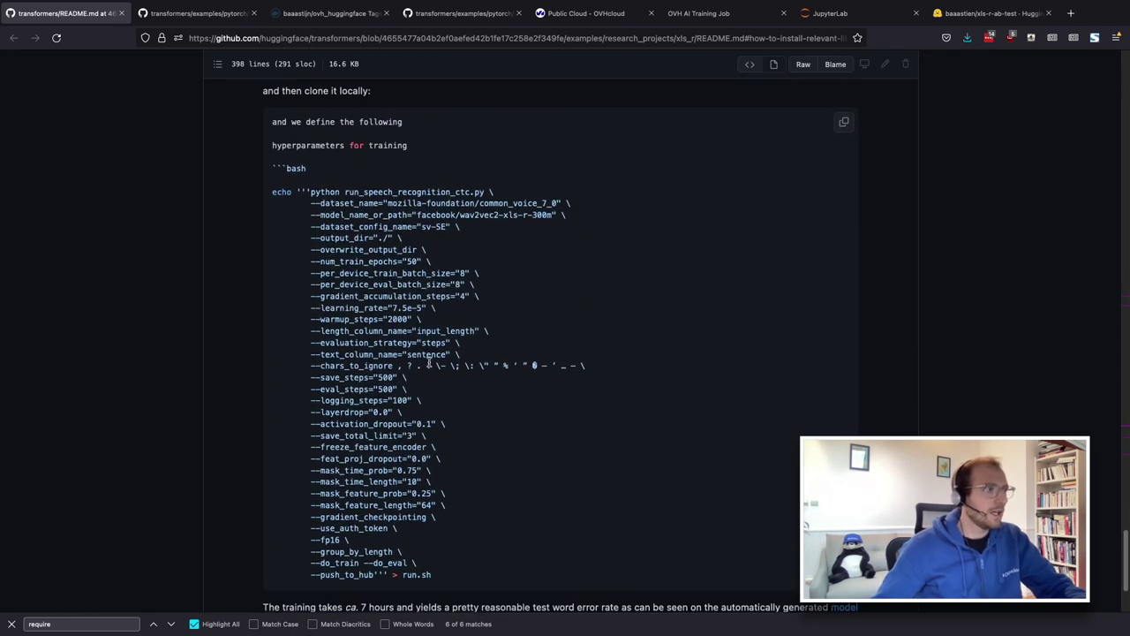
pyautogui.scroll(2, 430, 362)
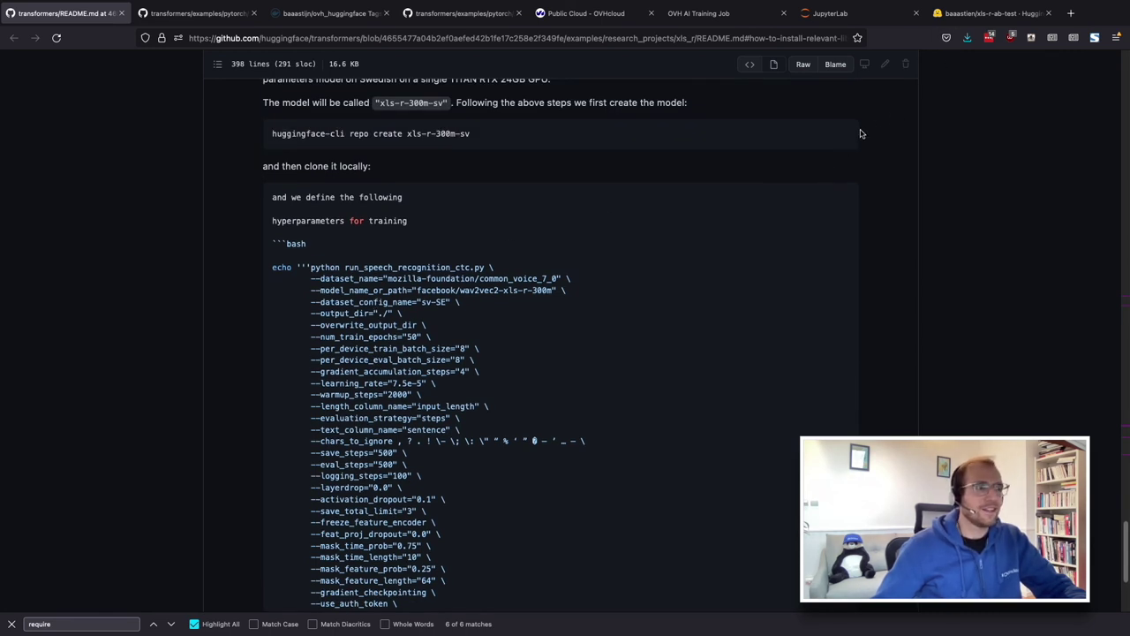
pyautogui.click(841, 14)
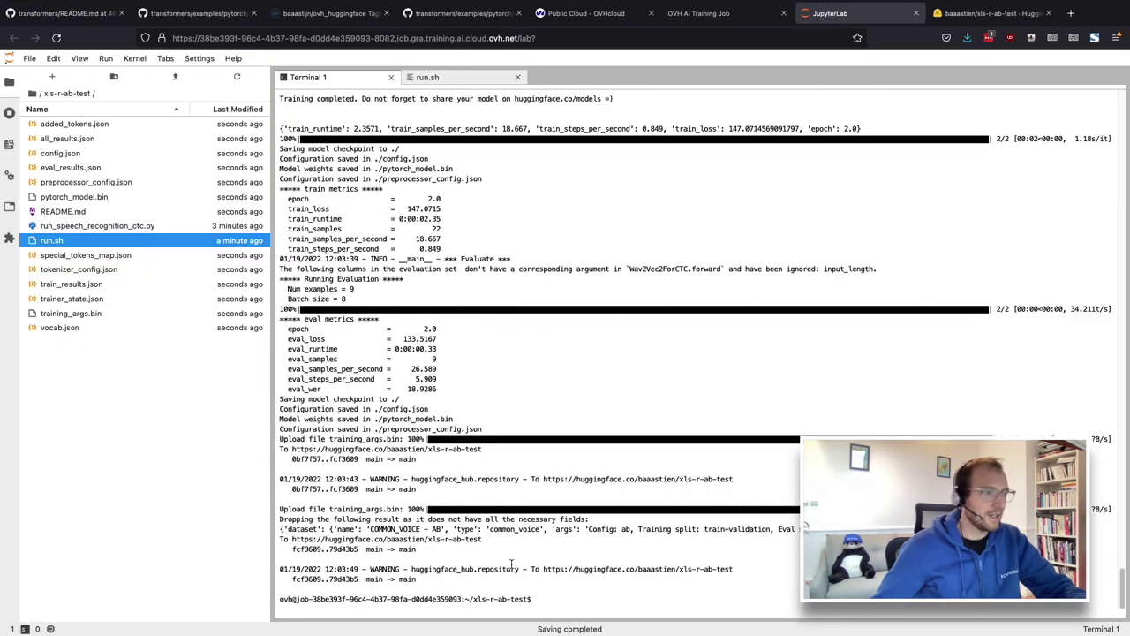
# - Reload the xls-r-ab-test Hugging Face page and check its committed files and generated model card
pyautogui.moveTo(542, 570); pyautogui.dragTo(703, 574)
pyautogui.click(993, 15)
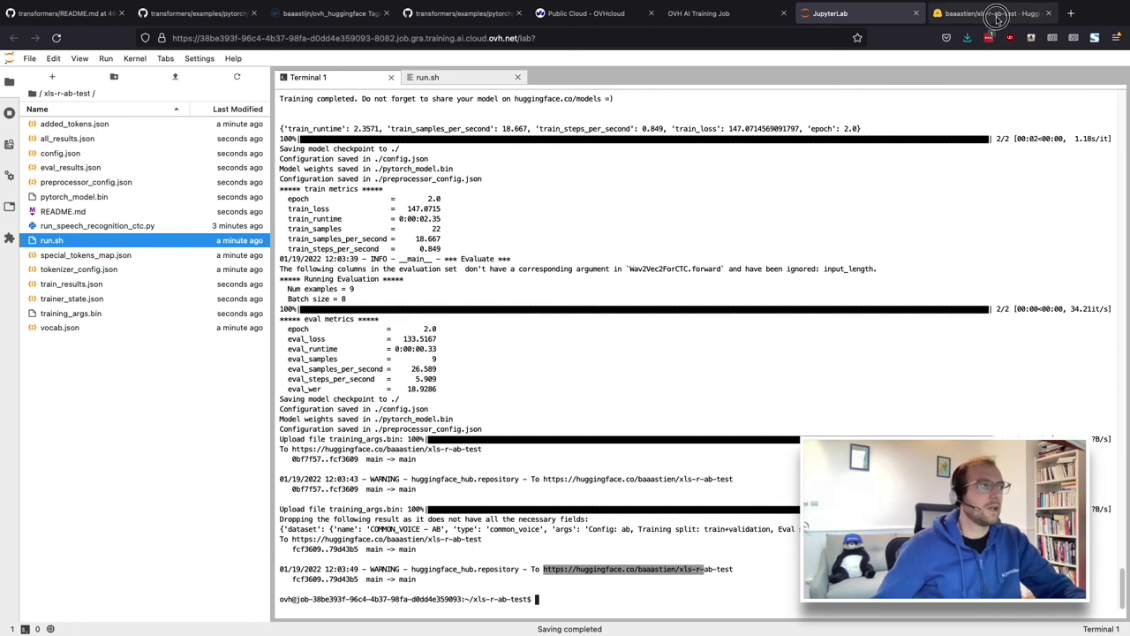
pyautogui.hotkey('ctrl', 'r')
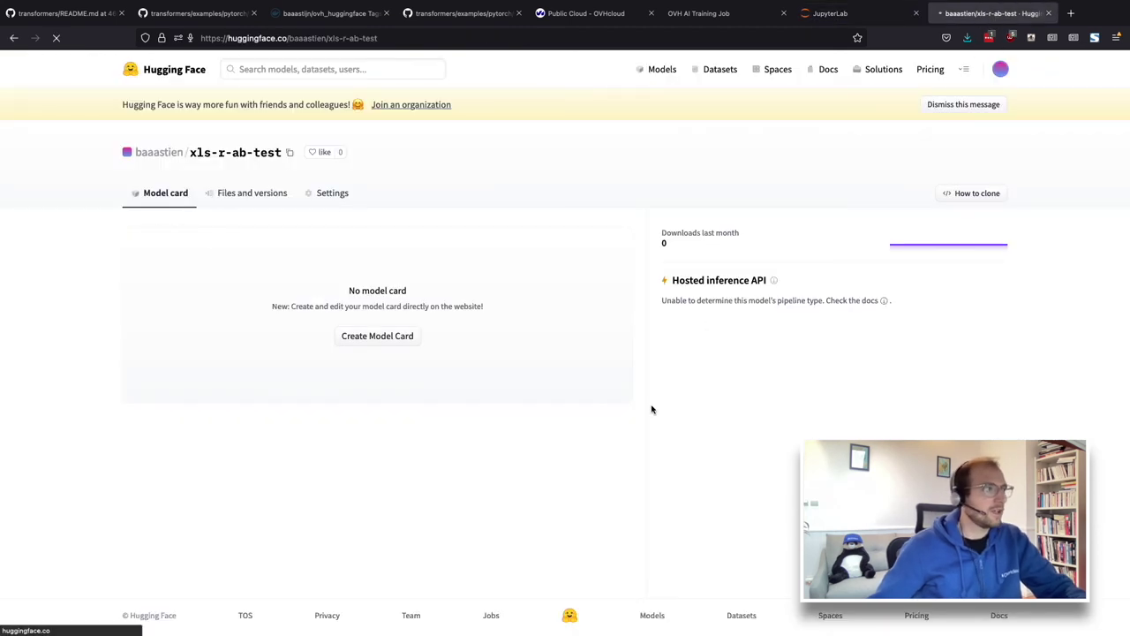
pyautogui.scroll(-2, 361, 368)
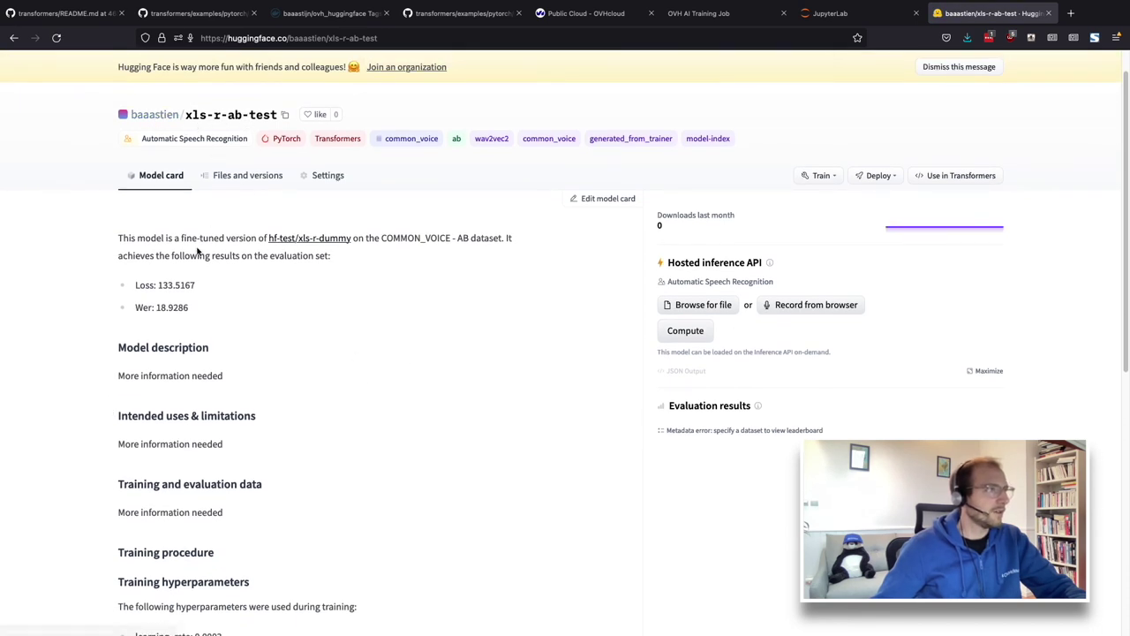
pyautogui.scroll(-1, 256, 432)
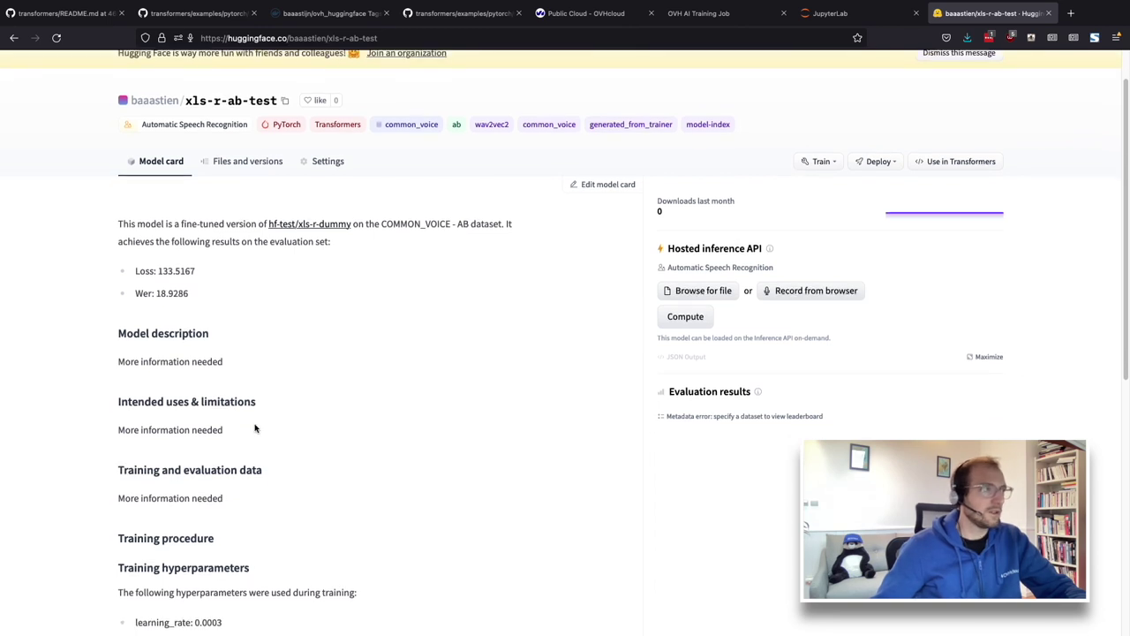
pyautogui.click(230, 153)
pyautogui.scroll(-3, 221, 367)
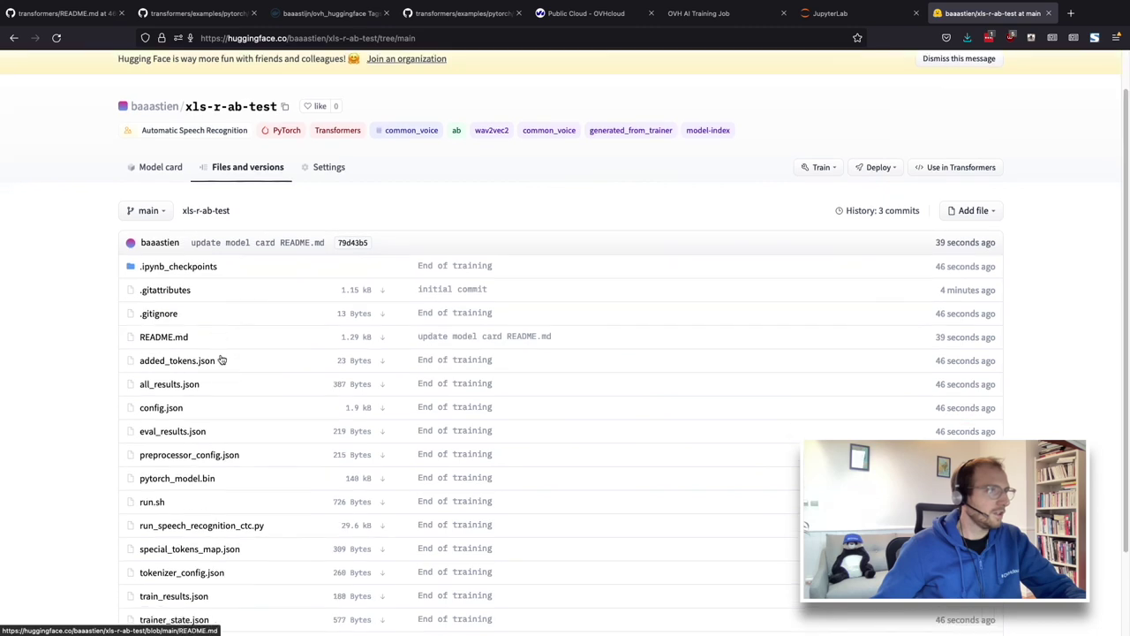
pyautogui.scroll(3, 227, 414)
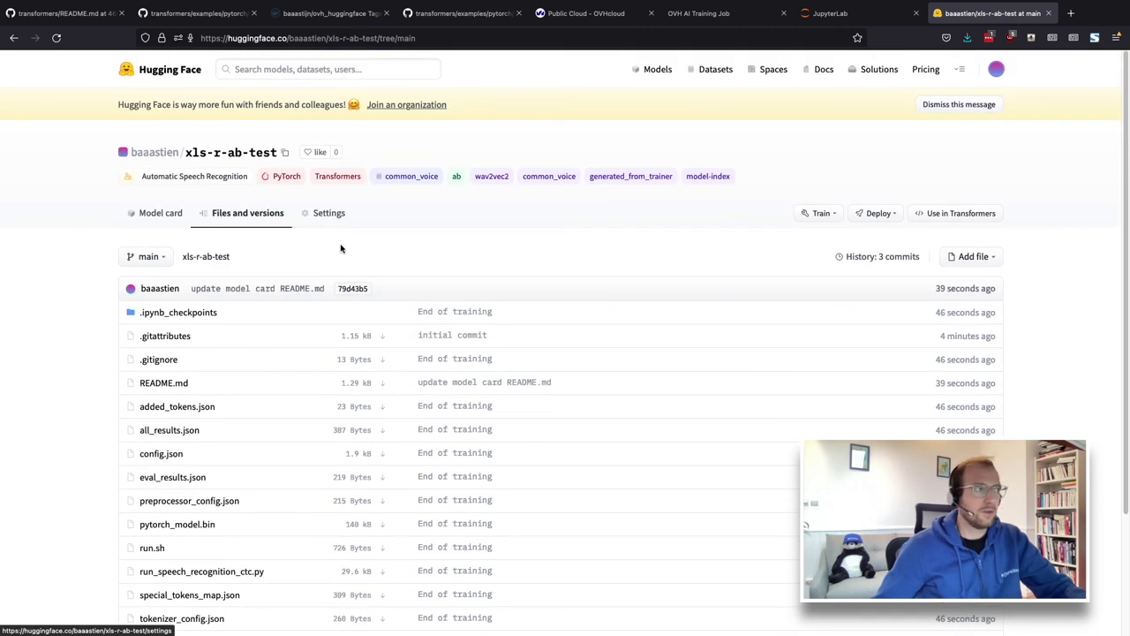
pyautogui.click(162, 219)
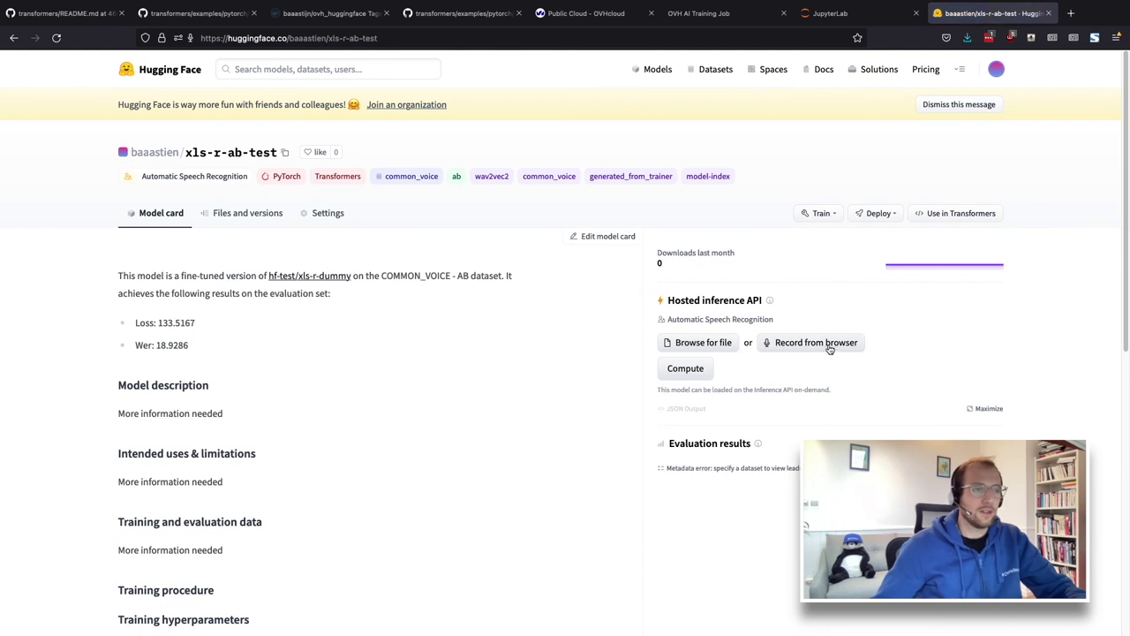
# - Record a browser audio clip, compute it, and review the garbled [UNK] transcription
pyautogui.click(830, 350)
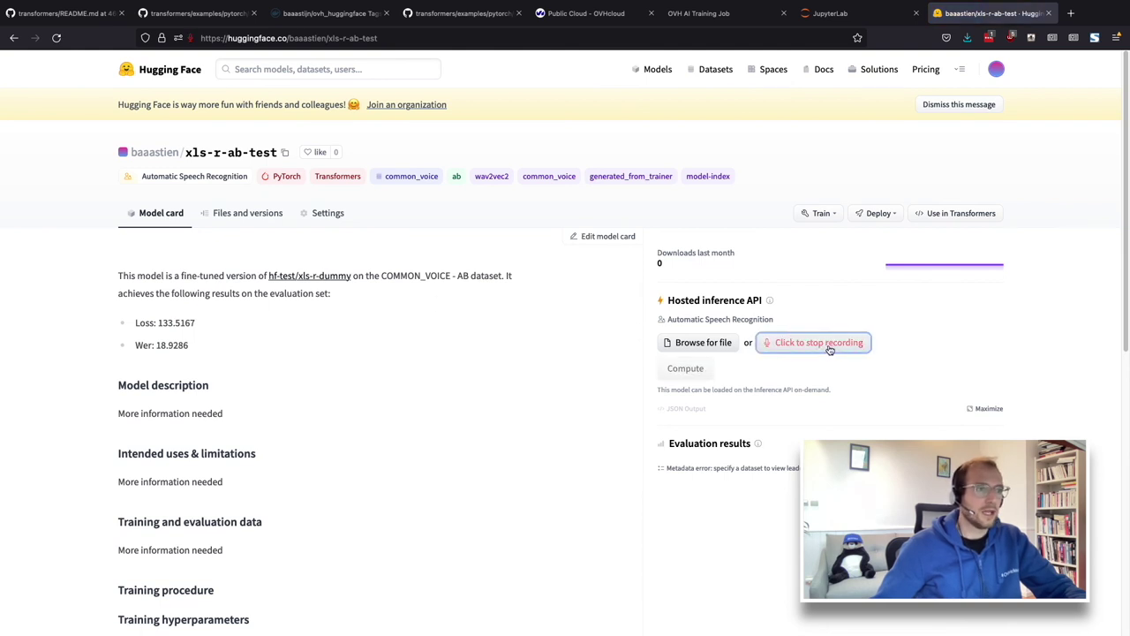
pyautogui.click(829, 350)
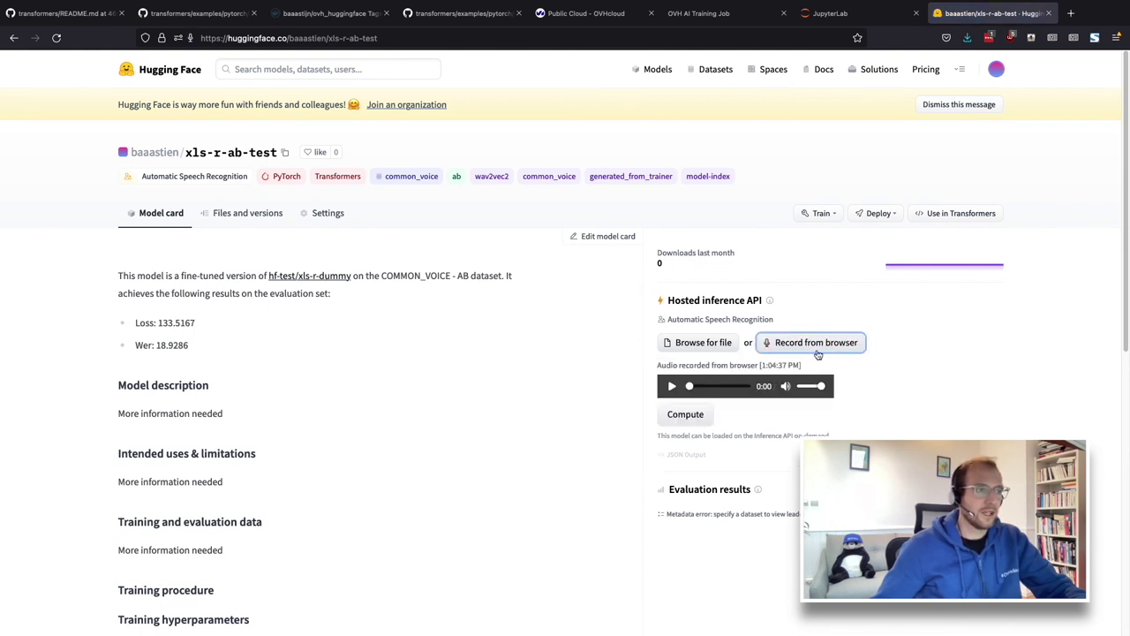
pyautogui.click(686, 413)
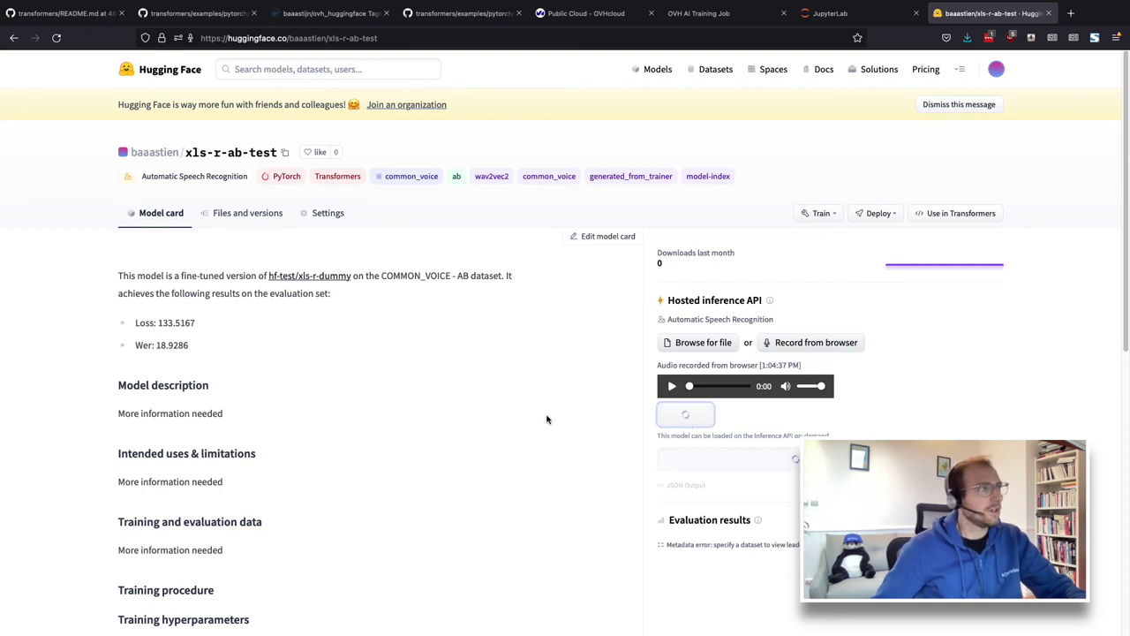
pyautogui.scroll(-1, 322, 295)
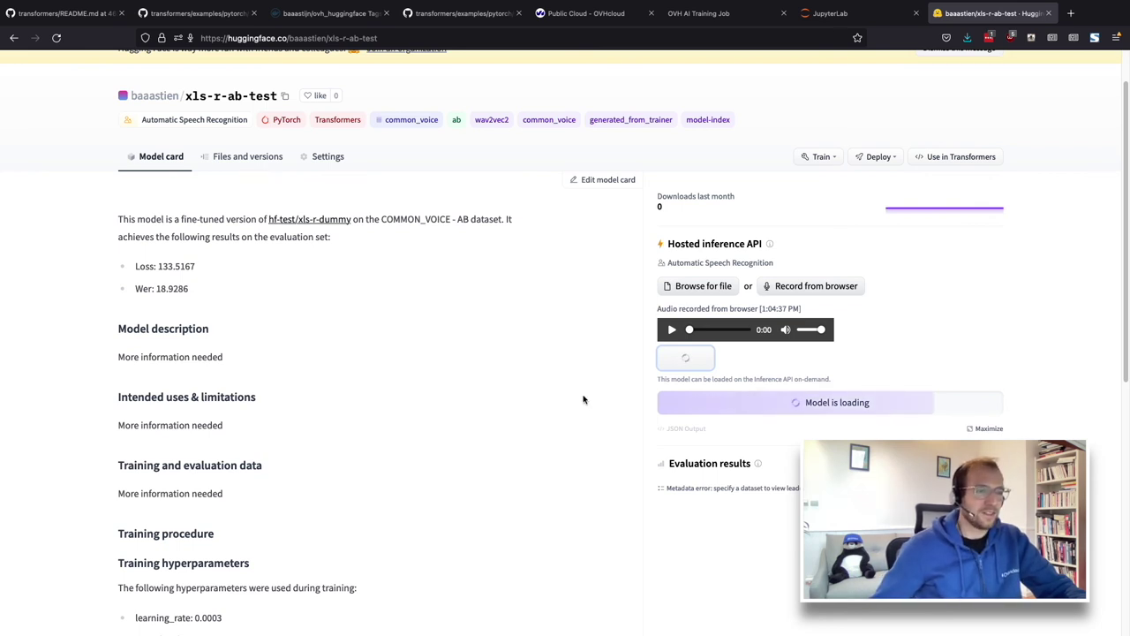
pyautogui.scroll(-1, 584, 399)
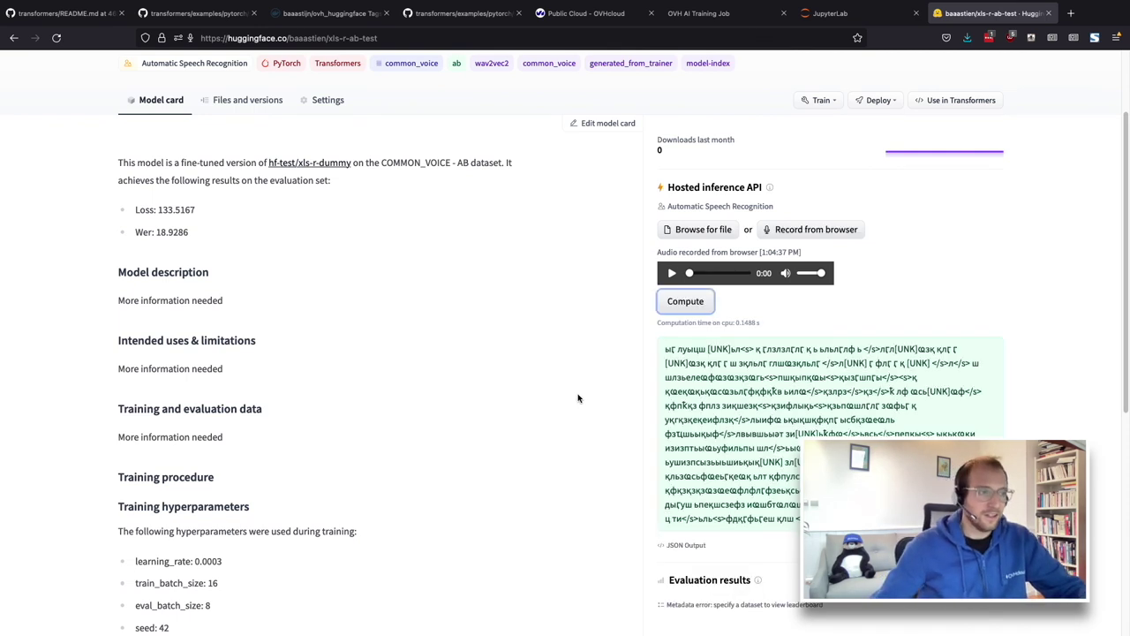
pyautogui.moveTo(669, 349); pyautogui.dragTo(783, 478)
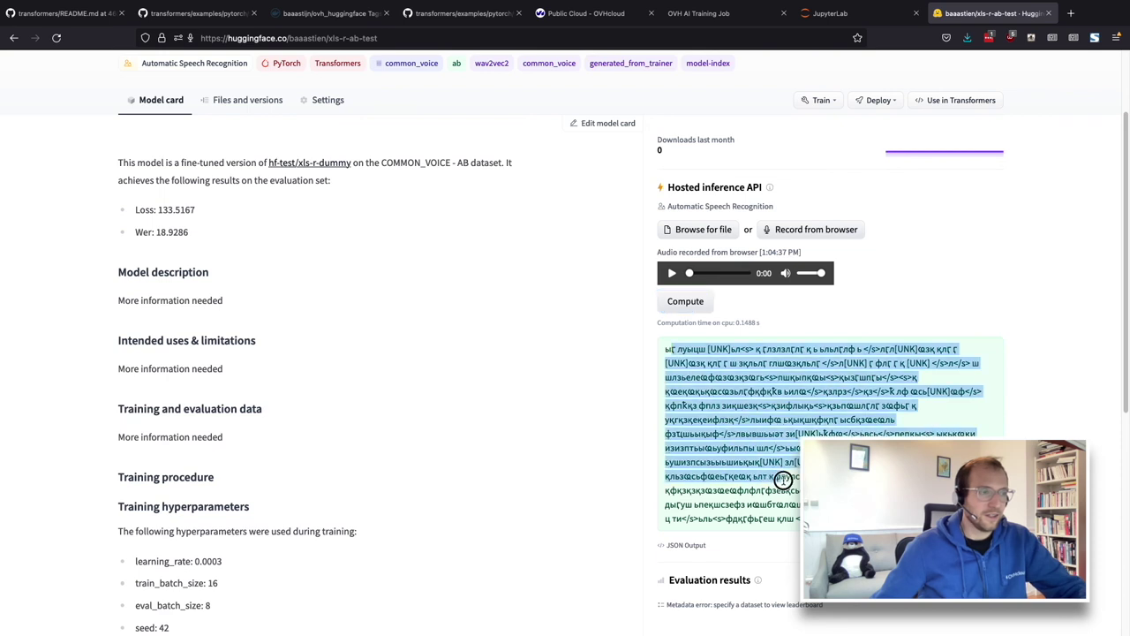
pyautogui.click(783, 477)
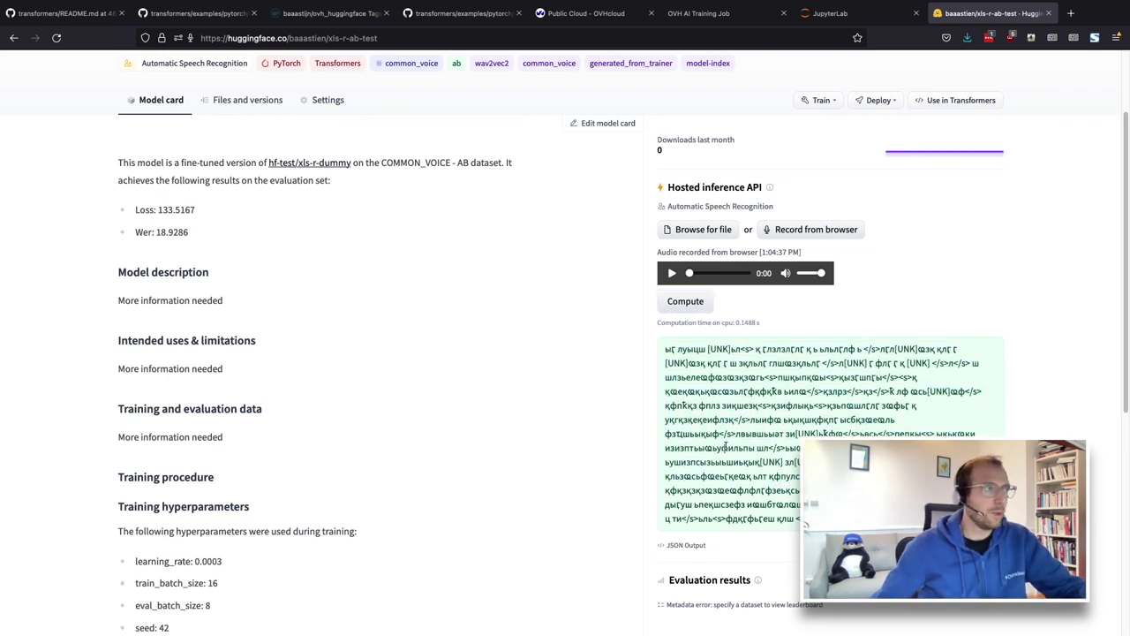
pyautogui.scroll(3, 507, 439)
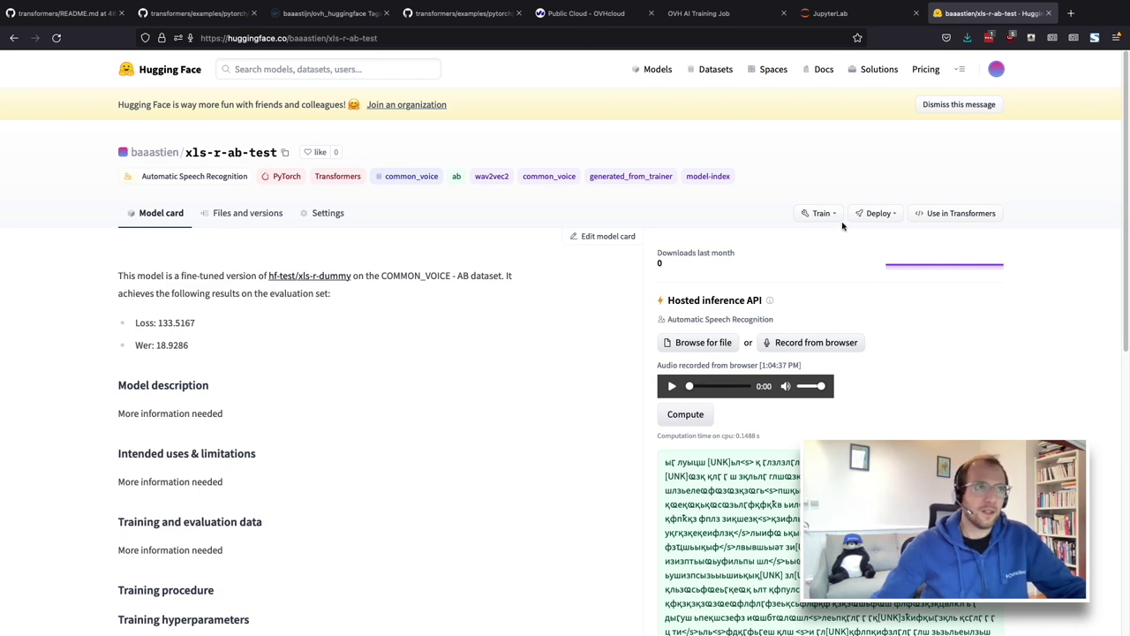
# - Switch back to the JupyterLab terminal and clear the repository URL selection
pyautogui.click(830, 13)
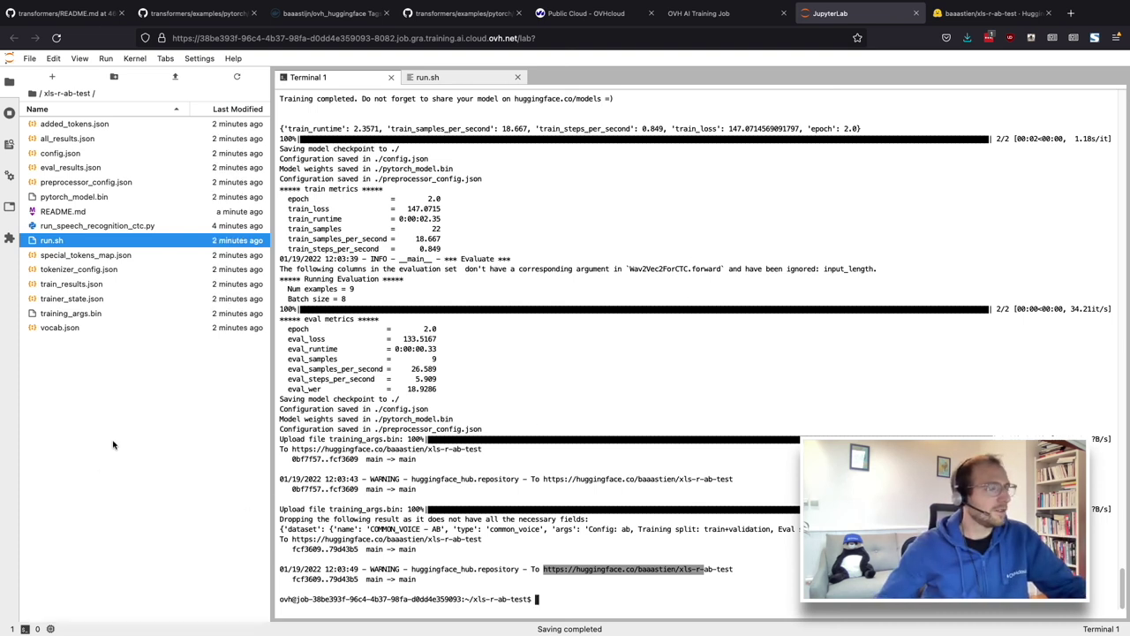
pyautogui.click(754, 333)
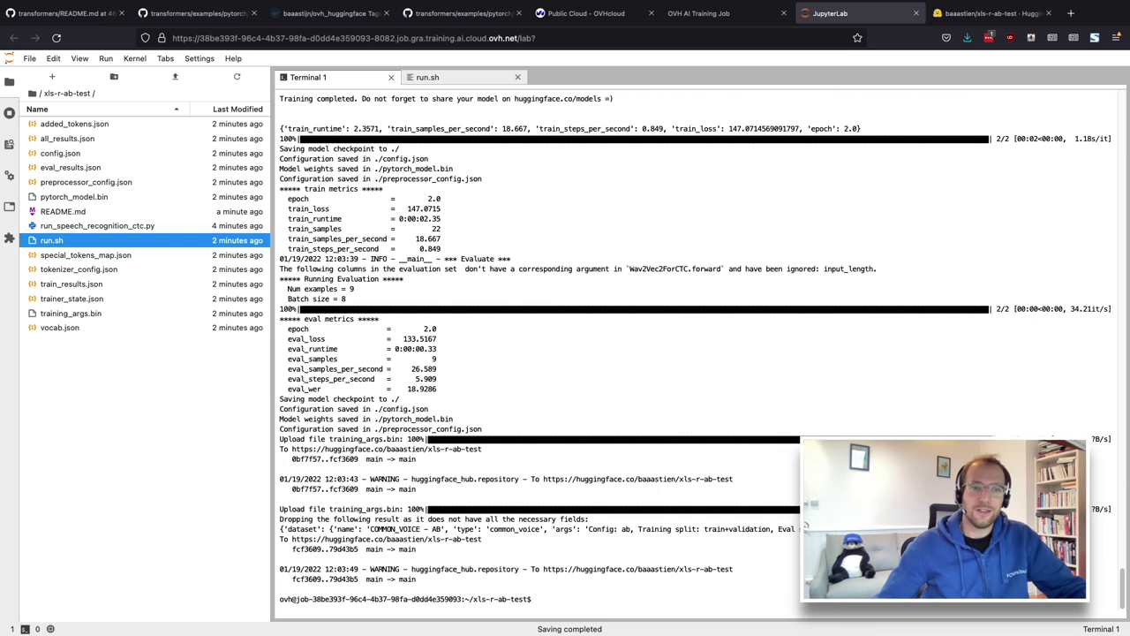